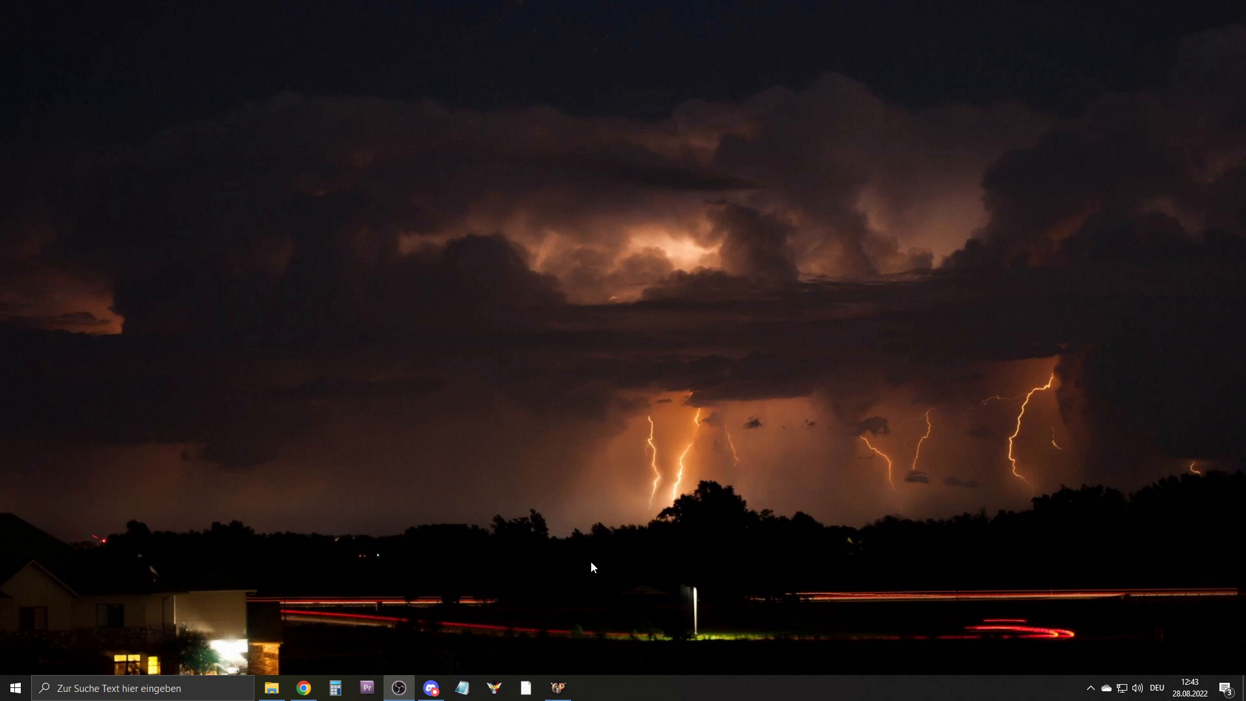
Switch to Chrome and open the GenPatcher downloads page on the Legionnaire website
click(303, 689)
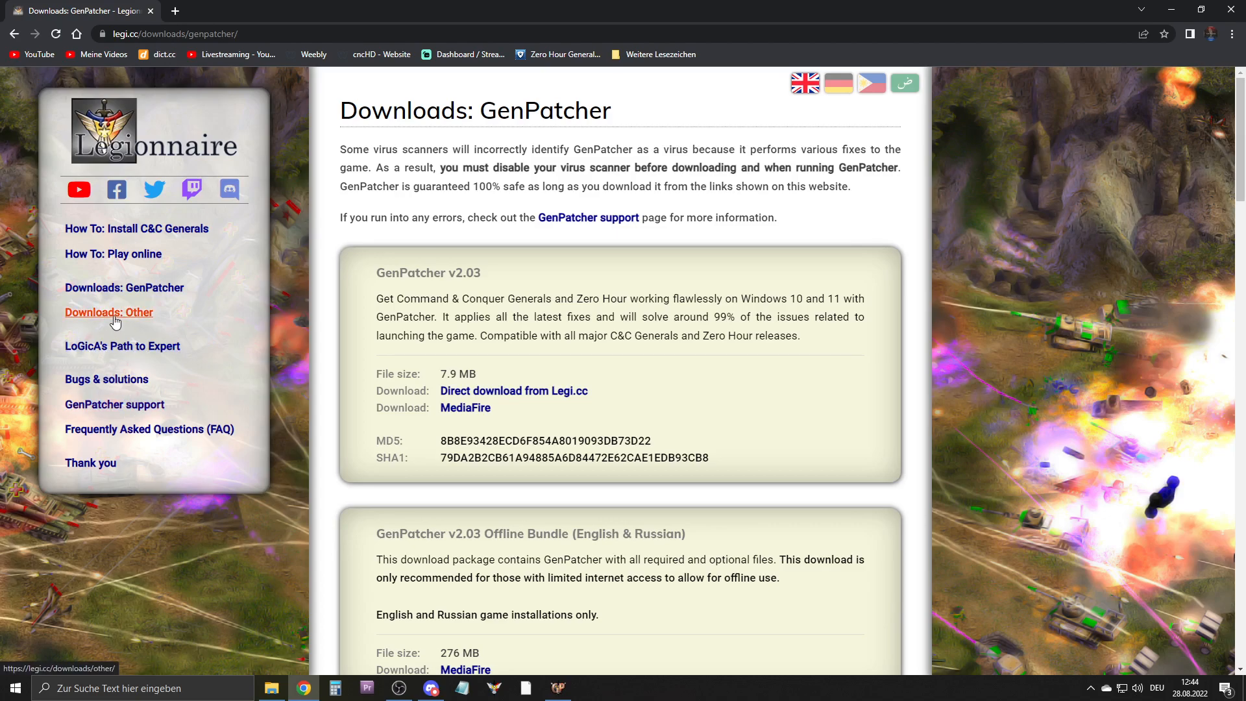
click(127, 292)
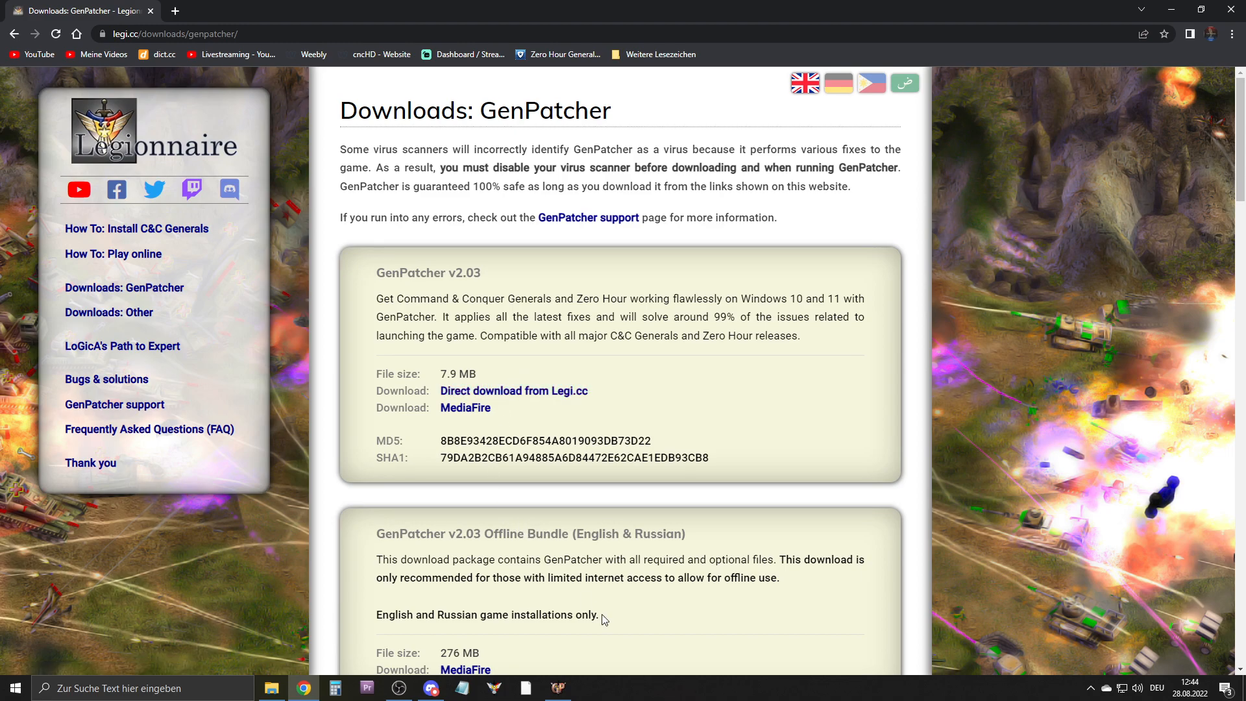
Switch to GenPatcher and look through its additional content, including the control bar choices, World Builder page and GenTool options
click(568, 679)
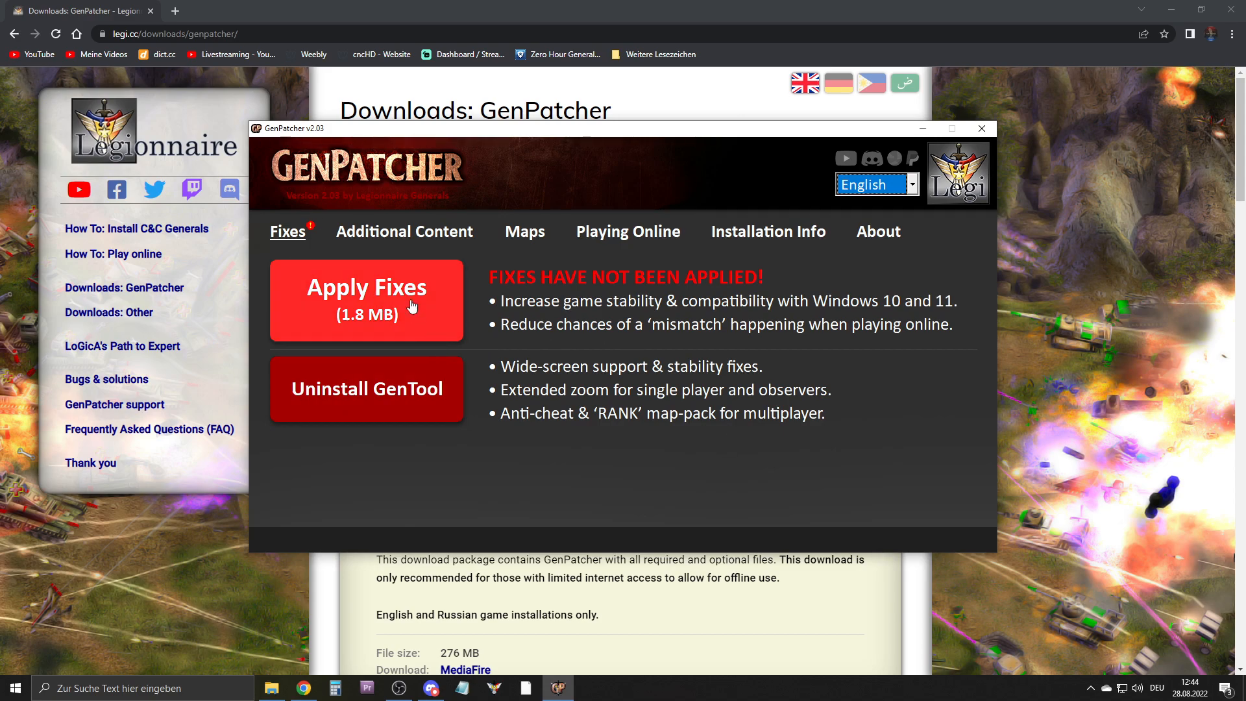
click(422, 235)
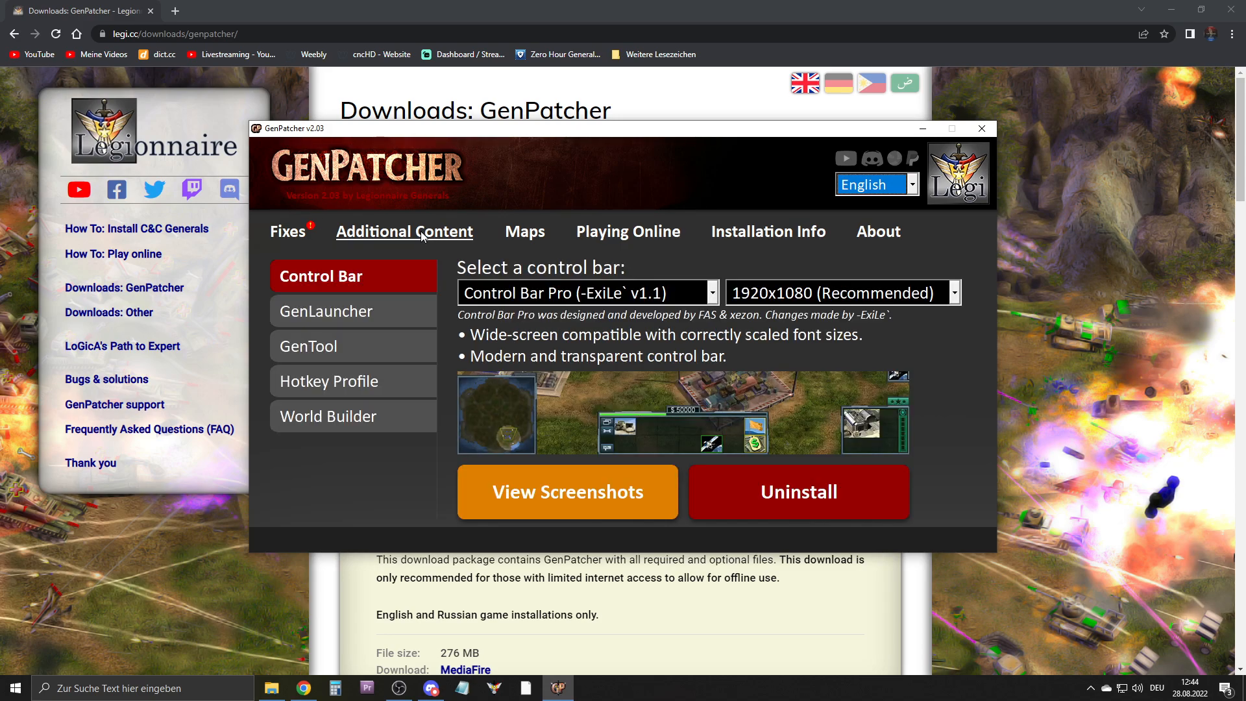
click(335, 419)
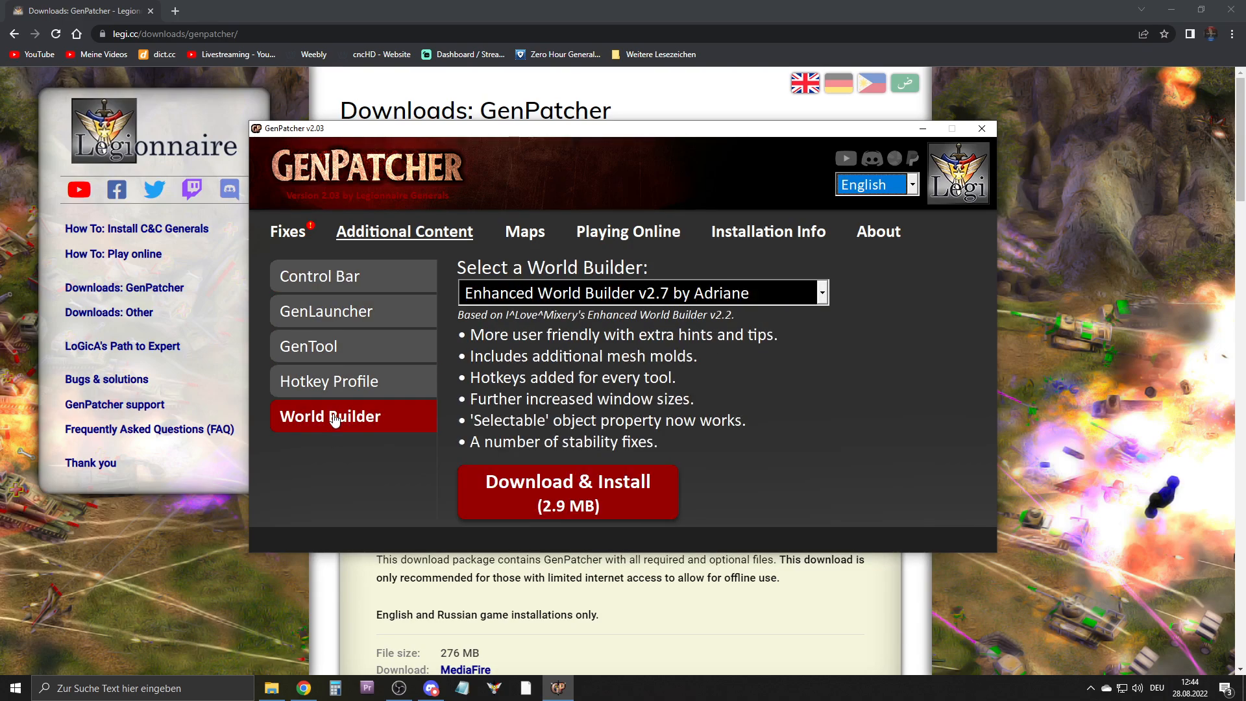
click(333, 277)
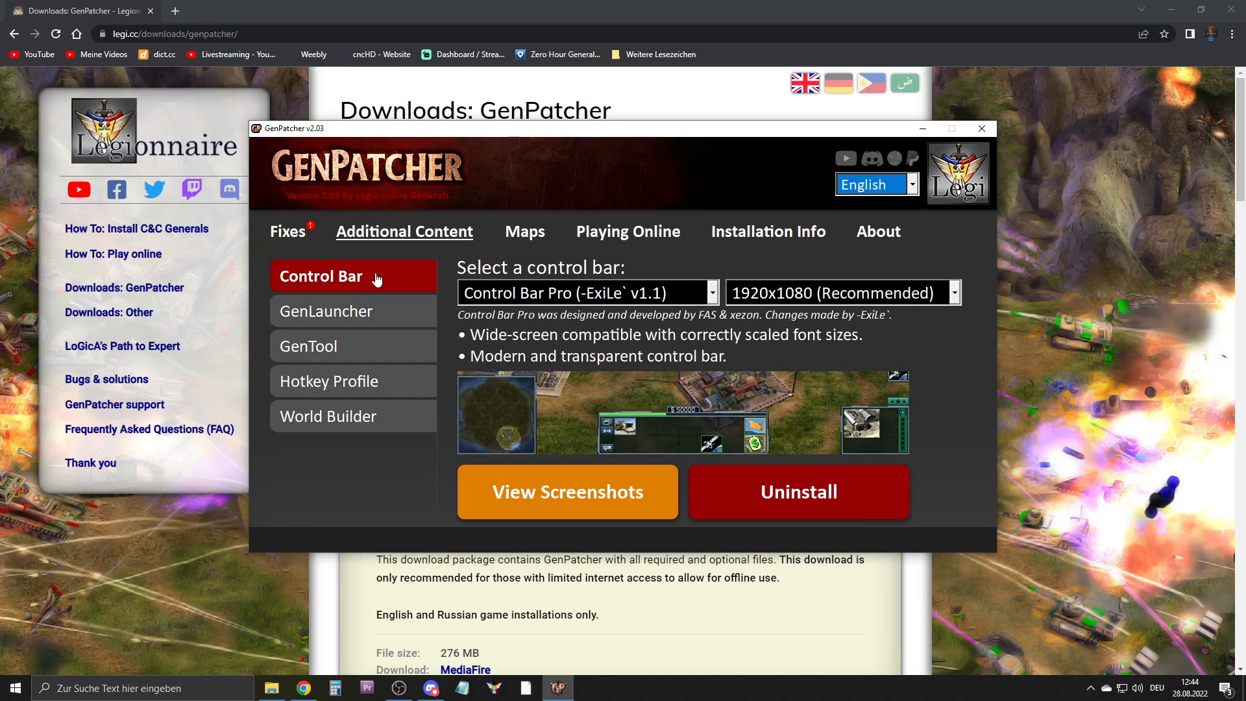
click(580, 291)
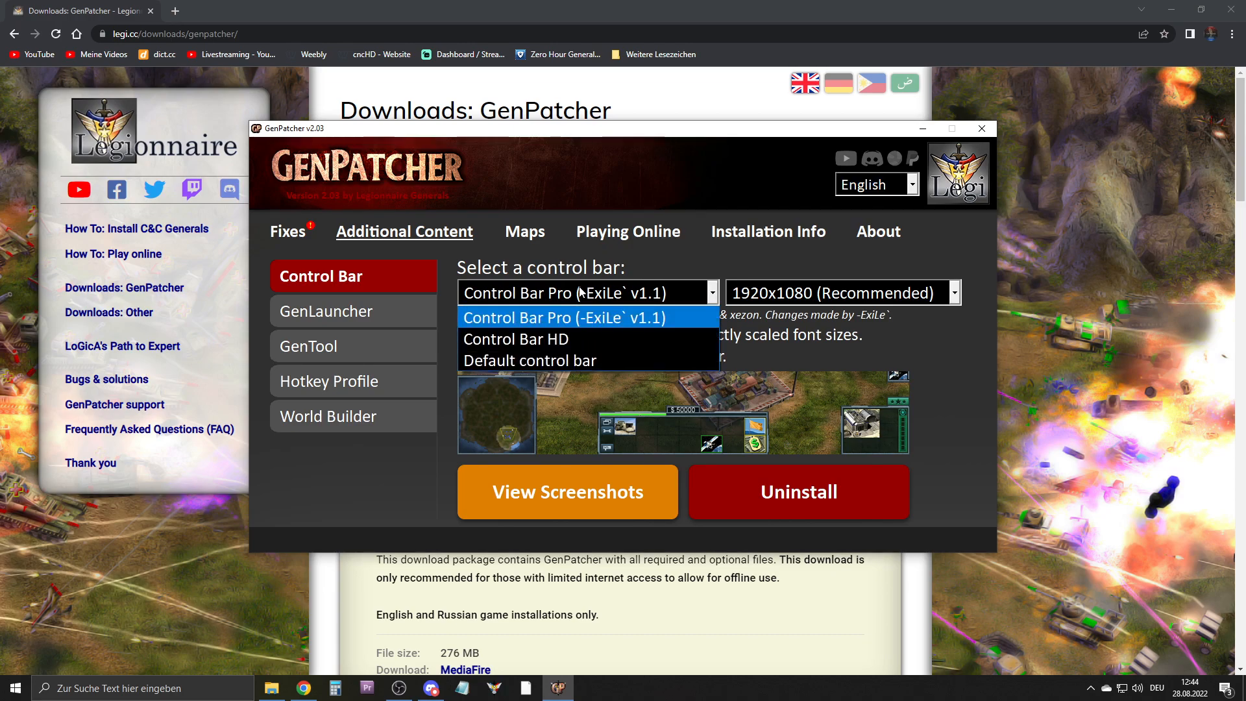
click(580, 291)
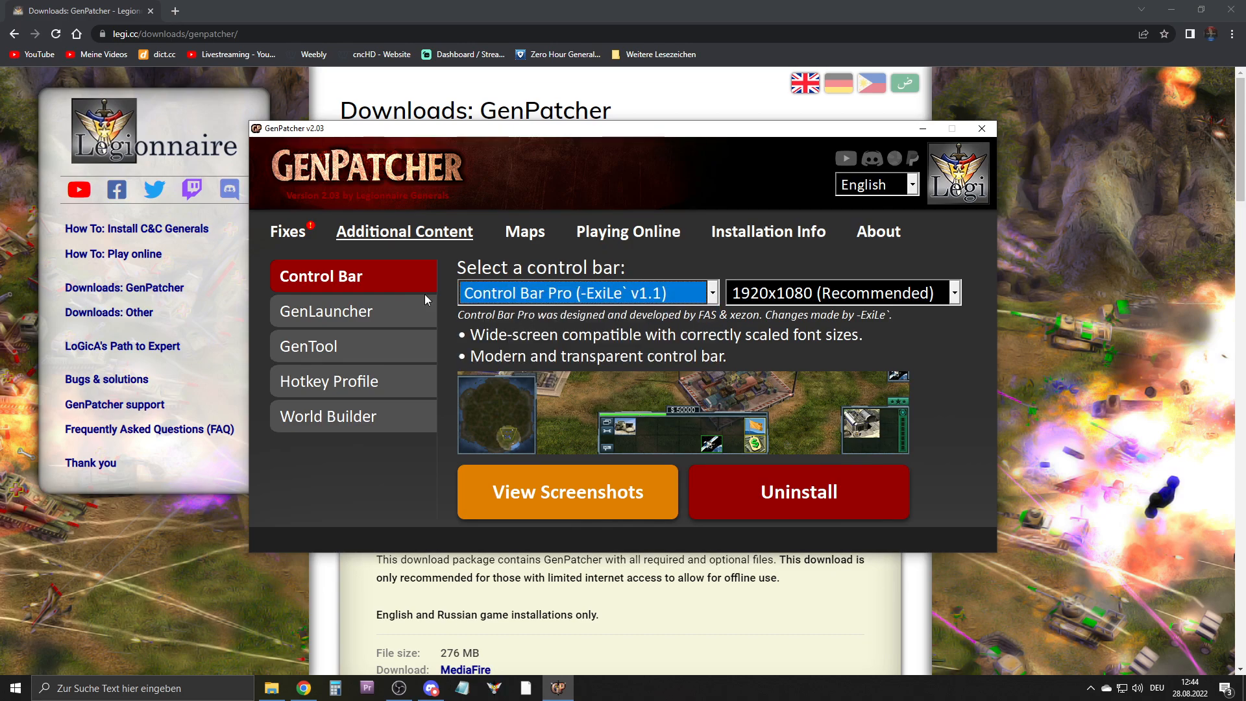
click(337, 351)
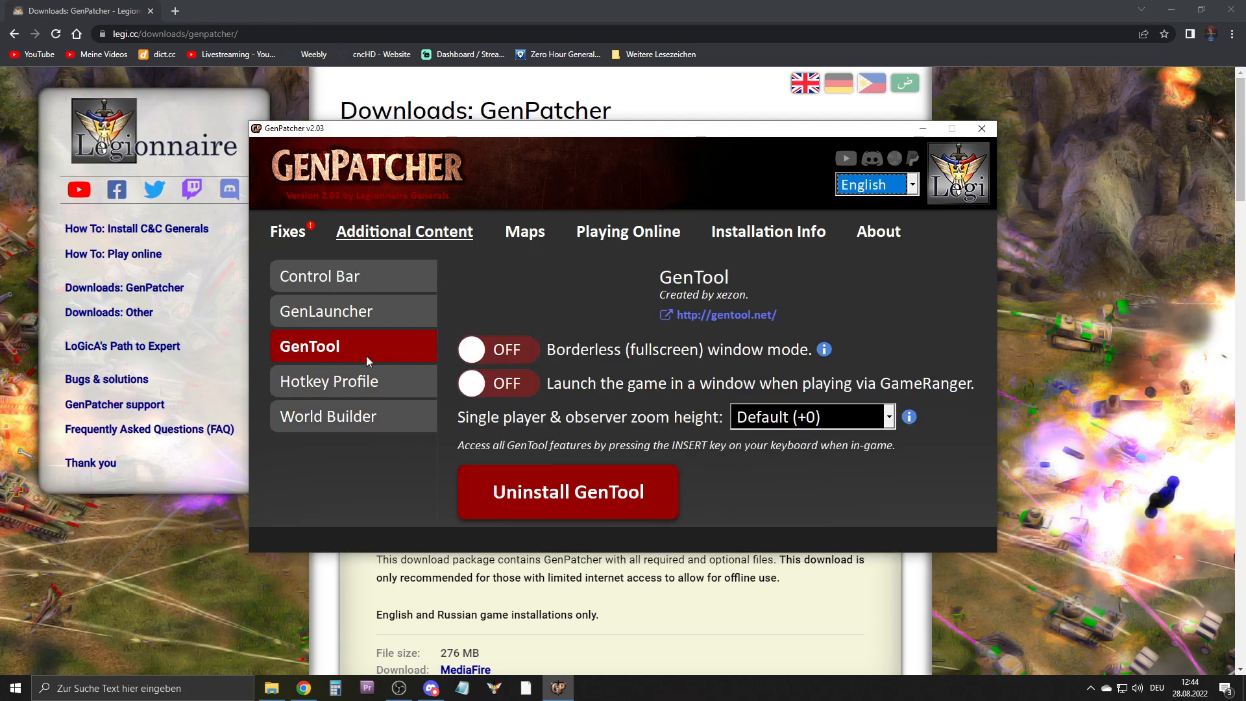
Choose Enhanced World Builder v2.7 by Adriane as GenPatcher's World Builder version, and minimize GenPatcher and the browser
click(345, 428)
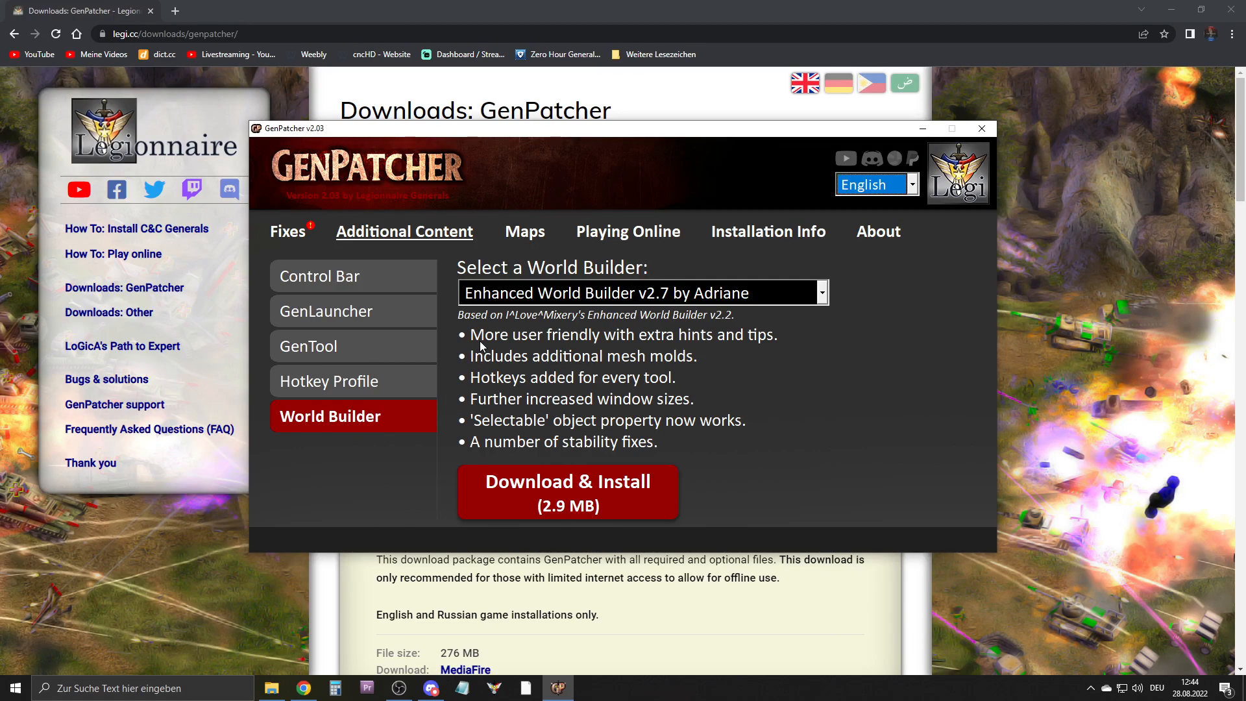
click(682, 300)
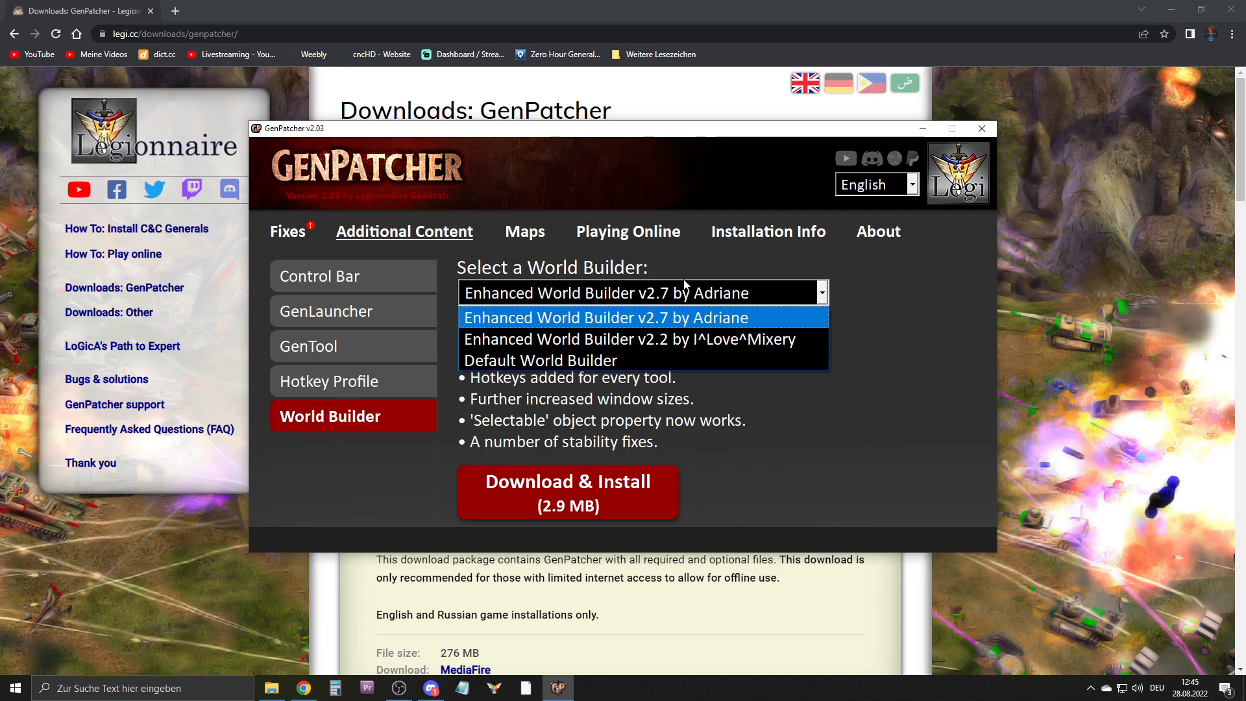
click(690, 318)
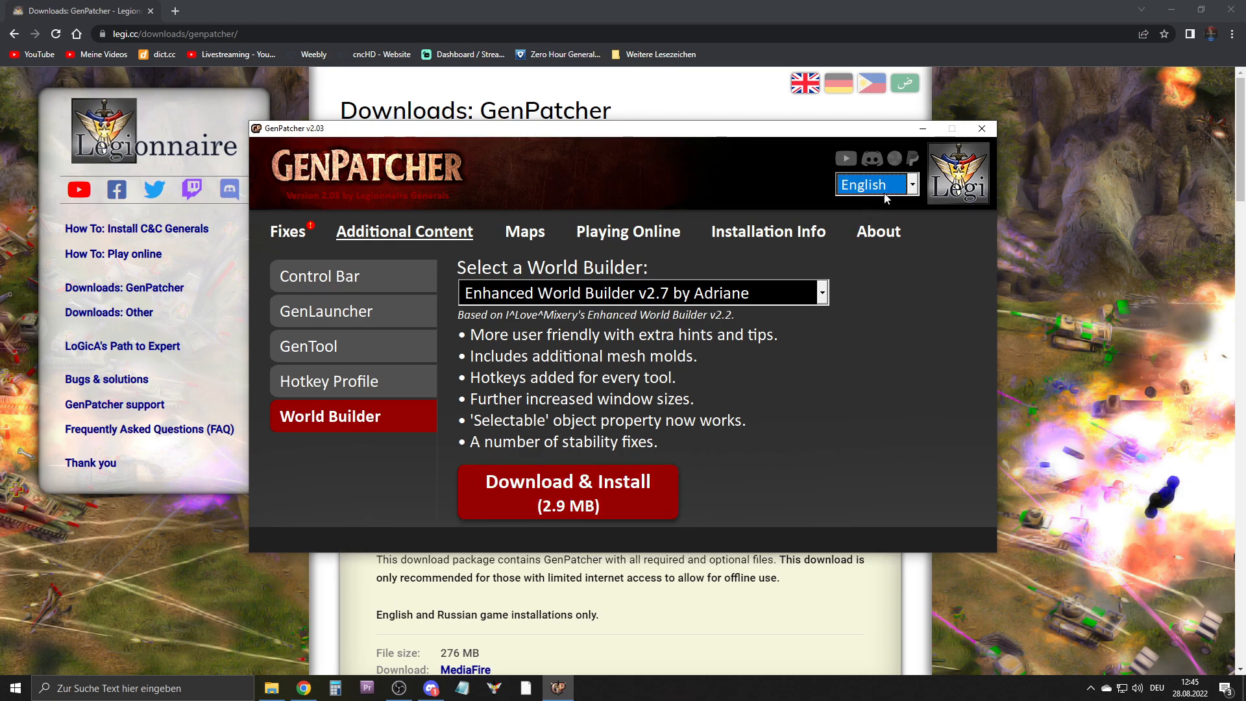
click(923, 129)
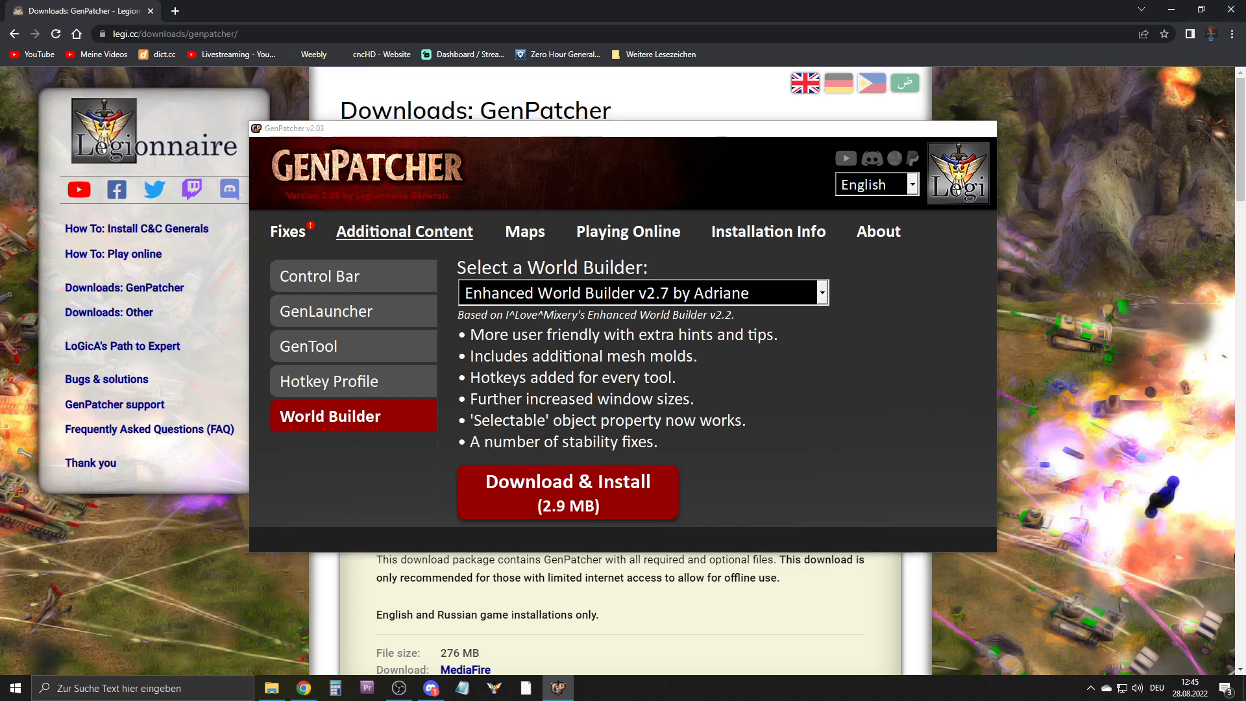
click(1162, 11)
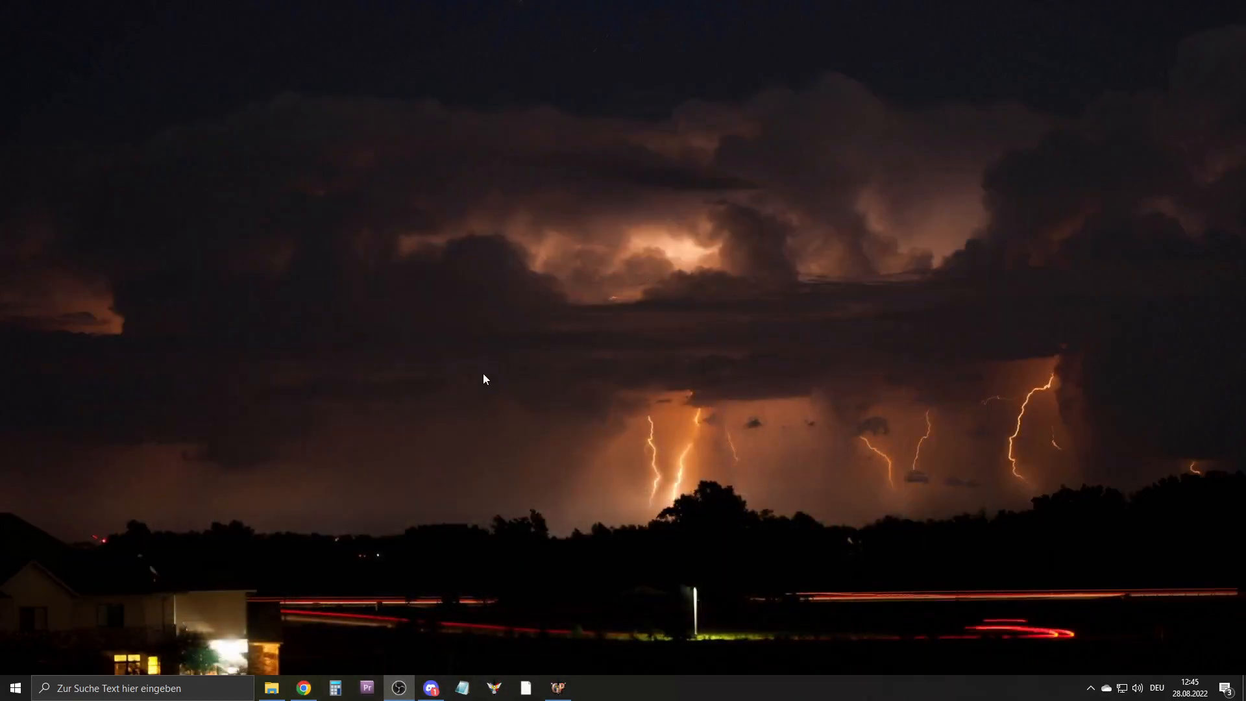
Open the ai-test map in World Builder and examine its terrain and the Flank, Center and Backdoor waypoint paths
click(273, 688)
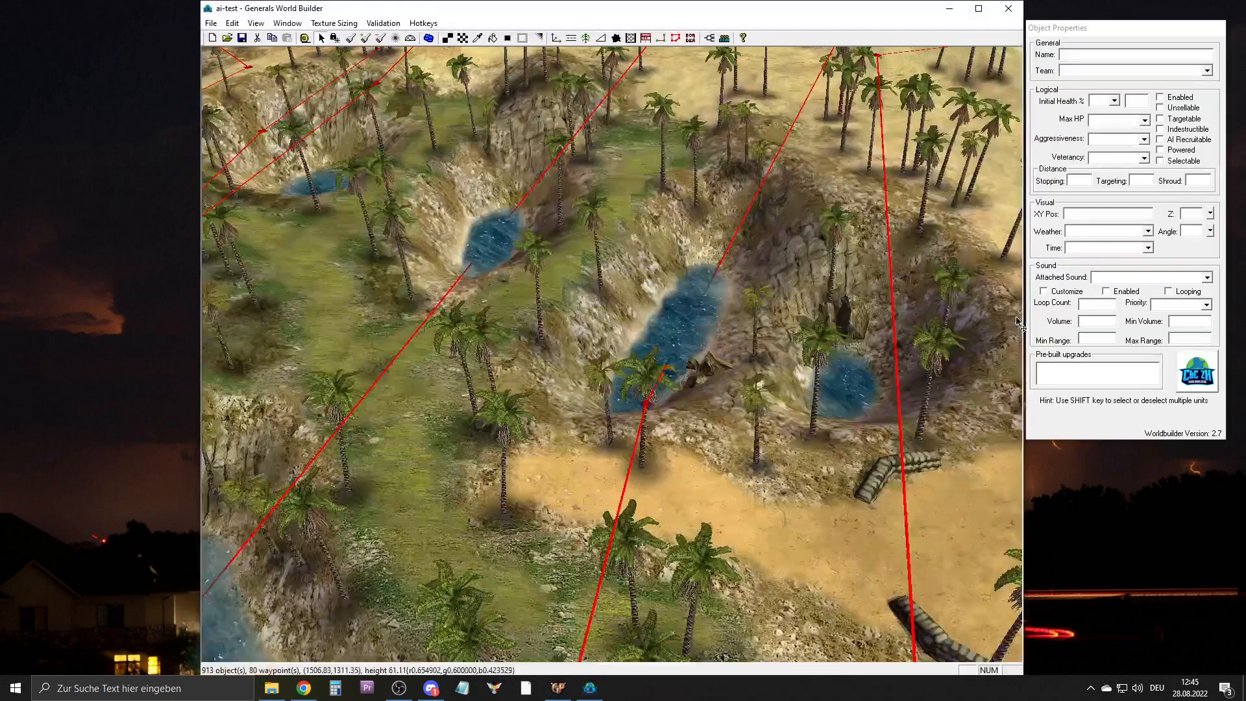
scroll(727, 322, down, 10)
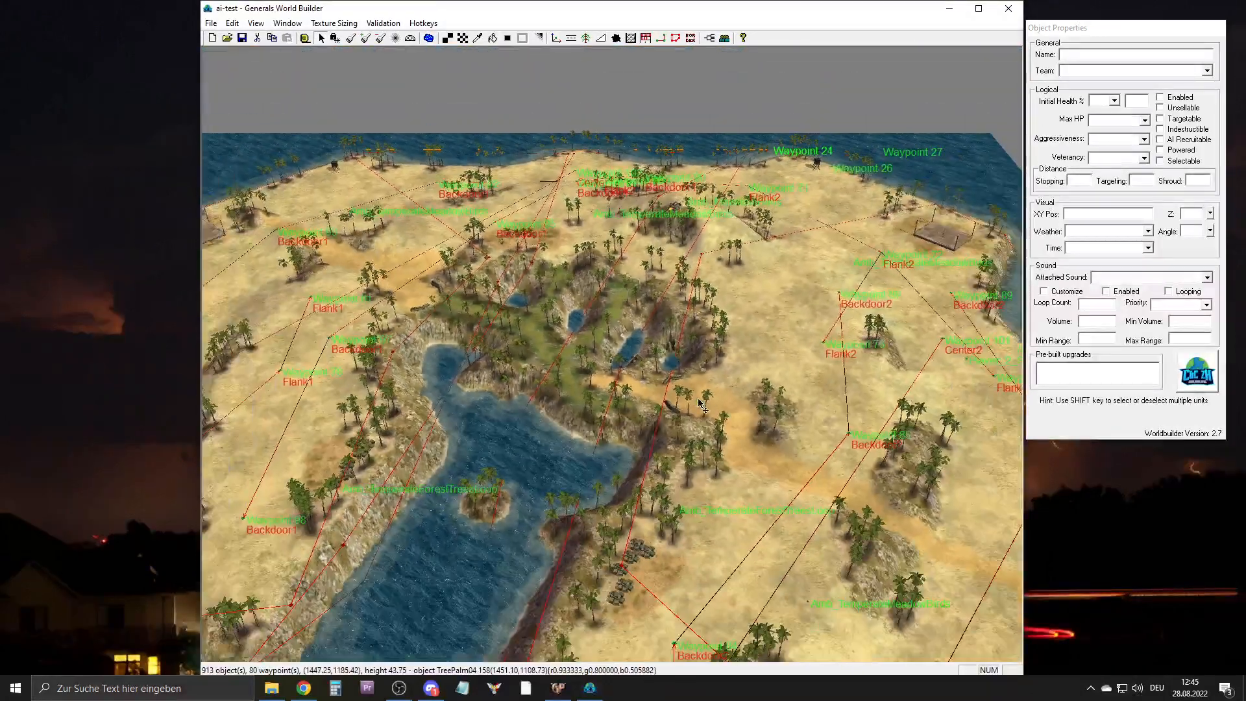
scroll(700, 403, down, 5)
right_drag(759, 328, 517, 387)
scroll(518, 387, down, 4)
scroll(566, 324, up, 5)
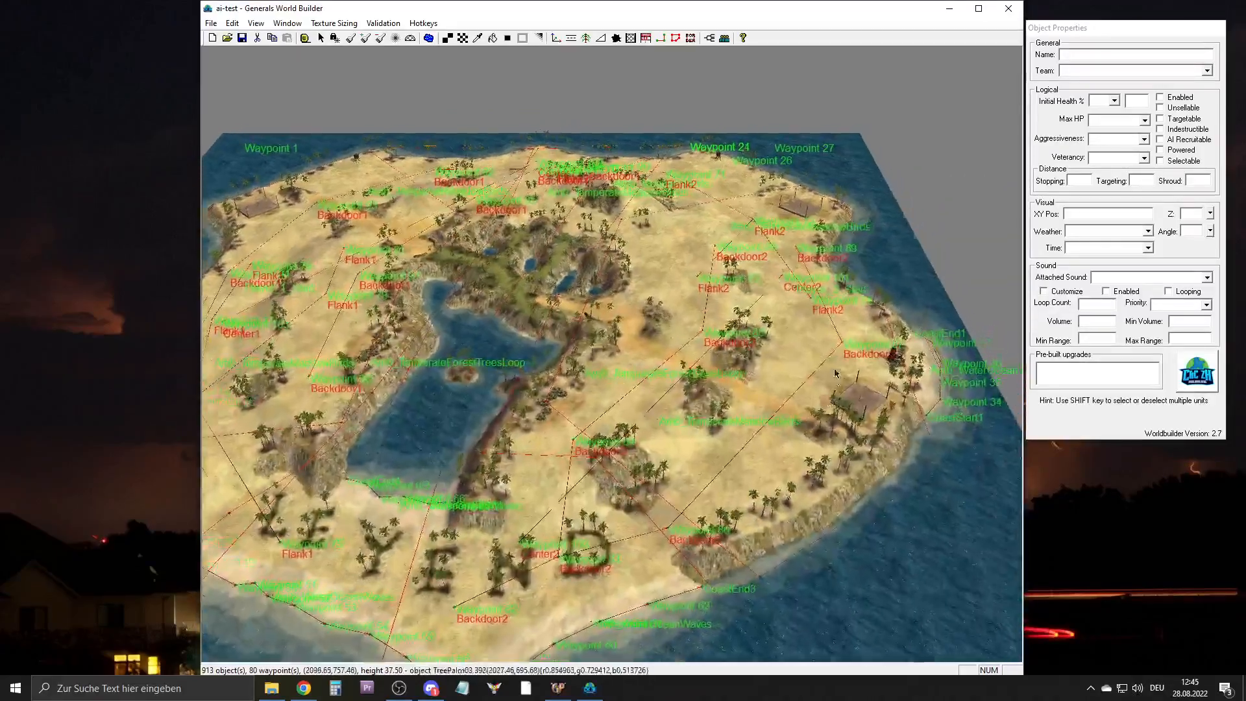
right_drag(566, 325, 433, 373)
scroll(433, 373, up, 8)
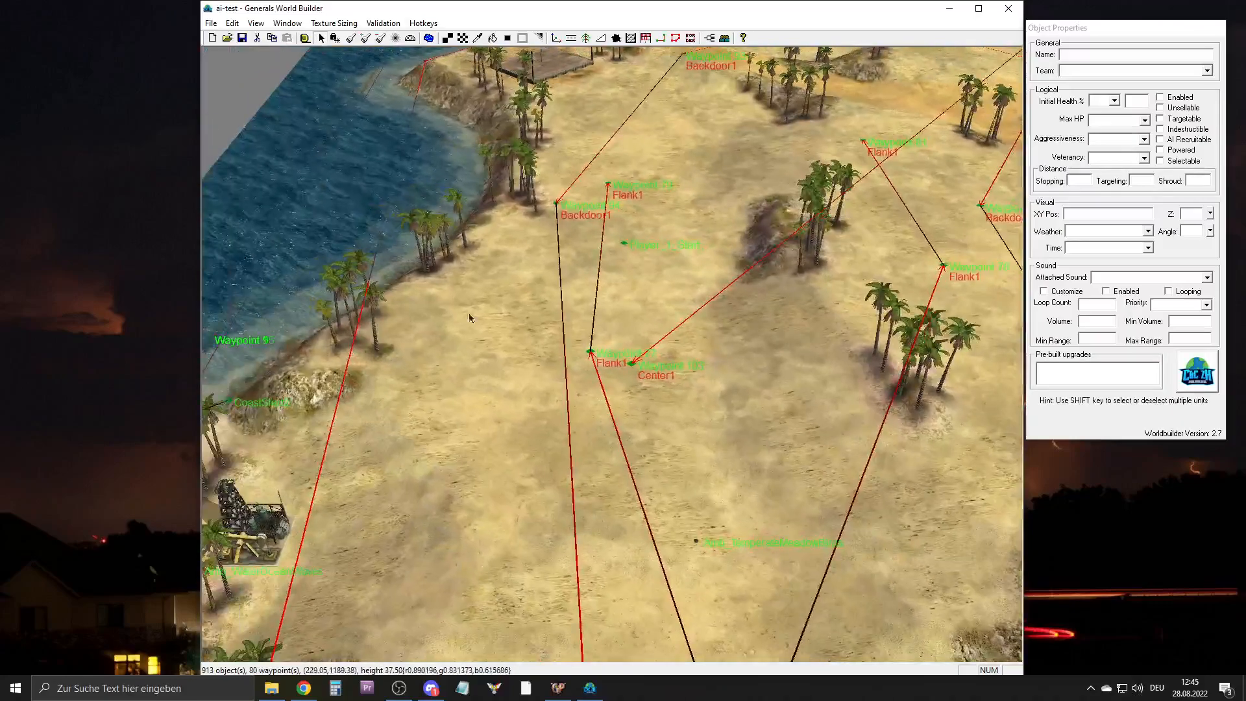
right_drag(479, 282, 482, 376)
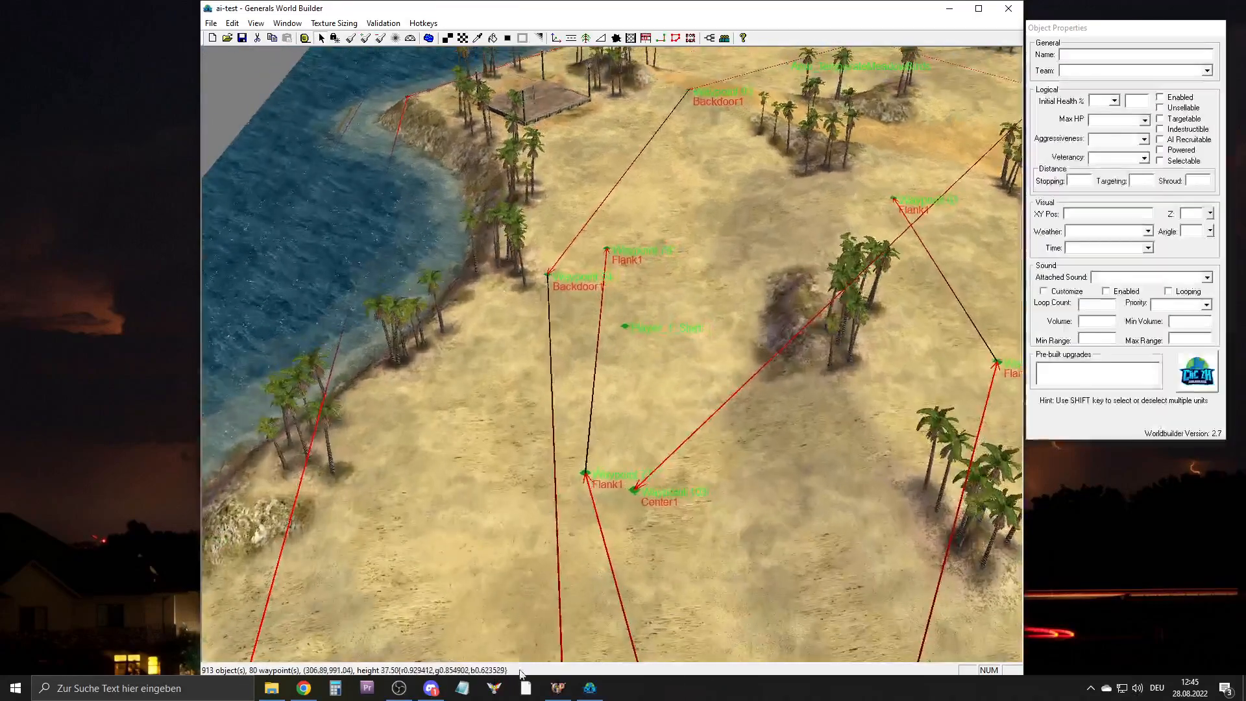
Launch Zero Hour and start a solo skirmish on ai-test.map, picking the start position on the map's east side
click(527, 689)
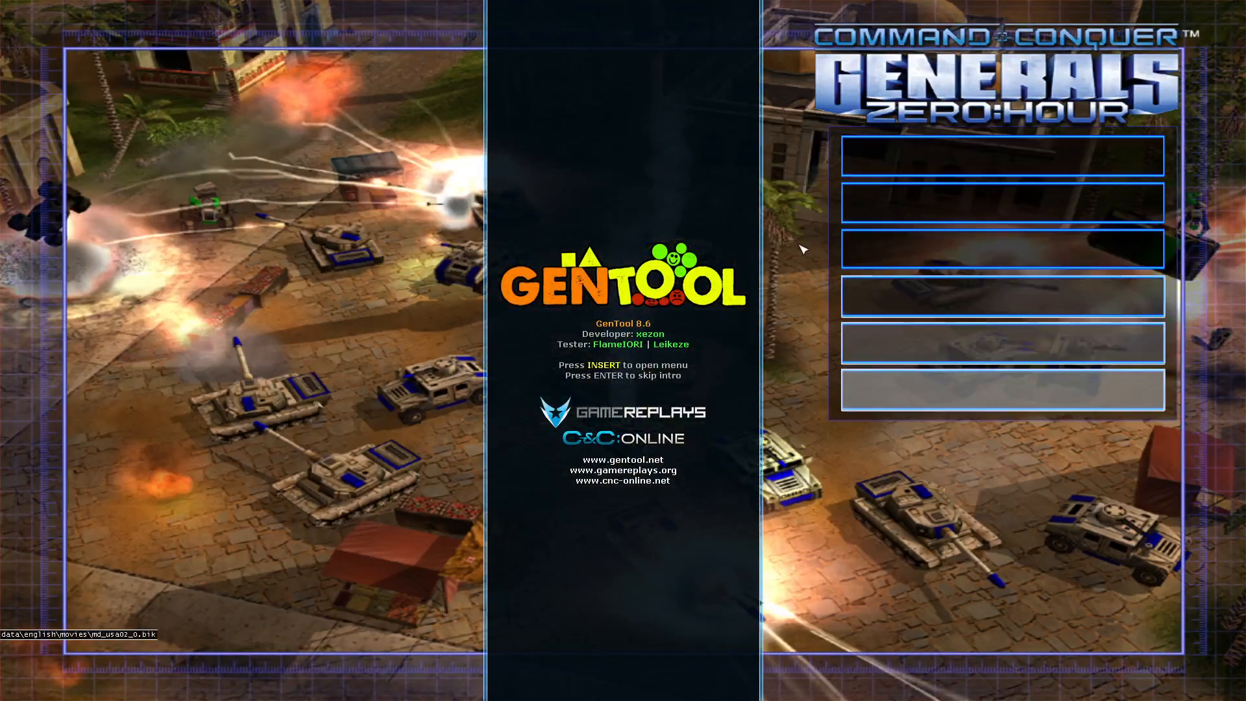
click(1002, 156)
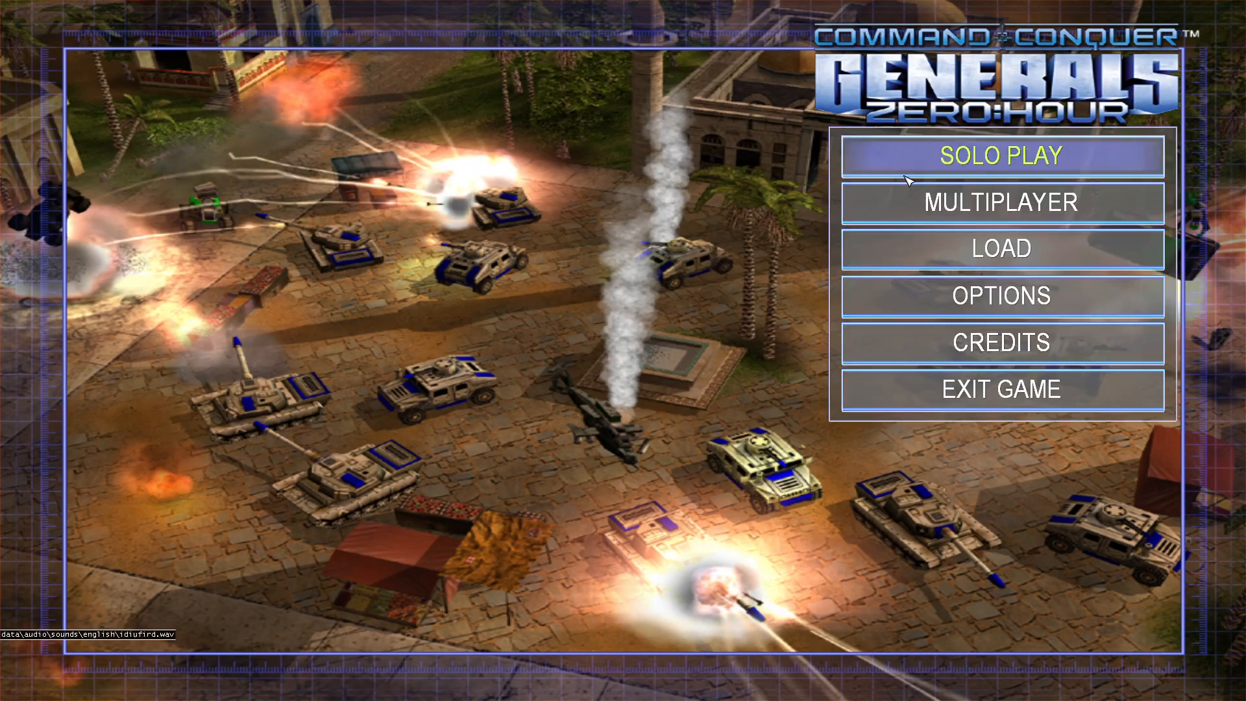
click(1046, 348)
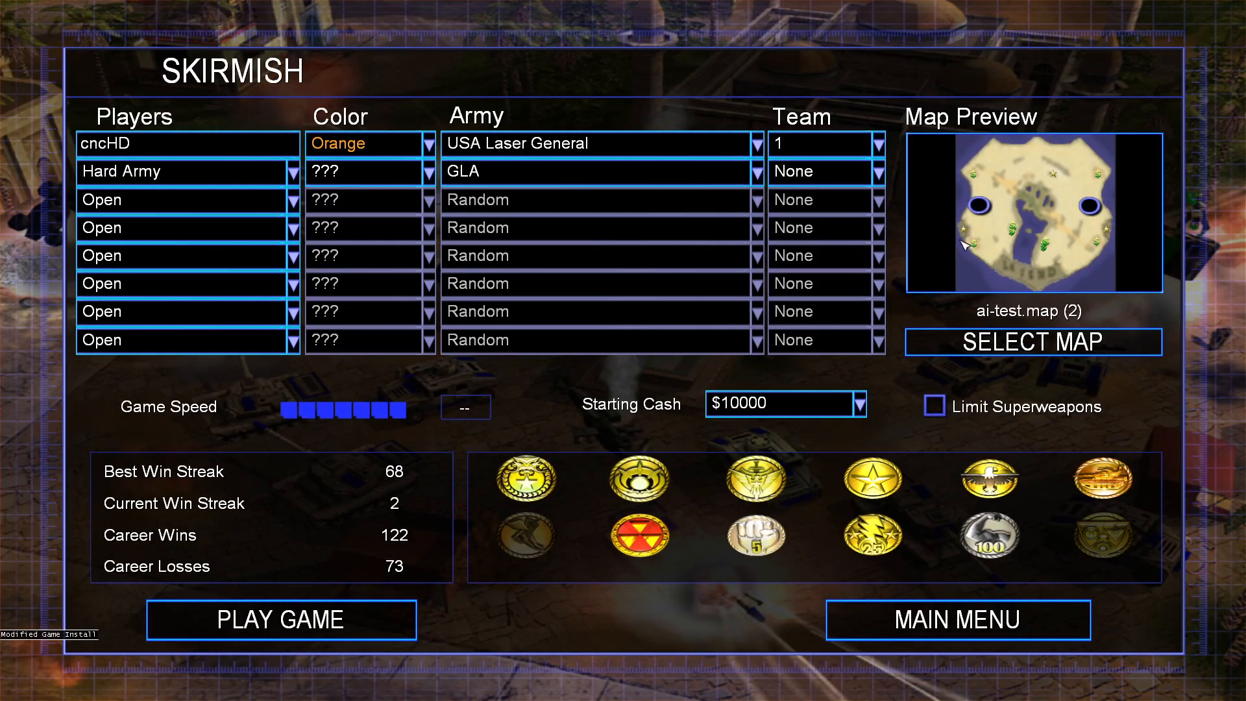
click(1104, 208)
click(363, 620)
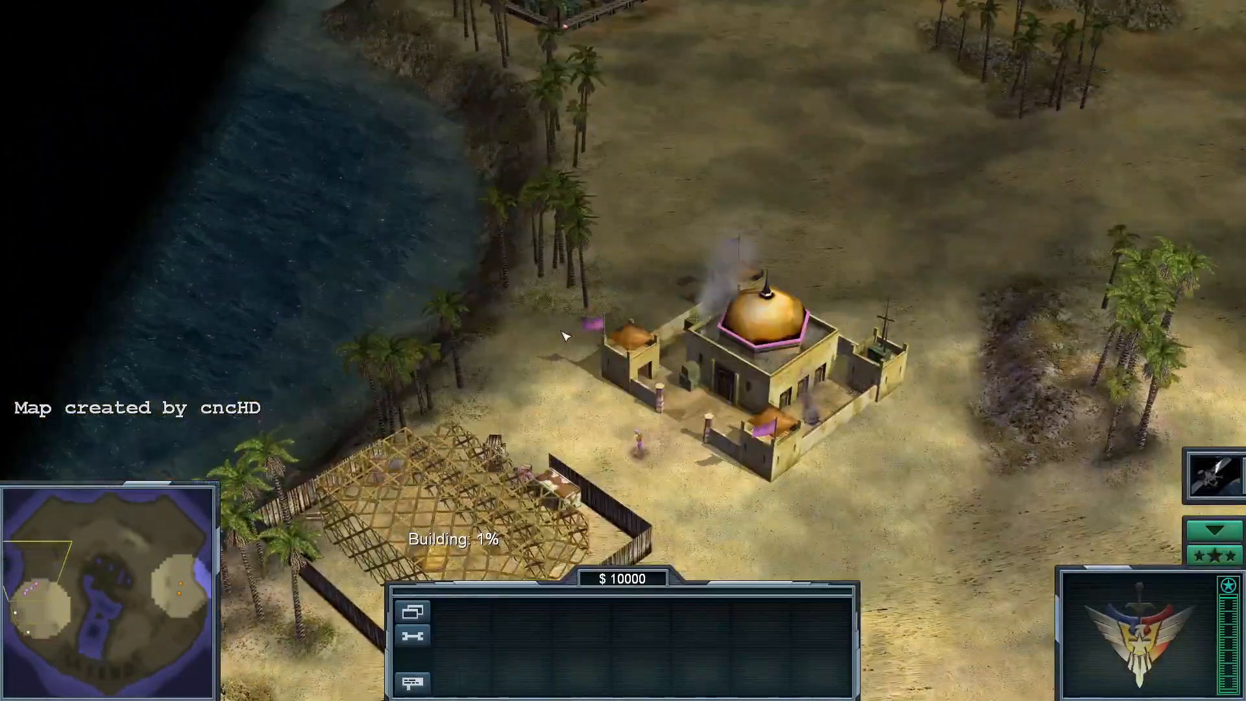
Inspect the GLA computer opponent's base and construction in the running skirmish, and bring up the in-game menu
right_drag(565, 336, 565, 387)
click(503, 259)
right_drag(508, 224, 503, 104)
drag(498, 97, 620, 155)
right_drag(621, 157, 624, 301)
right_click(624, 292)
drag(603, 214, 764, 367)
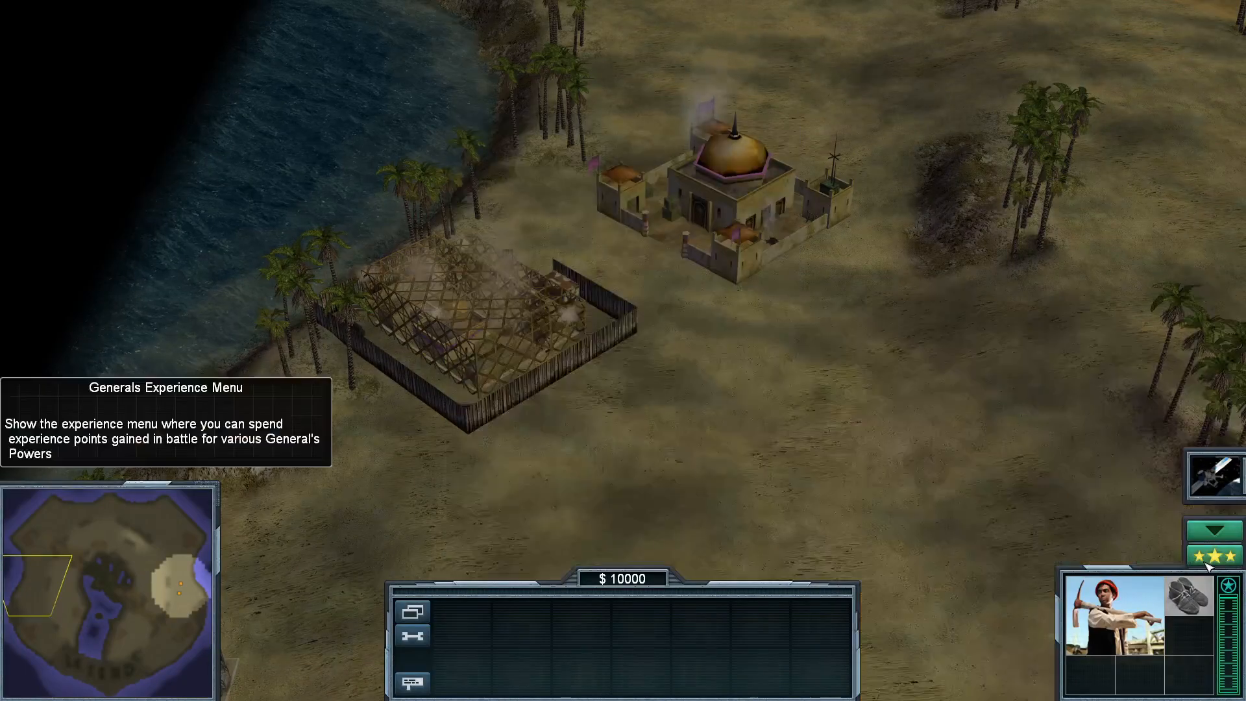
click(410, 611)
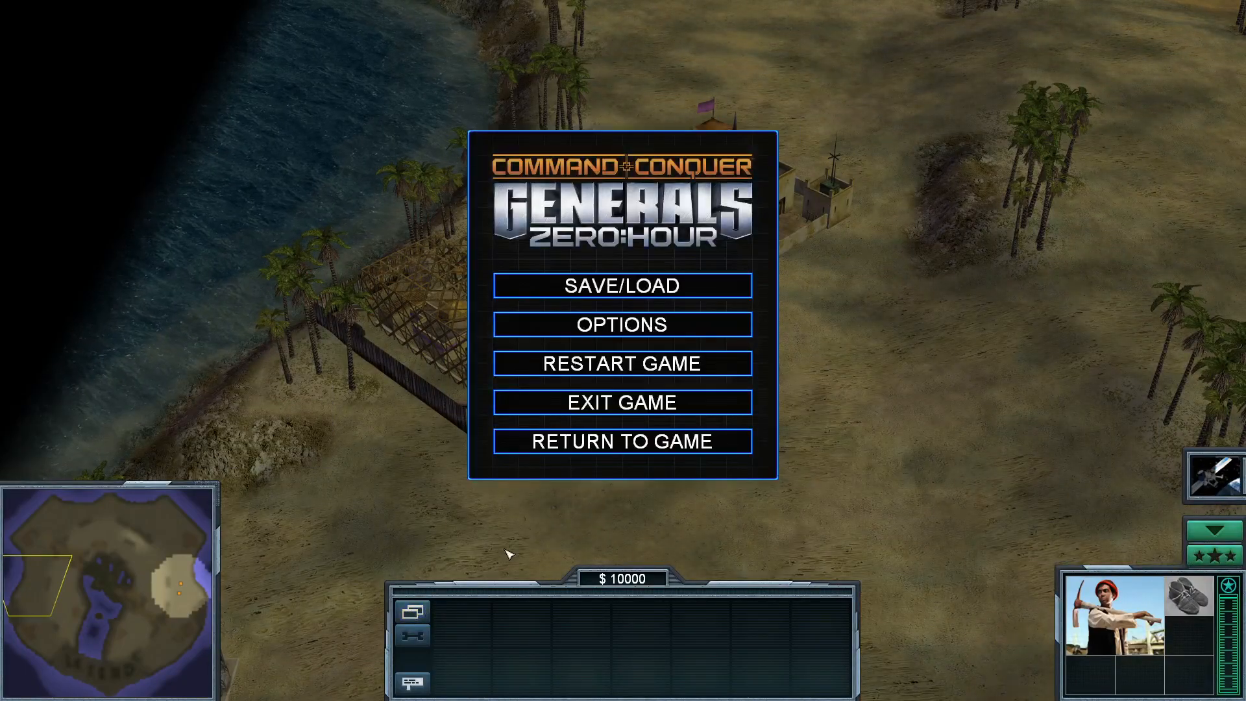
Switch back to World Builder and create a new blank map
key(super)
click(590, 688)
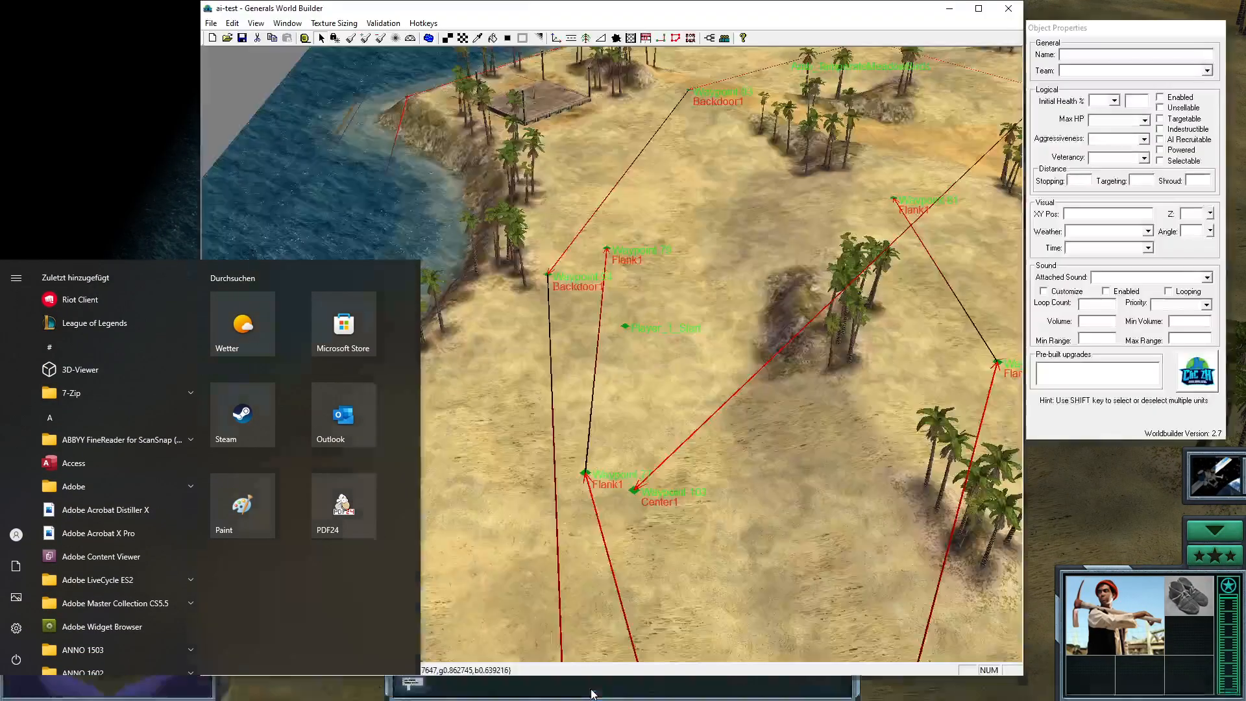
right_drag(925, 416, 582, 388)
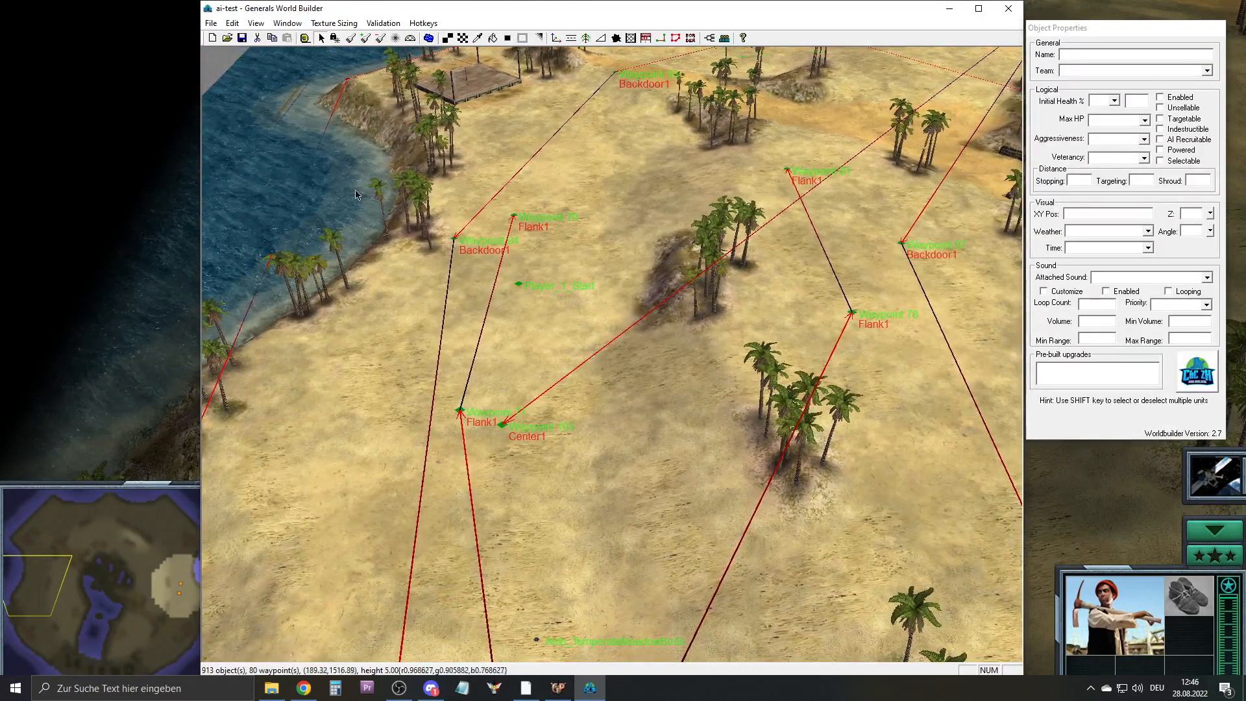
click(212, 39)
right_drag(633, 126, 571, 324)
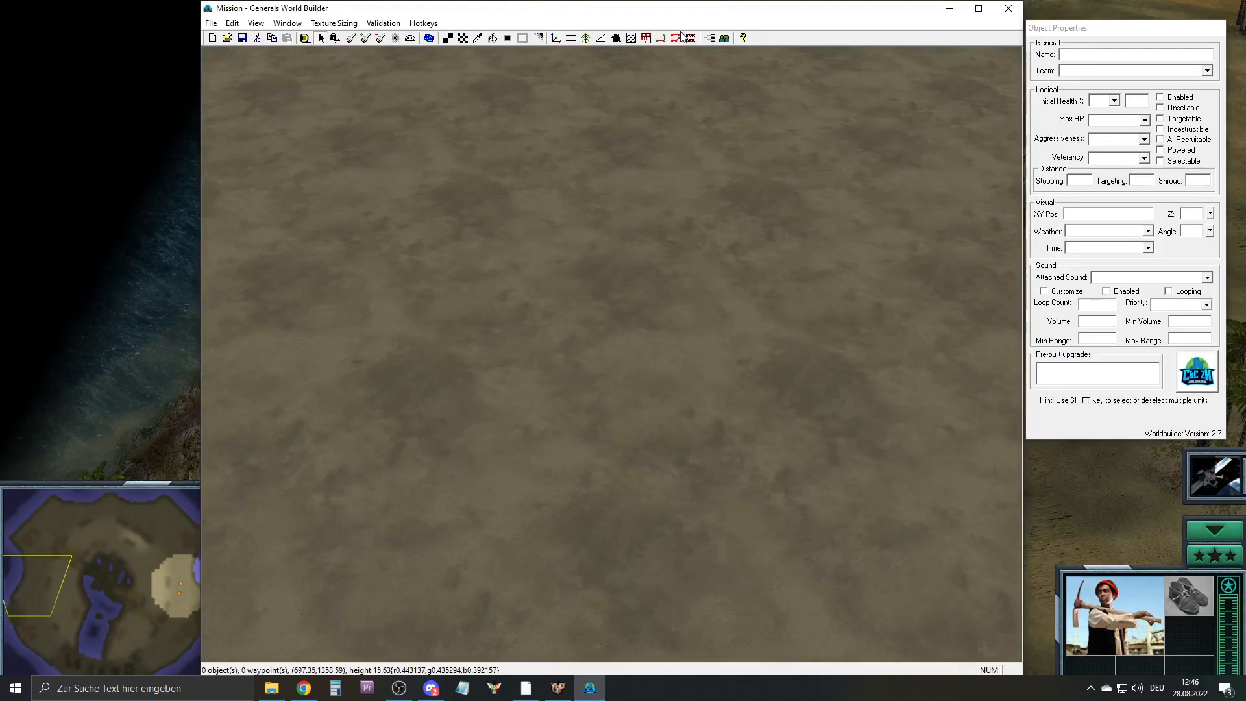
Add the skirmish players to the new map's player list and select SkirmishGLA to review its settings
click(231, 23)
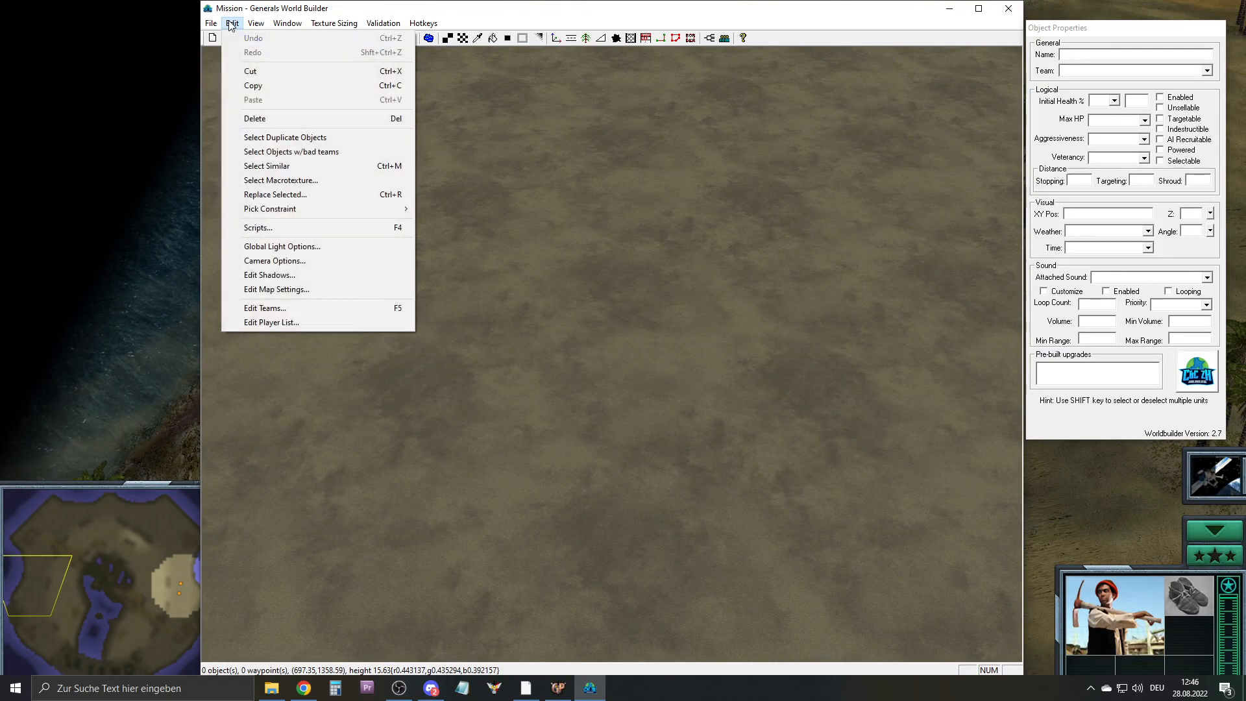
click(290, 325)
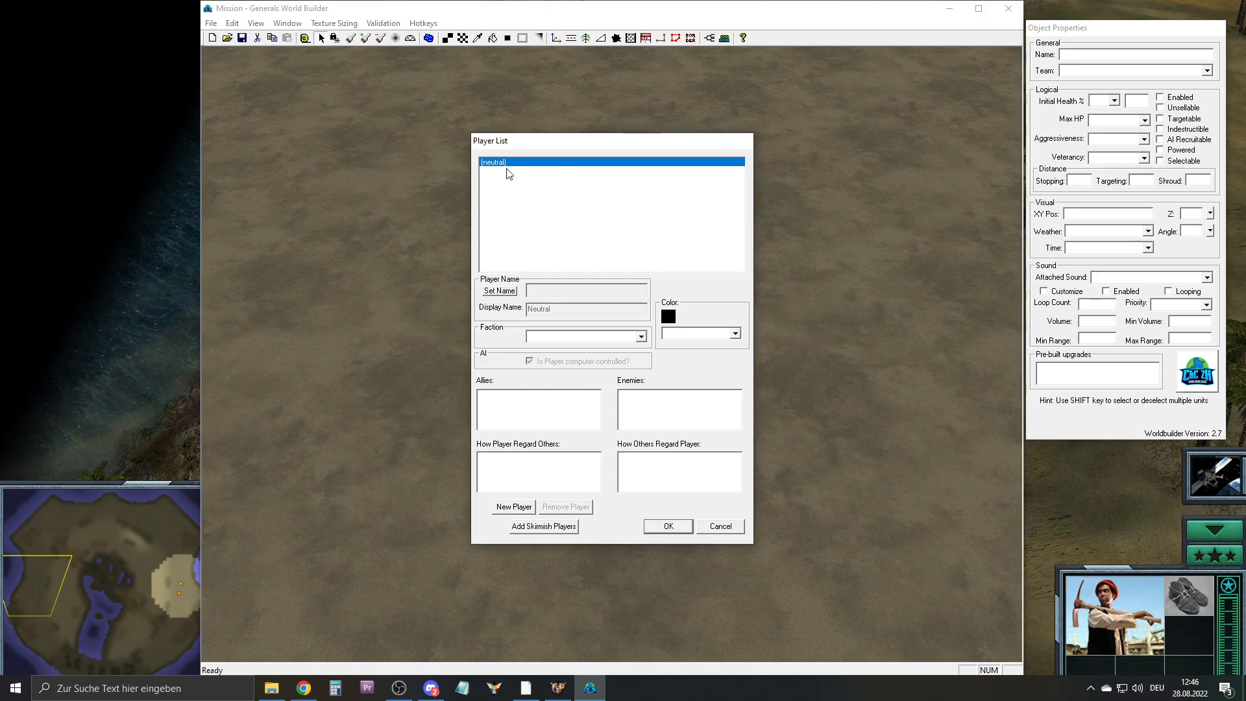
click(539, 527)
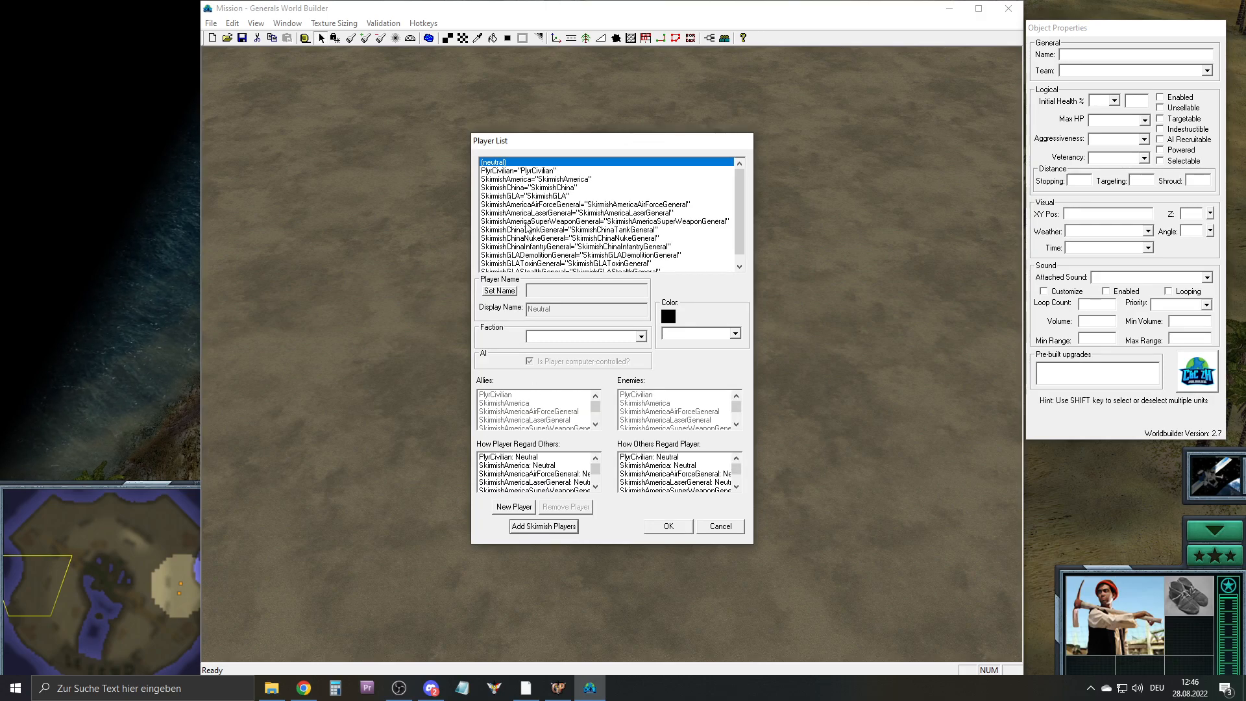
click(531, 196)
scroll(561, 201, down, 1)
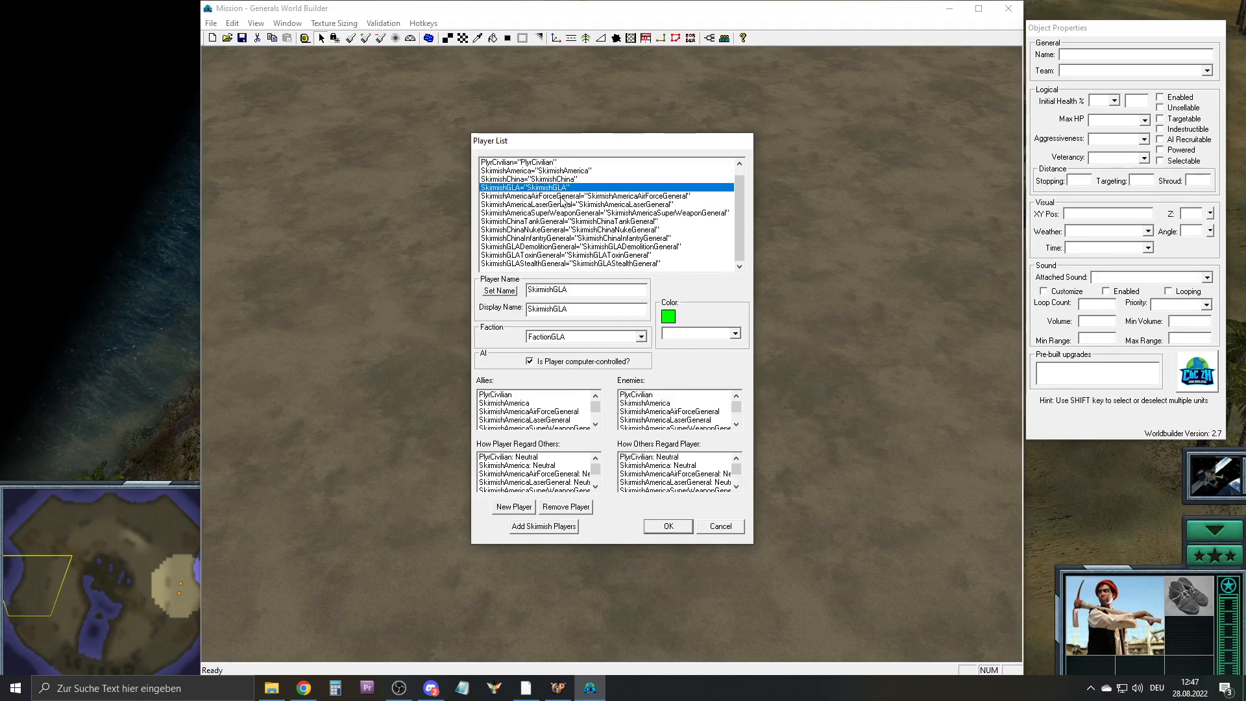
scroll(564, 204, up, 1)
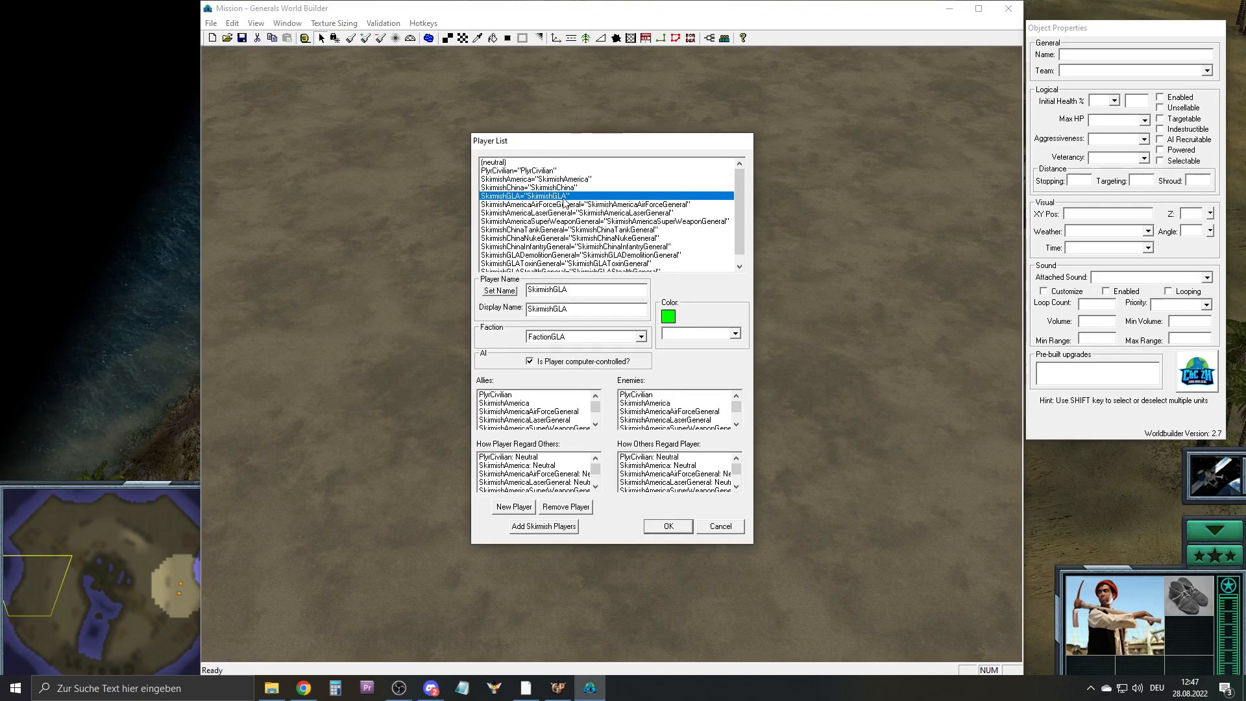
scroll(584, 227, down, 1)
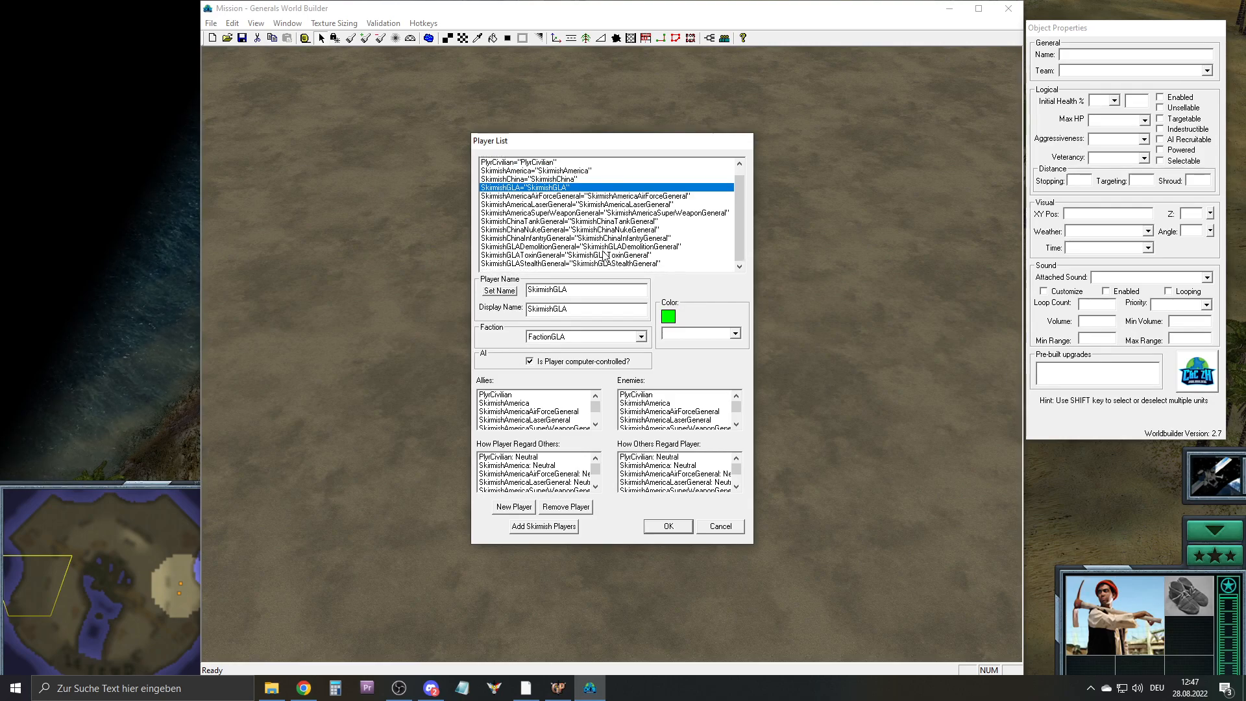
scroll(601, 255, up, 1)
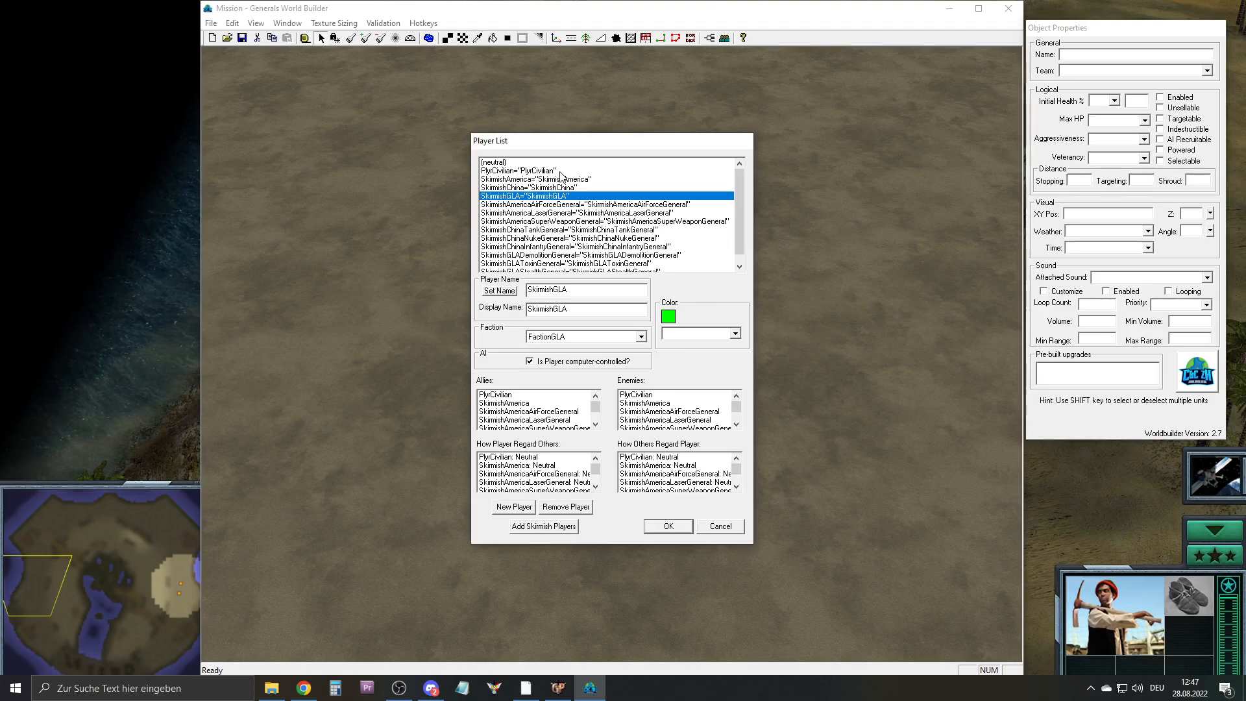
Check the skirmish players added to the new map's player list and accept the list
scroll(563, 177, down, 1)
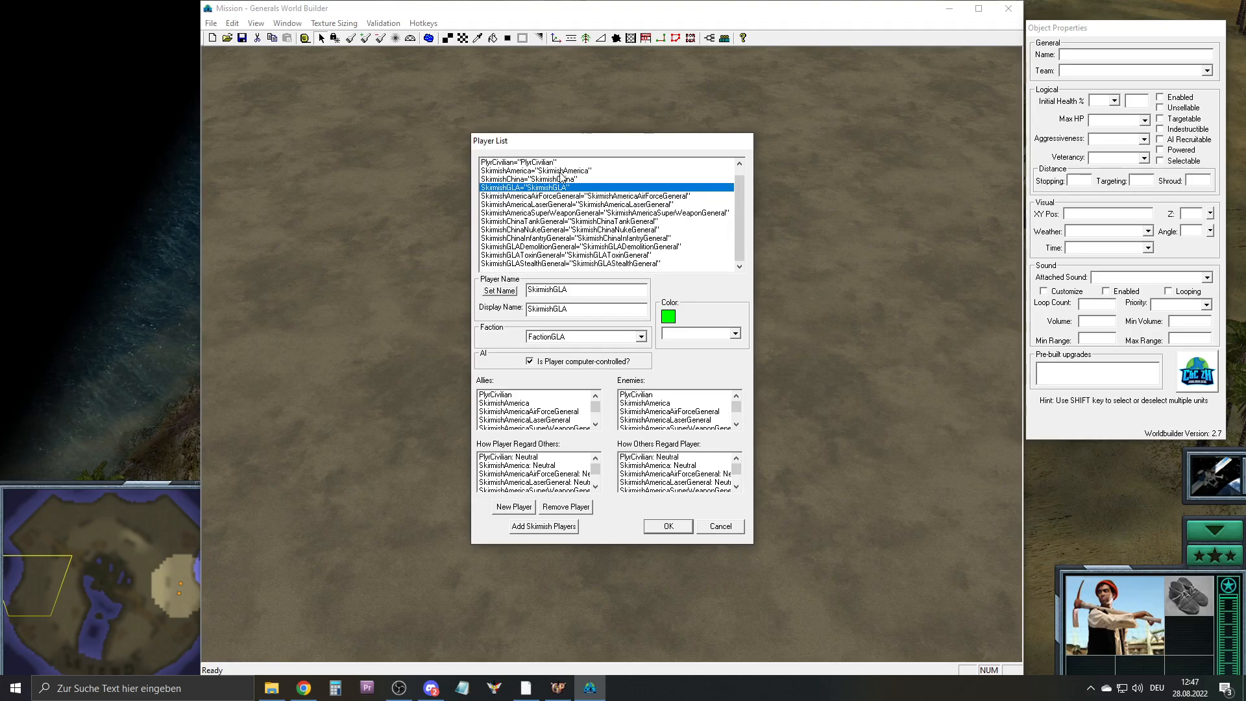
scroll(562, 176, up, 1)
scroll(519, 229, down, 1)
scroll(532, 227, up, 1)
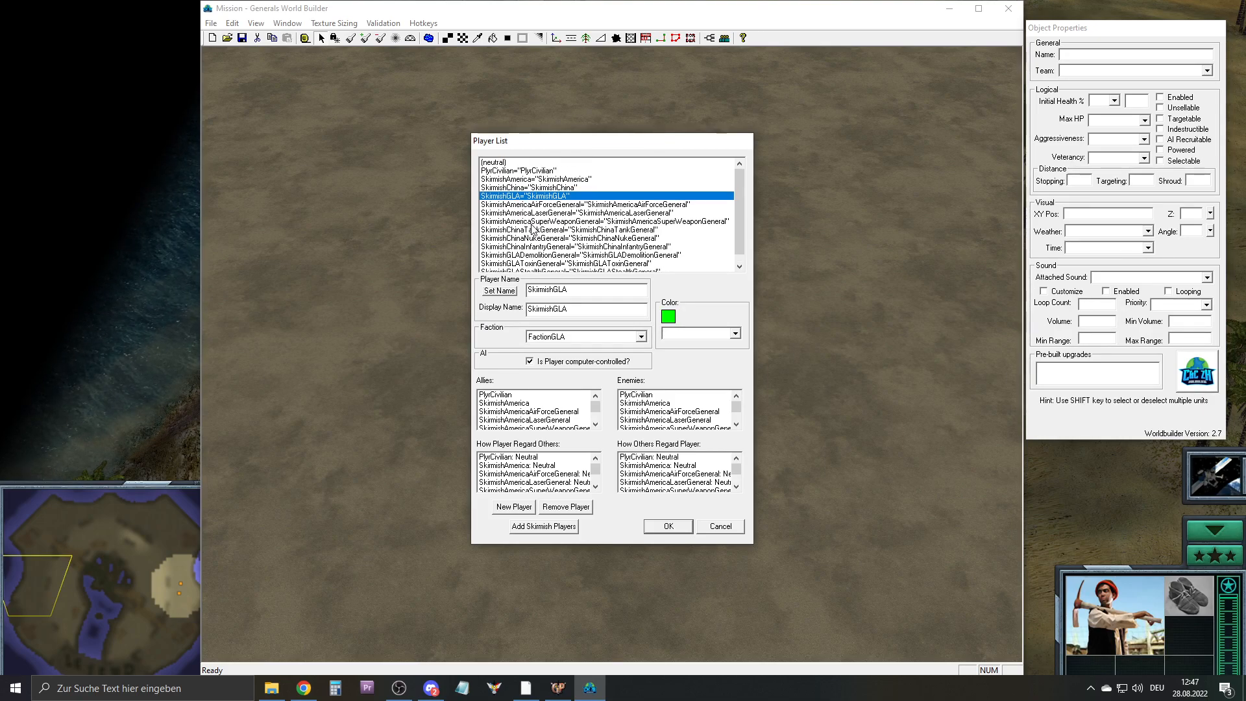
scroll(528, 235, down, 1)
scroll(534, 246, up, 1)
click(664, 526)
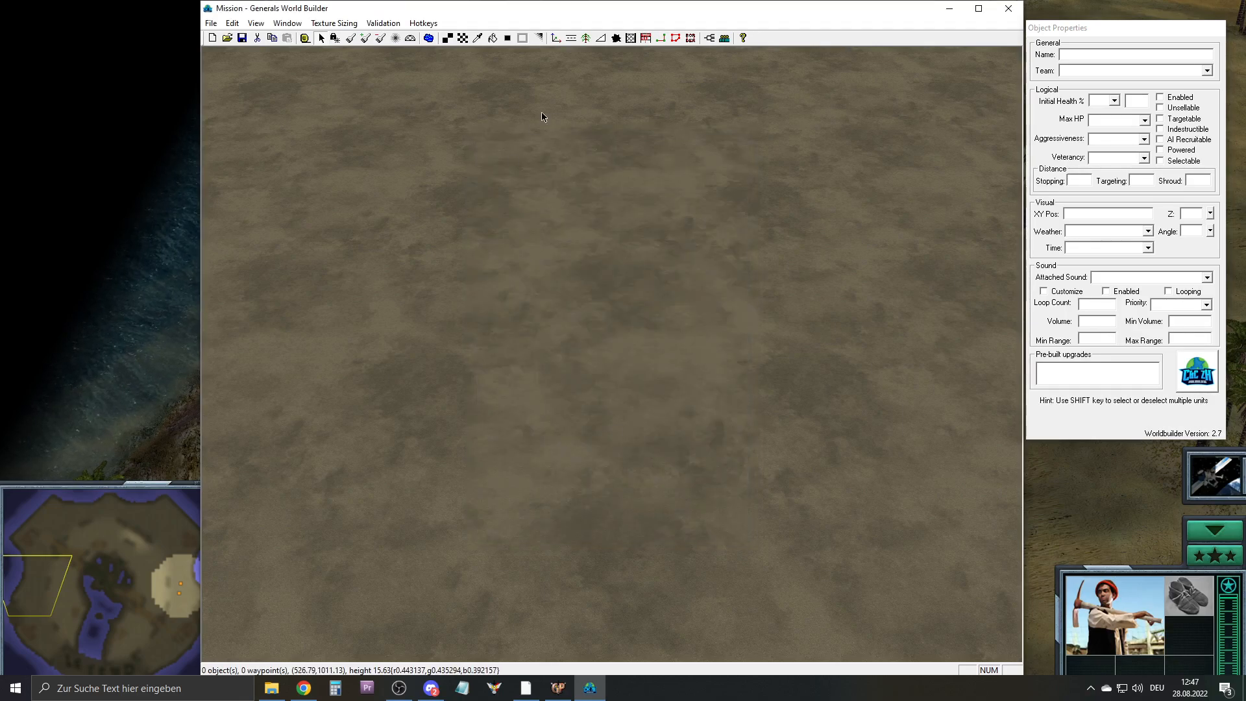
Examine the script folders of the new map's players, from PlyrCivilian to SkirmishGLAStealthGeneral, and close the script editor
click(712, 41)
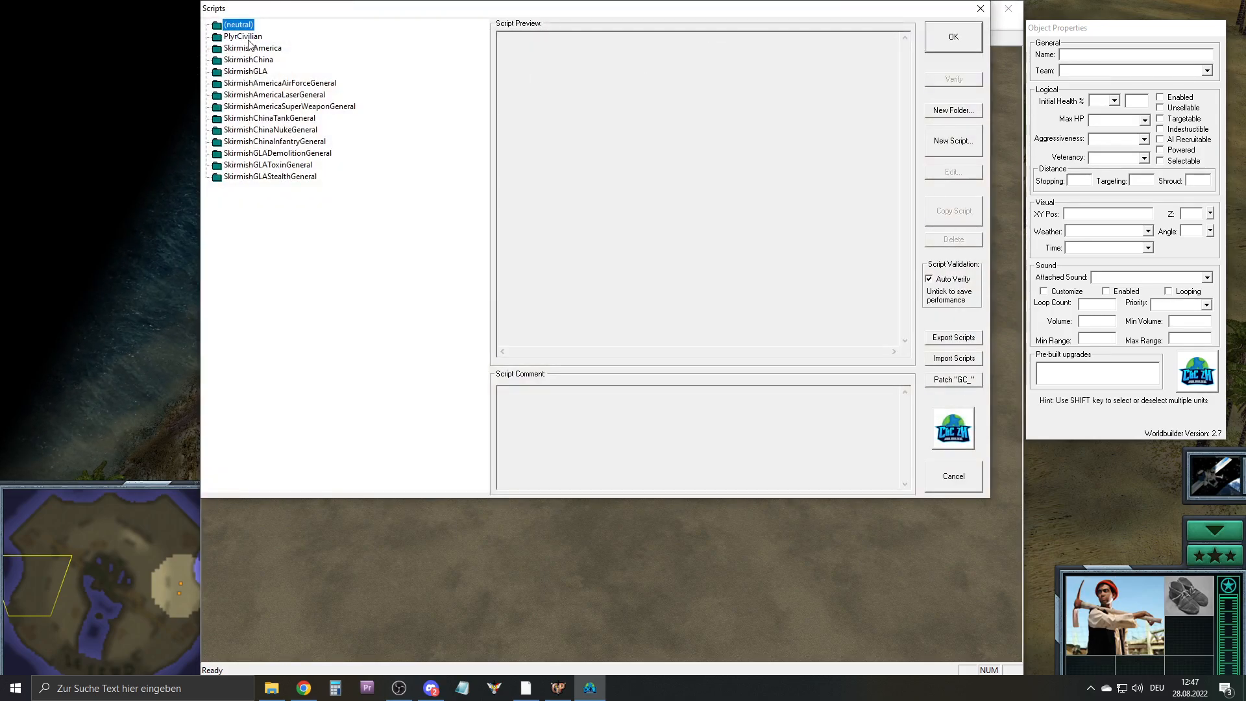
click(253, 40)
click(251, 49)
click(250, 60)
click(248, 72)
click(249, 83)
click(259, 107)
click(272, 153)
click(280, 165)
click(280, 177)
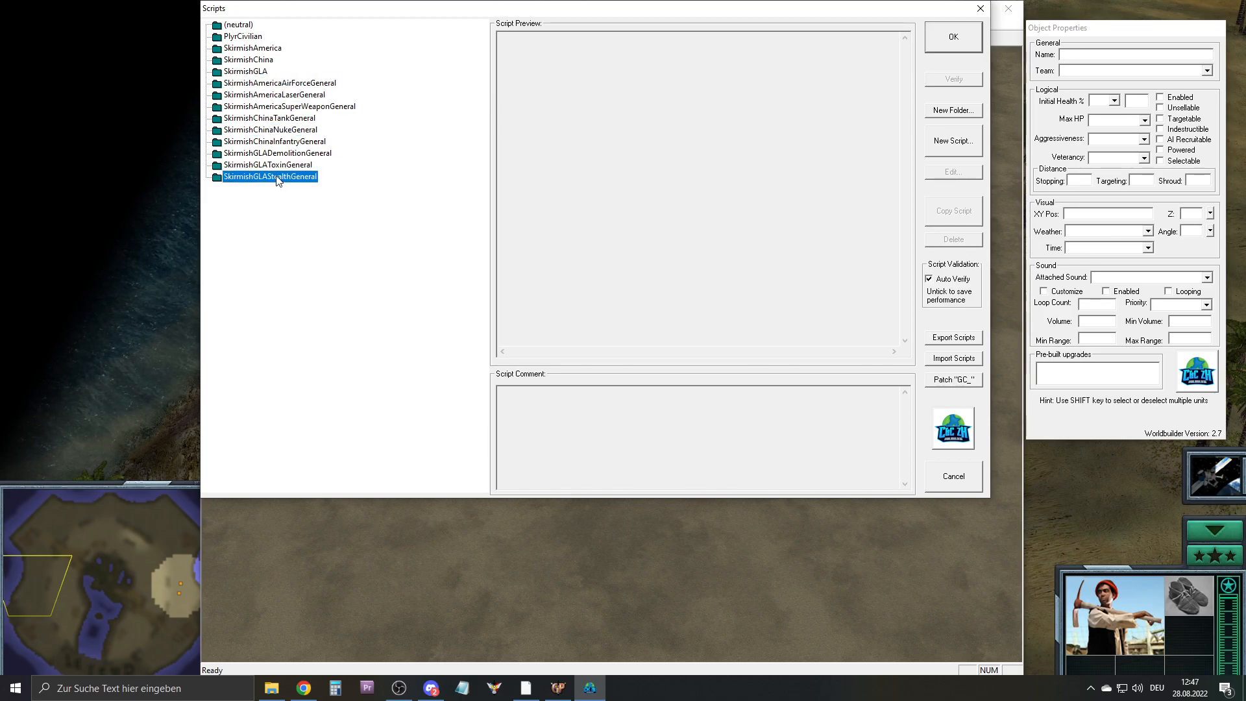
click(240, 60)
click(242, 96)
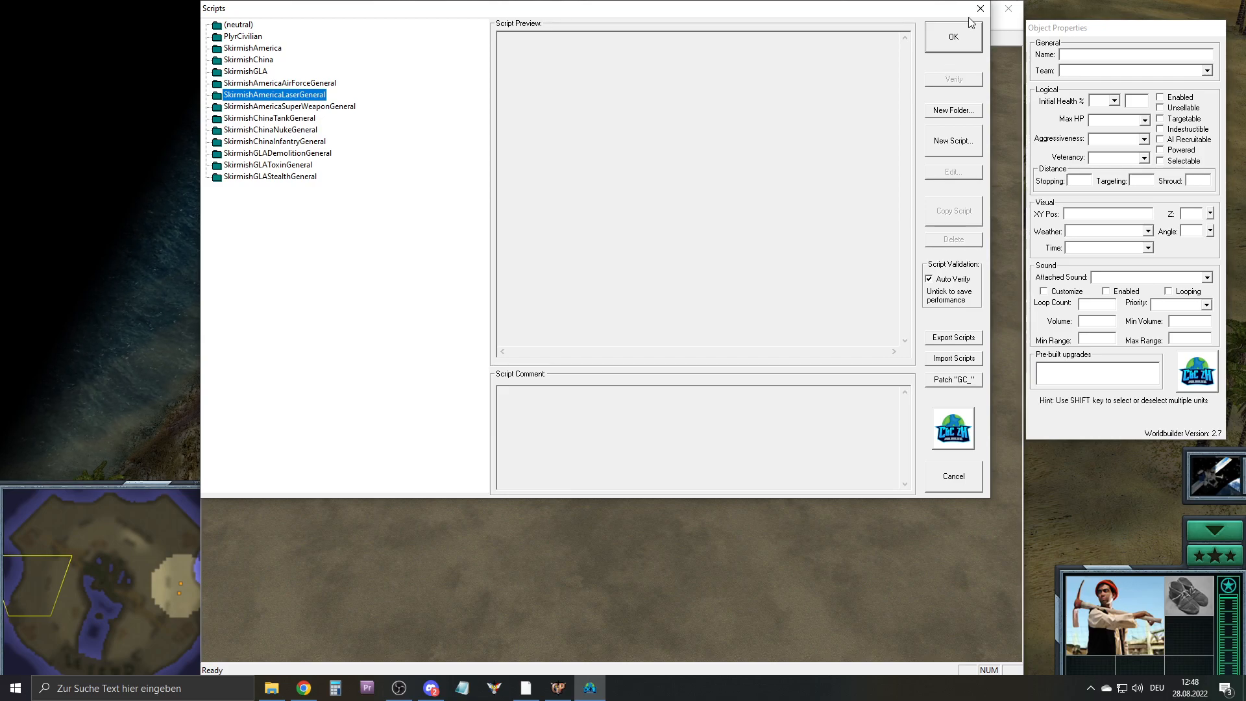
click(957, 36)
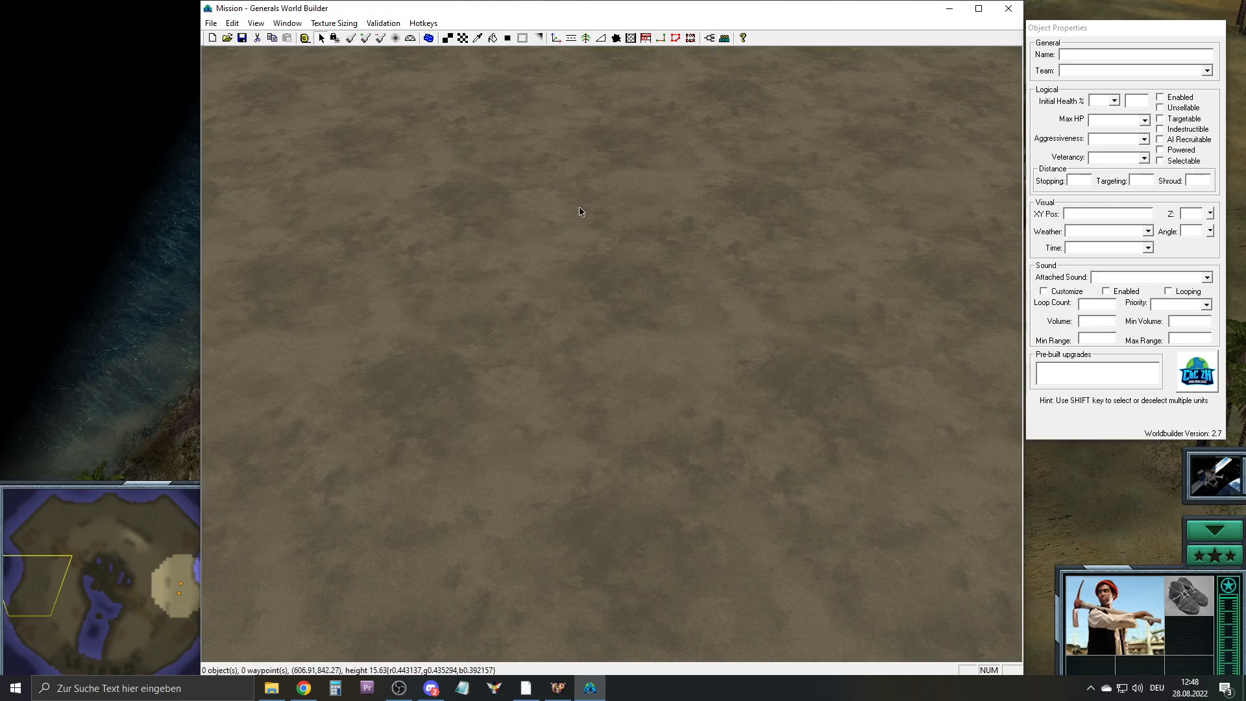
Close the new blank map without saving its changes
right_drag(522, 266, 211, 487)
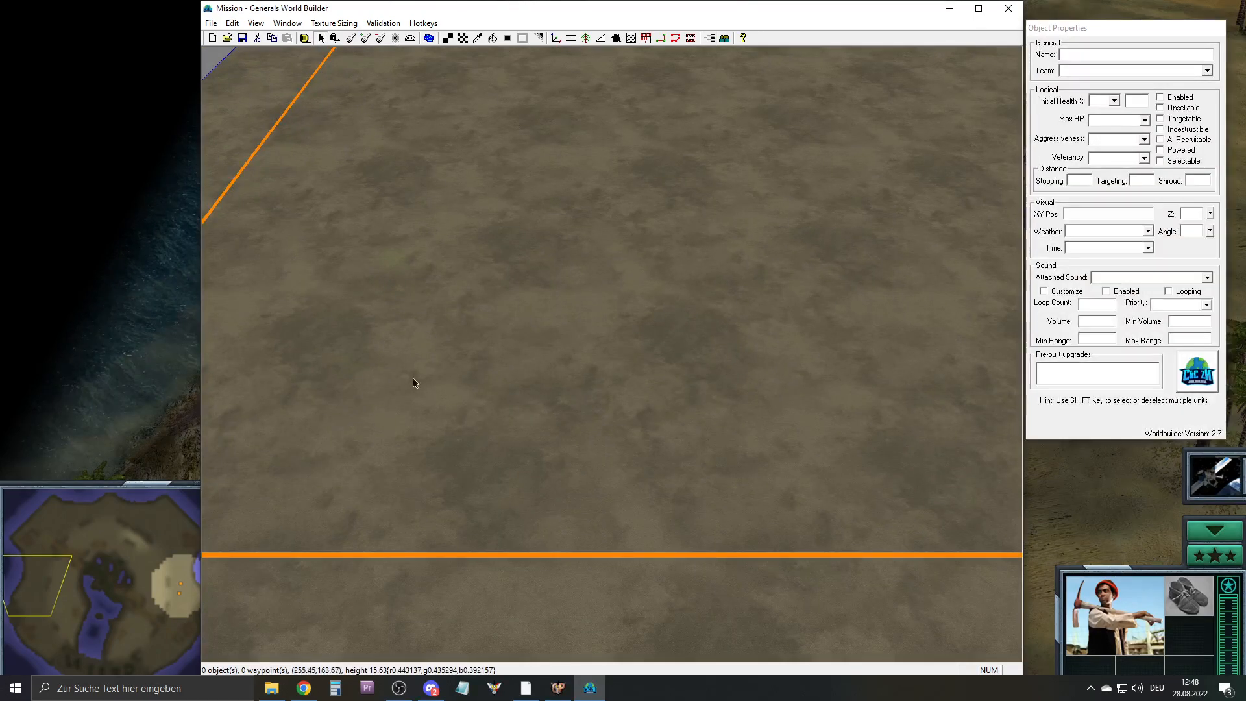
right_drag(398, 390, 257, 325)
mouse_move(357, 308)
right_down()
mouse_move(414, 290)
mouse_move(337, 293)
right_up()
click(45, 300)
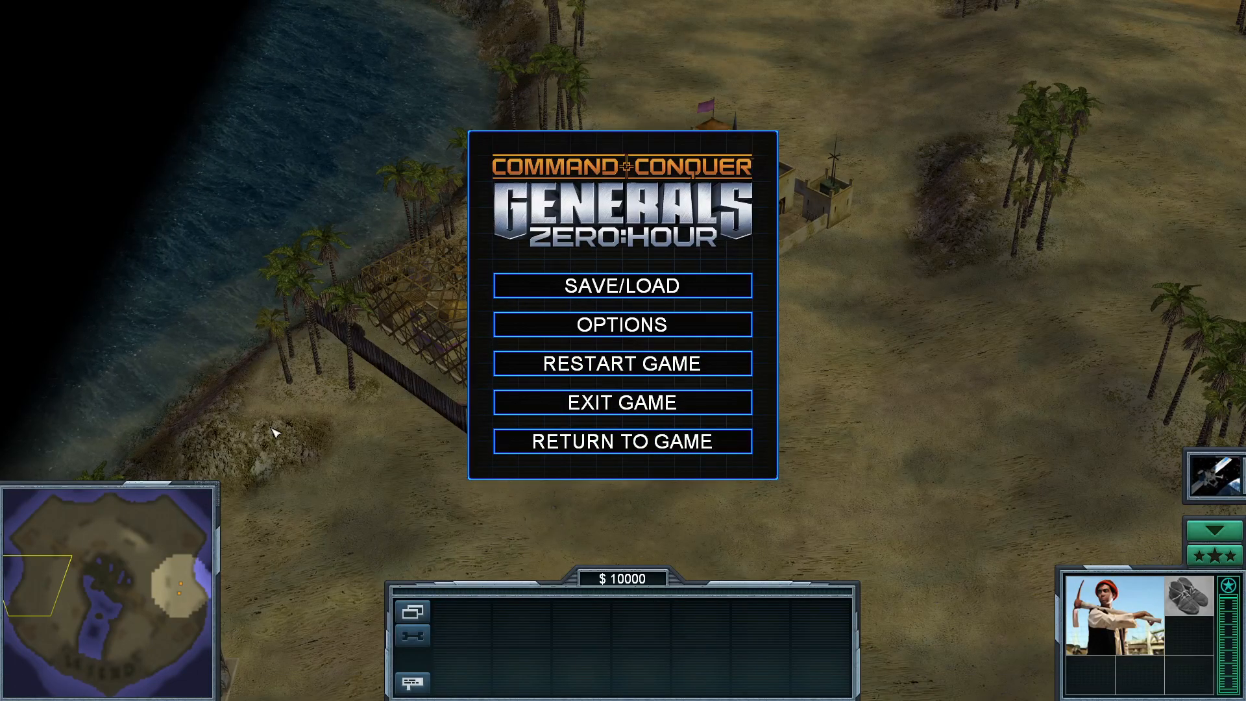
key(super)
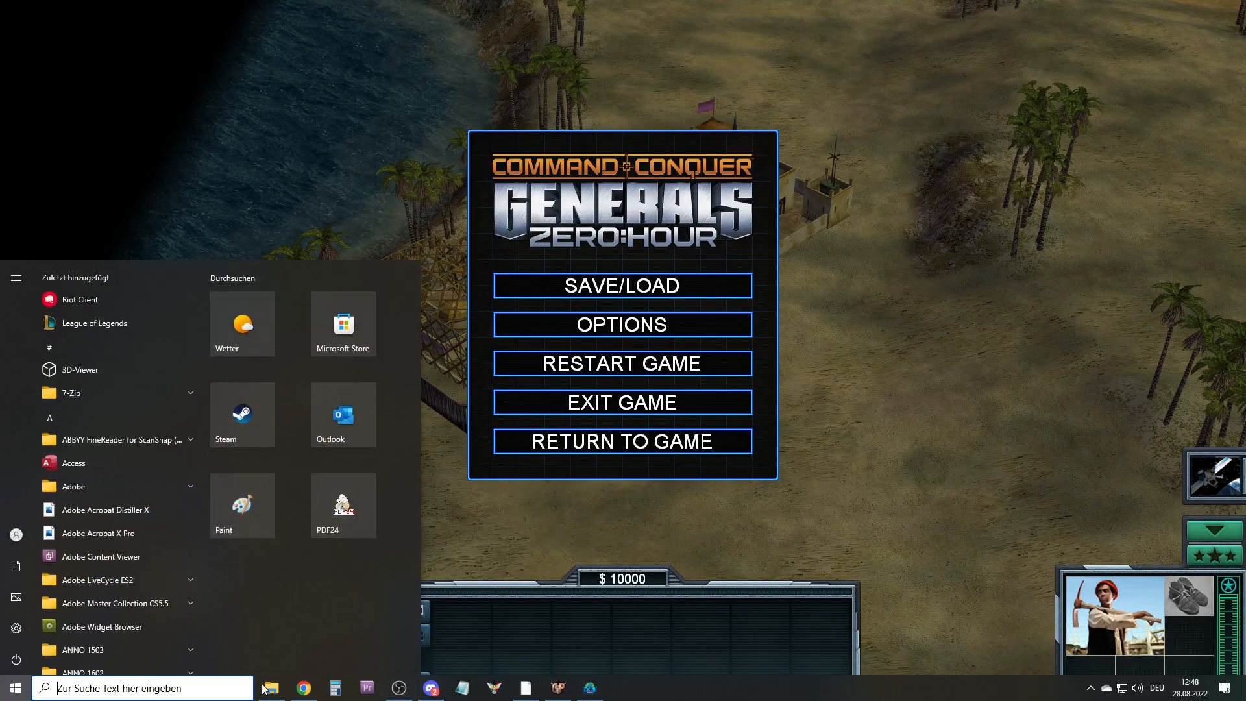
click(270, 688)
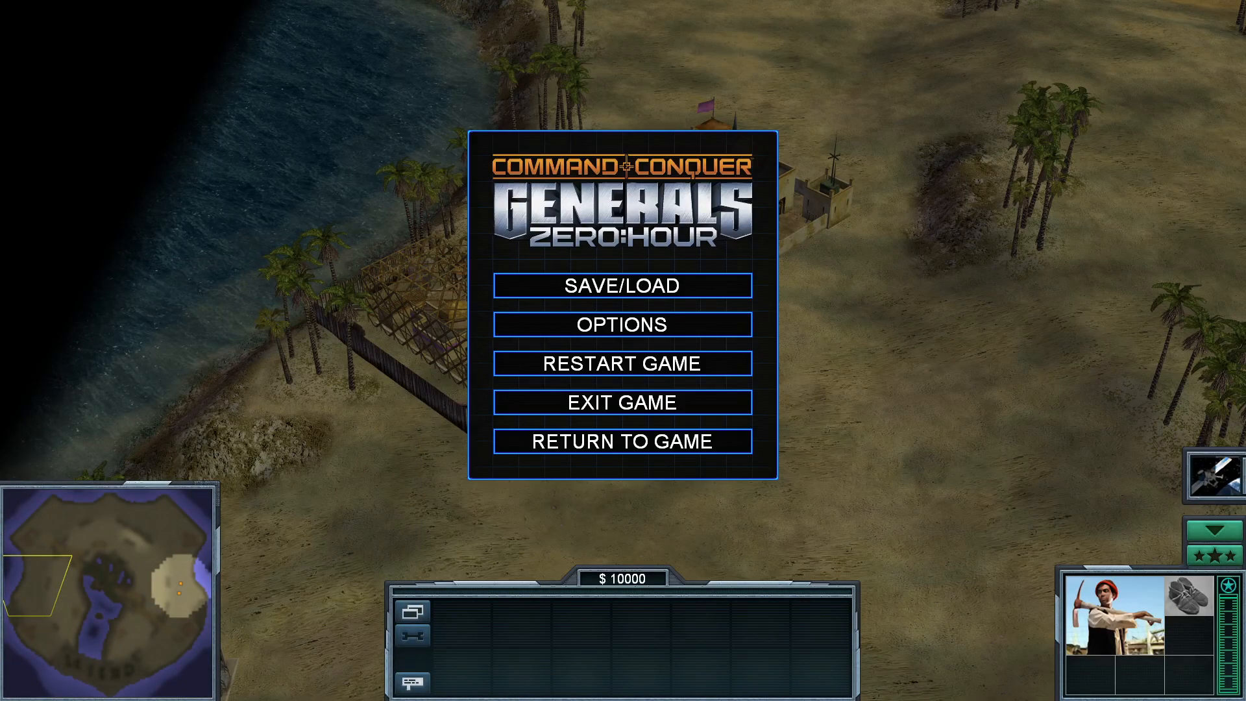
key(alt+Tab)
key(alt+F4)
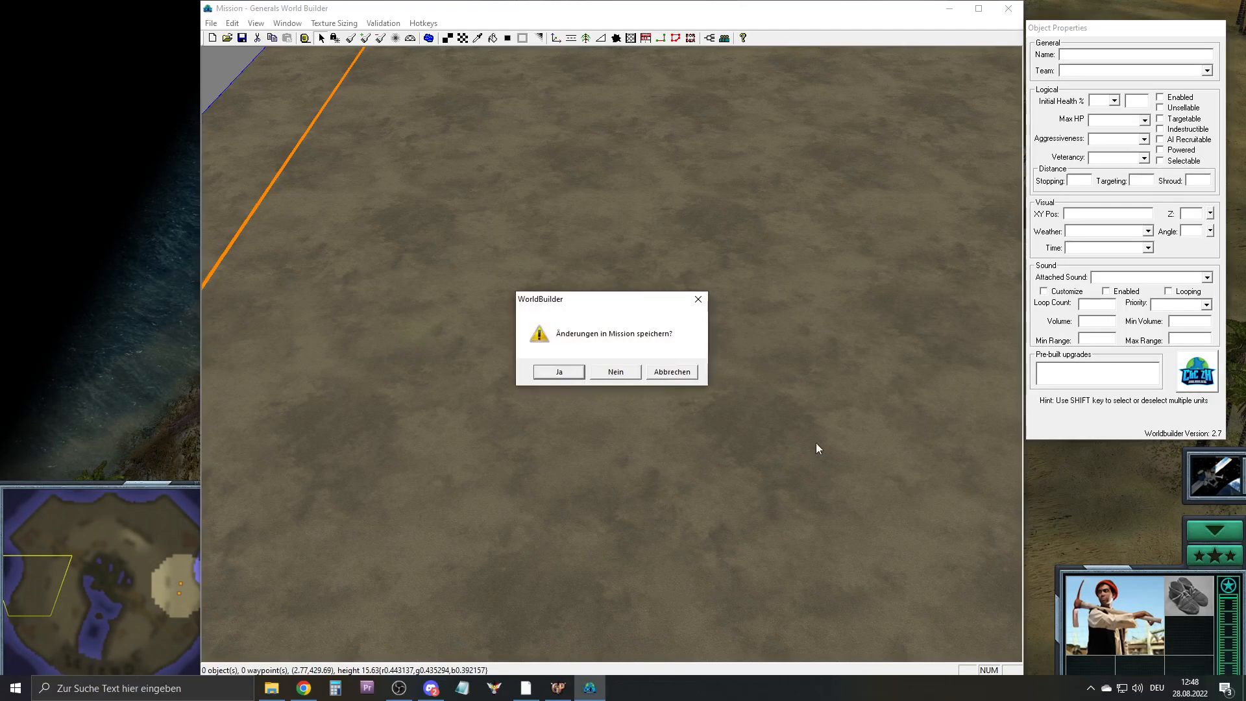
click(627, 375)
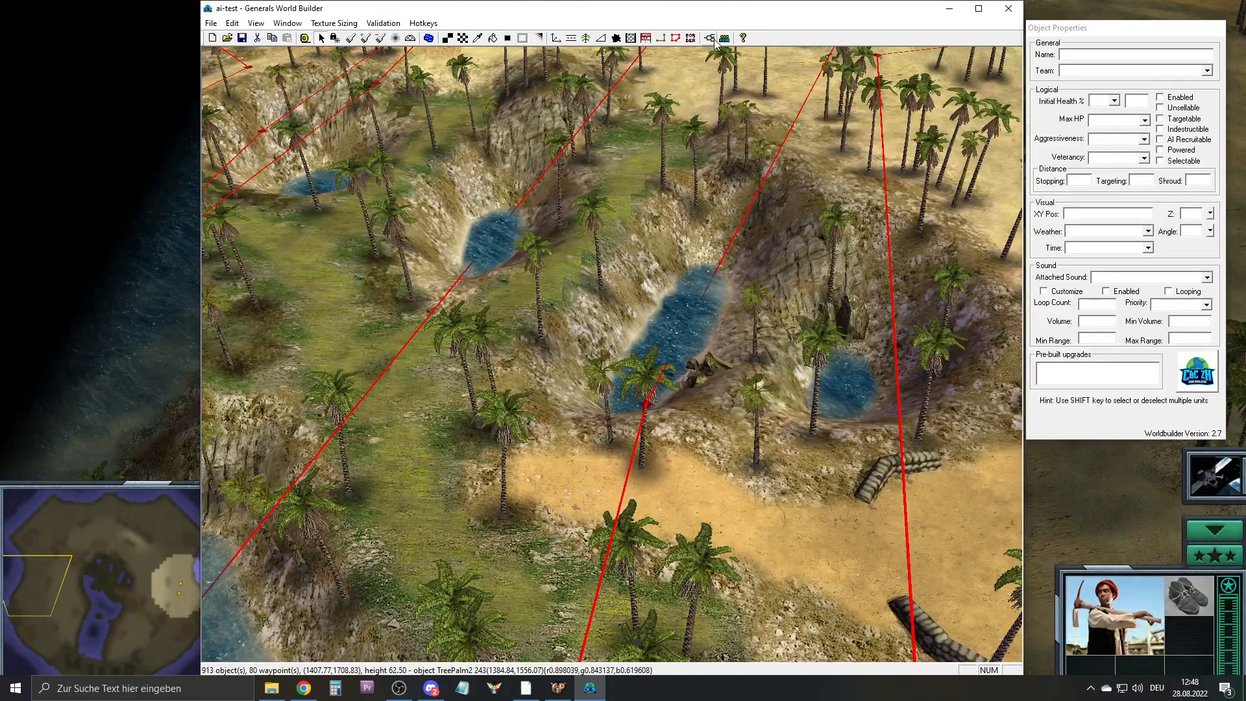
Open the scripts of the ai-test map and examine the Intro script in the PlyrCivilian folder
click(712, 39)
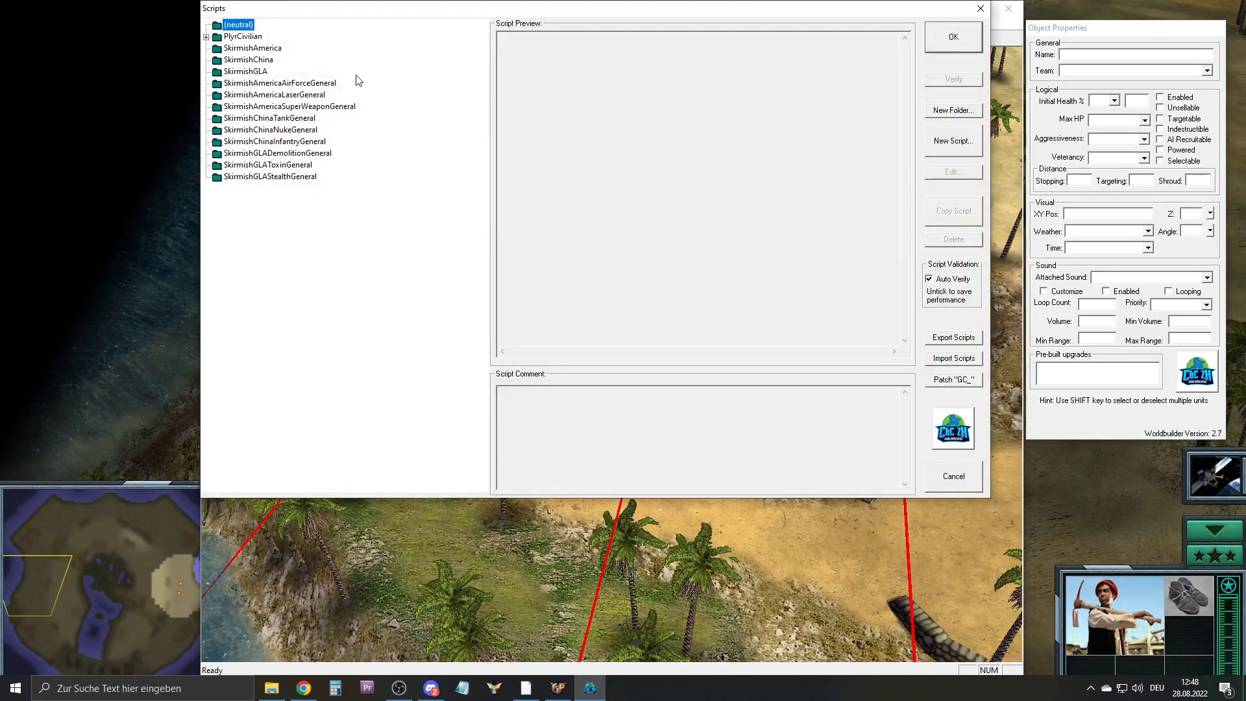
click(207, 37)
click(283, 47)
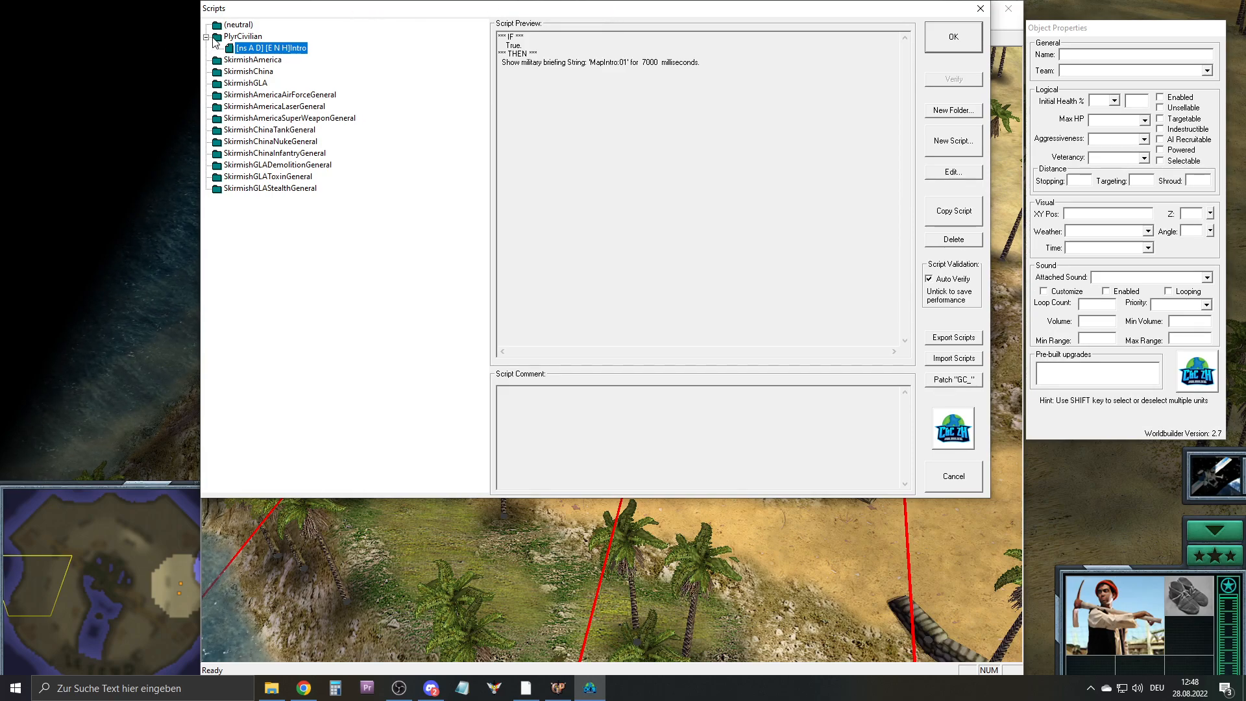
click(207, 39)
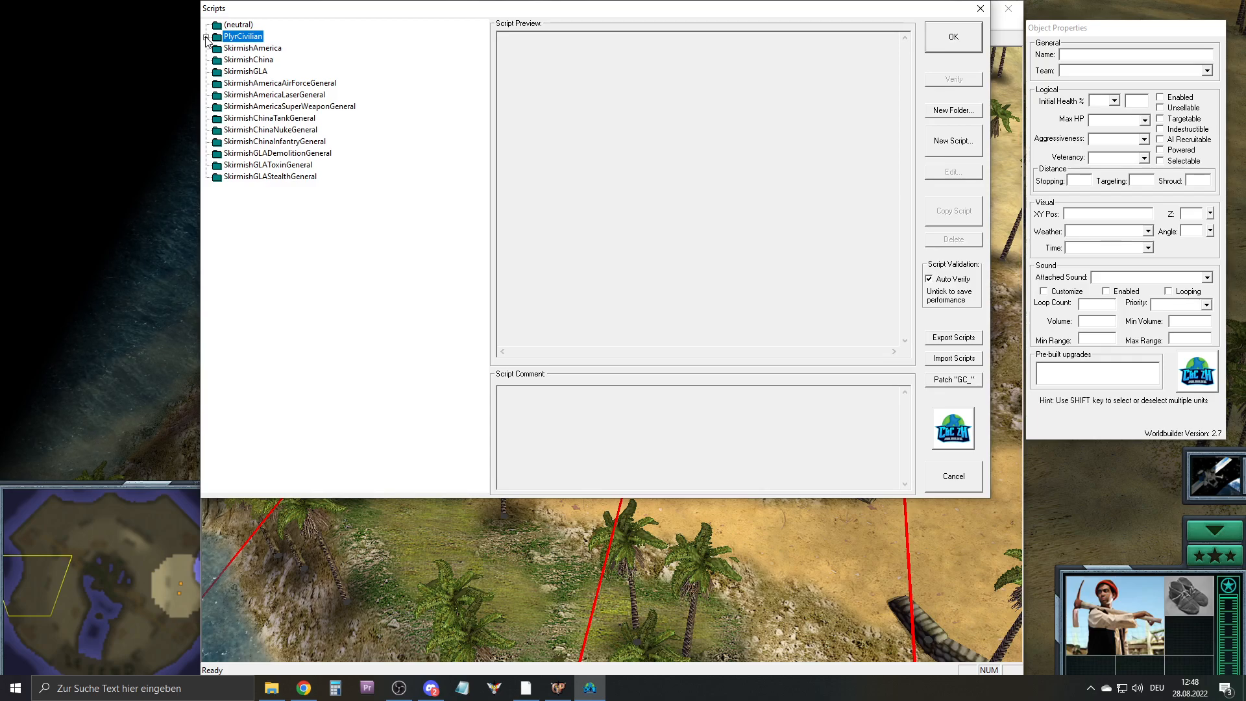
Check the script folders of the skirmish factions and generals on ai-test for existing scripts
click(231, 72)
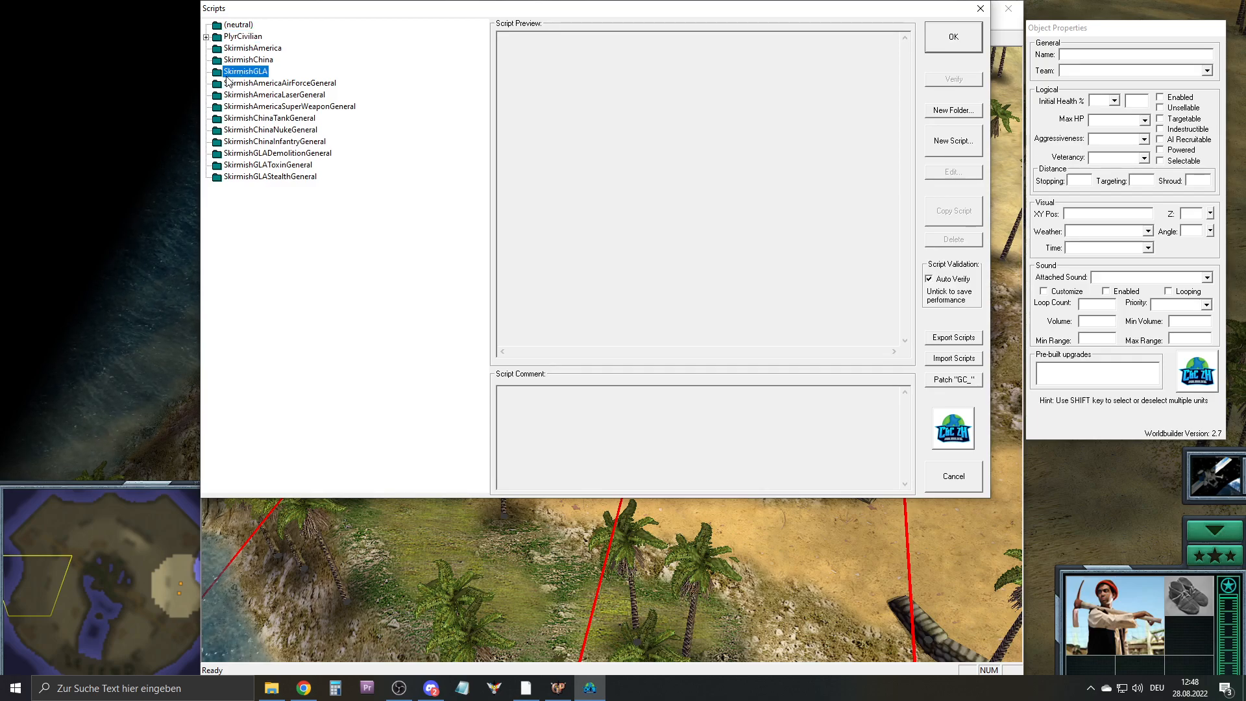
click(258, 61)
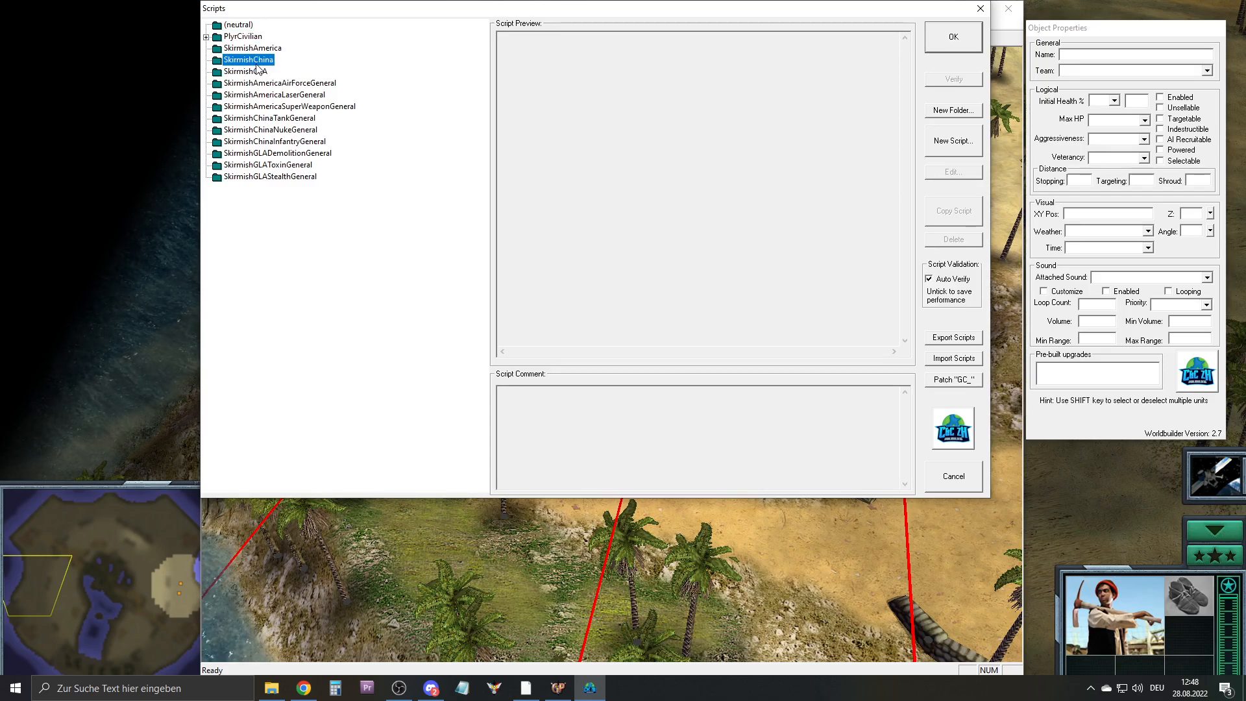
click(262, 51)
click(283, 86)
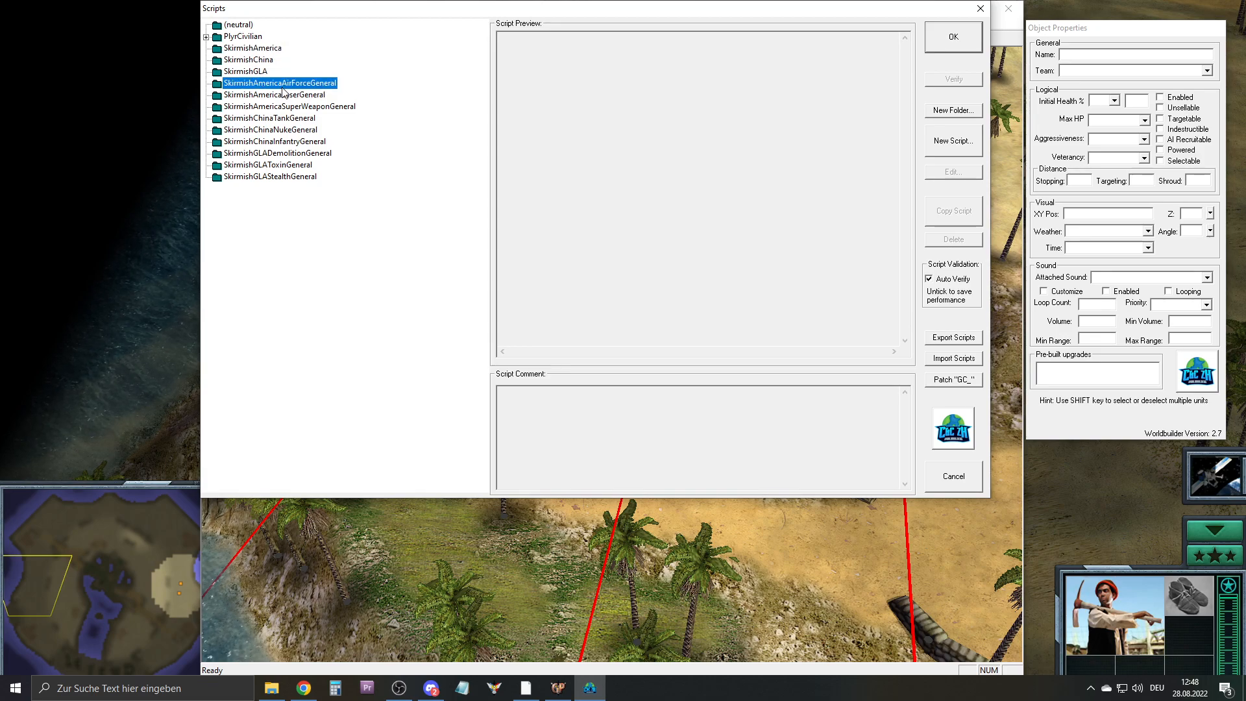
click(279, 95)
click(266, 129)
click(264, 155)
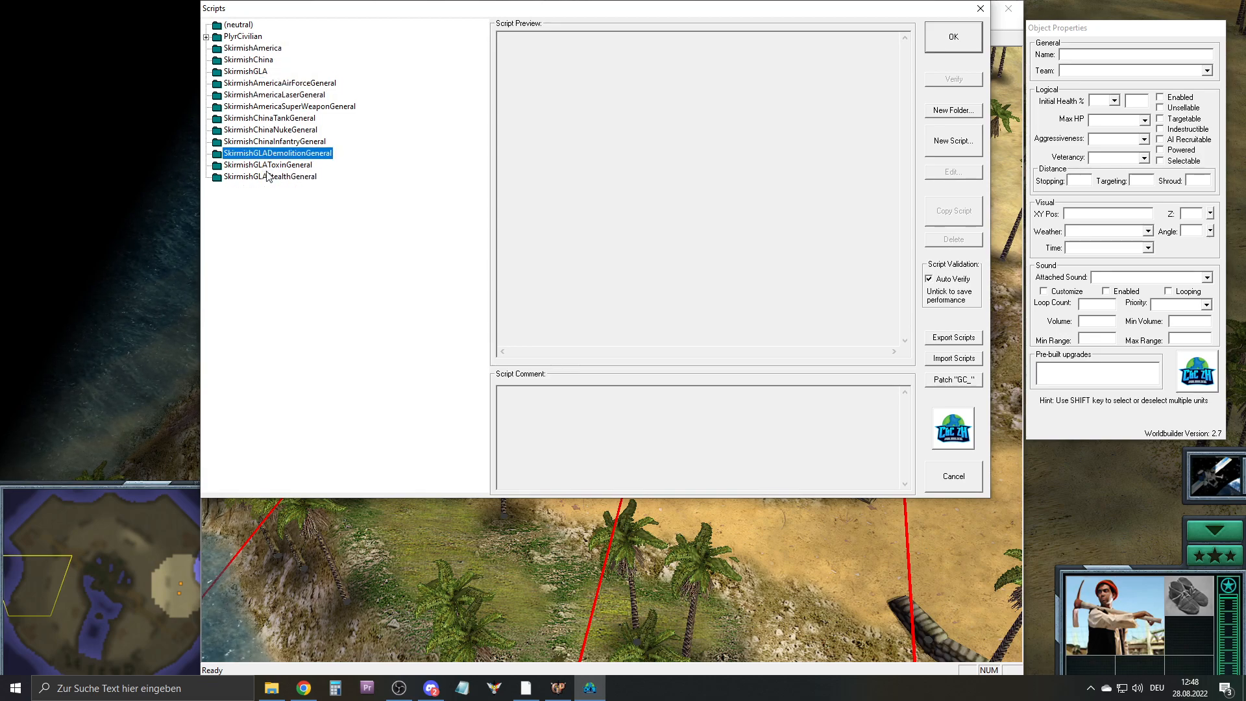
Add a new script to the SkirmishGLA folder and name it GLAv_Setup
click(254, 73)
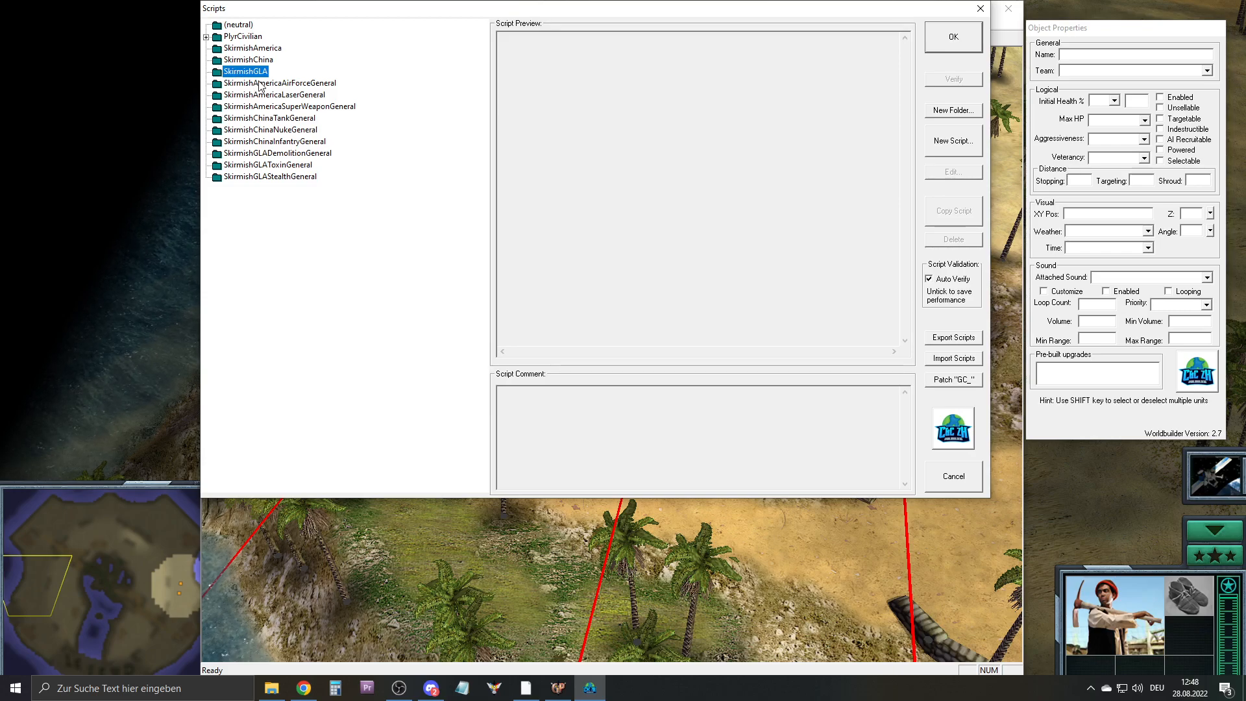
click(953, 141)
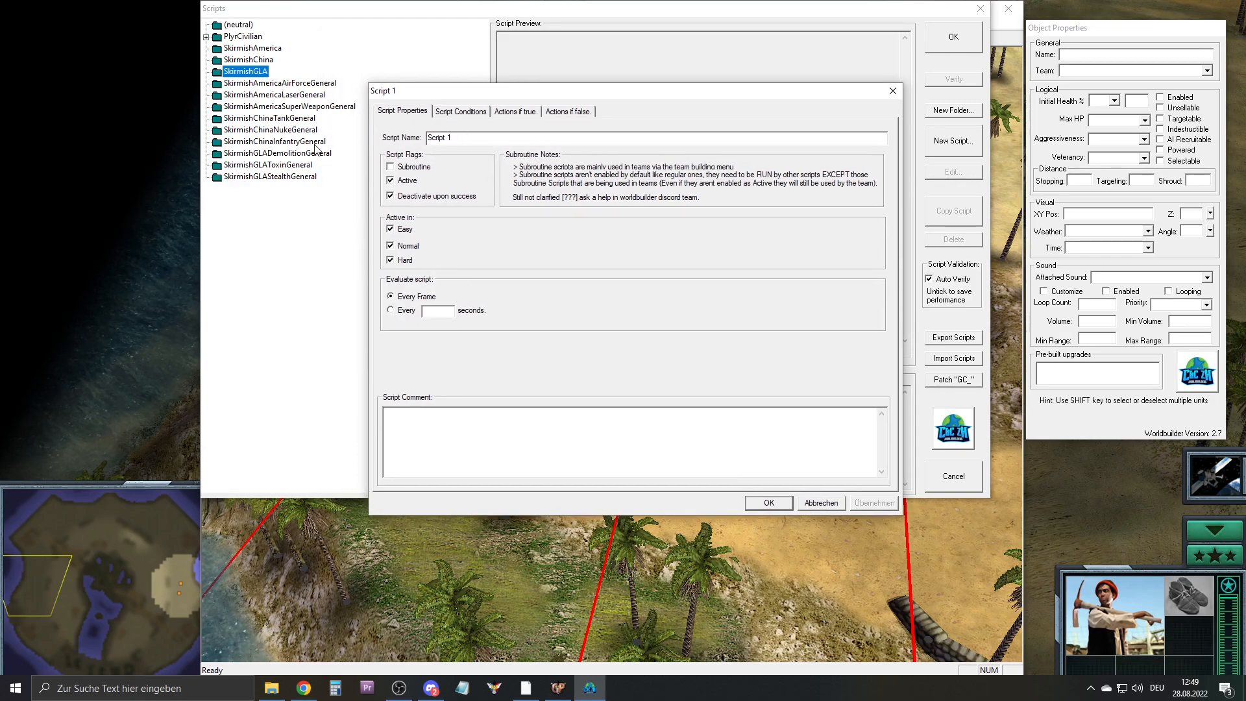
drag(485, 139, 102, 111)
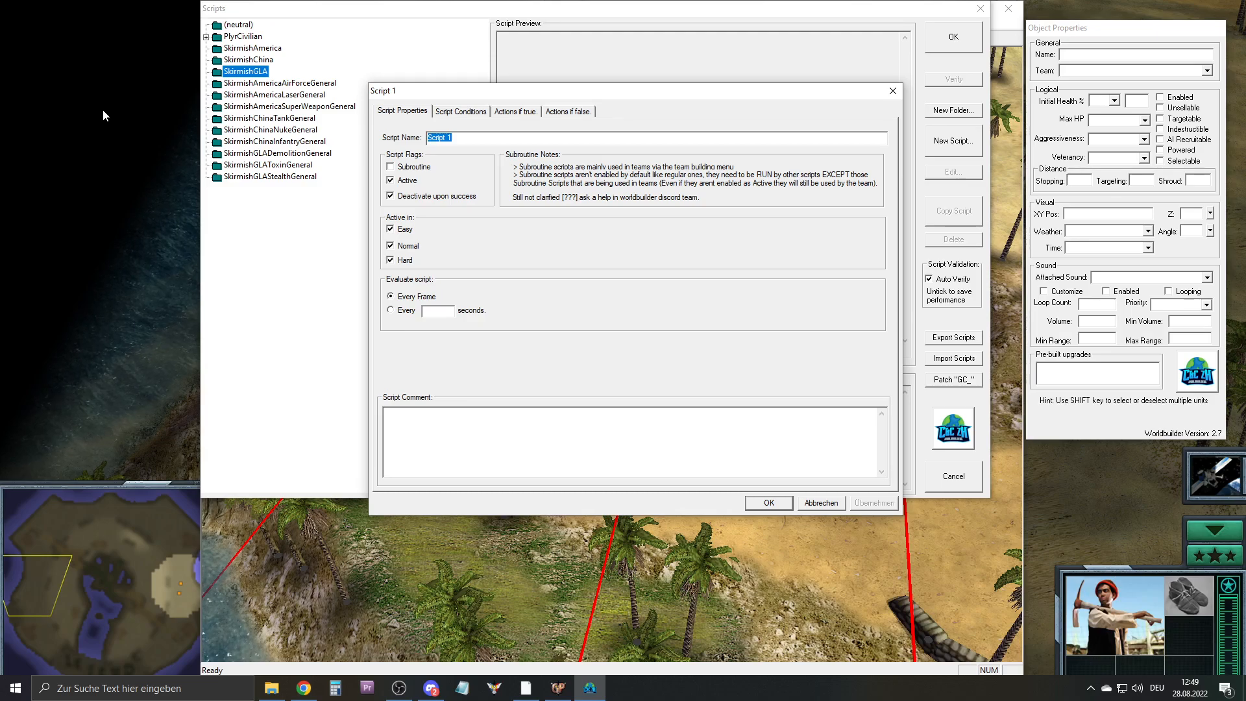
text(GLAv_Set)
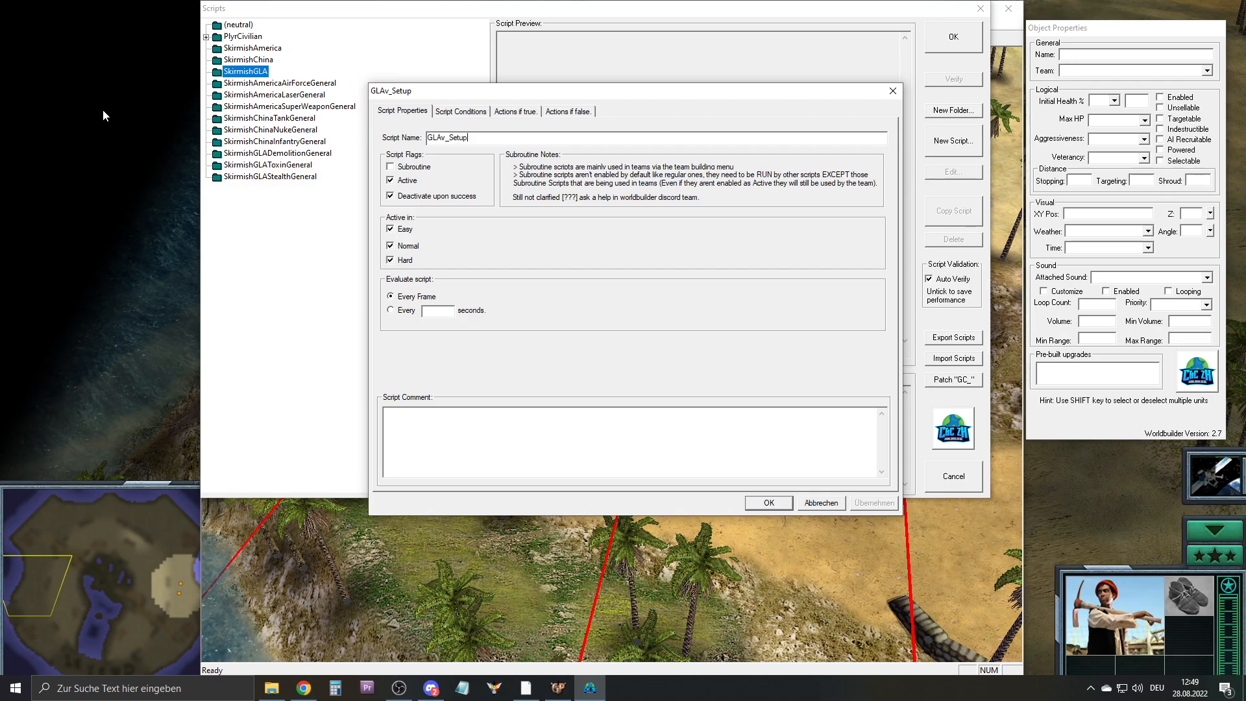
text(up)
Try a string of random characters as the script name and change it back to GLAv_Setup
key(ctrl+a)
text(pjsdkfljsdlfkdlsjös)
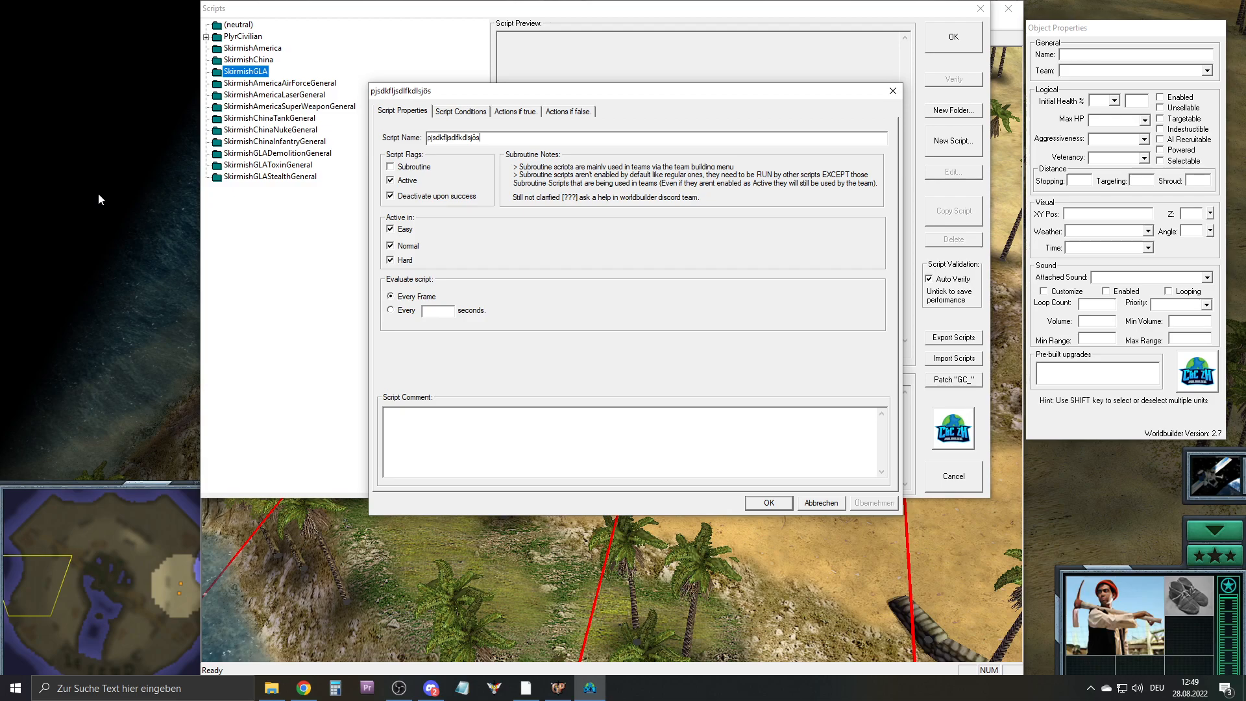
text(äglsdklögdlöjö)
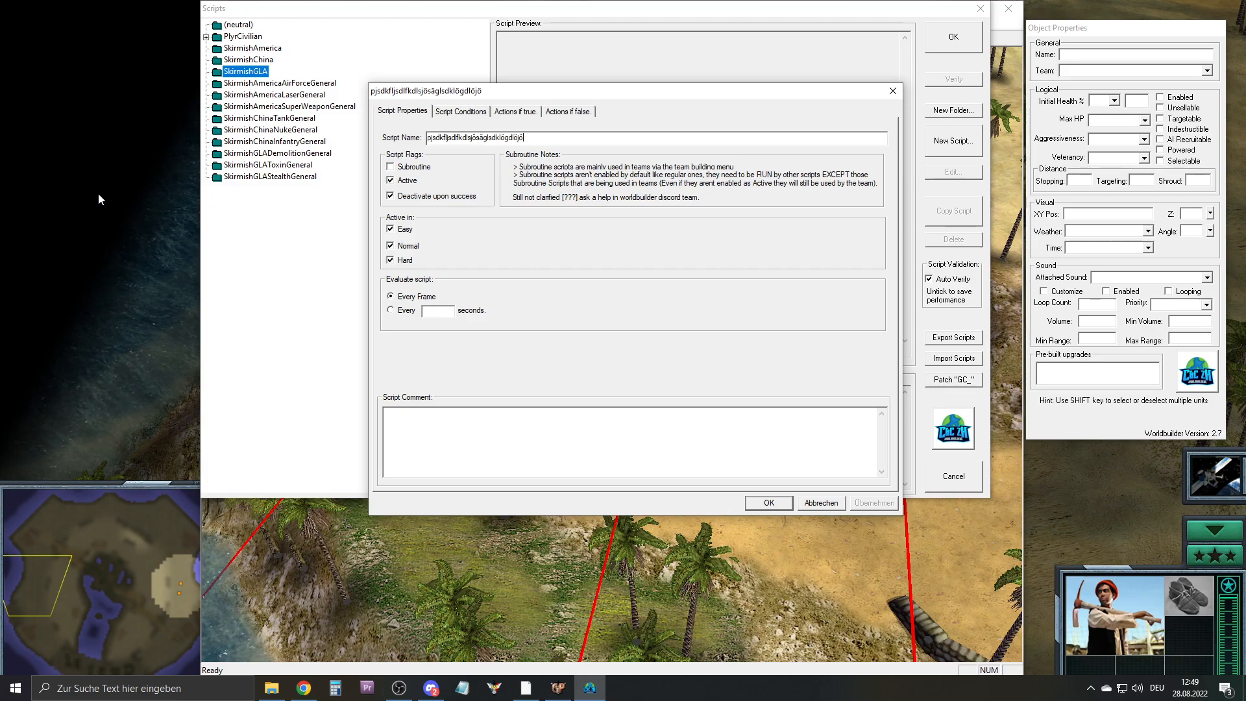
key(BackSpace)
key(BackSpace)
key(BackSpace)
key(BackSpace)
key(BackSpace)
key(BackSpace)
key(BackSpace)
key(BackSpace)
key(BackSpace)
key(BackSpace)
key(BackSpace)
key(BackSpace)
key(BackSpace)
key(BackSpace)
key(BackSpace)
key(BackSpace)
key(BackSpace)
key(BackSpace)
key(BackSpace)
key(BackSpace)
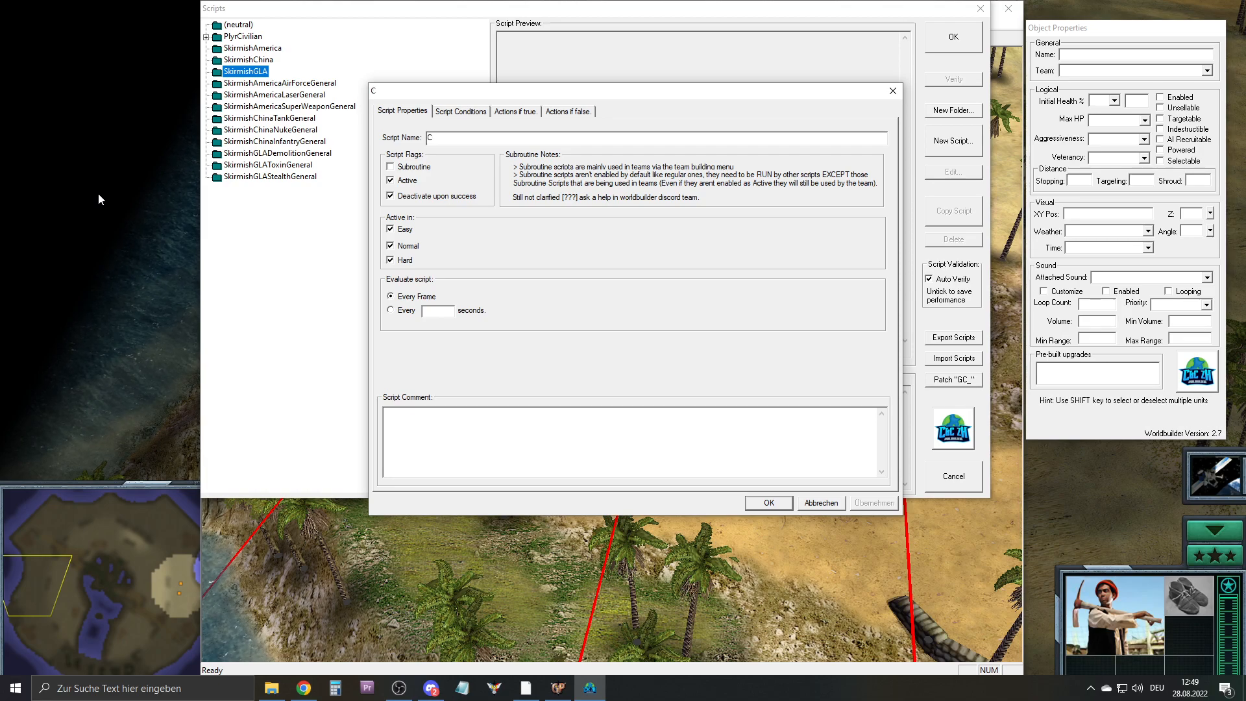
text(GLAv_Setup)
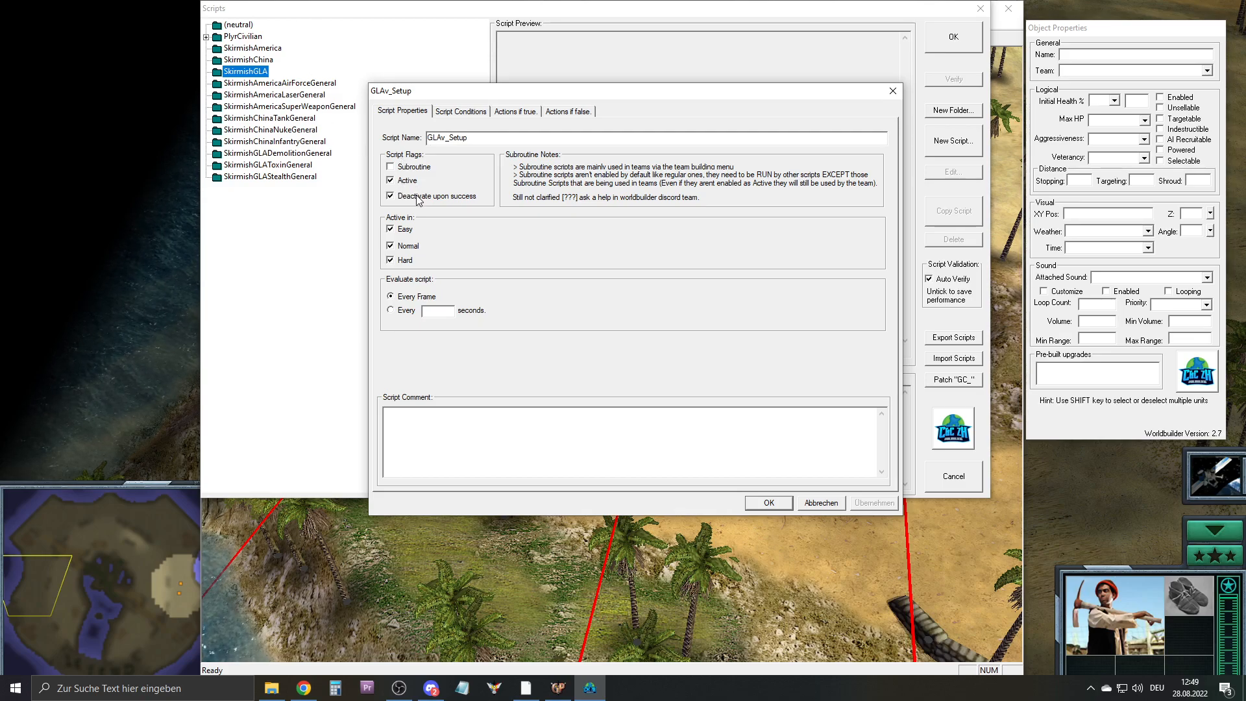
Add a script comment crediting the author as the script's creator because he is awesomer
click(515, 426)
text(This script has been cre)
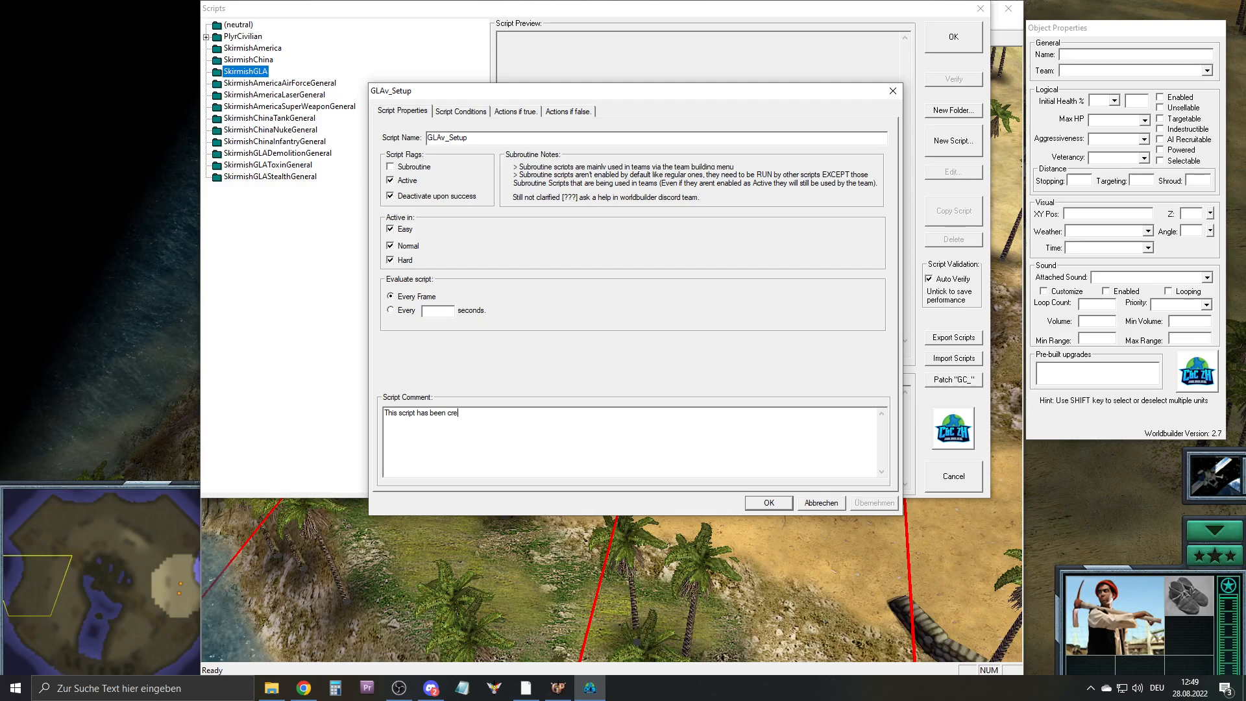
text(ated by the one and only Mr. Cat. Beca)
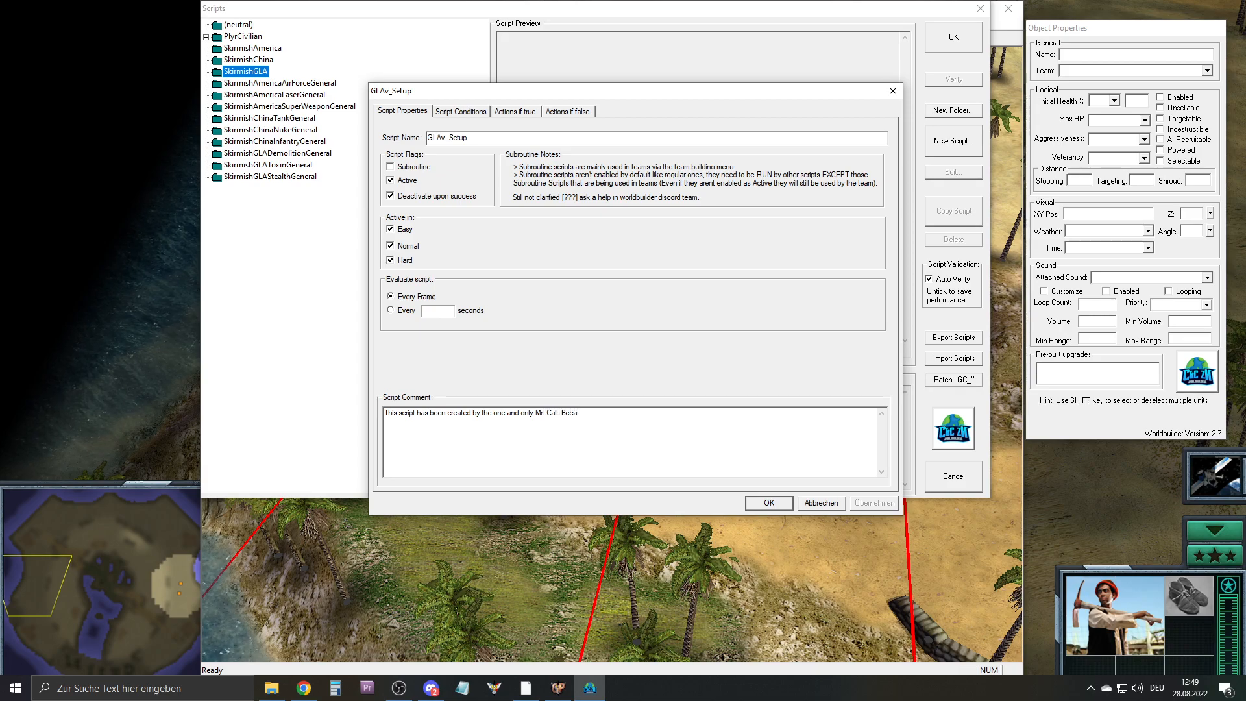
text(use he is awesomer. M)
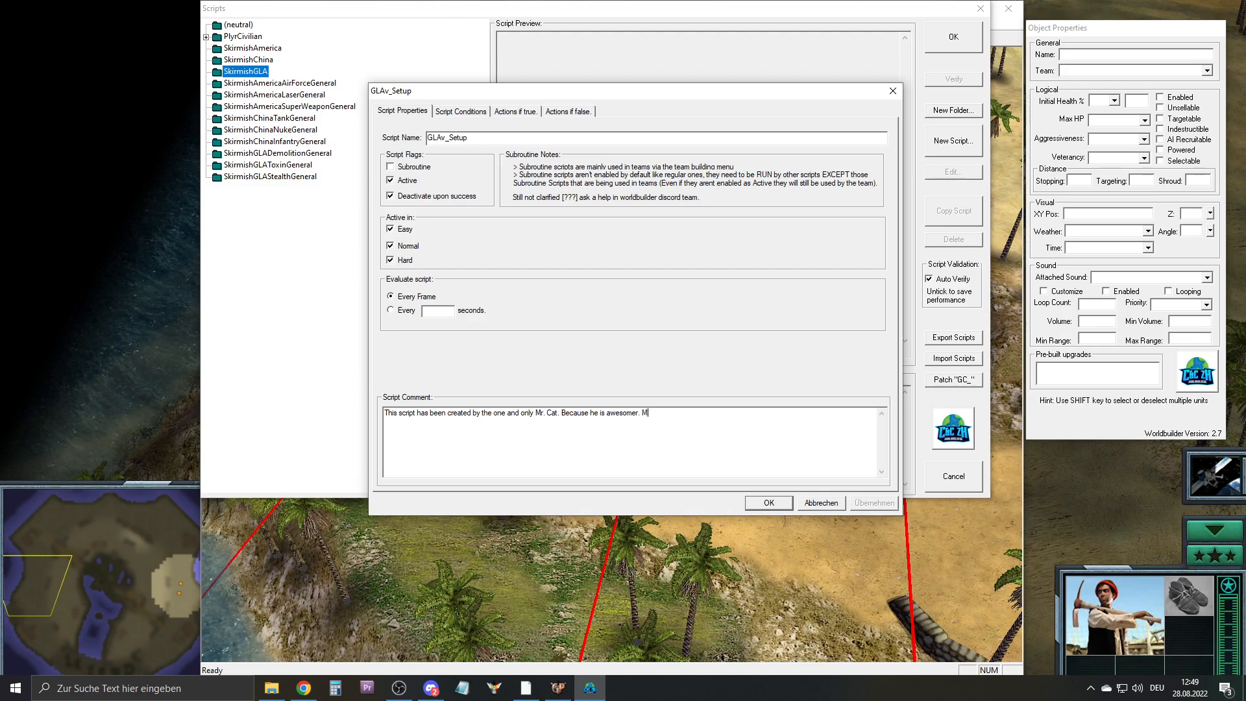
text(ew)
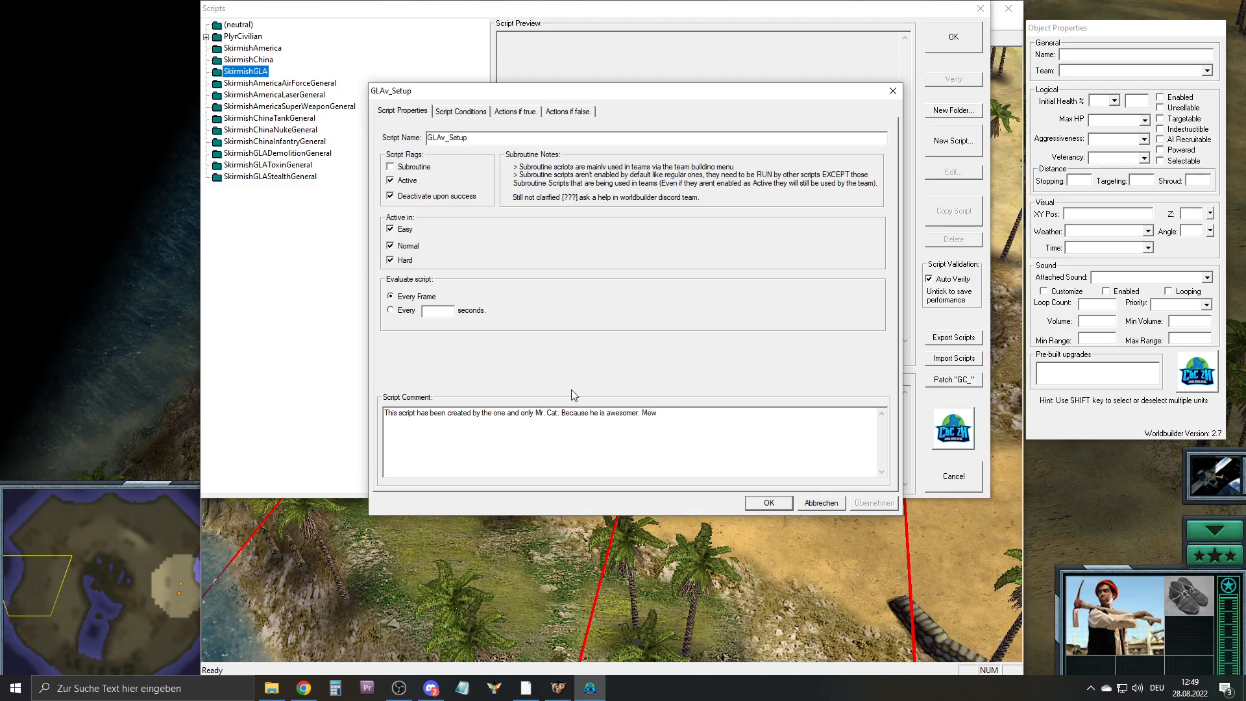
key(BackSpace)
key(BackSpace)
text(.)
Replace the null operation in GLAv_Setup's true actions with the Player Build action "Set a player to be able to build buildings"
click(461, 112)
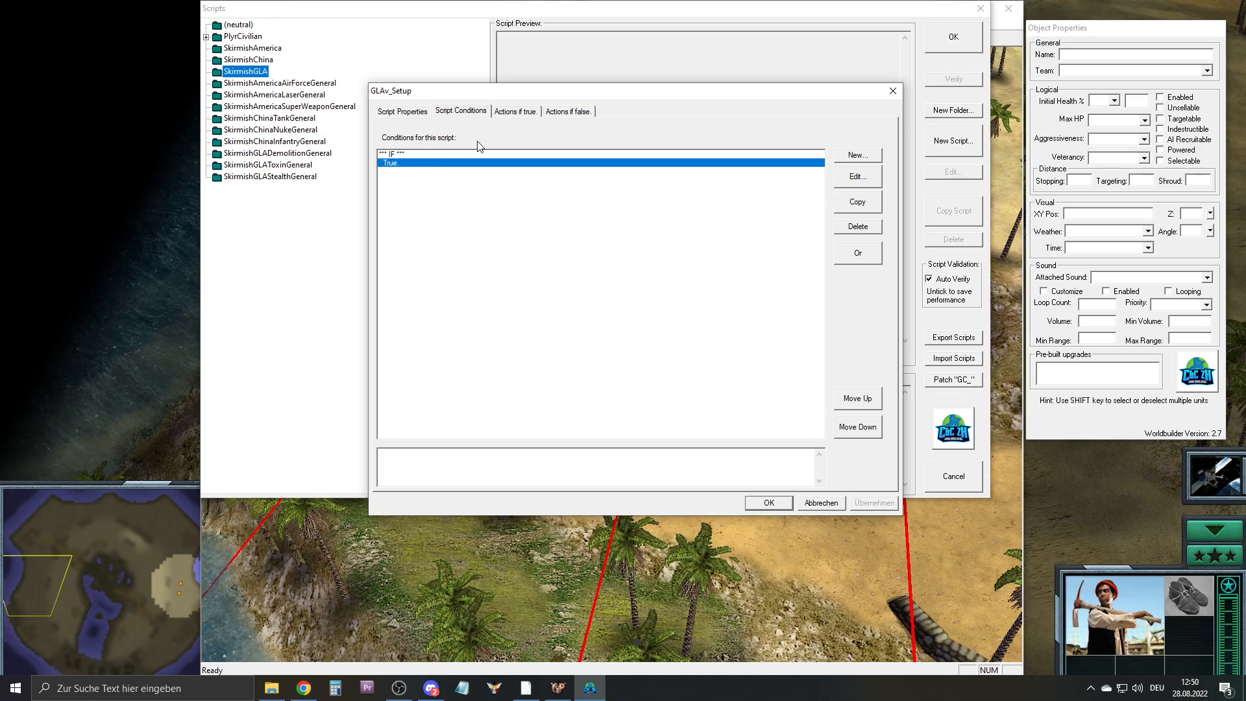
click(501, 112)
double_click(427, 156)
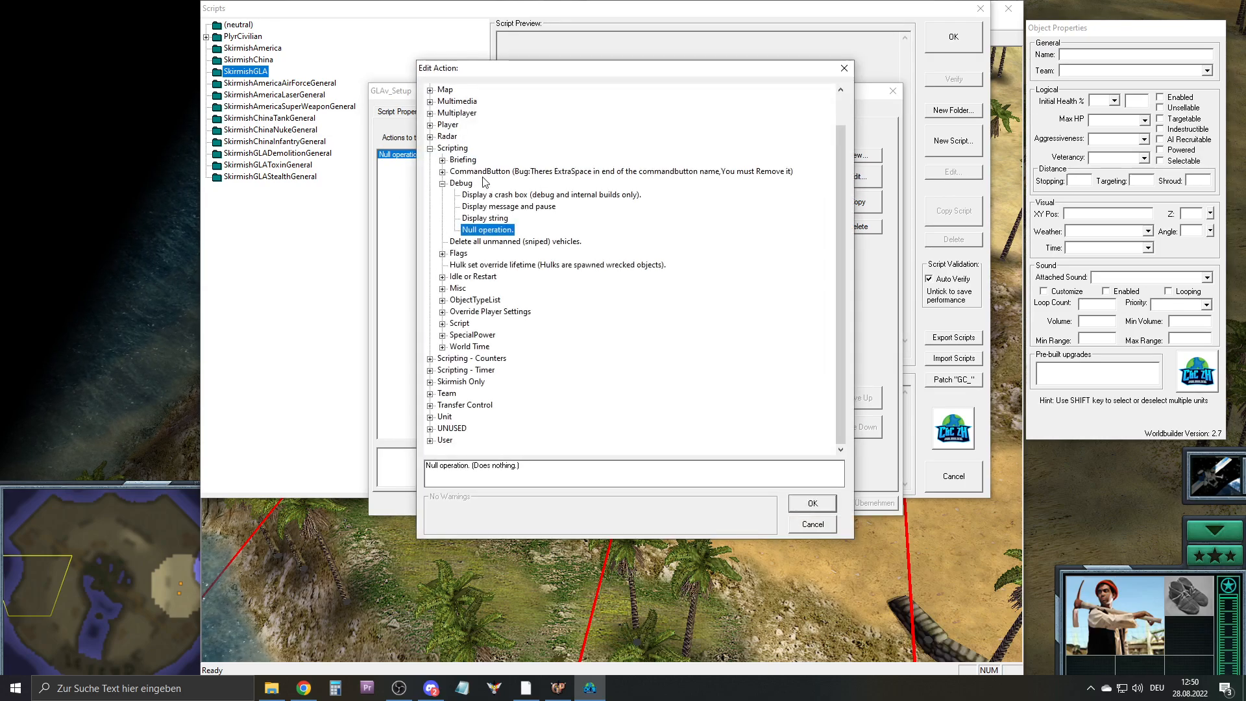
click(429, 148)
click(430, 160)
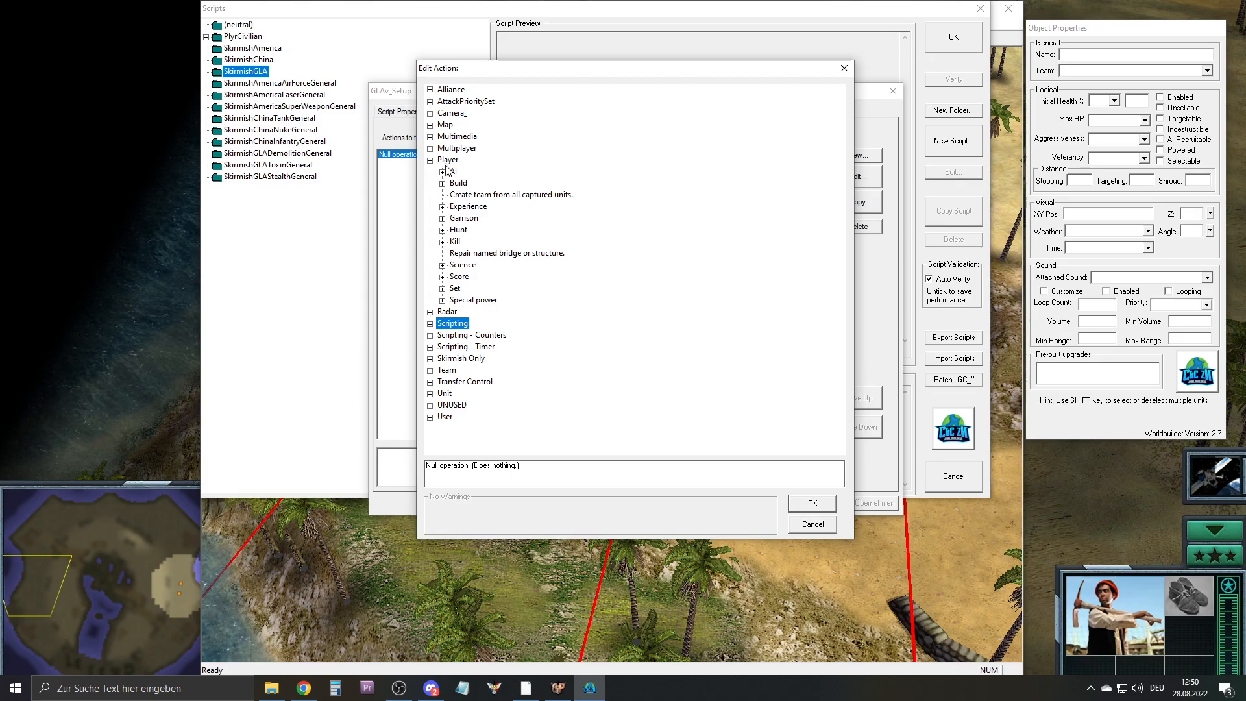
click(443, 184)
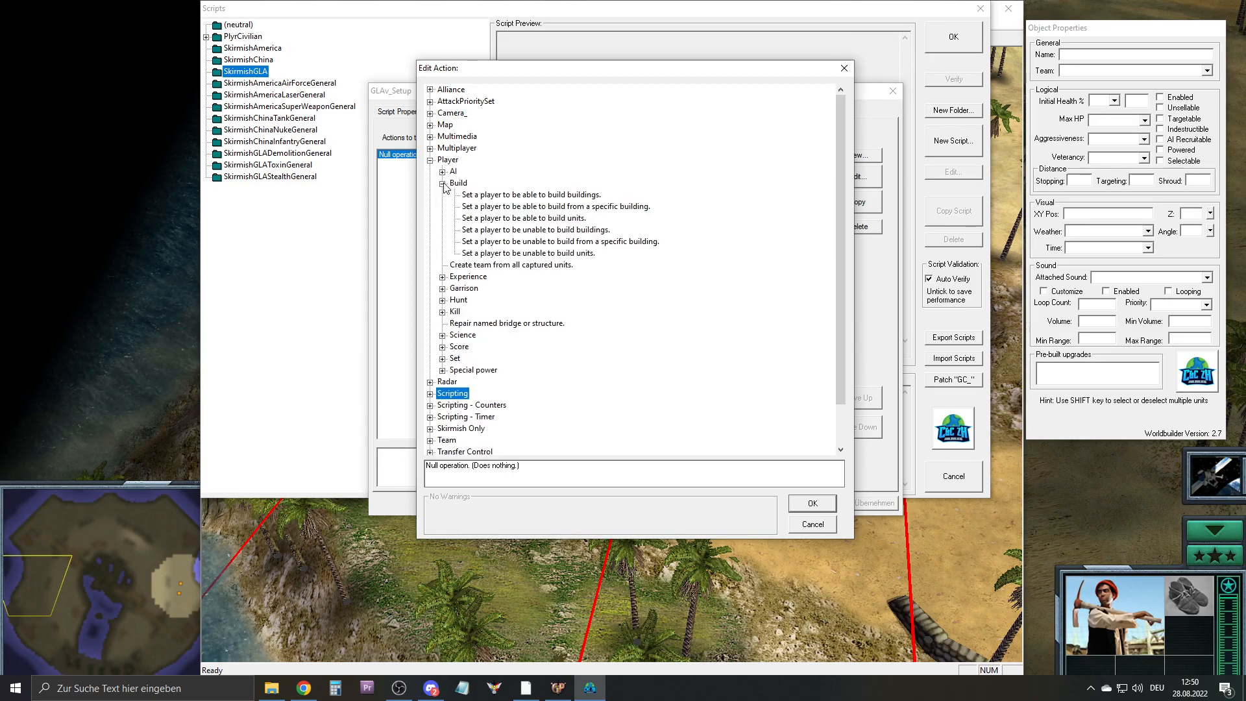
click(484, 195)
Set the build-buildings action's player parameter to <This Player> and accept the action
click(446, 467)
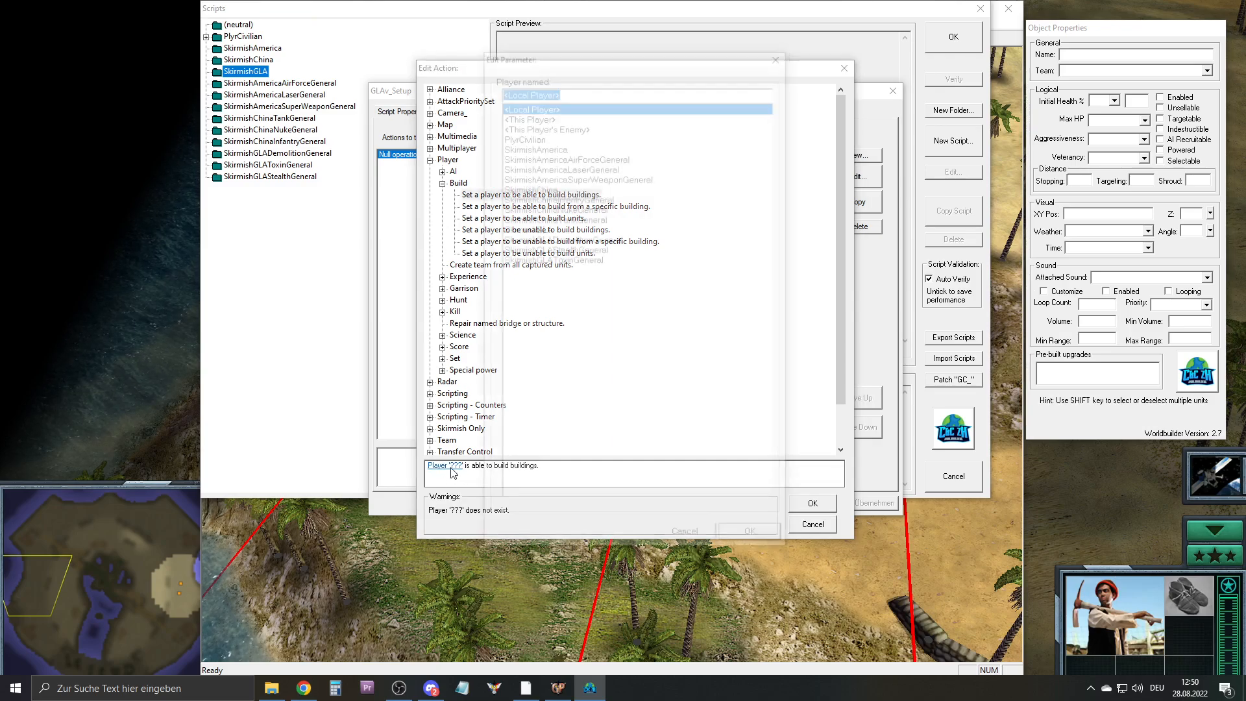
click(535, 116)
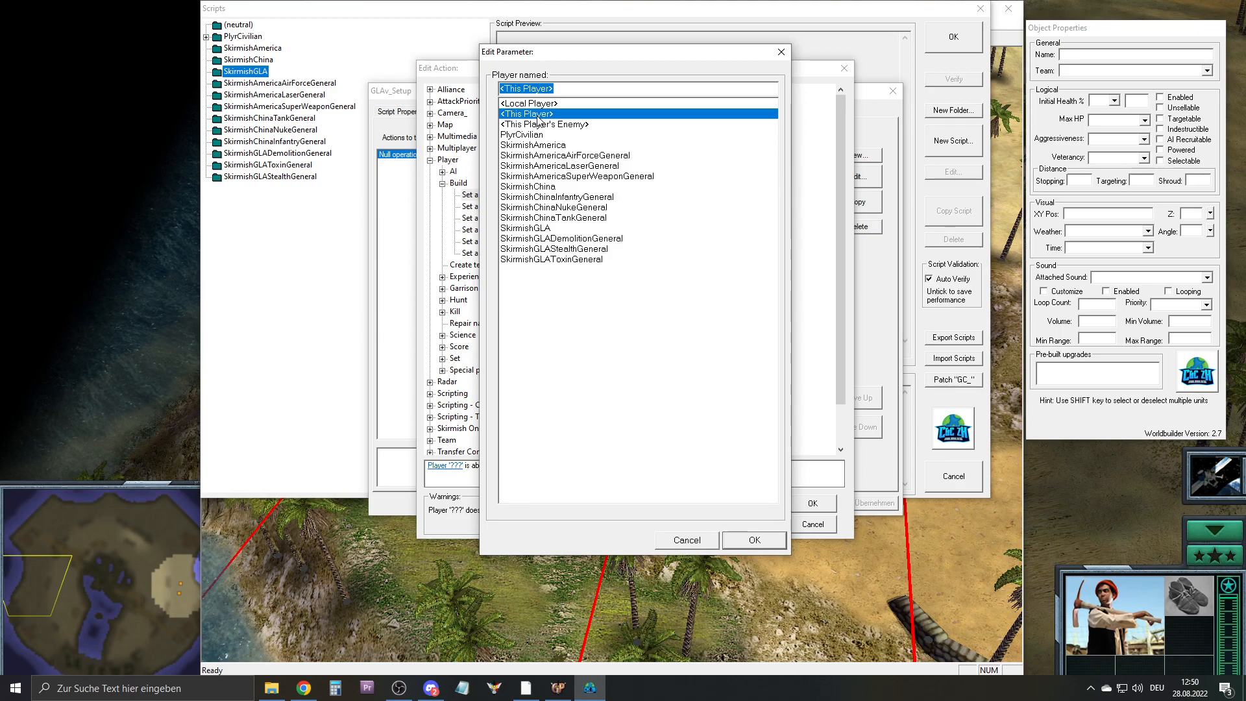
click(544, 229)
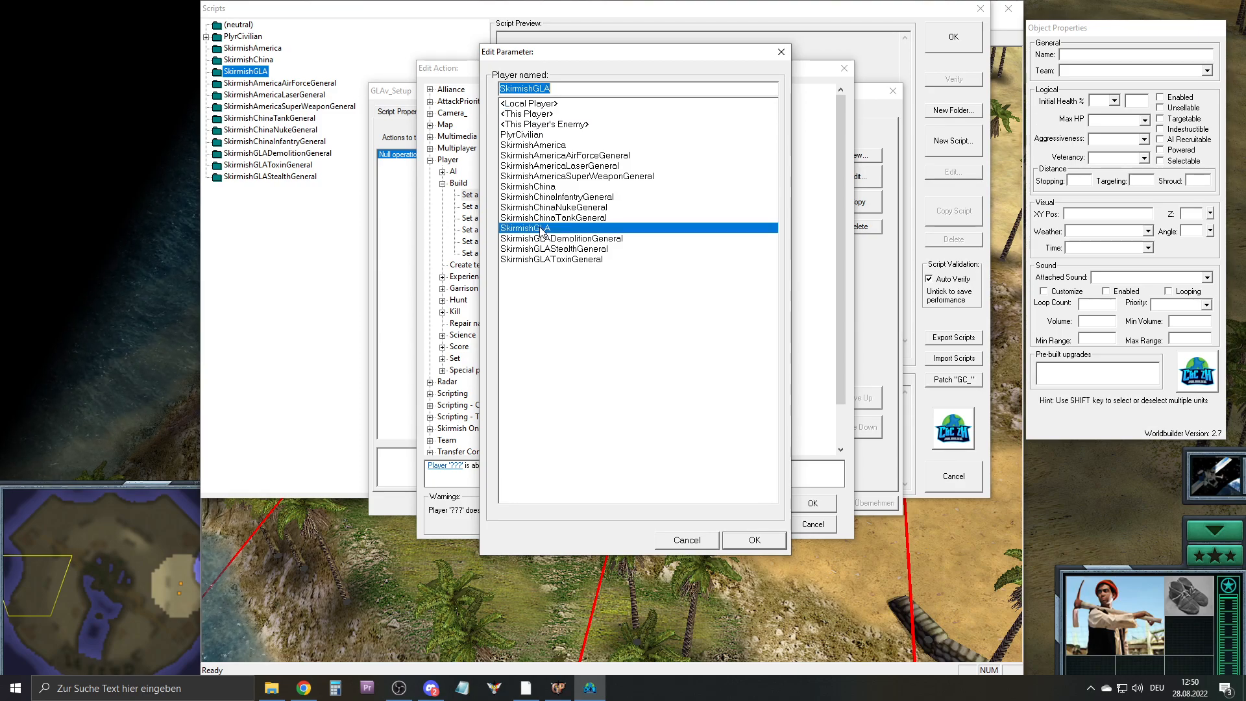
click(531, 114)
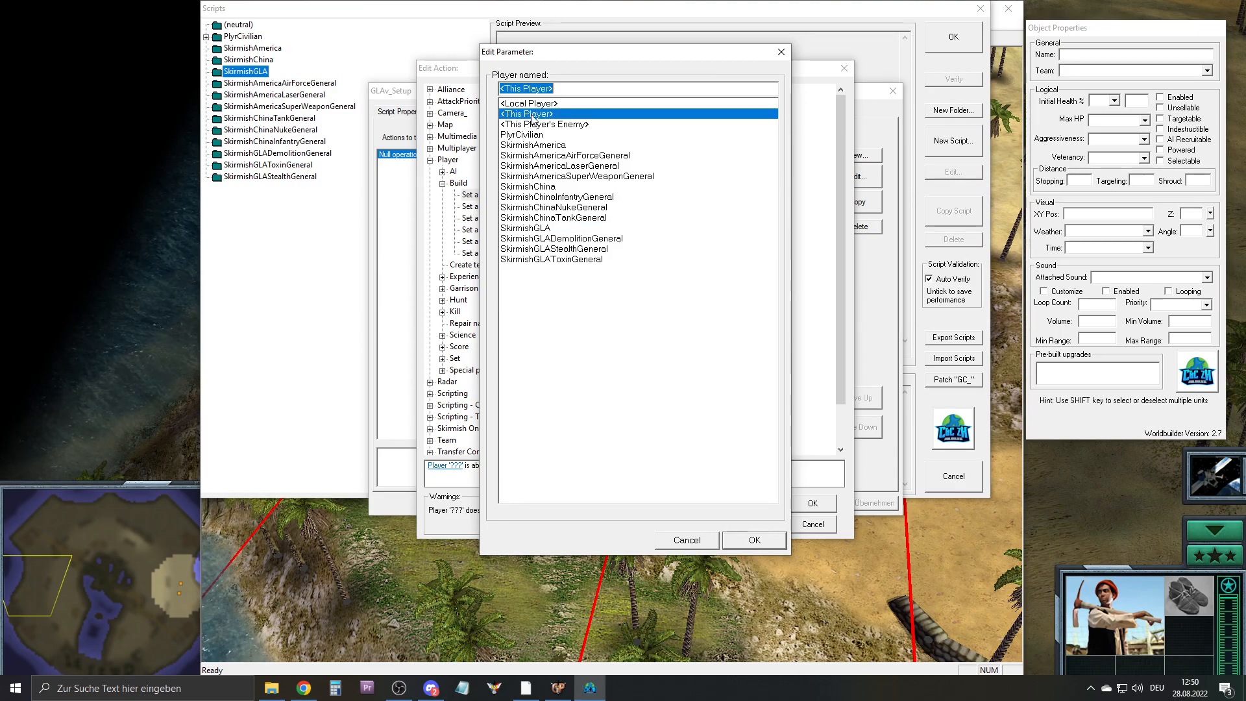
click(754, 540)
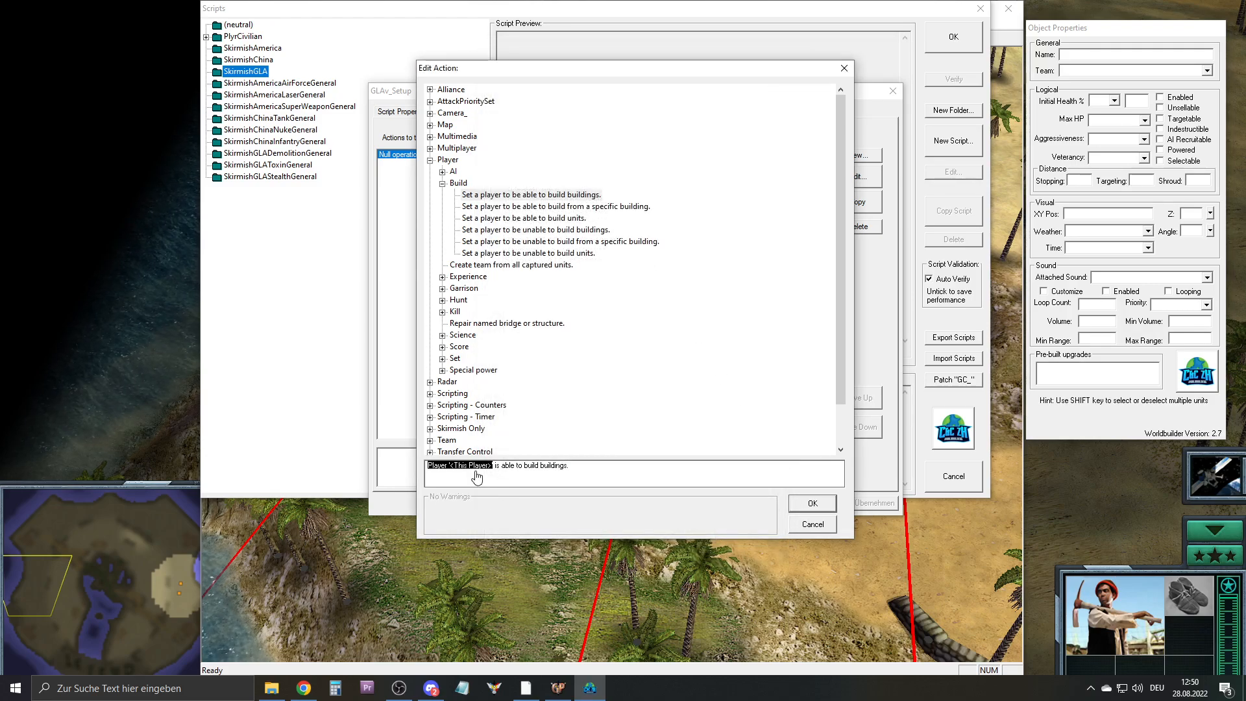
click(813, 503)
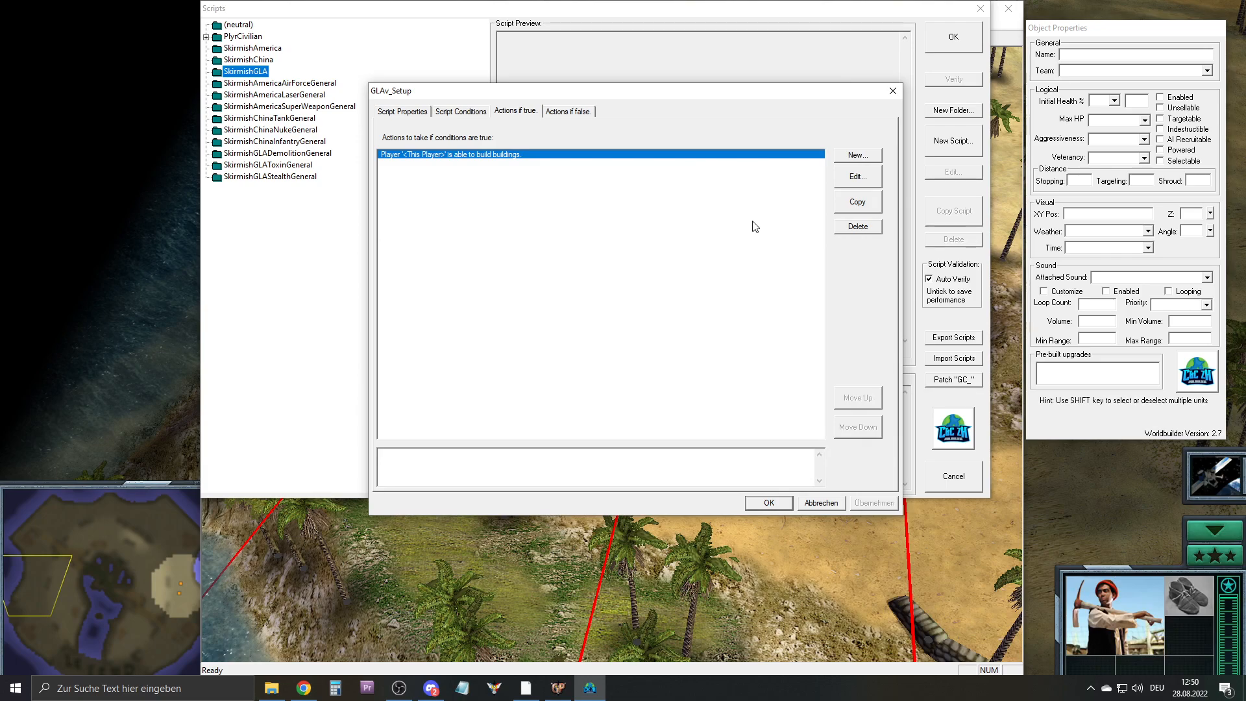
Duplicate the build-buildings action and change the copy to "Set a player to be able to build units" for <This Player>
click(857, 202)
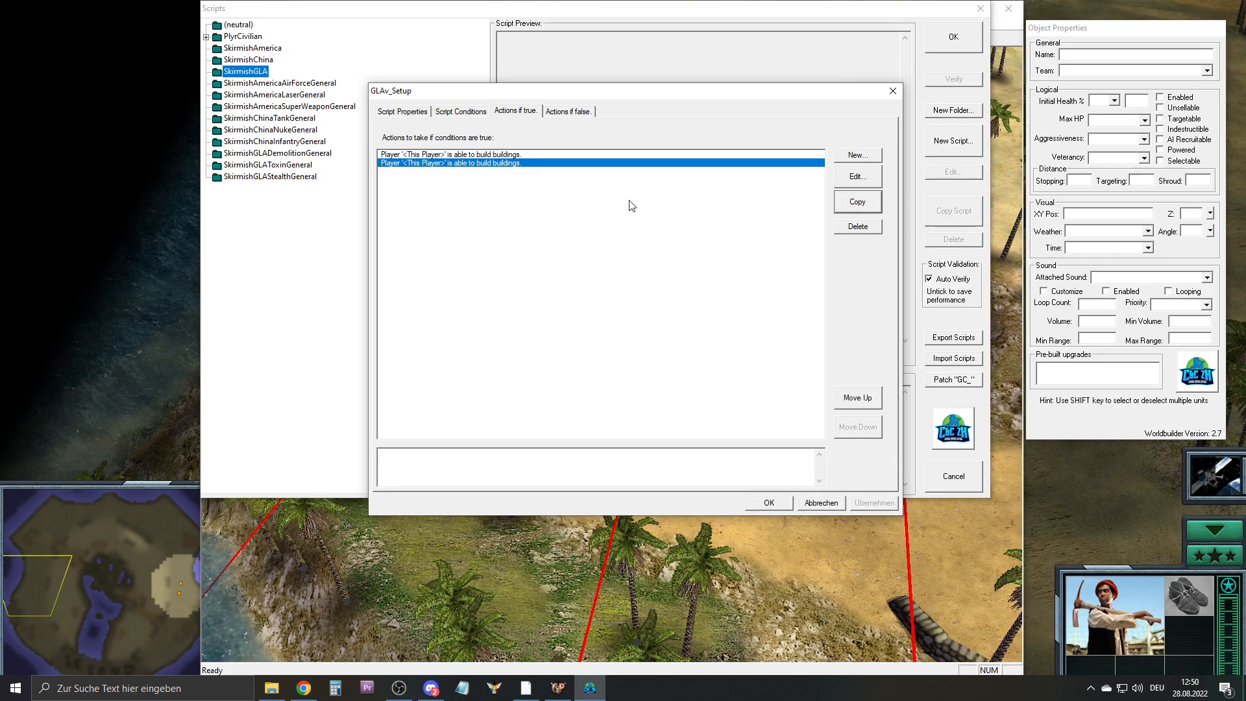
double_click(512, 165)
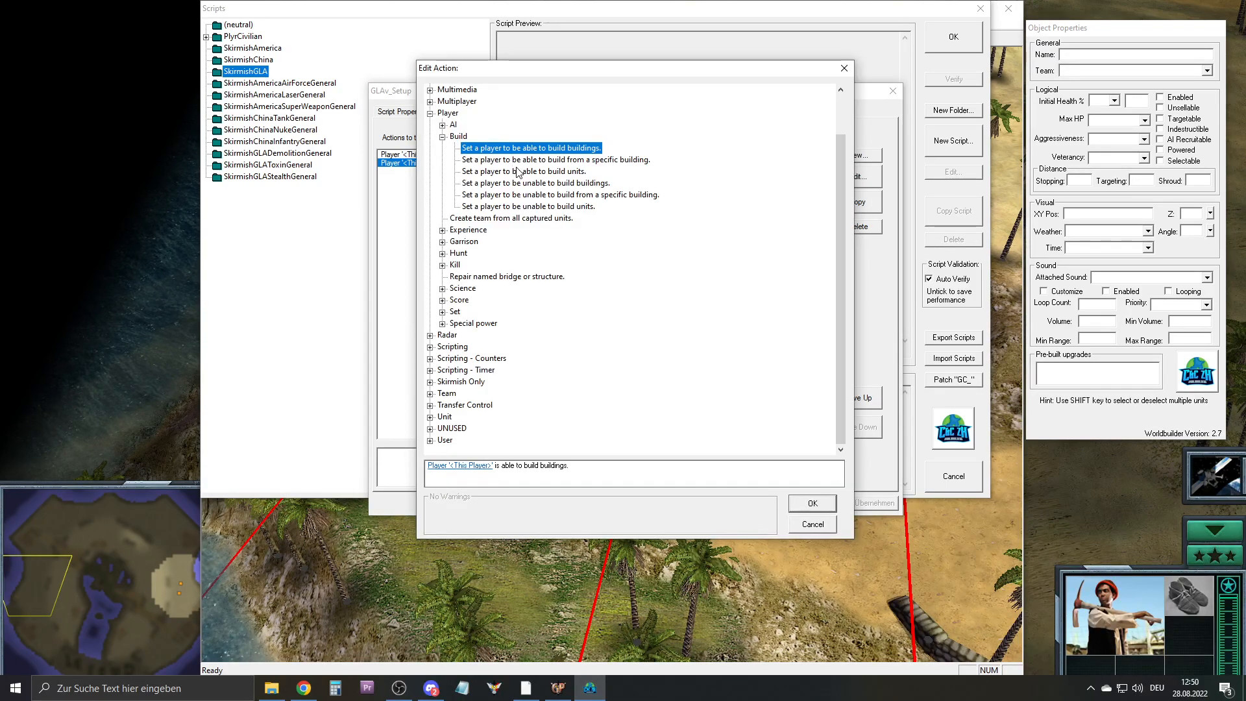
click(535, 173)
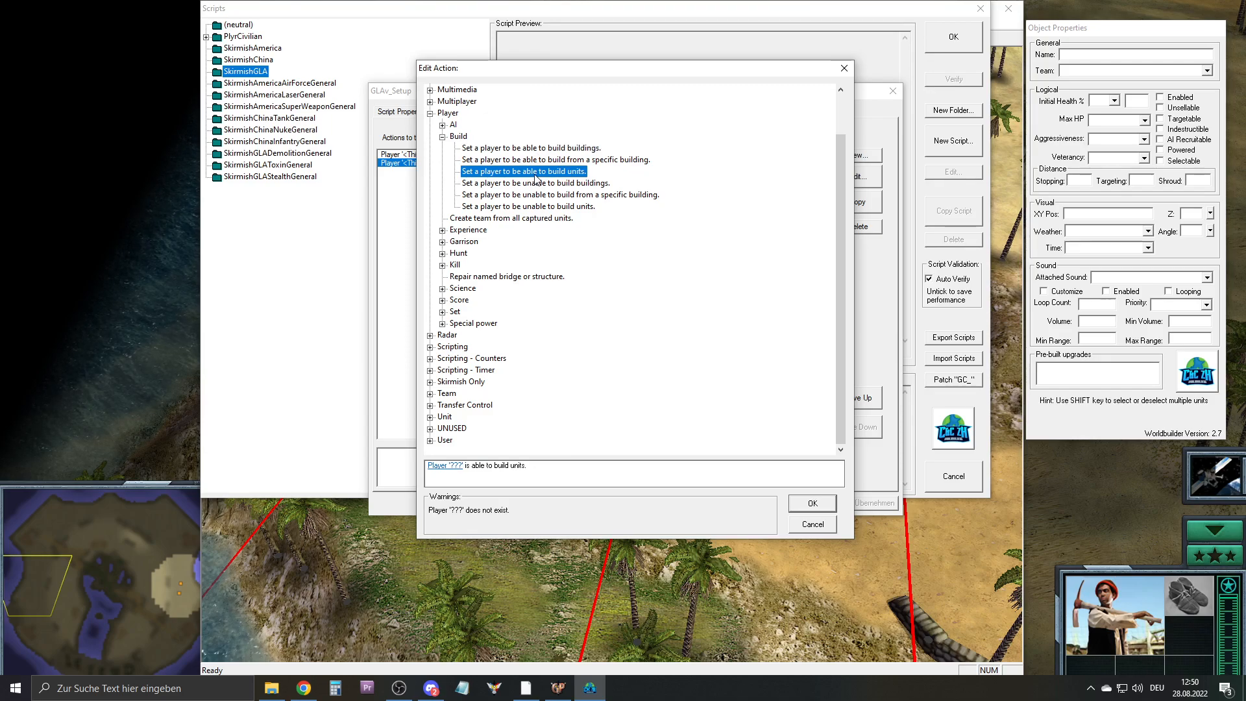
click(454, 466)
click(547, 114)
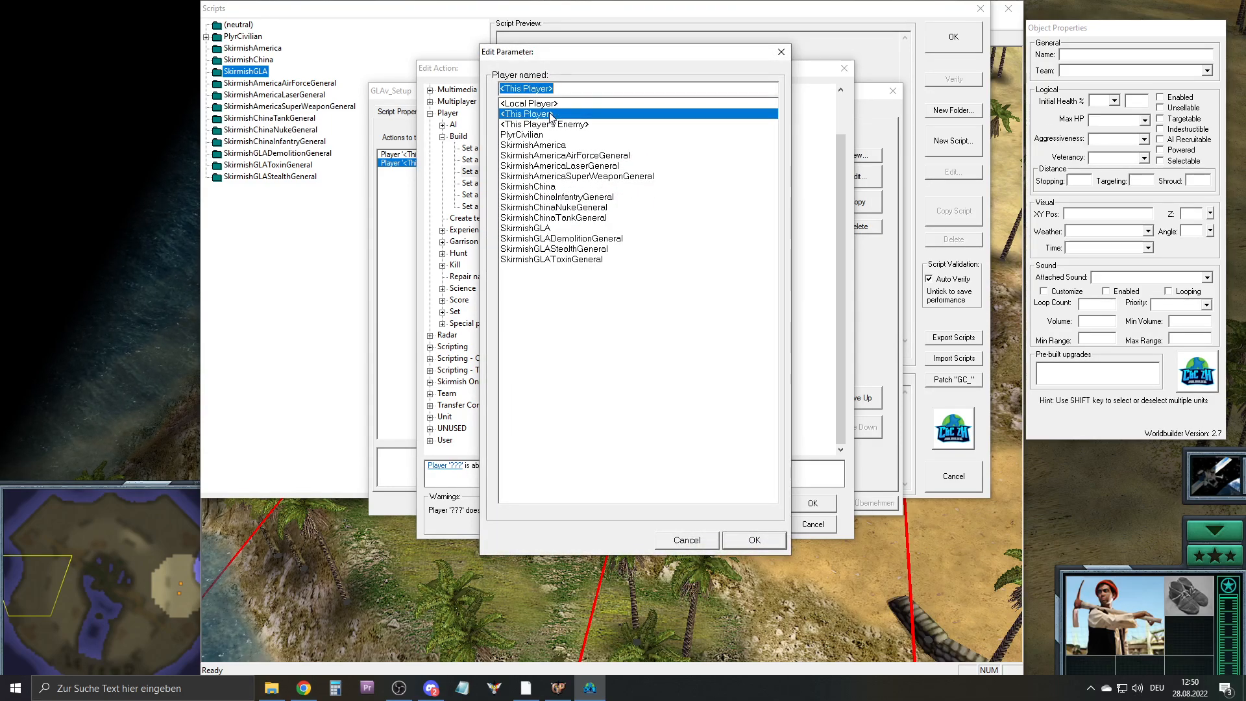
click(740, 542)
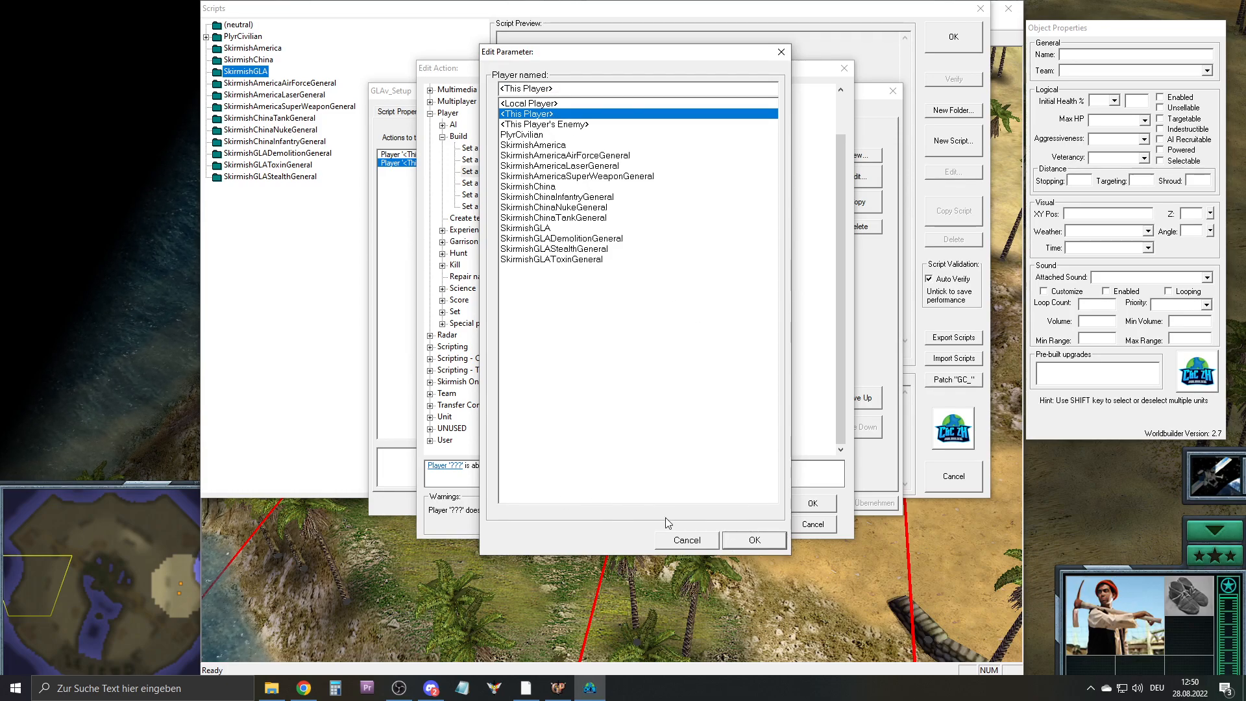
click(808, 503)
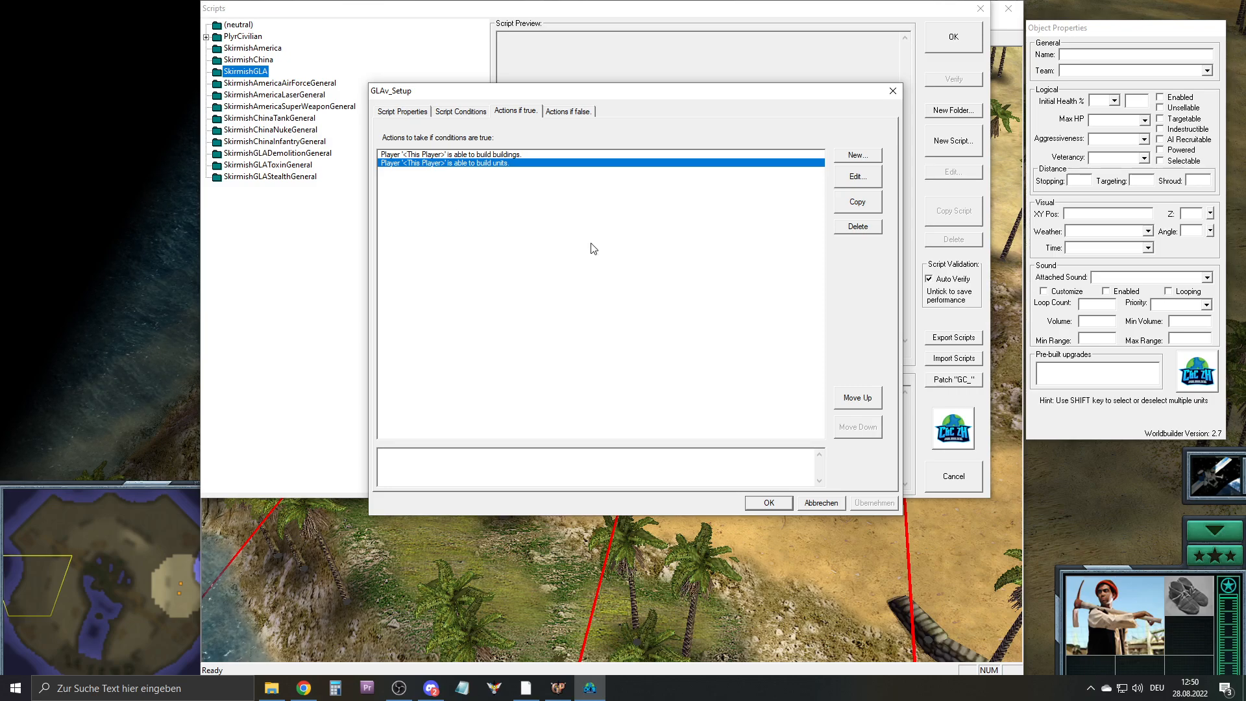
Confirm the GLAv_Setup script and close the script editor with its changes kept
click(768, 503)
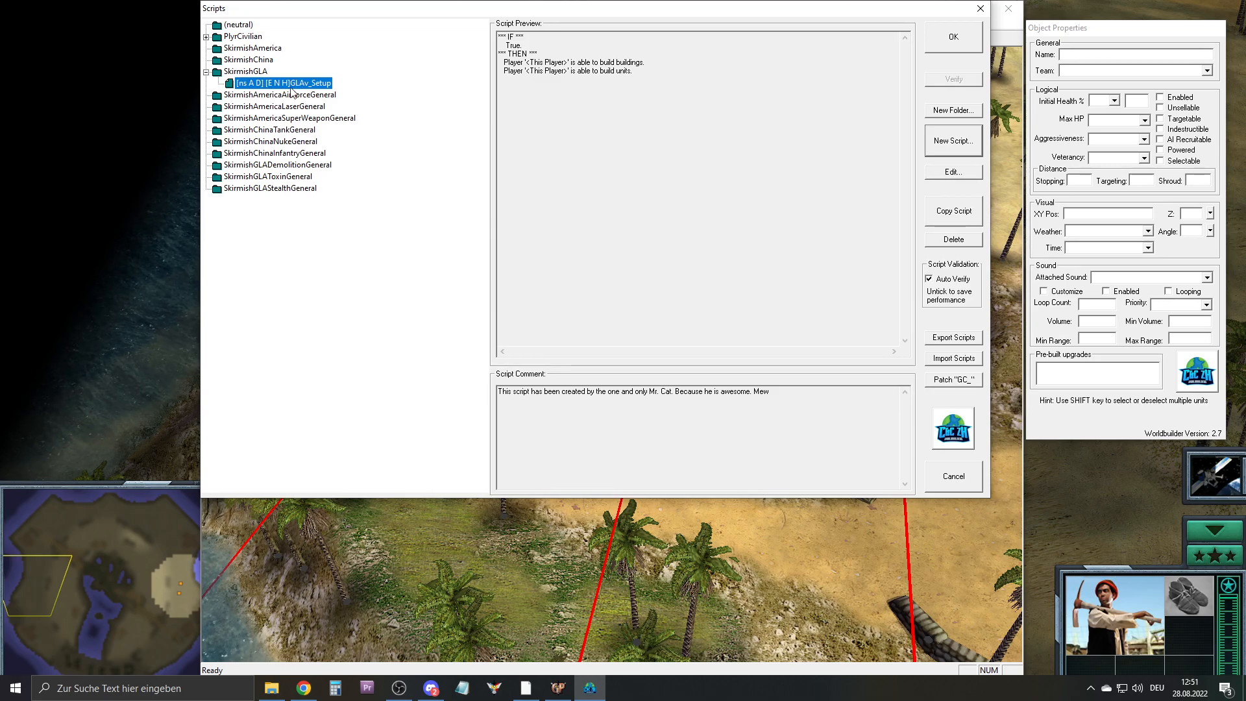
right_click(546, 67)
click(905, 75)
click(954, 36)
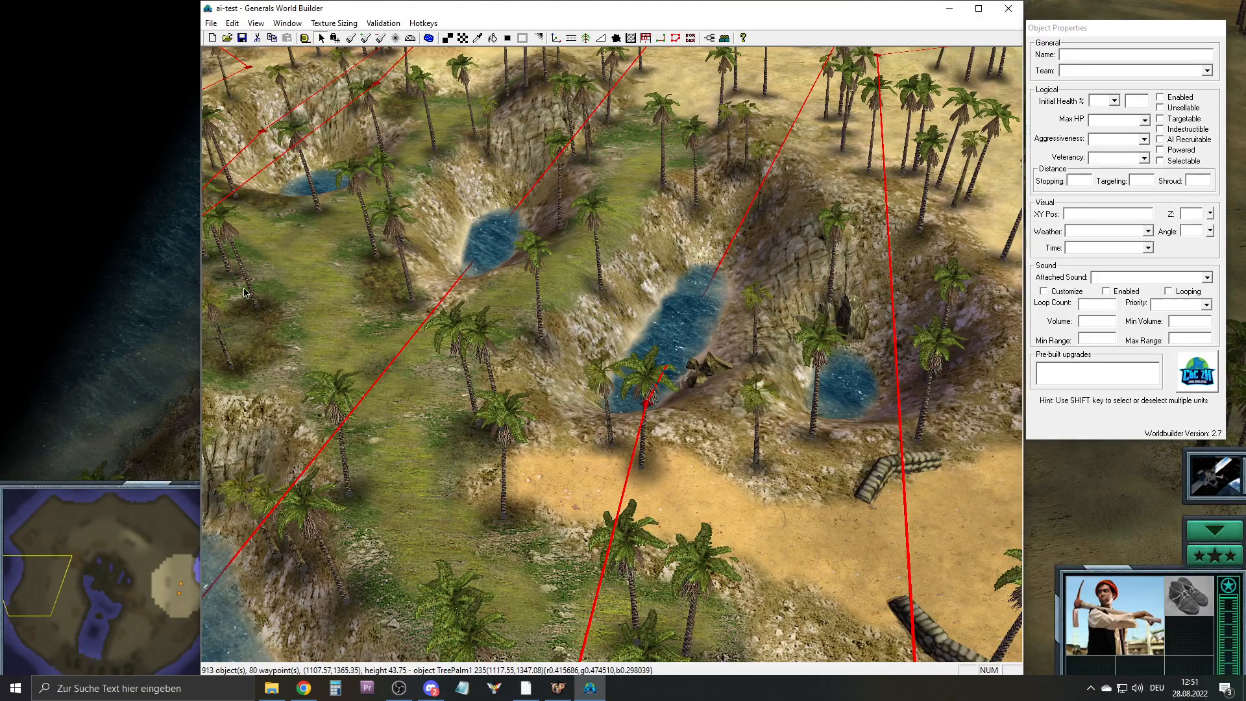
Switch to Generals Zero Hour and exit the running match and its score screen
click(67, 321)
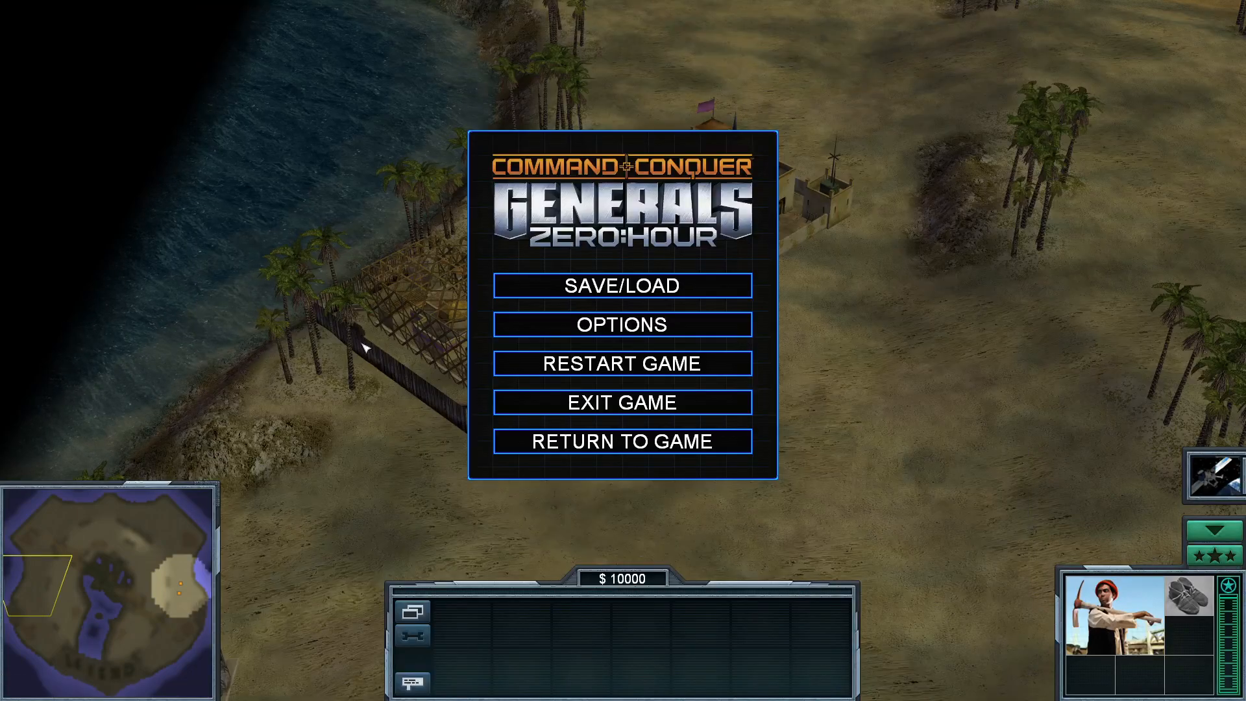
click(563, 402)
click(546, 390)
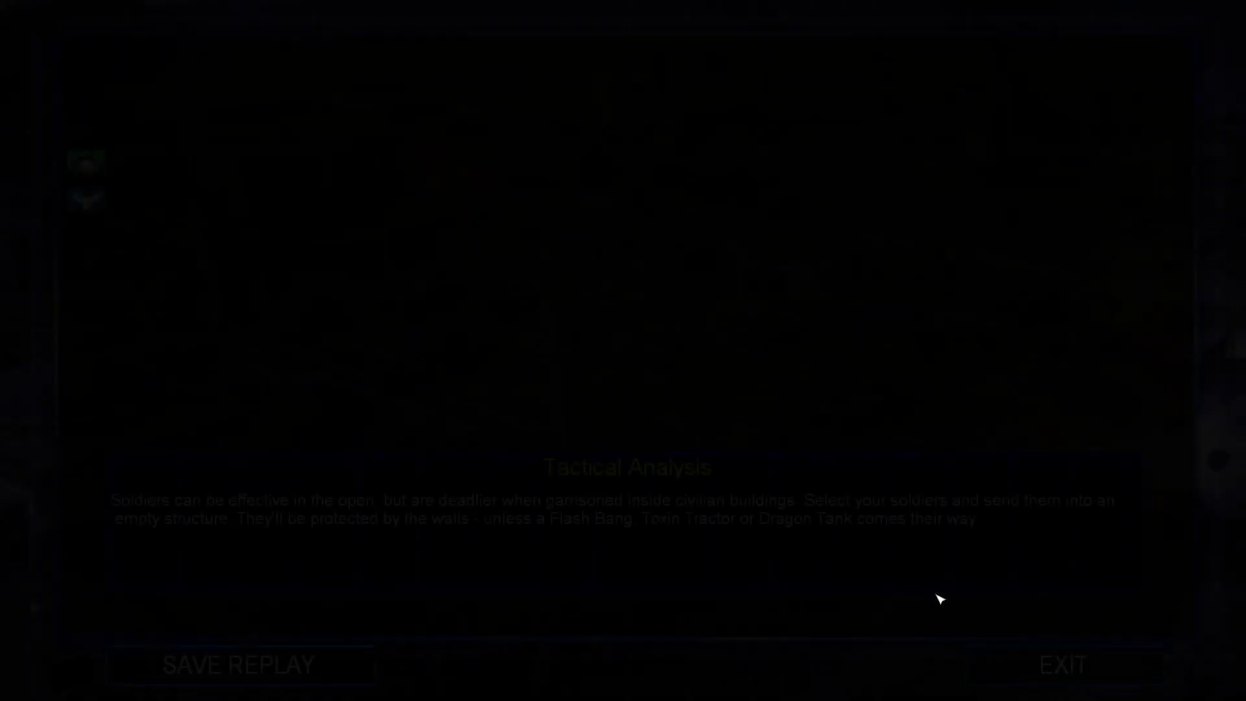
click(1018, 656)
Start a new skirmish on ai-test against a Hard Army GLA opponent
click(868, 198)
click(797, 219)
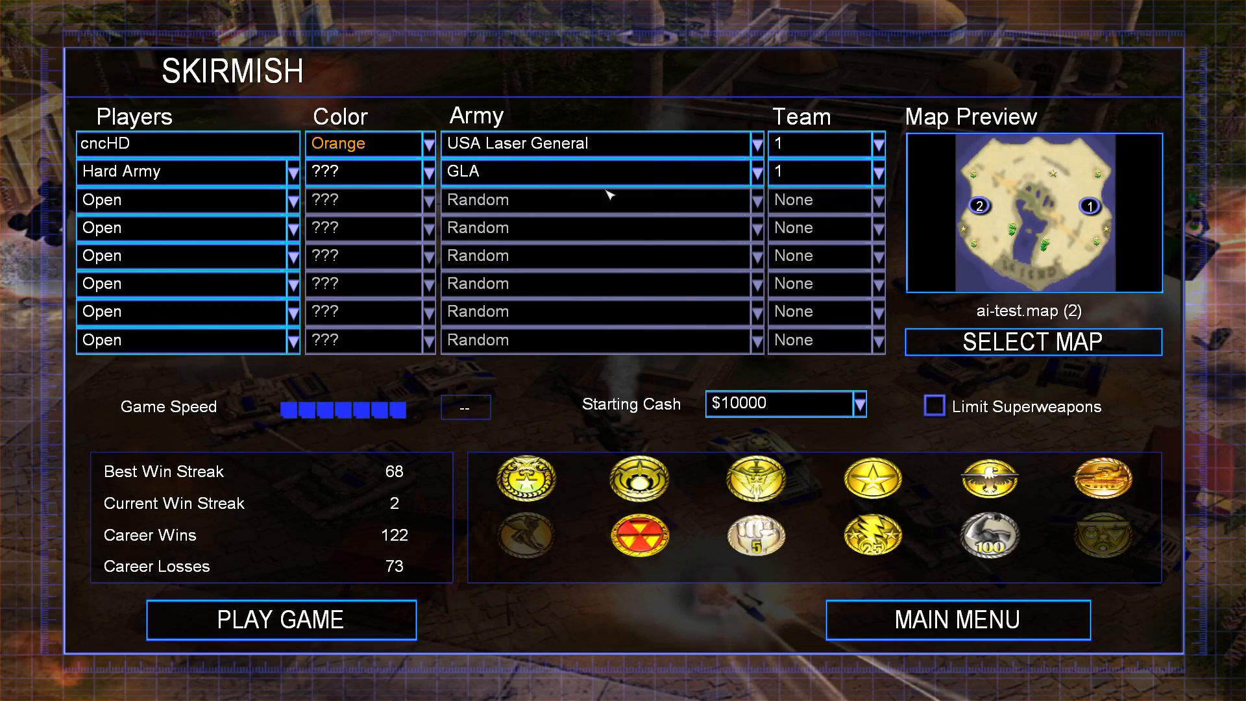
click(346, 619)
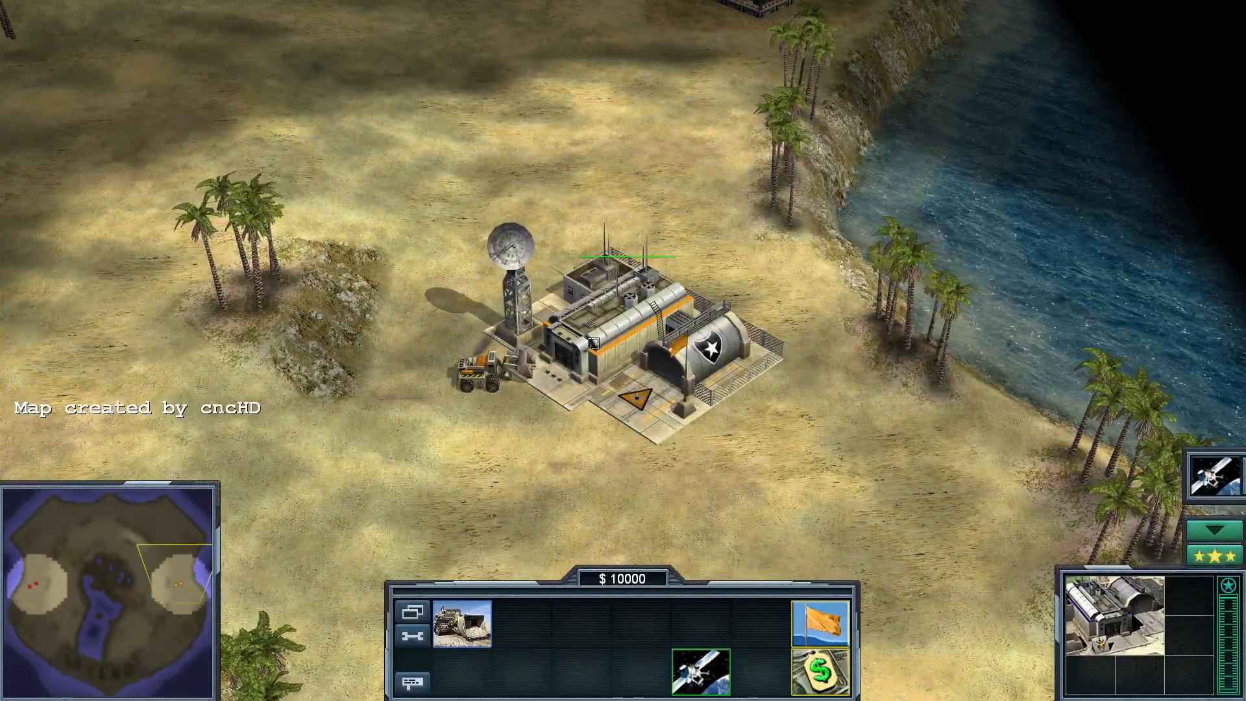
Examine the GLA opponent's base to see whether the AI constructs buildings and units
right_drag(392, 383, 188, 379)
right_drag(454, 337, 584, 339)
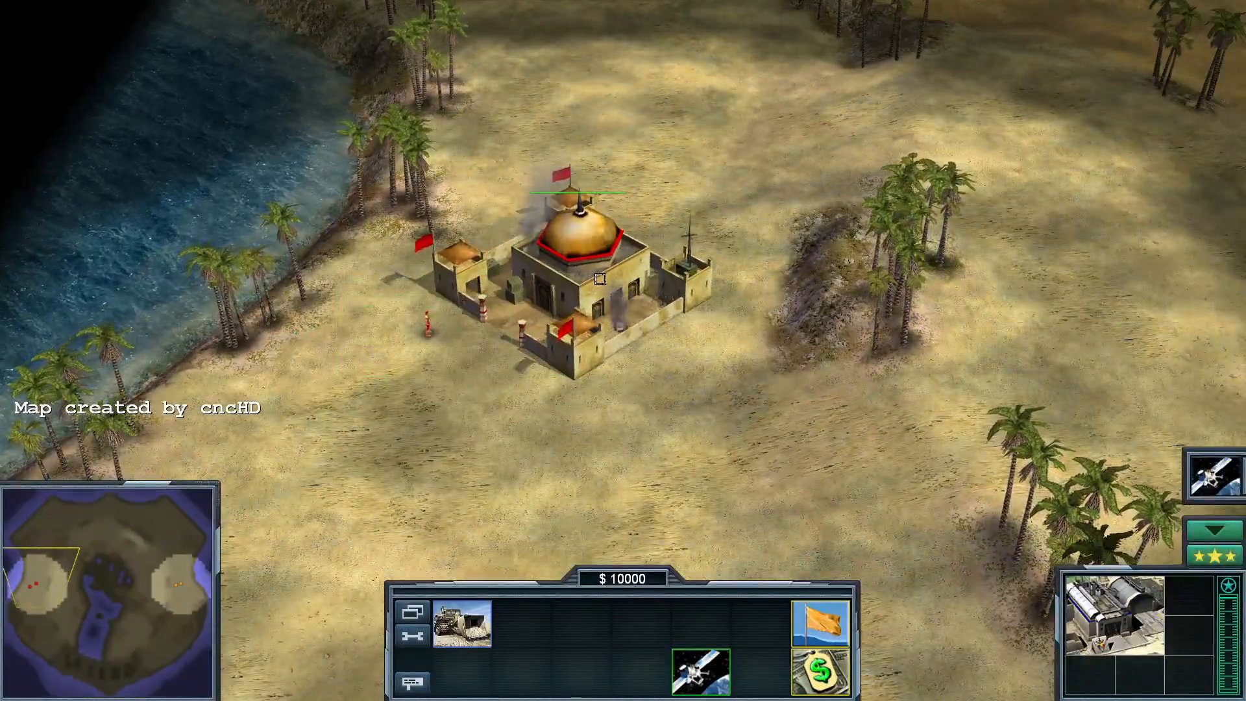
right_click(600, 279)
right_drag(601, 279, 601, 250)
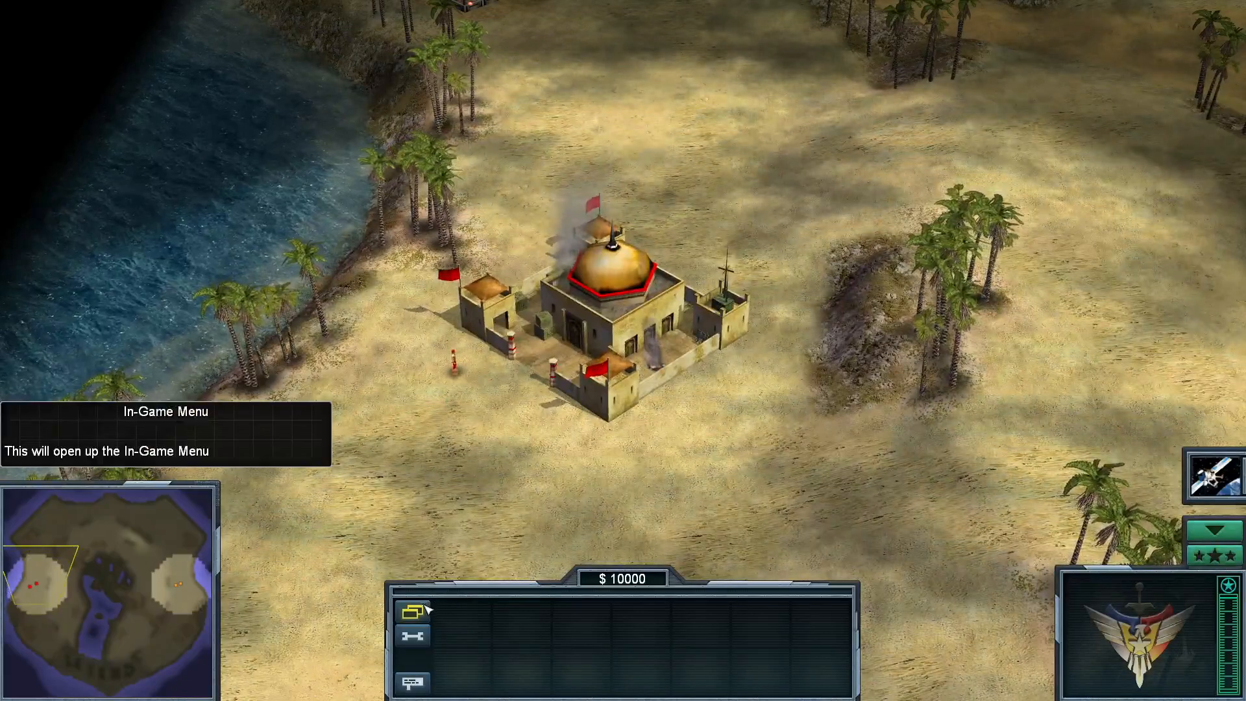
Pause the match and switch back to World Builder to open the SkirmishGLA script folder
click(427, 608)
key(super)
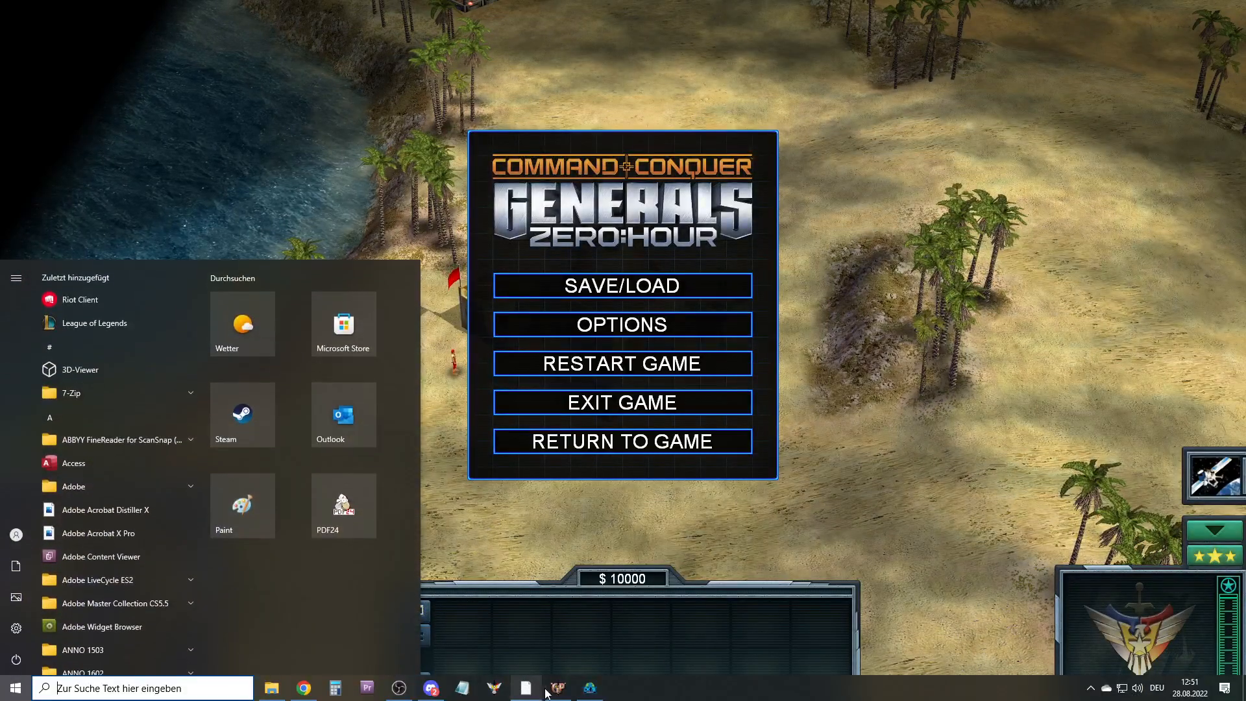
click(589, 688)
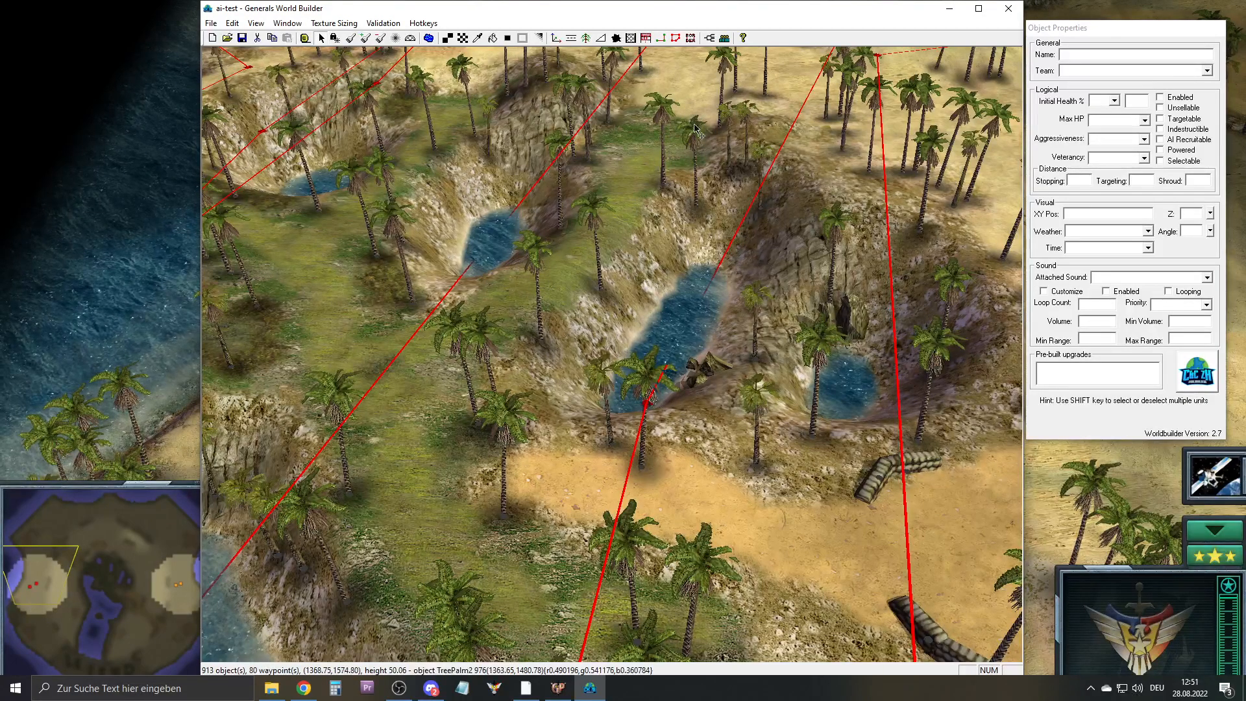
click(710, 38)
click(205, 72)
click(267, 83)
click(246, 72)
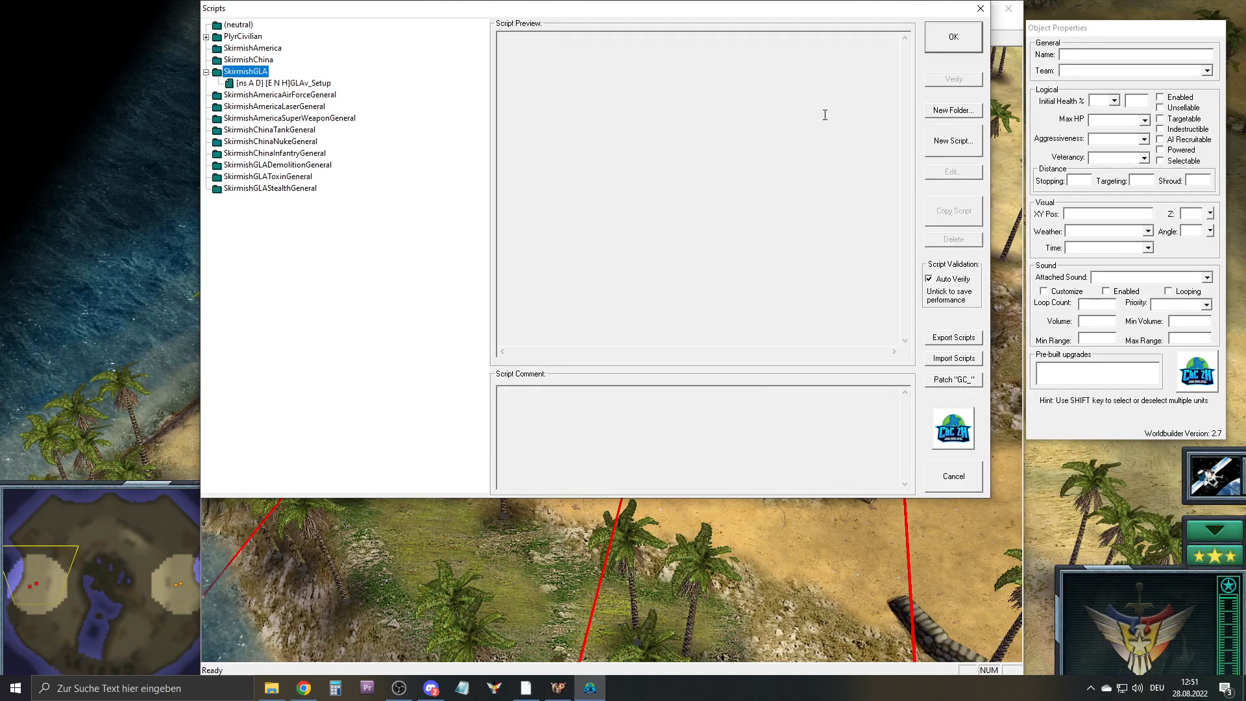
Add a script folder named GLA_Buildorder under SkirmishGLA
click(953, 110)
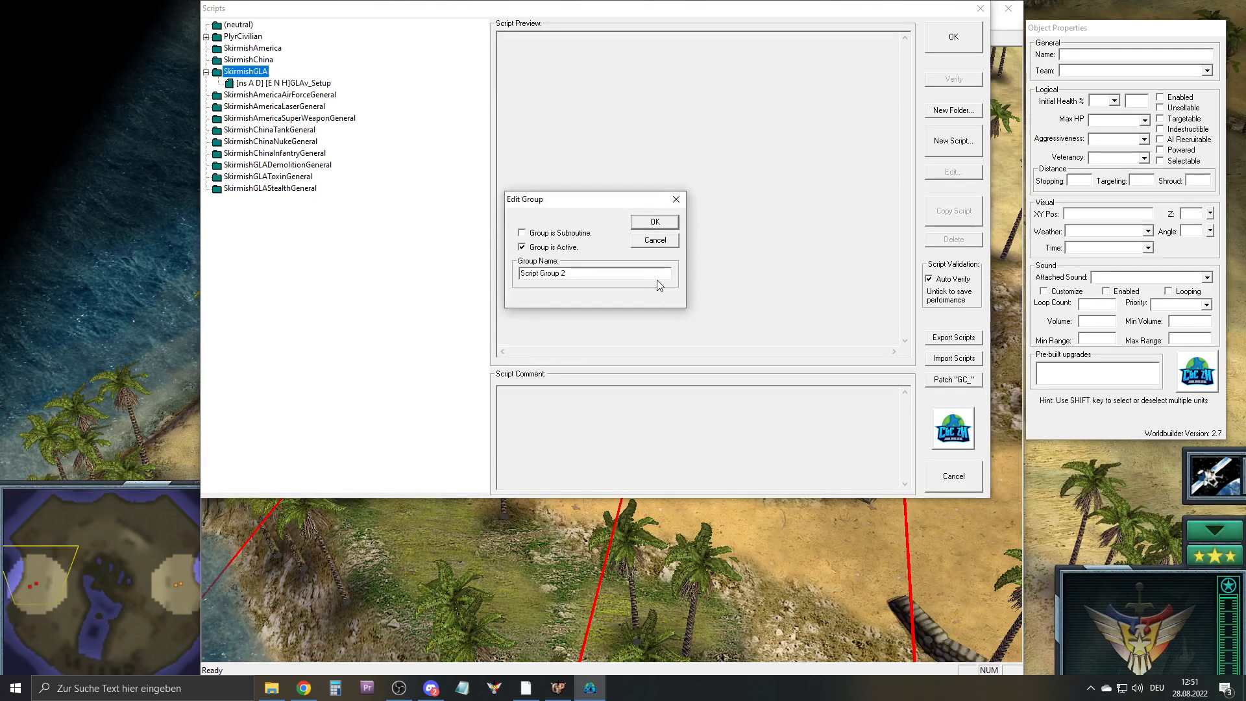
drag(564, 273, 314, 190)
text(LG)
key(BackSpace)
key(BackSpace)
key(BackSpace)
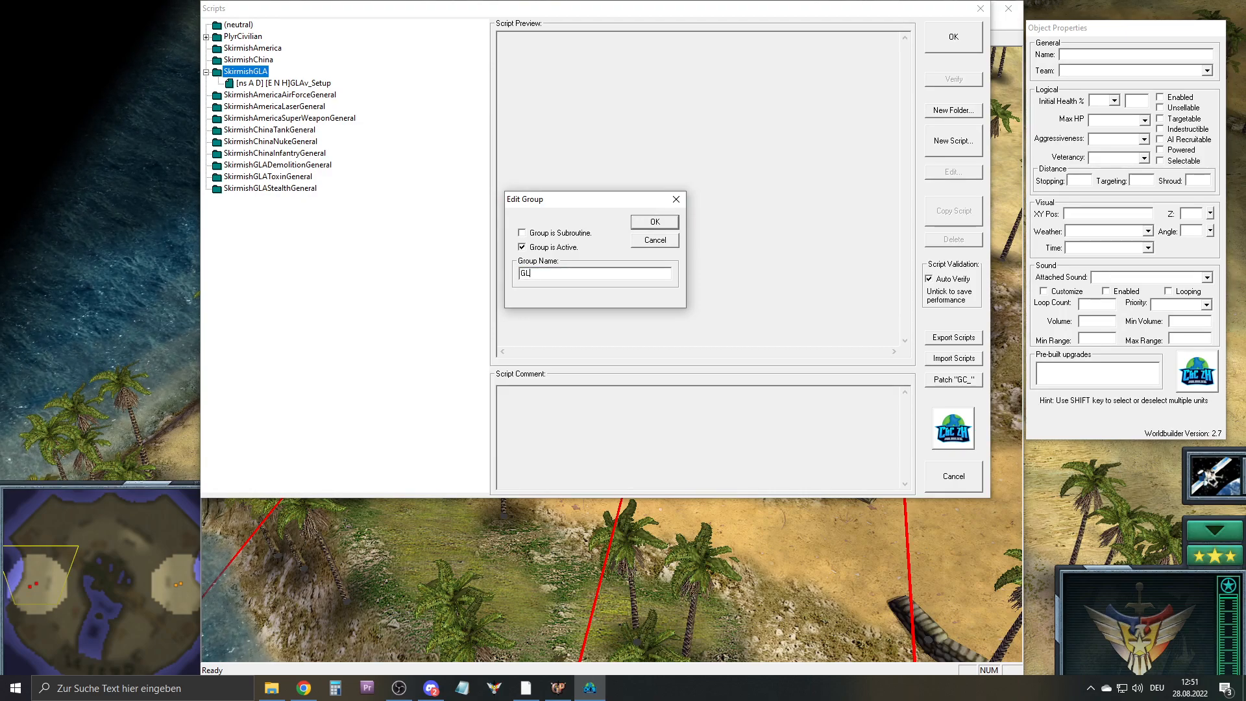
text(GLA_Buildorder)
key(Return)
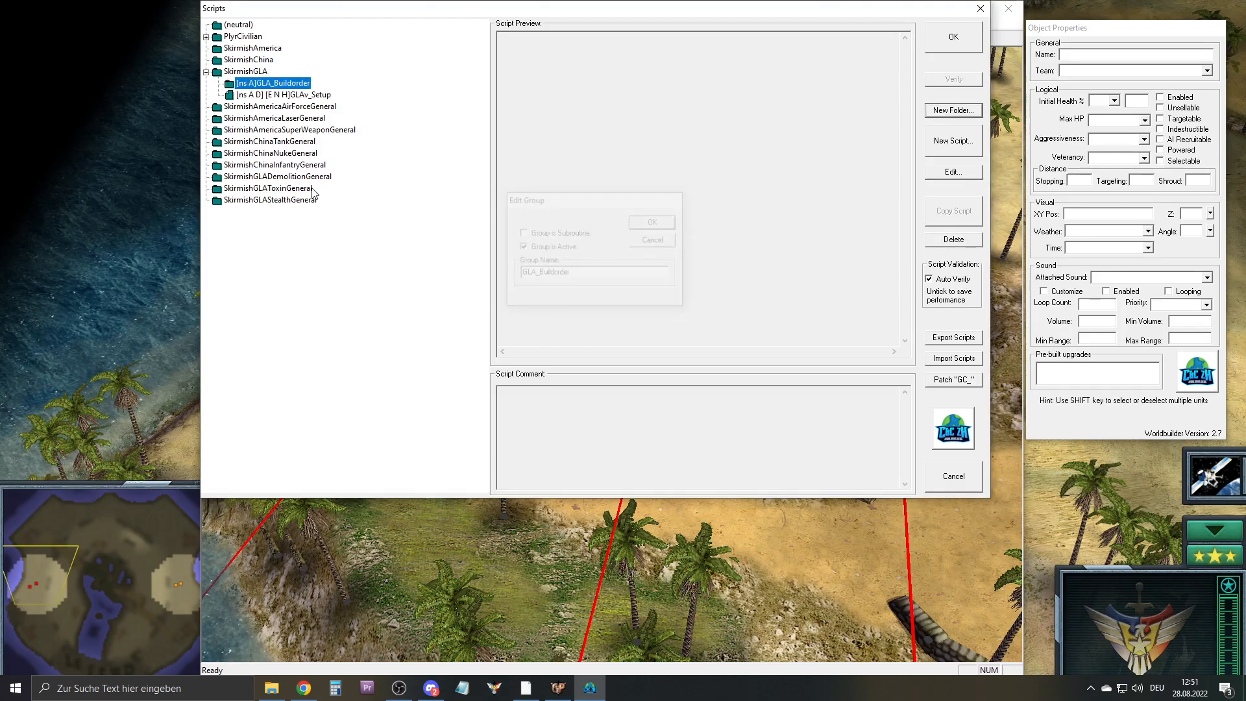
Move the GLAv_Setup script into the GLA_Buildorder folder and select it there
drag(289, 96, 273, 83)
click(218, 83)
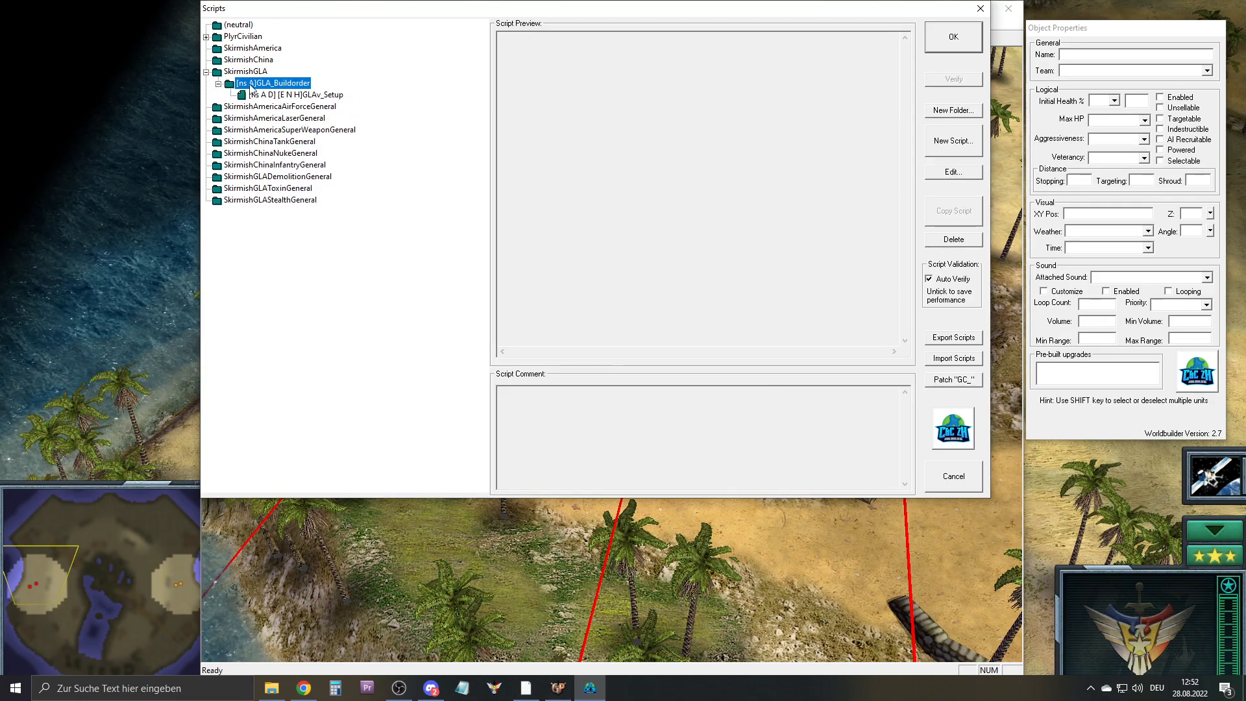
click(286, 97)
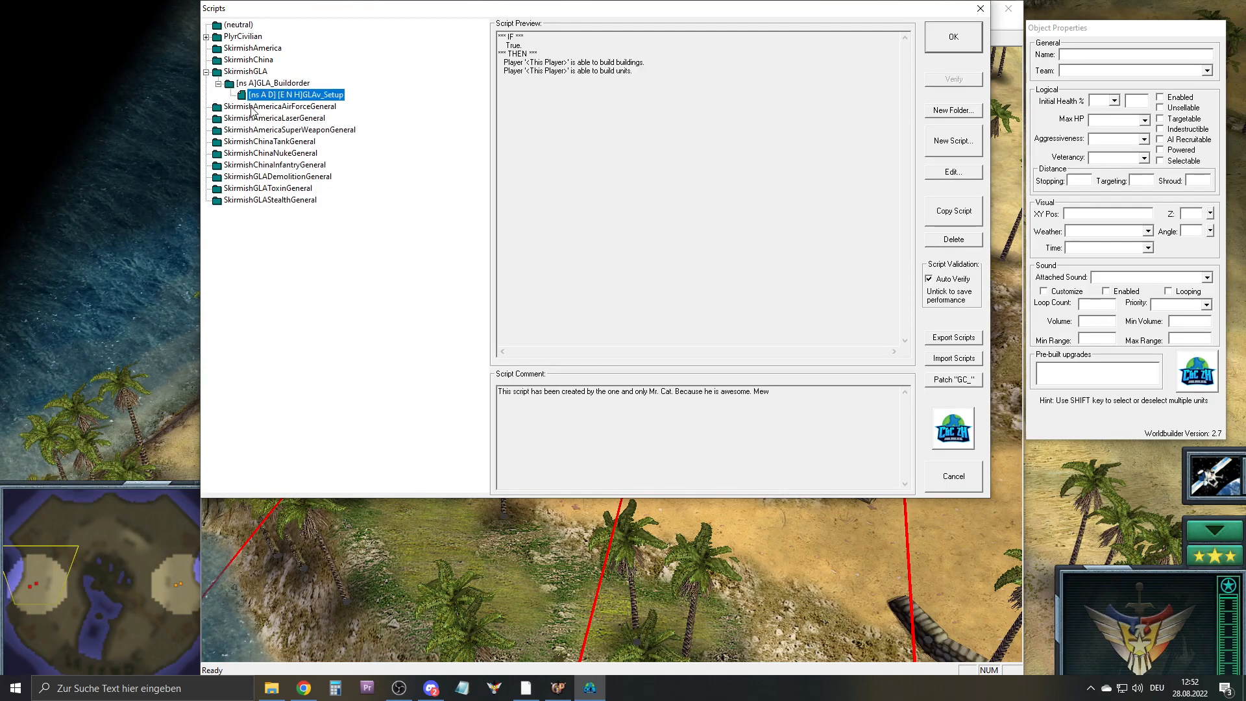
Add another script folder named GLA_Setup under SkirmishGLA
click(960, 113)
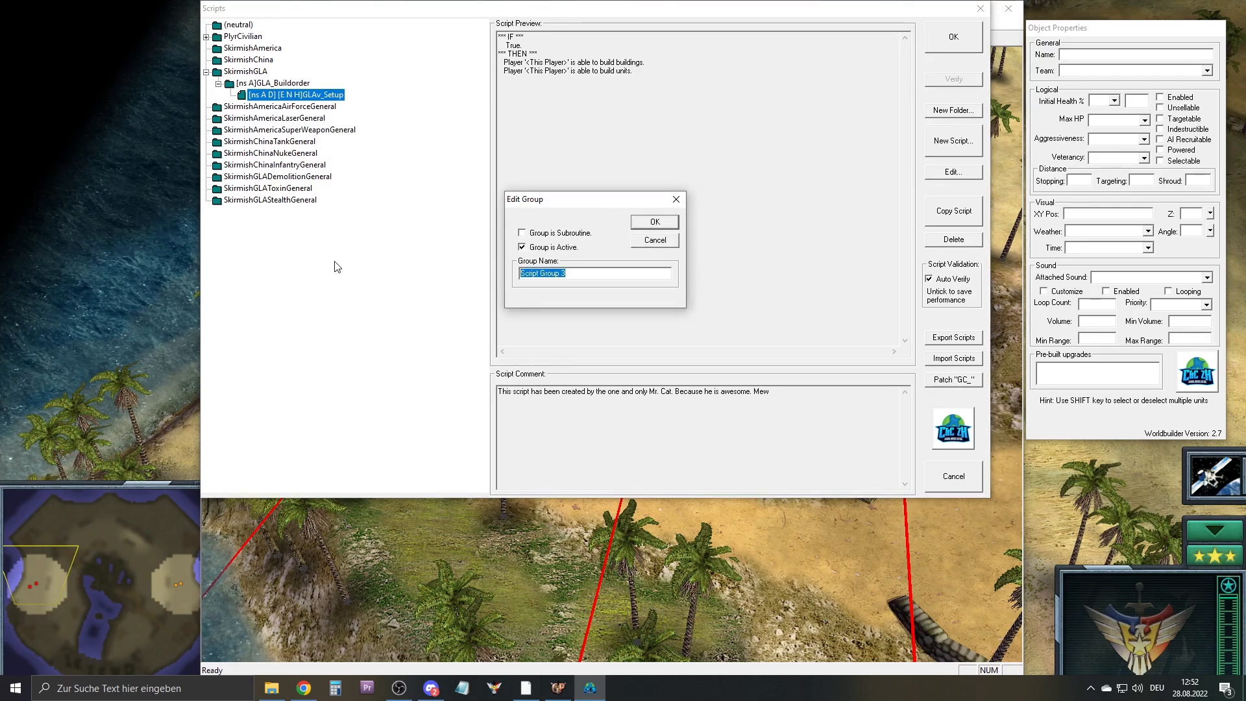
text(GLA_Setup)
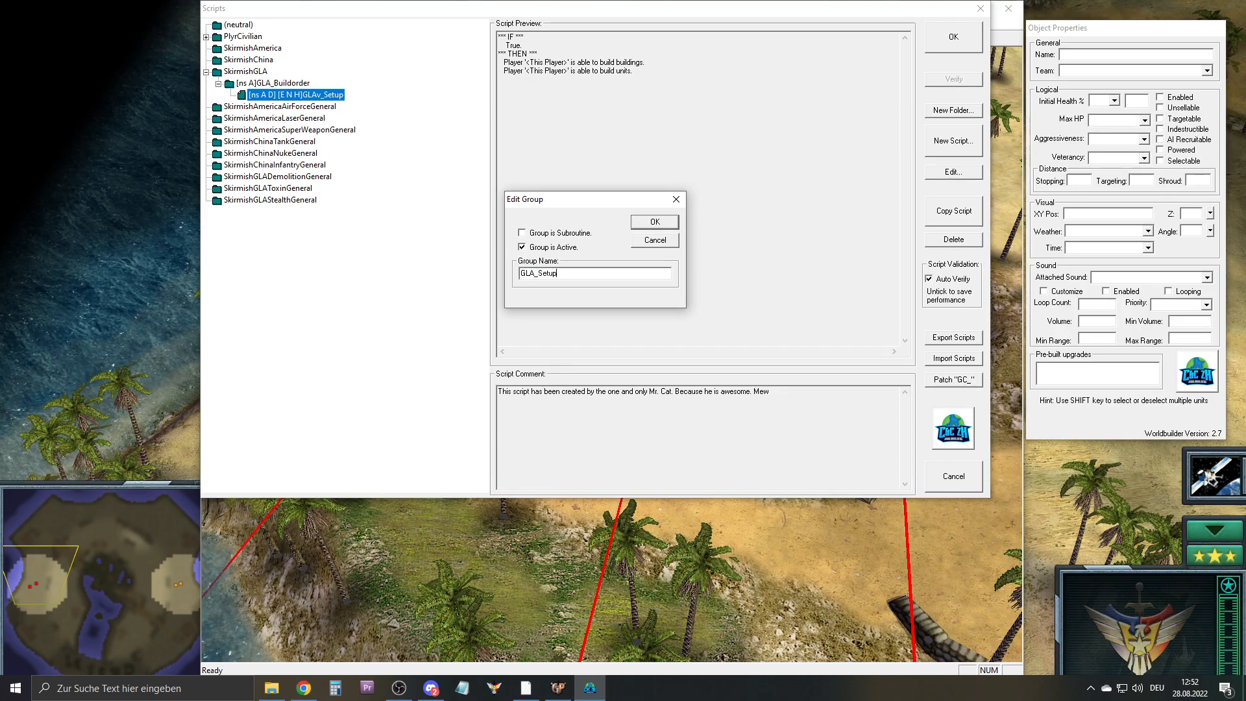
key(Return)
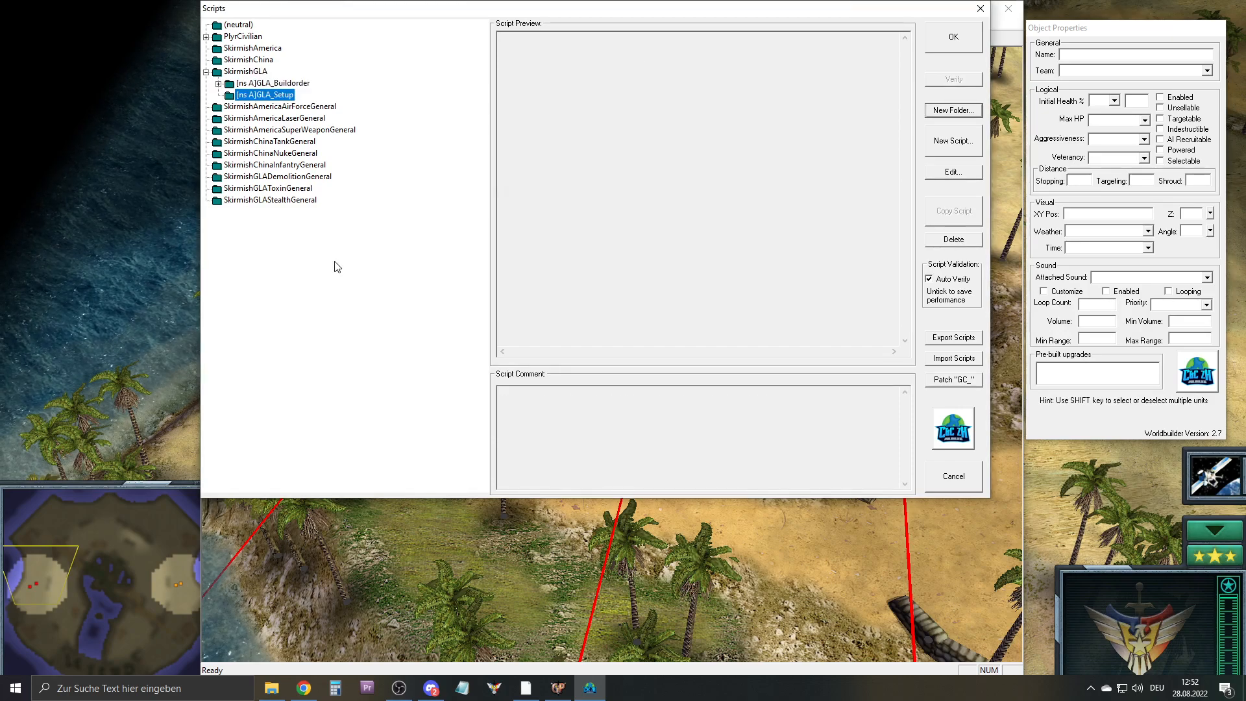
Rename the GLA_Setup script folder under SkirmishGLA to GLA_Paperwork
double_click(286, 95)
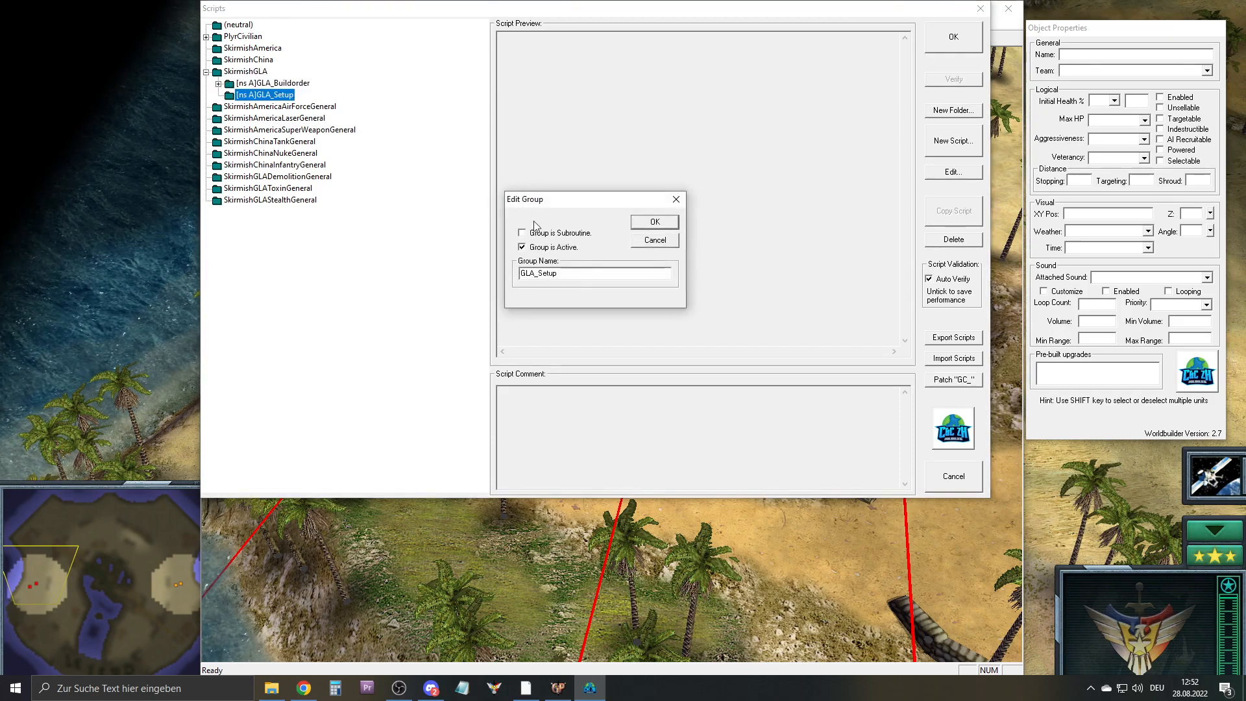
drag(584, 273, 543, 288)
text(Paperwork)
key(Return)
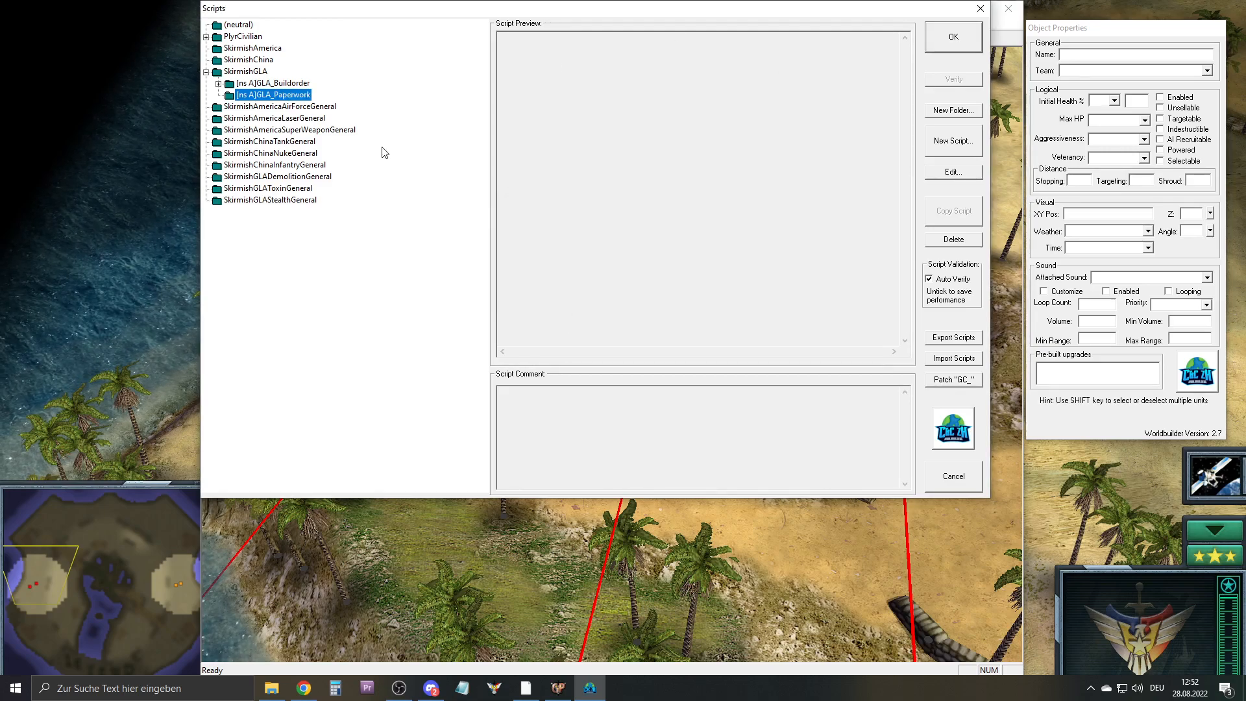
Move the GLAv_Setup script from the GLA_Buildorder folder into GLA_Paperwork and select it there
click(218, 83)
click(280, 94)
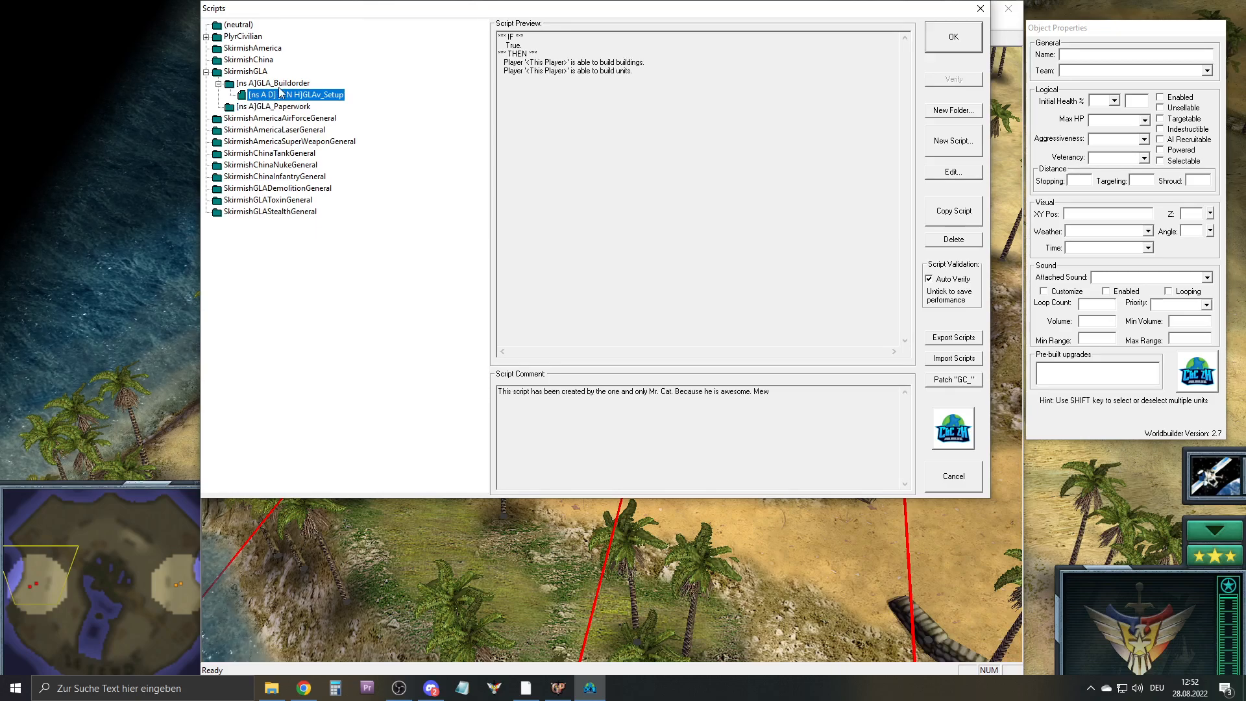
drag(278, 106, 277, 107)
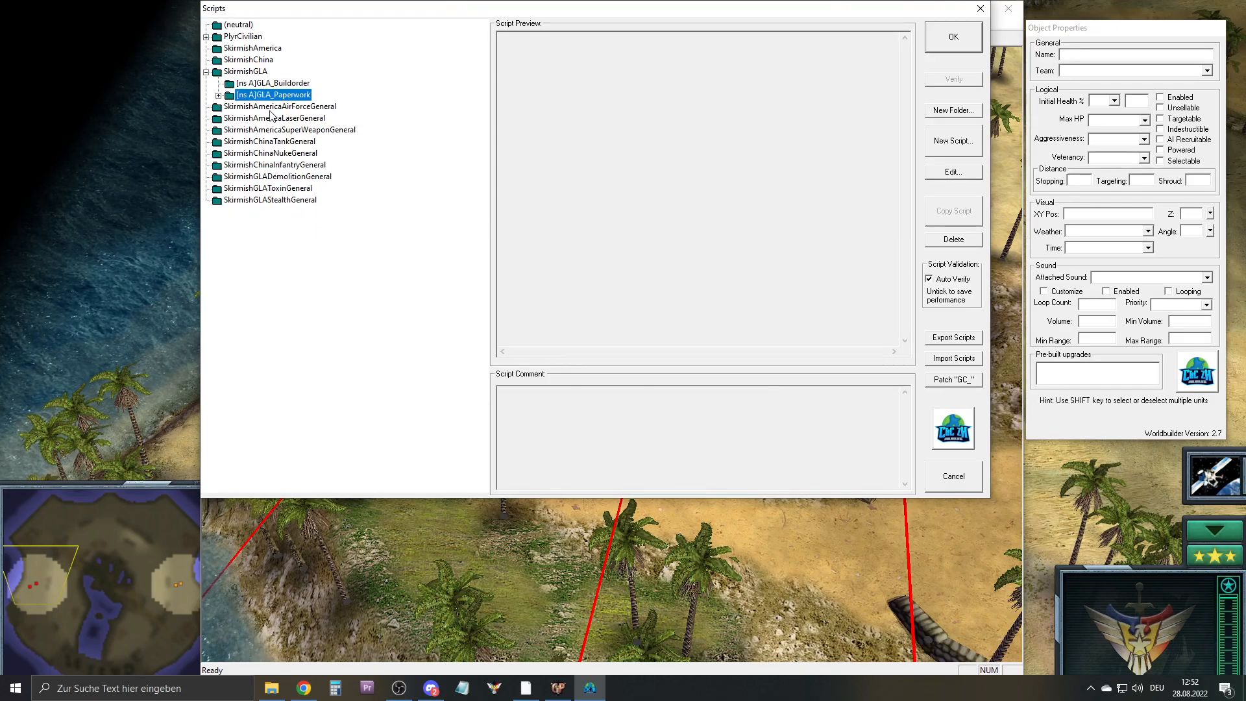
click(218, 96)
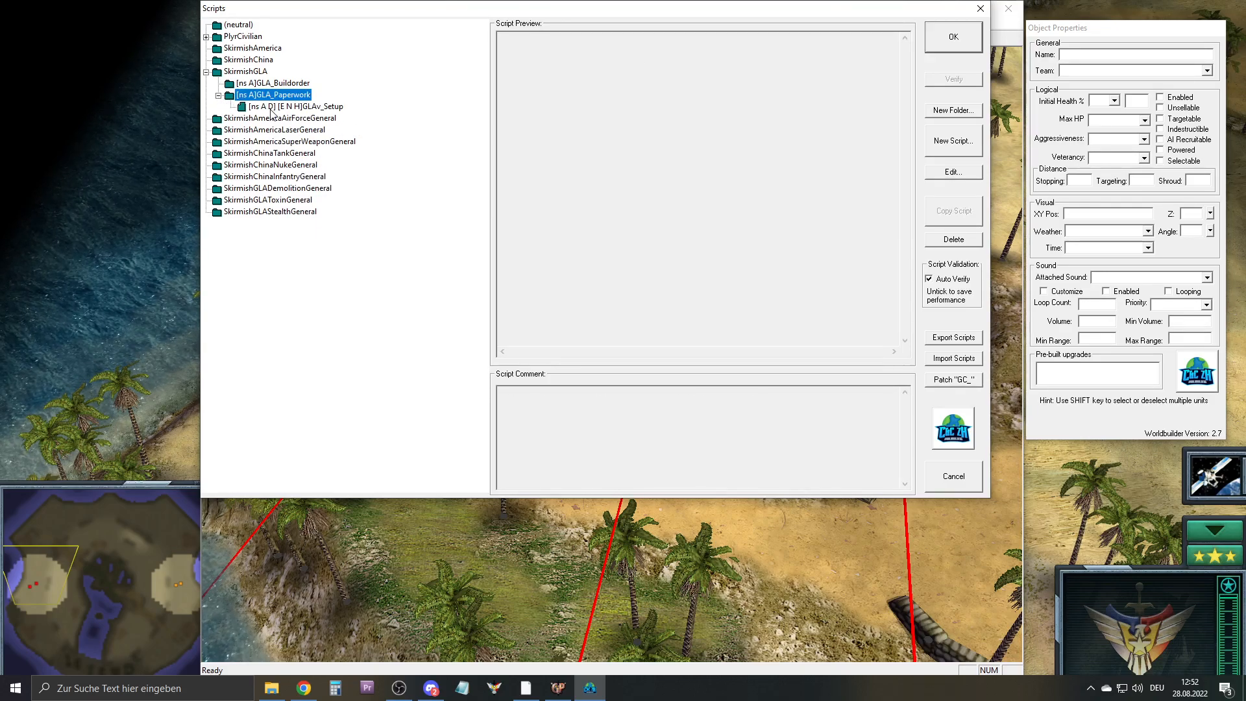
click(278, 107)
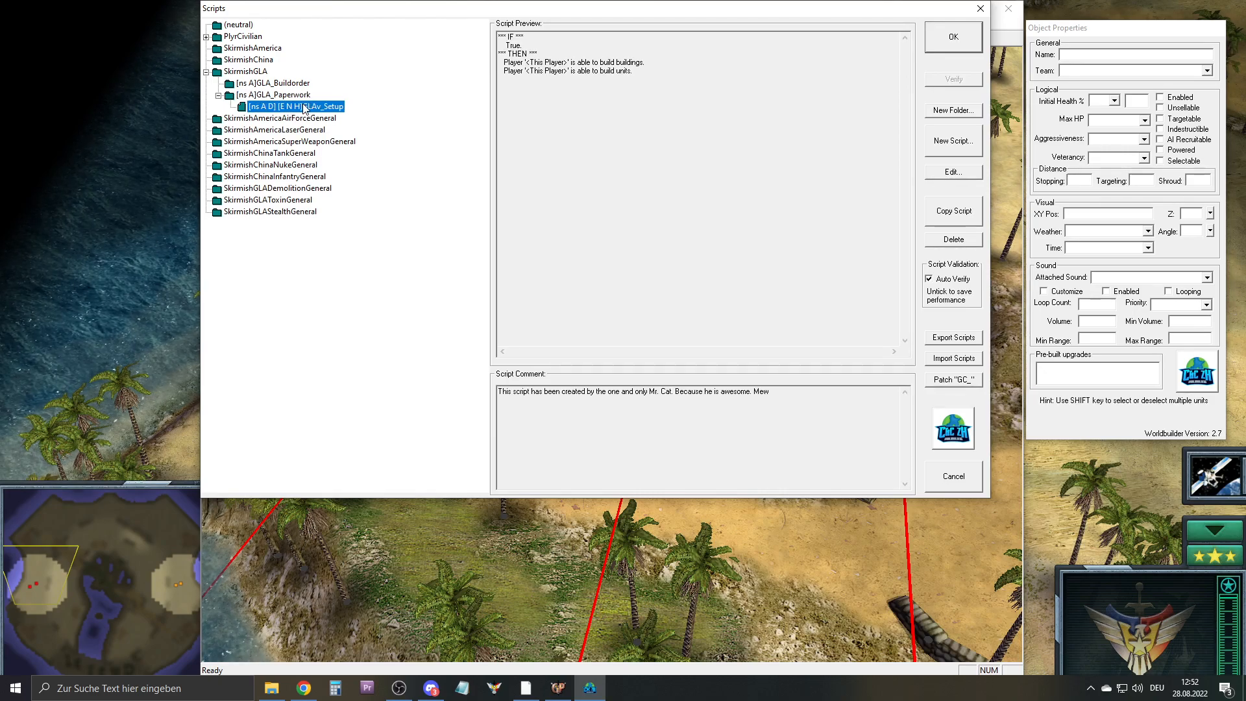
Move the GLAv_Setup script out to SkirmishAmericaAirForceGeneral and back into the GLA_Paperwork folder
drag(300, 108, 286, 119)
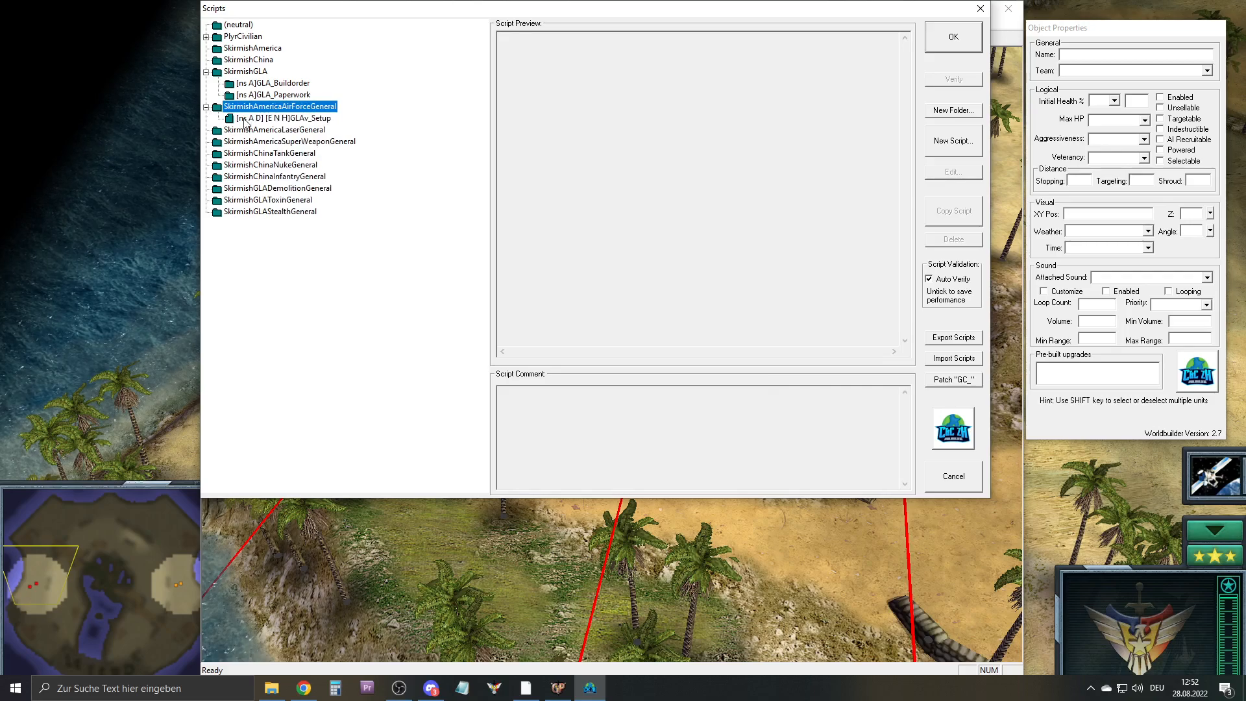
click(272, 119)
click(286, 98)
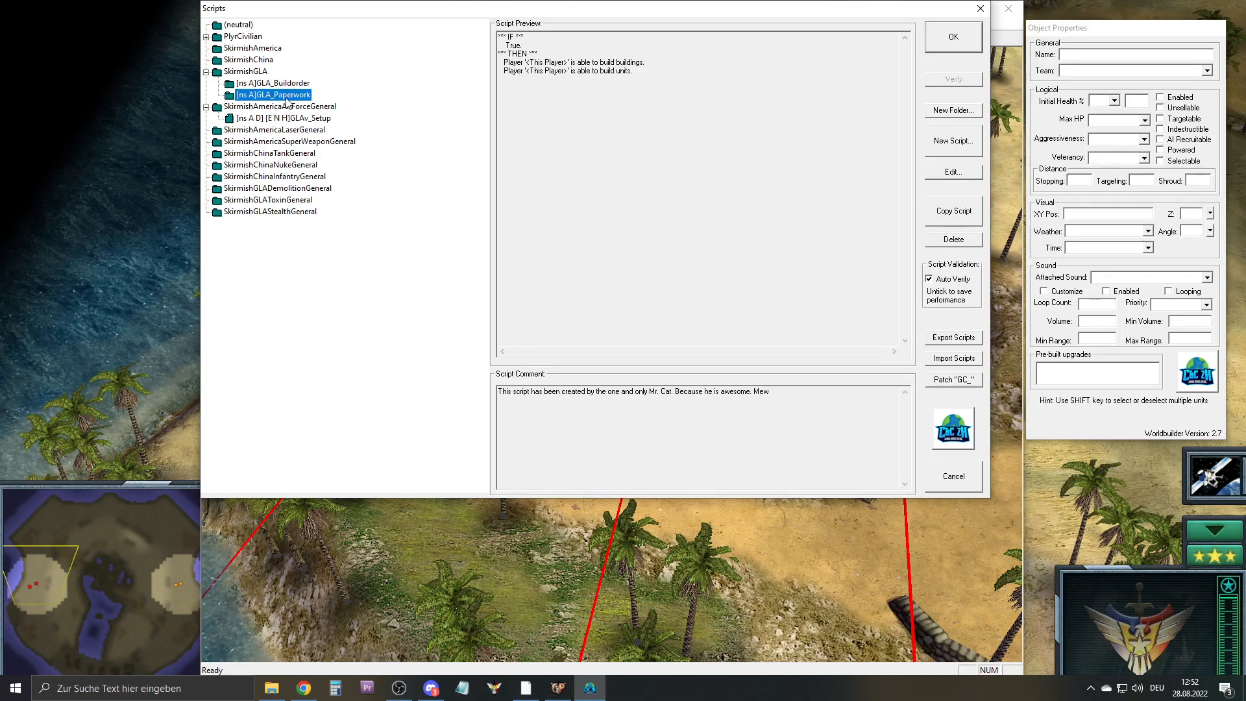
drag(286, 99, 286, 97)
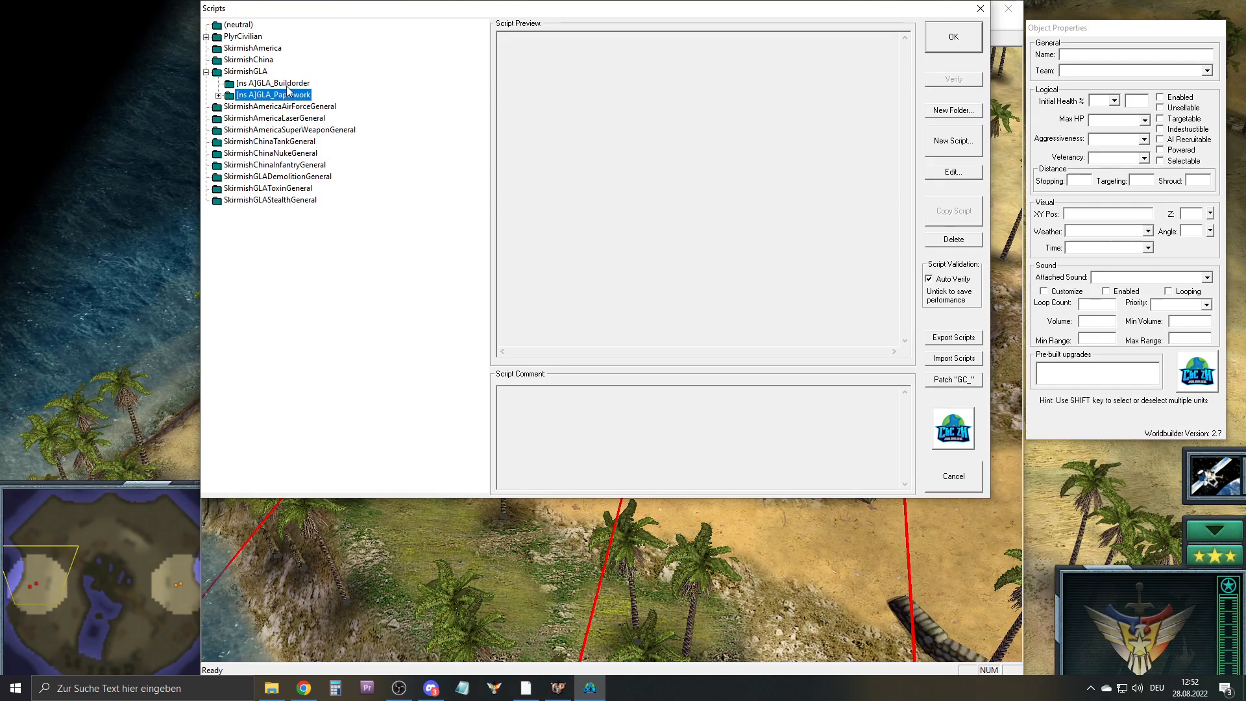
Reorder the SkirmishGLA script folders so that GLA_Paperwork comes before GLA_Buildorder
click(284, 87)
click(284, 95)
click(286, 87)
drag(287, 90, 287, 92)
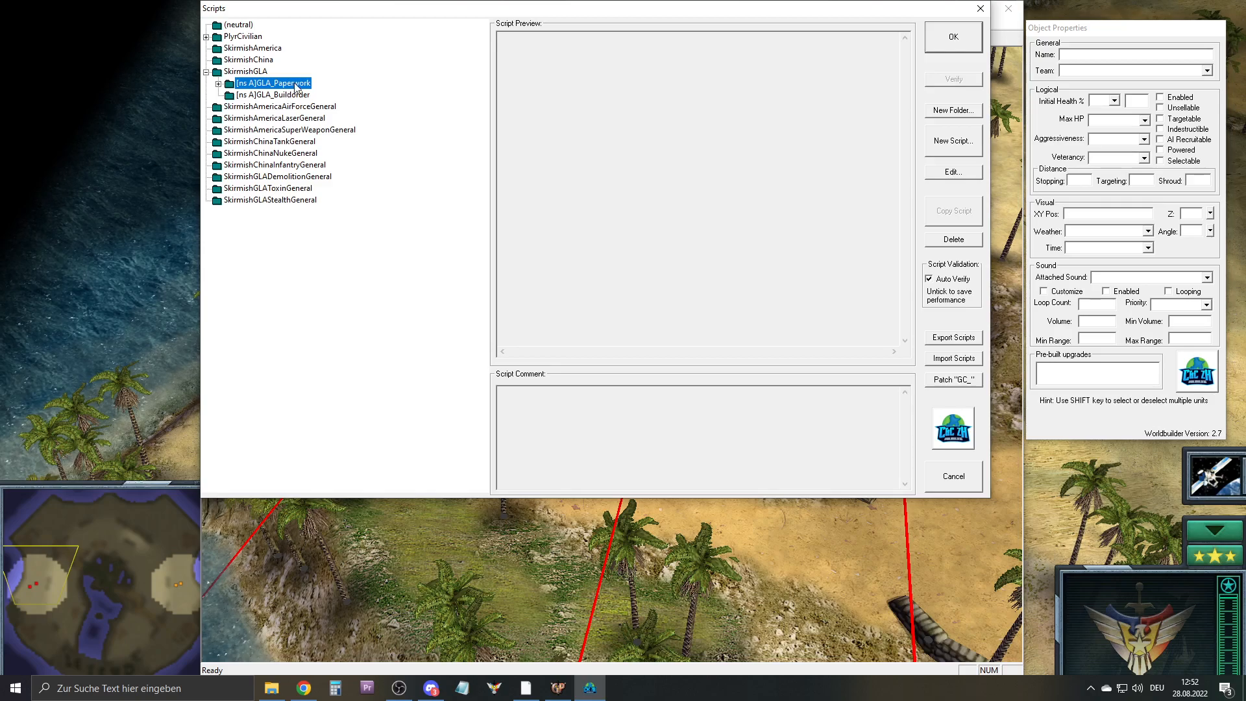
Create a new script named GLAv_Buildorder_1stSupply in the GLA_Buildorder folder
click(288, 95)
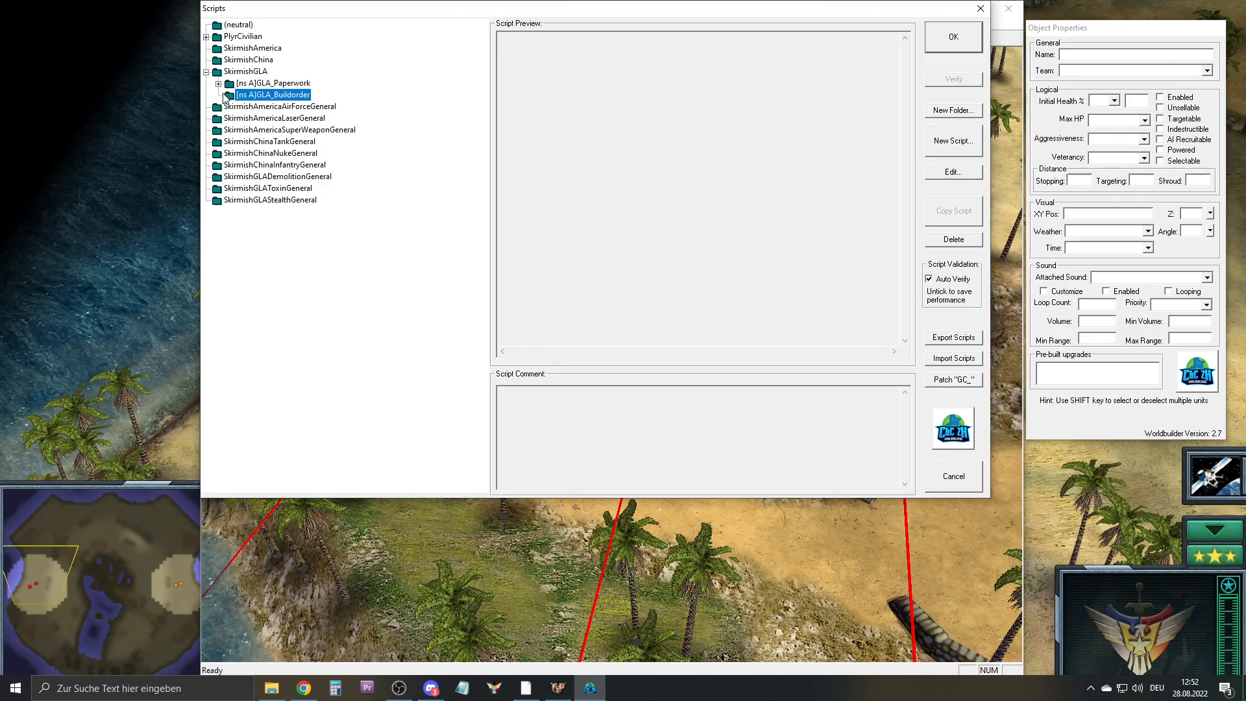
click(954, 143)
drag(439, 93, 193, 99)
text(GLA)
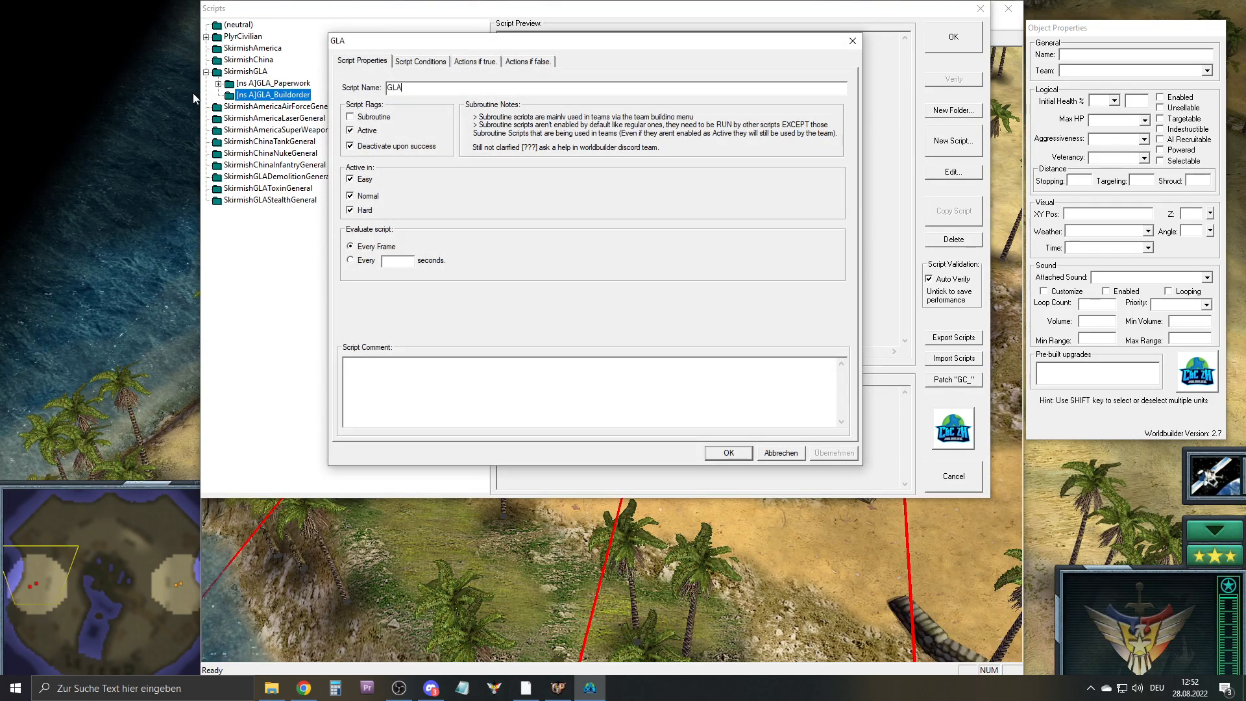
text(v_Buildorder_1stSupply)
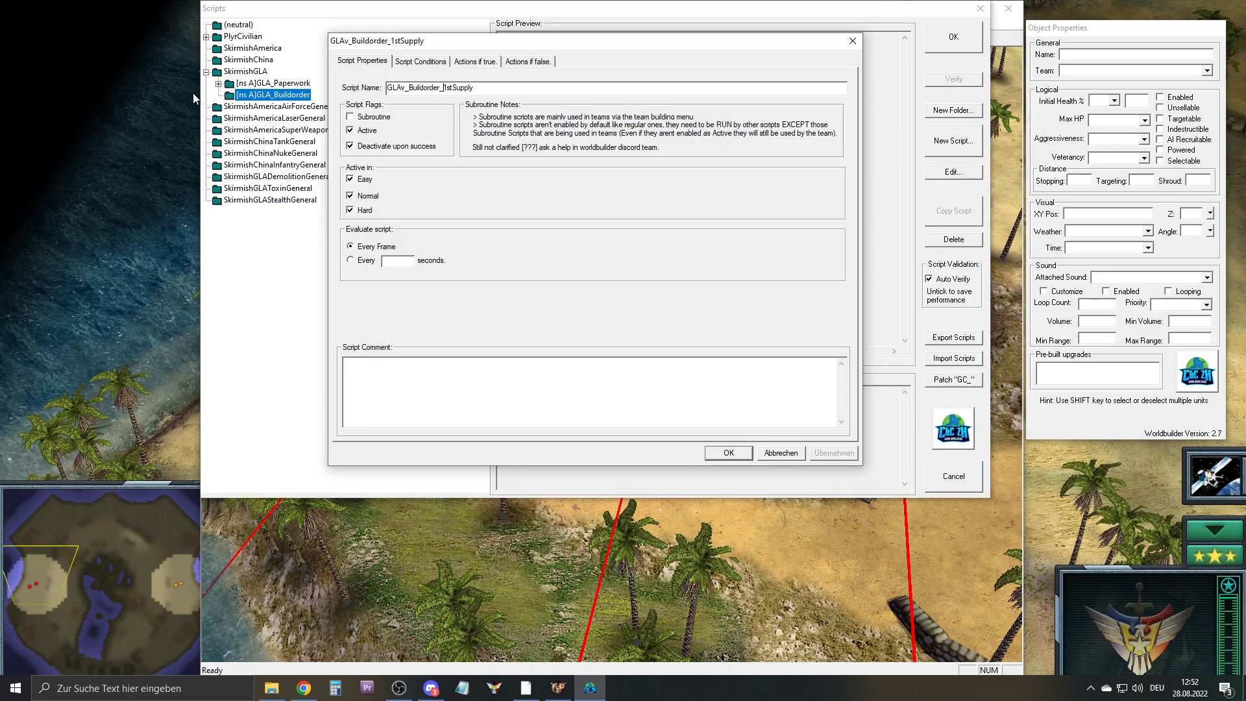
Remove the GLAv_Buildorder_ prefix from the script name and undo the removal
key(ctrl+shift+Left)
key(ctrl+shift+Left)
key(BackSpace)
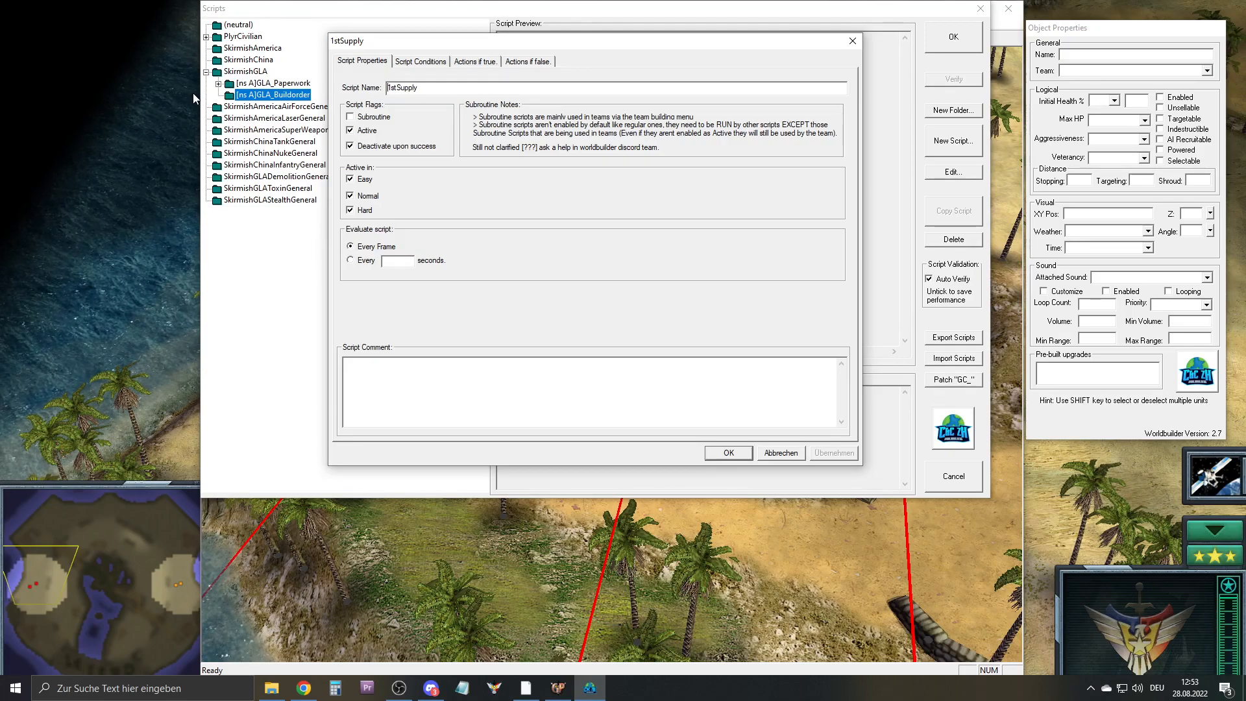
key(ctrl+z)
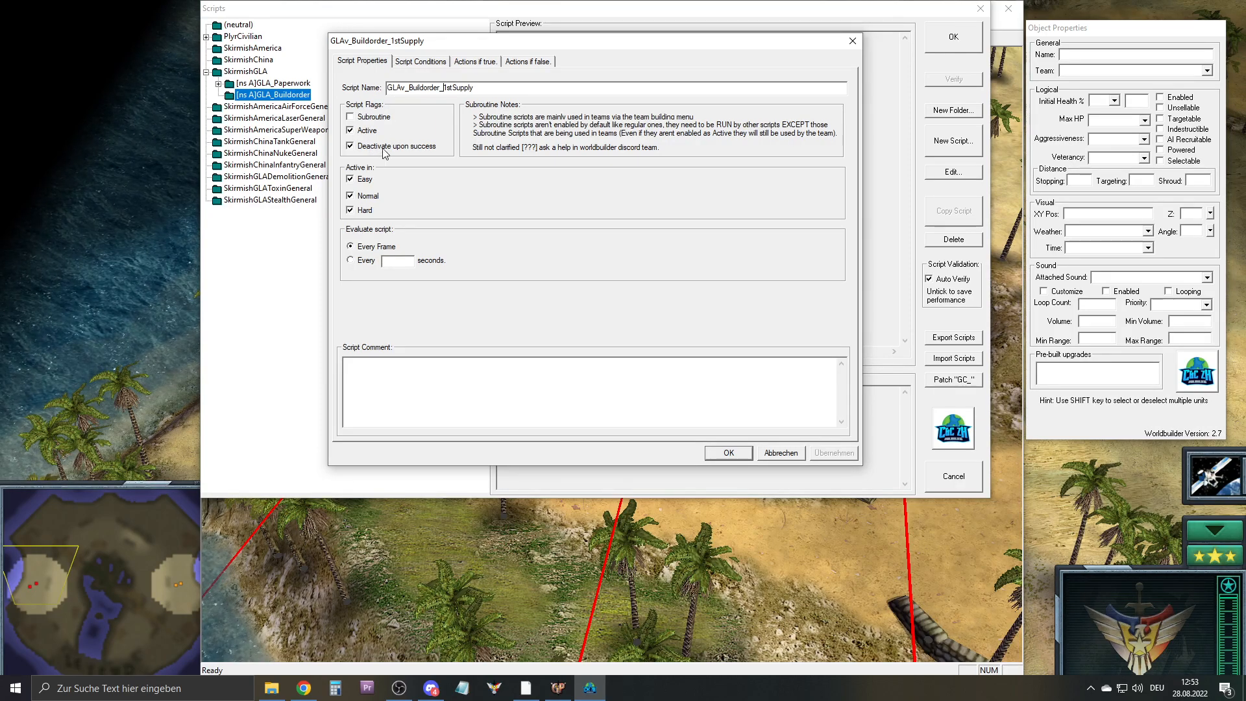
Switch the script's Easy, Normal and Hard difficulty flags off individually and enable all three again
click(364, 183)
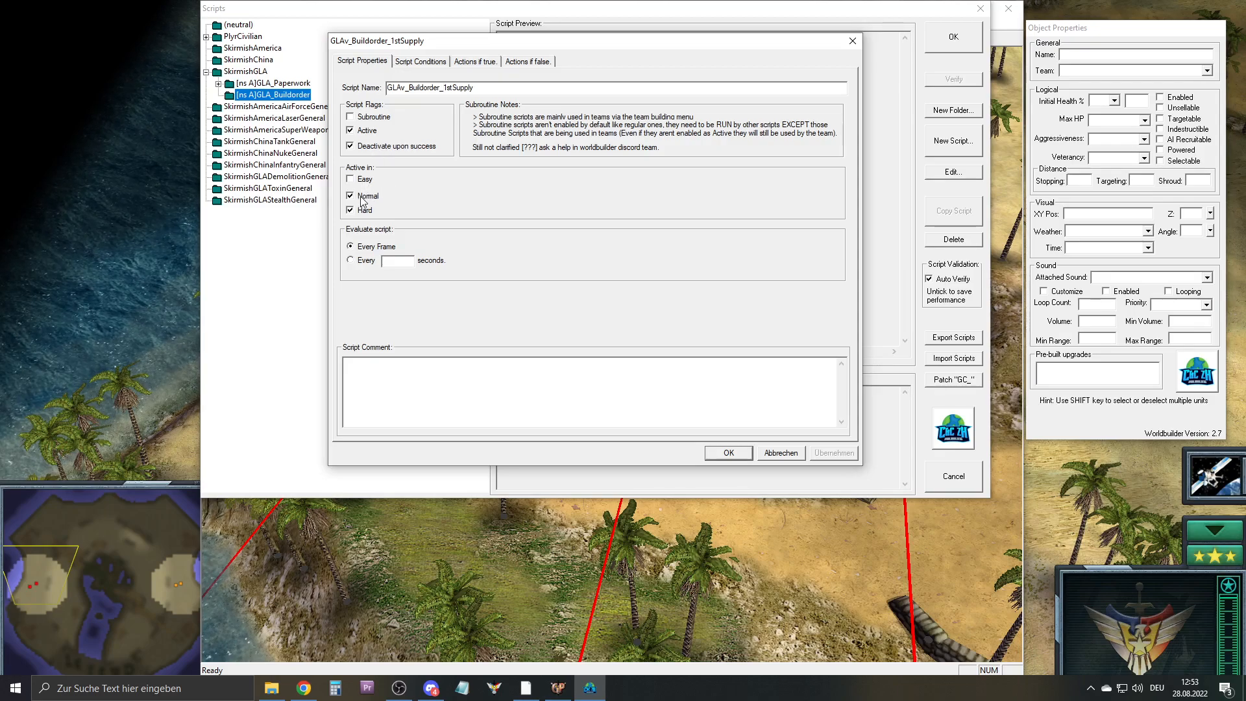
click(362, 198)
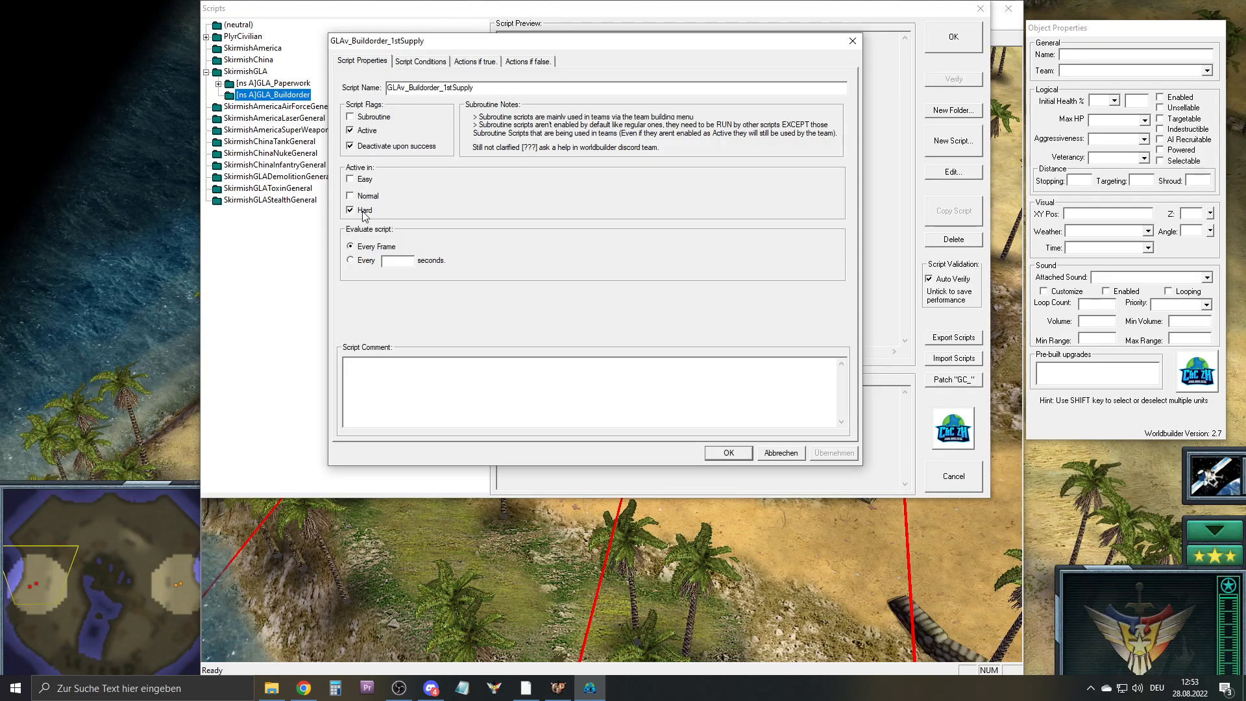
click(365, 209)
click(359, 183)
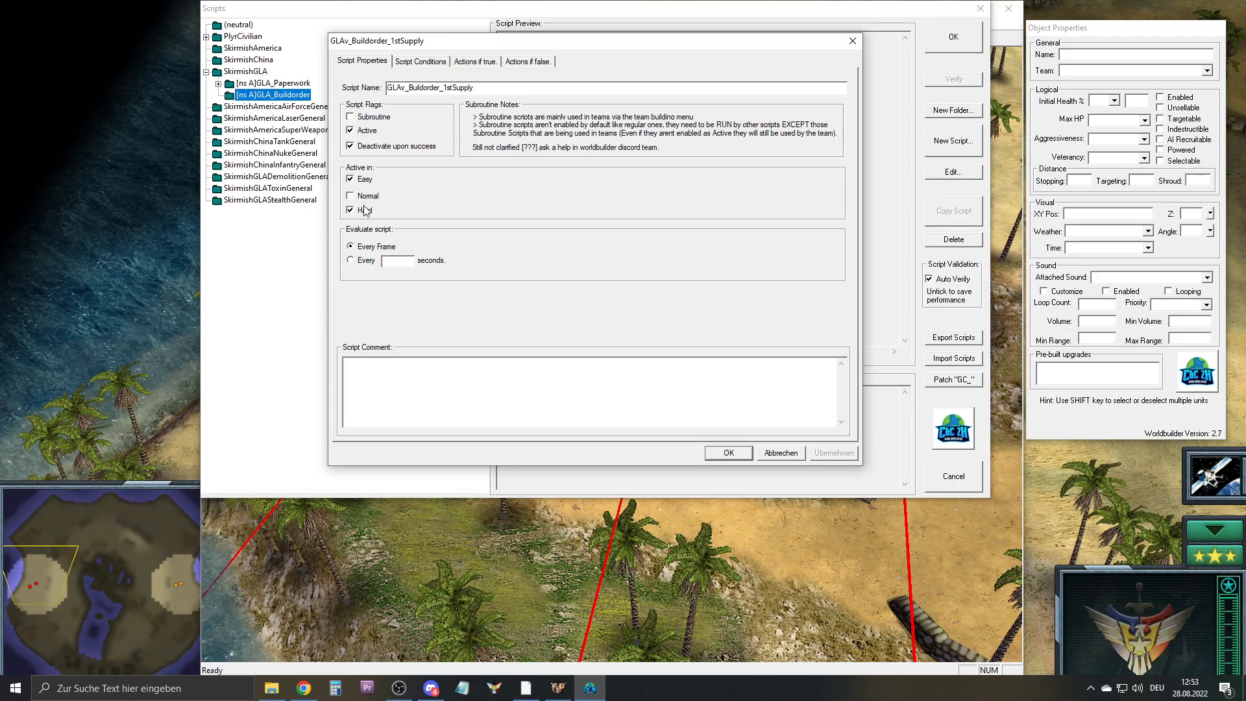
click(367, 210)
click(354, 198)
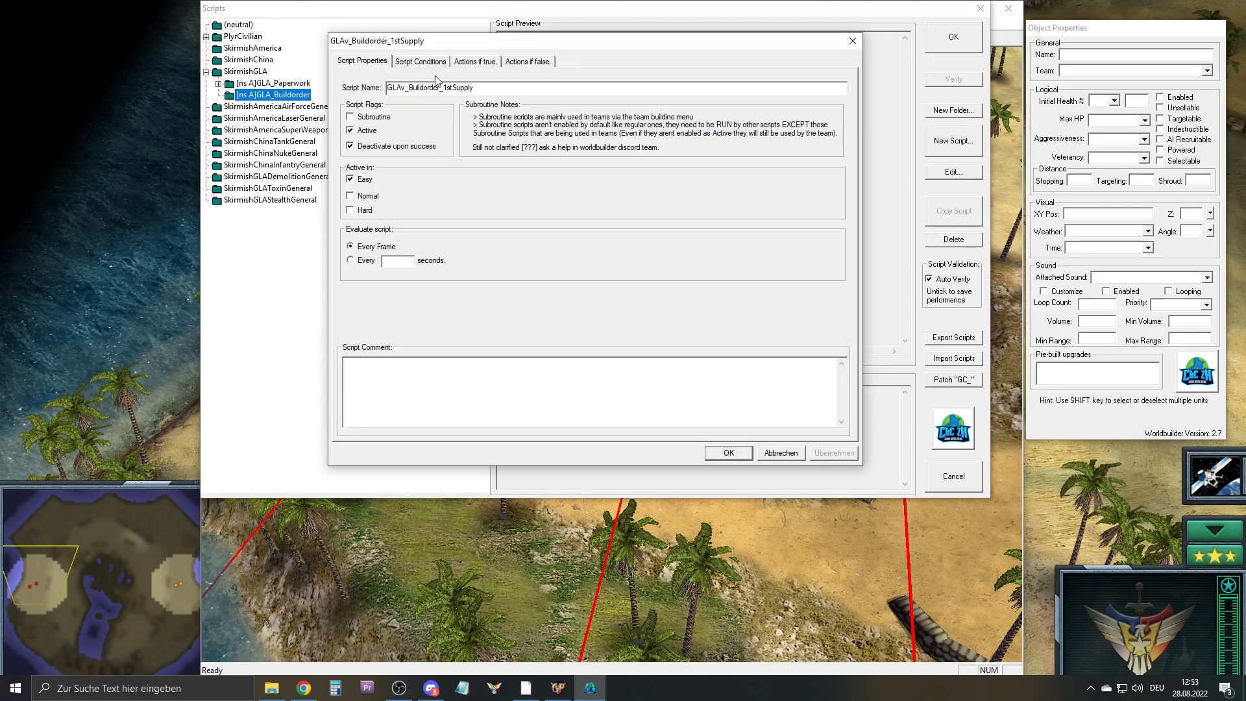
click(362, 208)
click(370, 198)
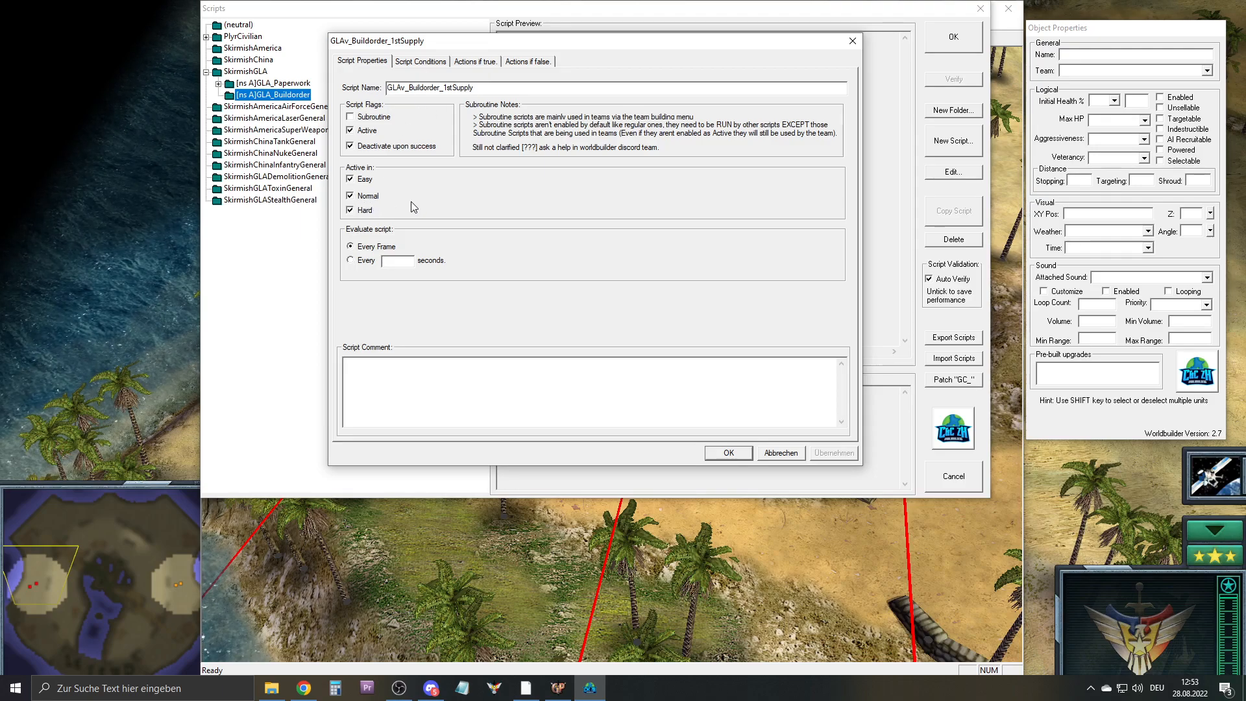
Keep the script's True condition and replace its null operation with the Player AI action "AI player build near a supply source"
click(420, 62)
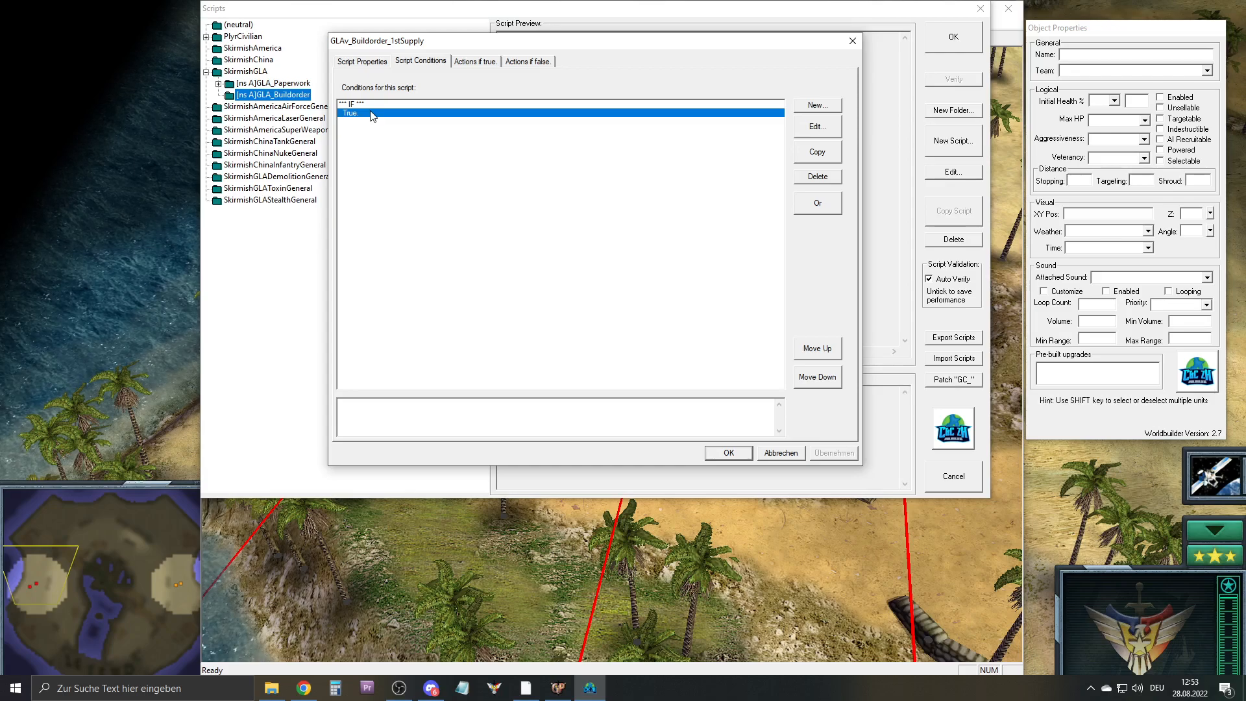
click(478, 62)
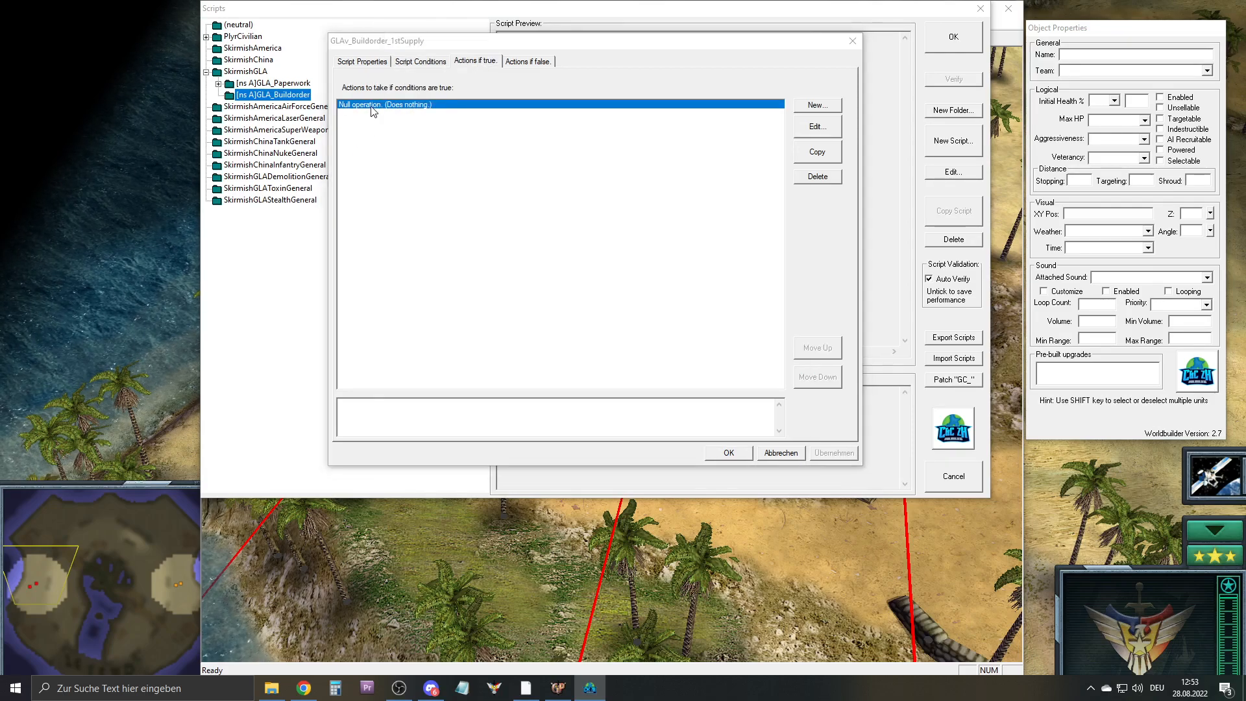
double_click(371, 106)
click(390, 103)
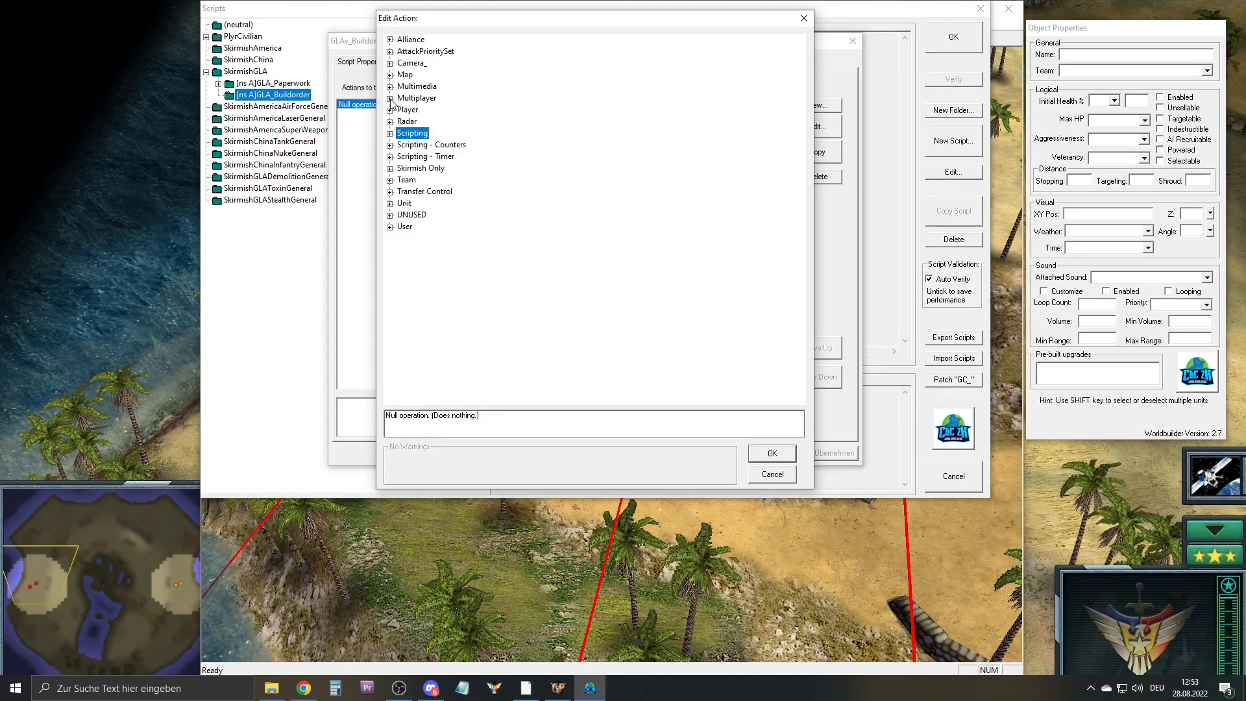
click(390, 110)
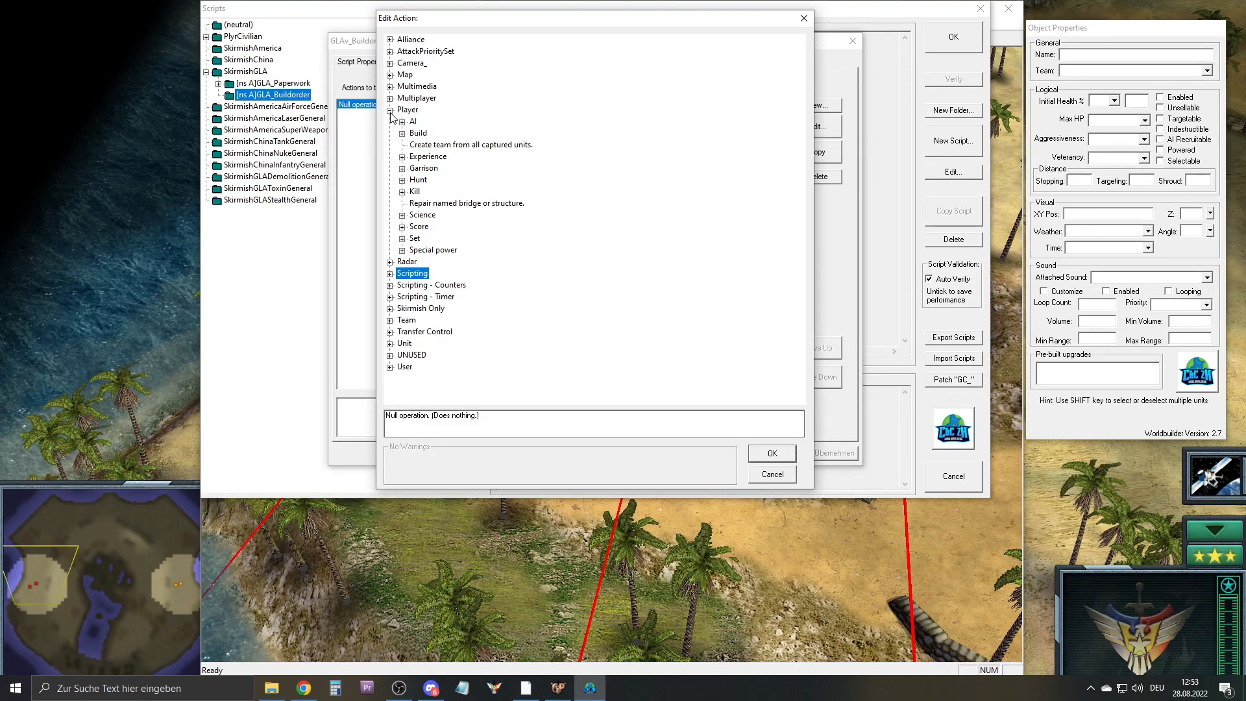
click(403, 134)
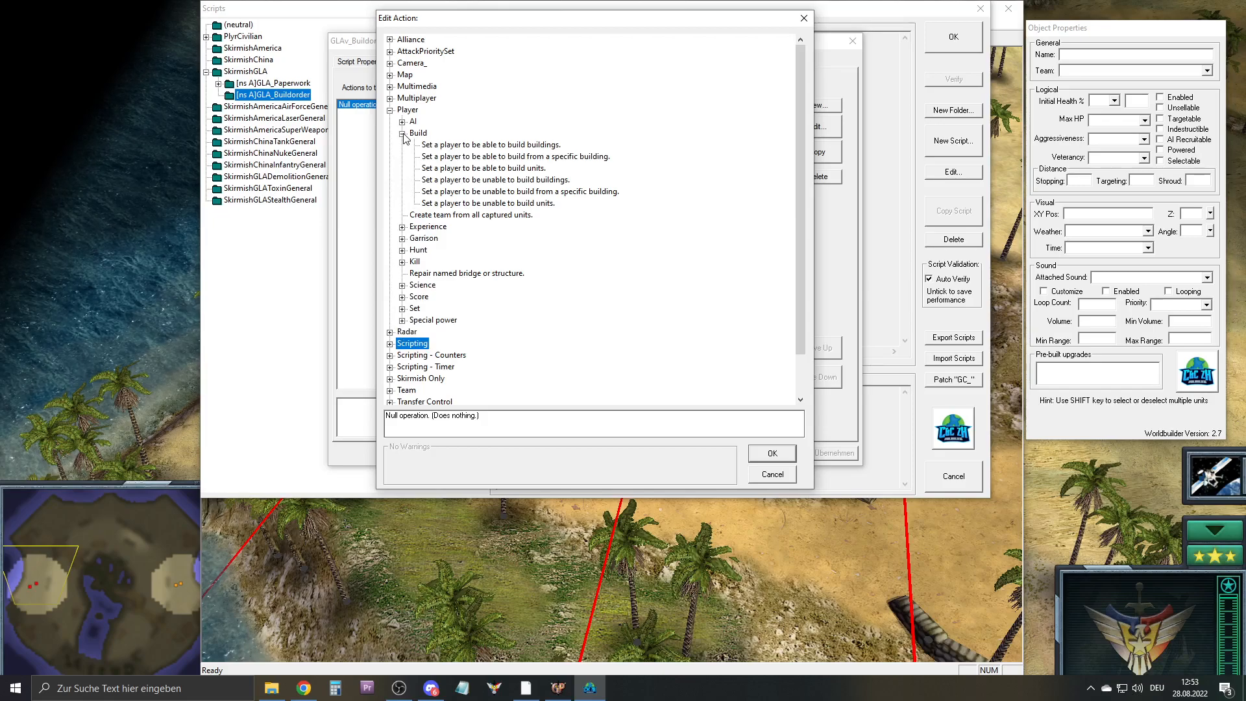
click(402, 122)
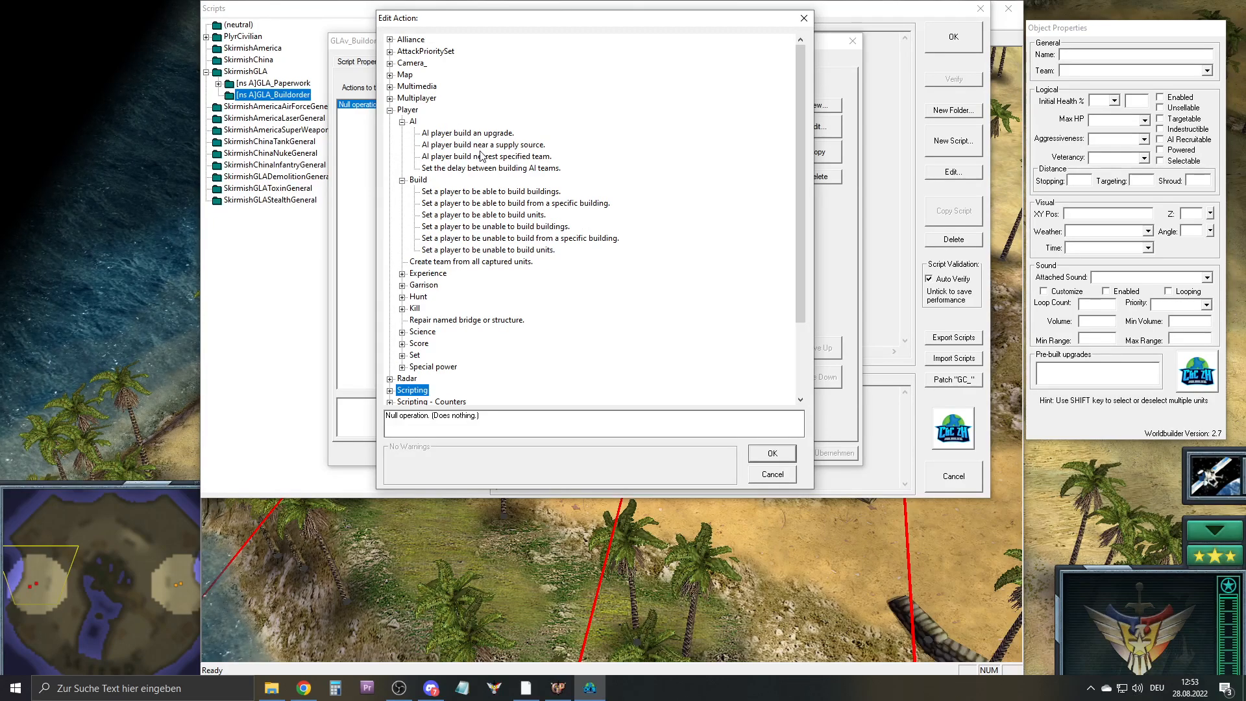
click(402, 180)
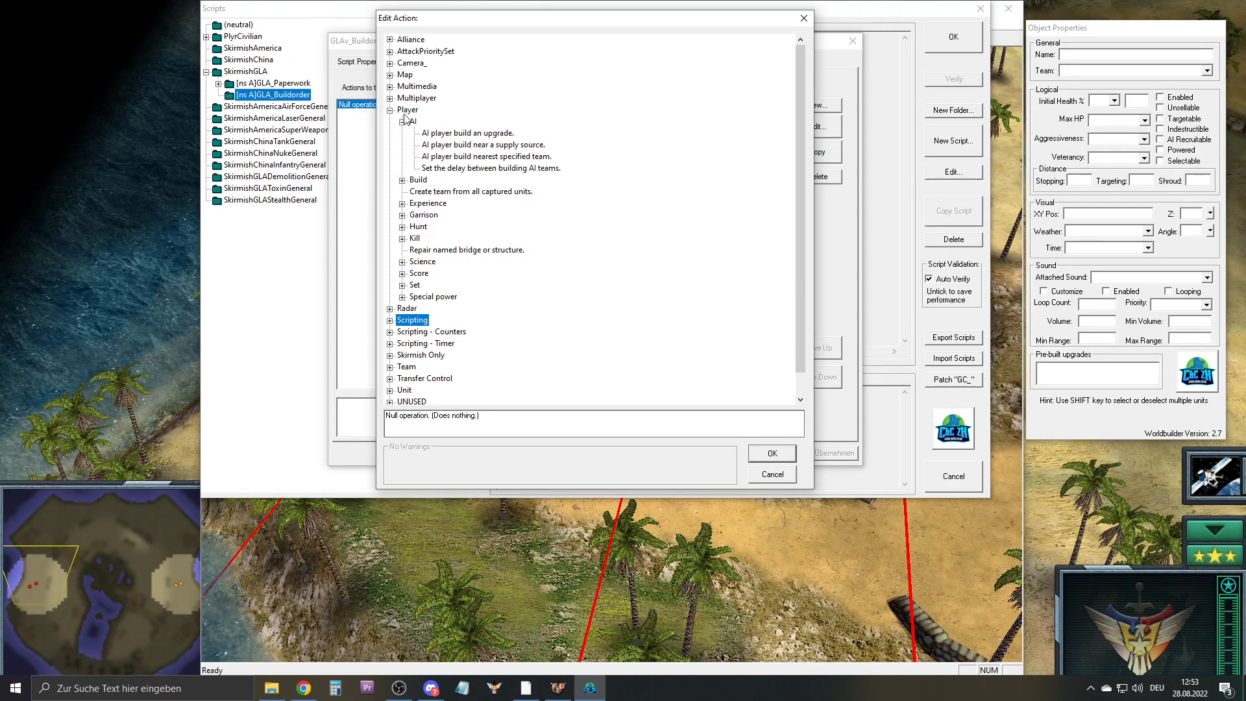
click(459, 150)
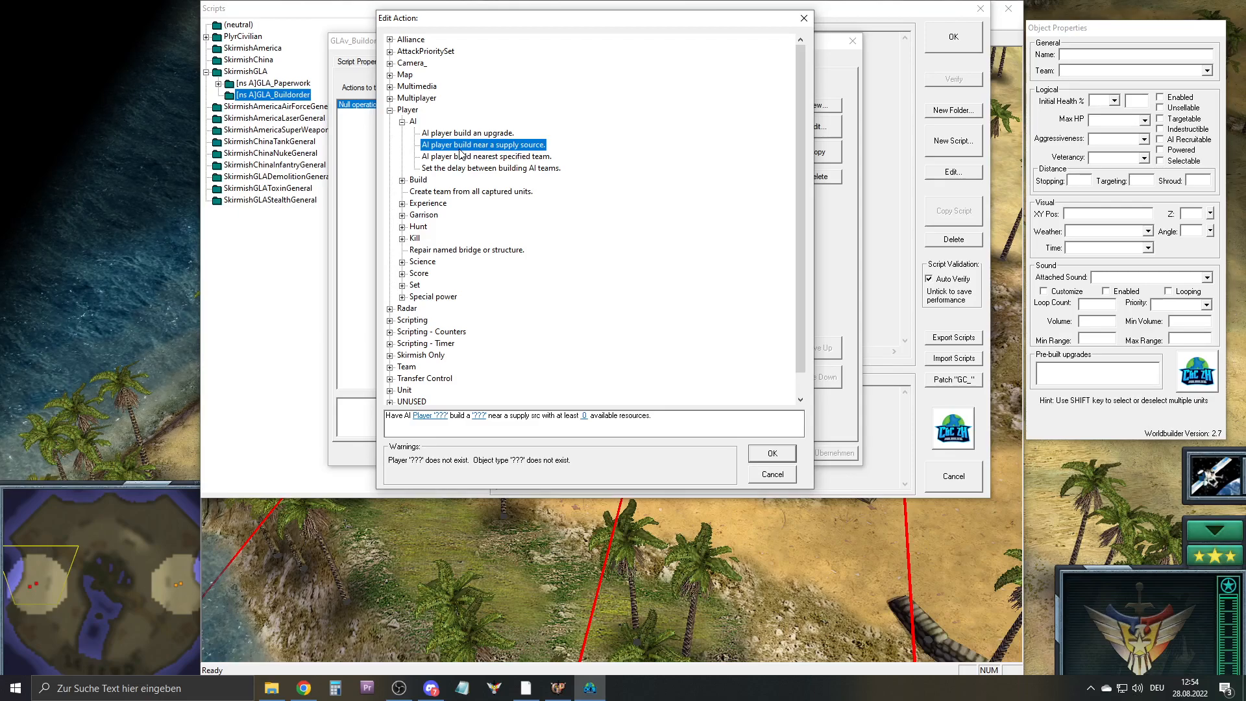
Set the player parameter of the supply source build action to <This Player>
click(422, 416)
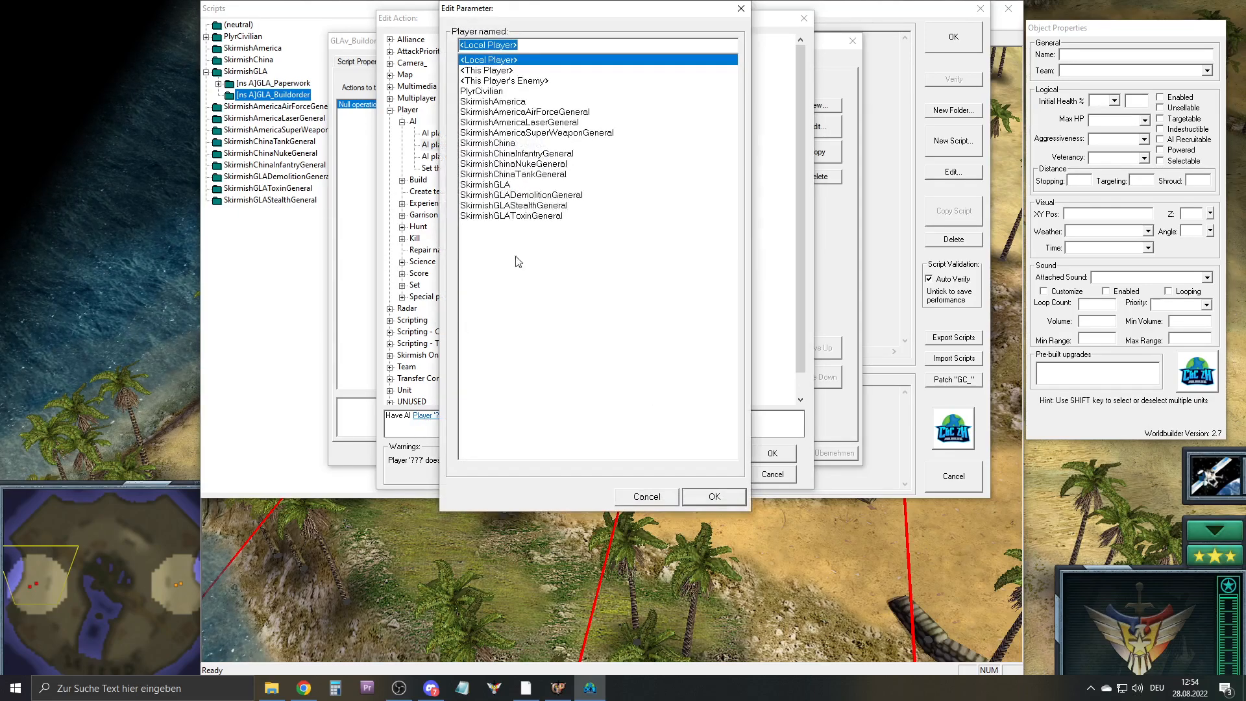
click(501, 72)
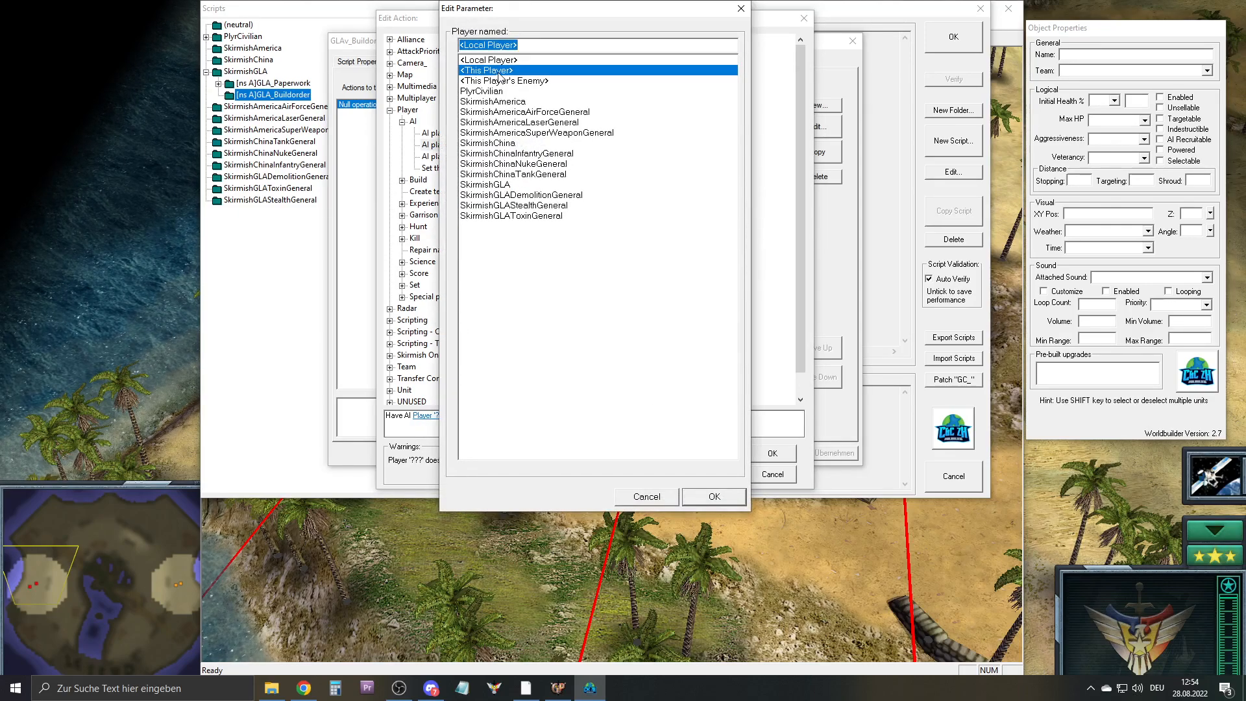
click(708, 492)
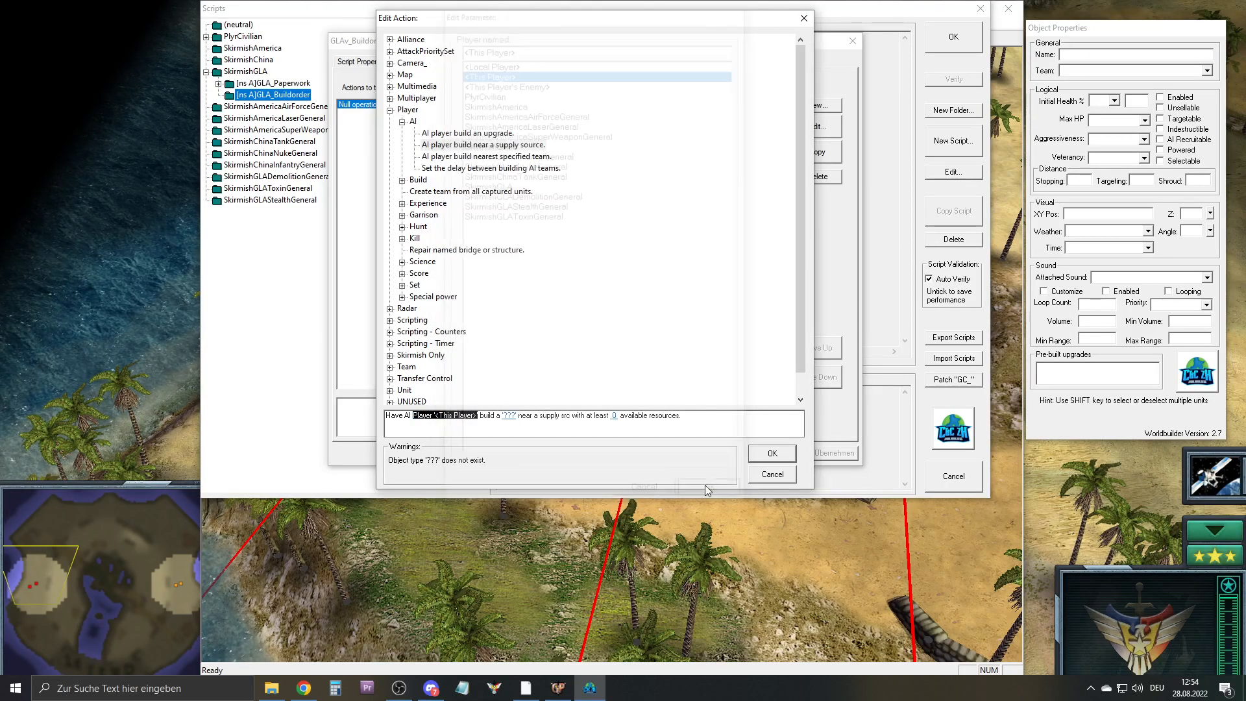
Set the object parameter of the supply source build action to the GLA structure GLASupplyStash
click(508, 416)
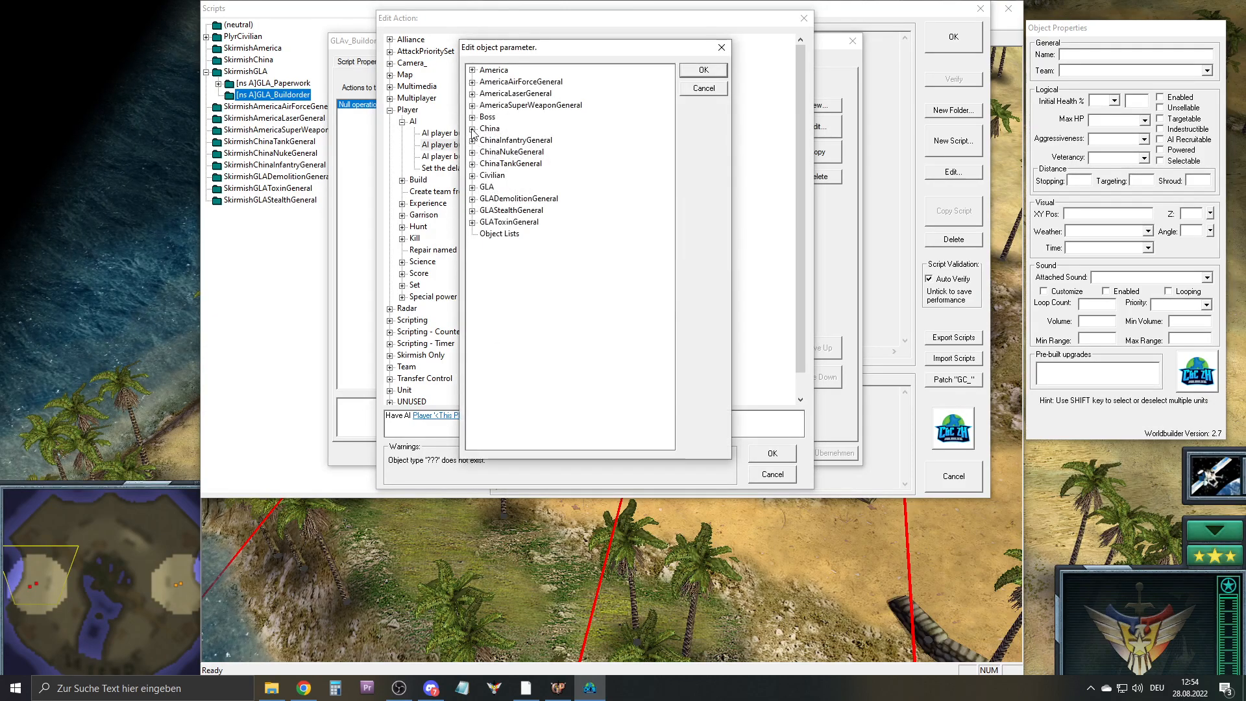
click(473, 187)
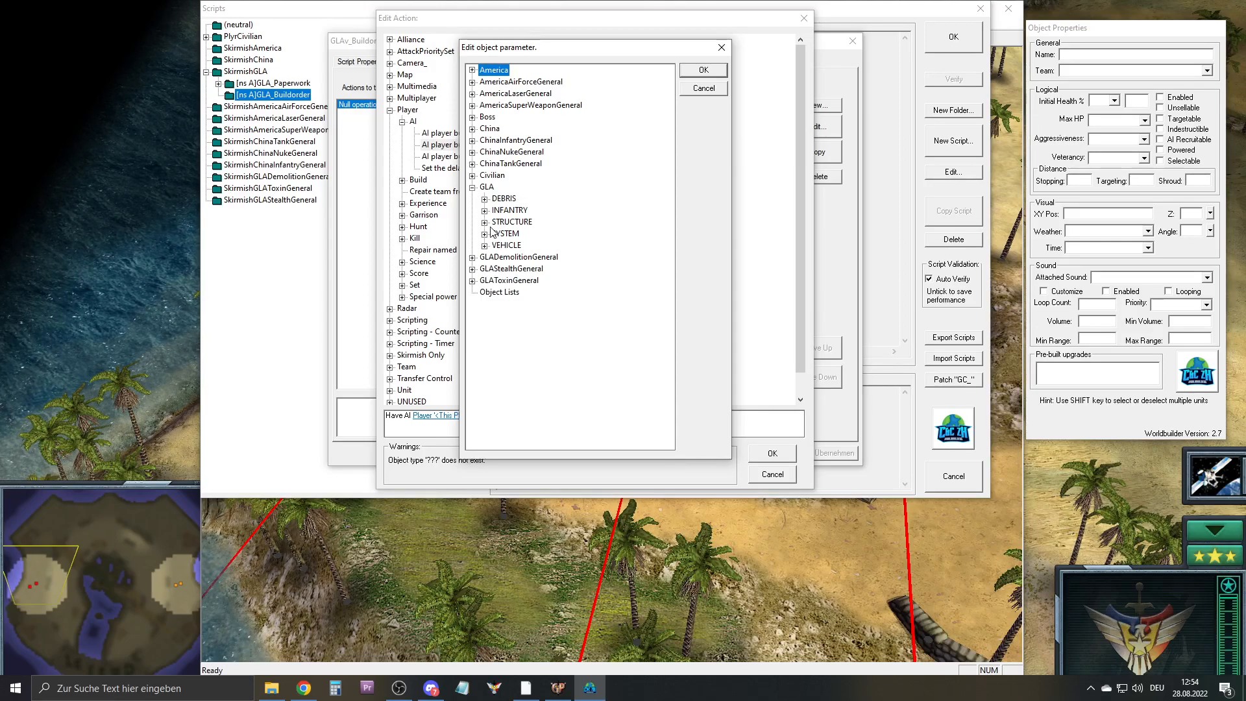
click(485, 222)
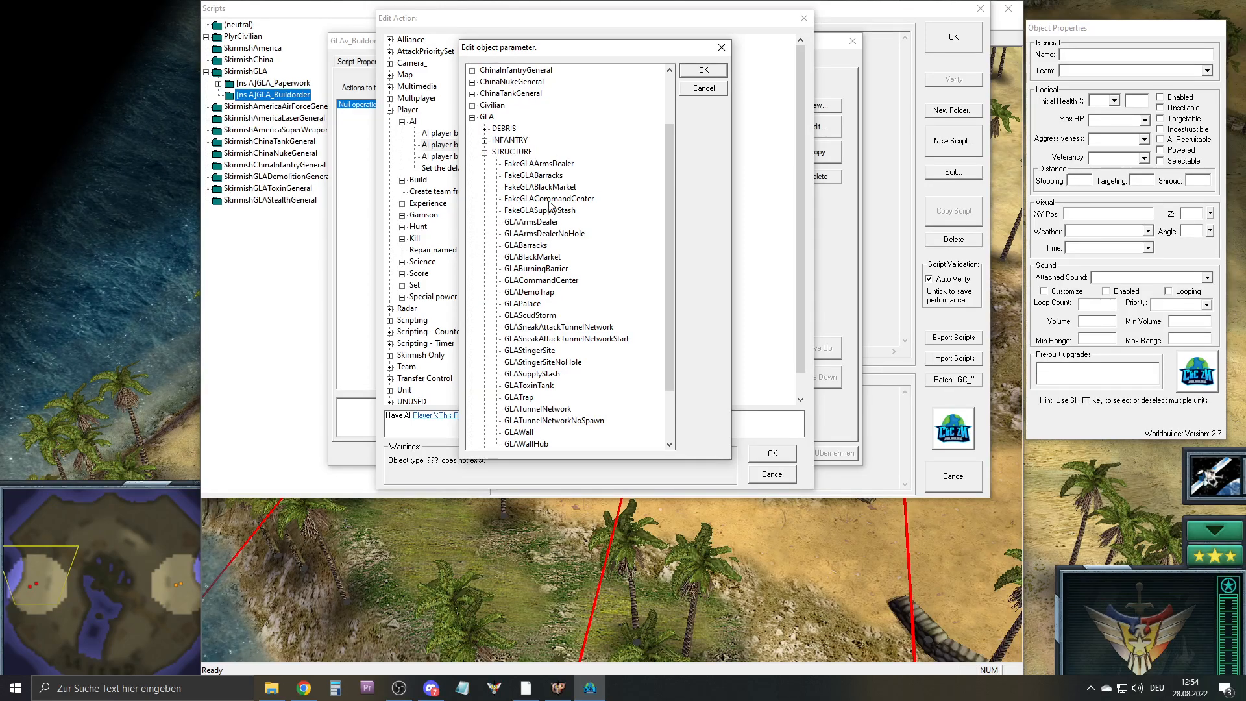
scroll(574, 235, down, 2)
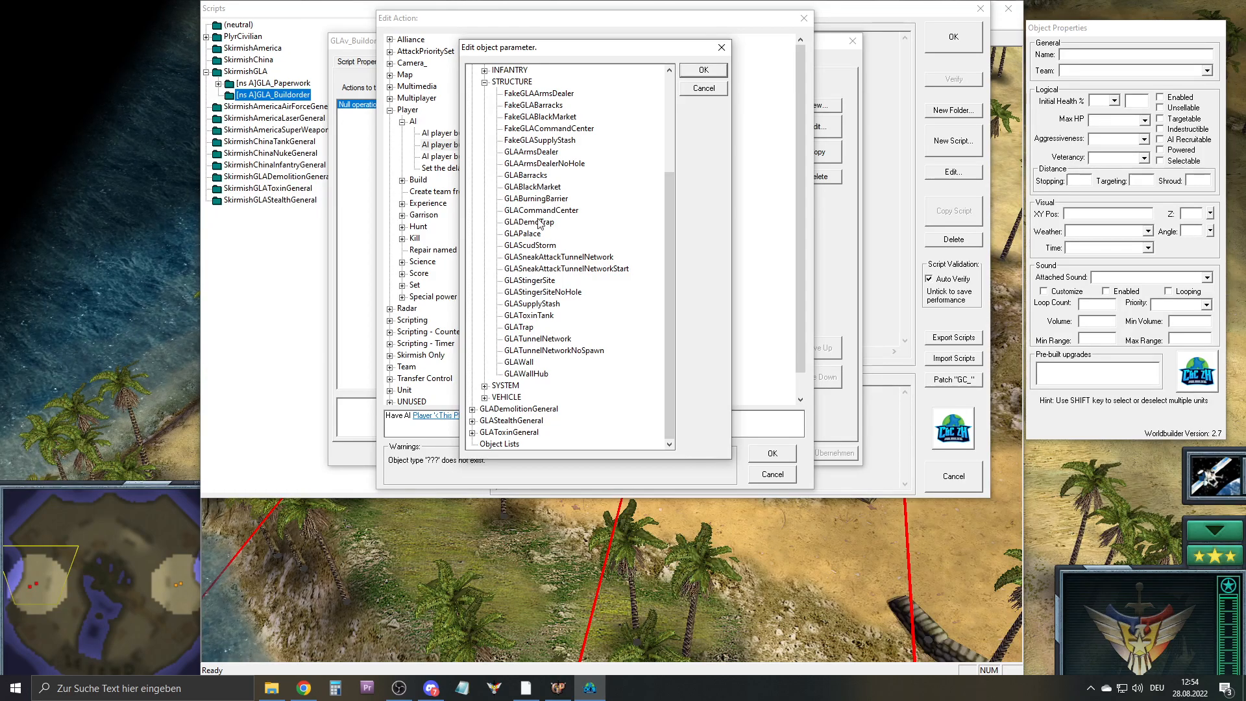
click(532, 304)
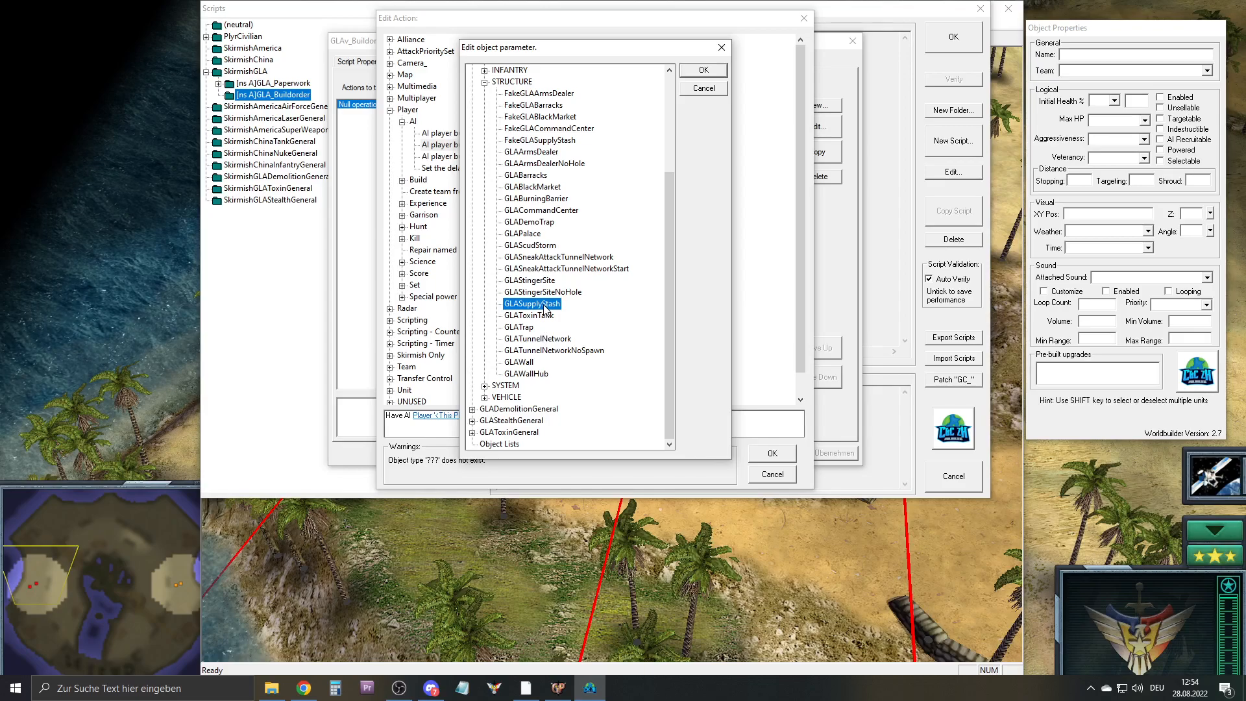
click(704, 70)
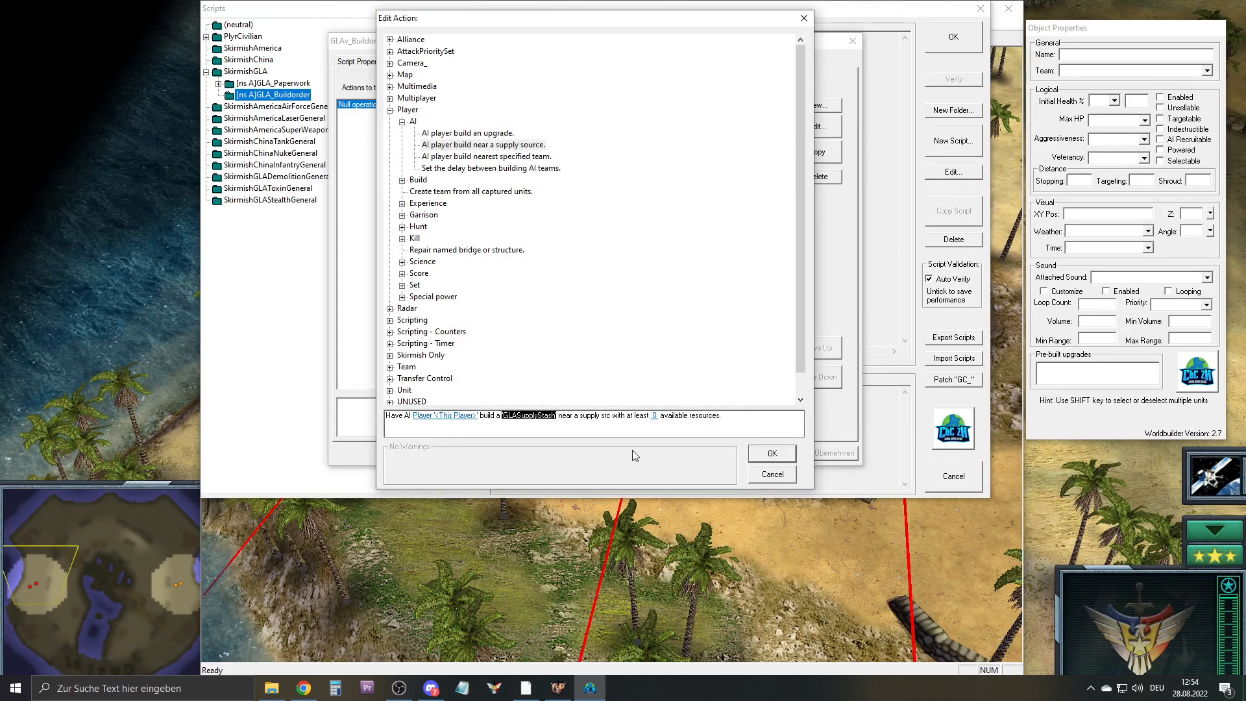
Require at least 25000 available resources for the supply source build action and accept the finished 1stSupply script
click(654, 415)
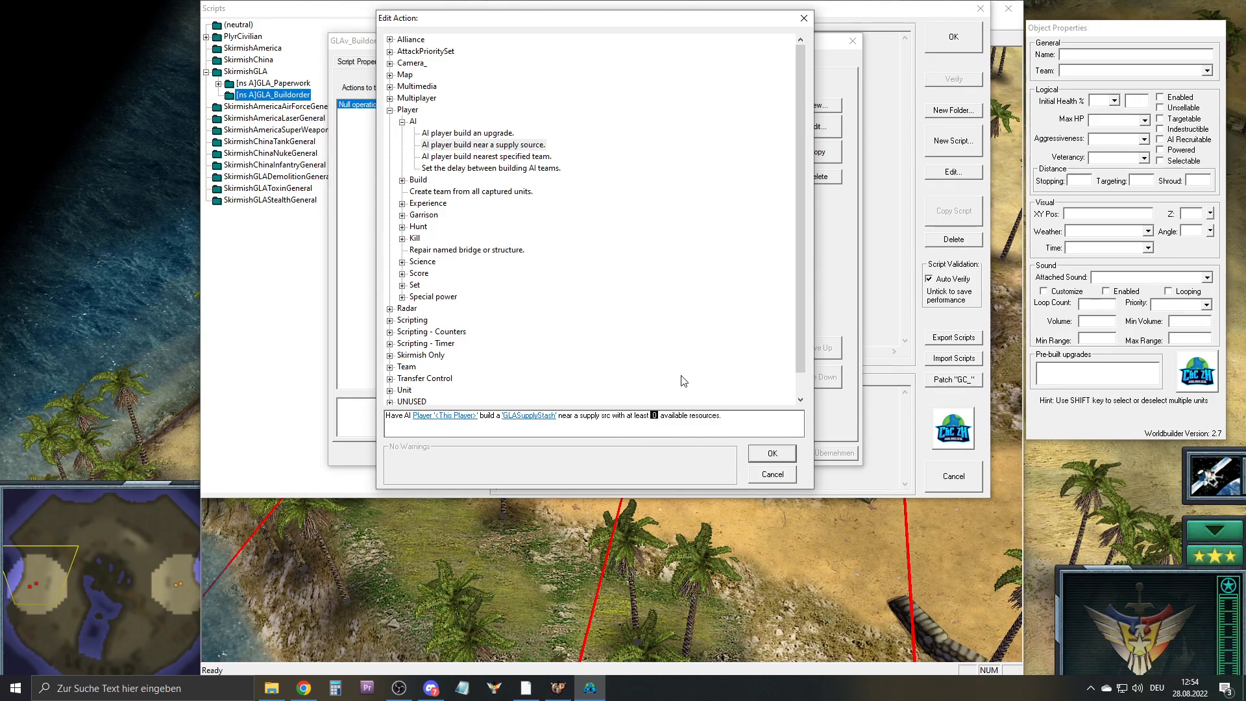
click(655, 416)
text(25000)
key(Return)
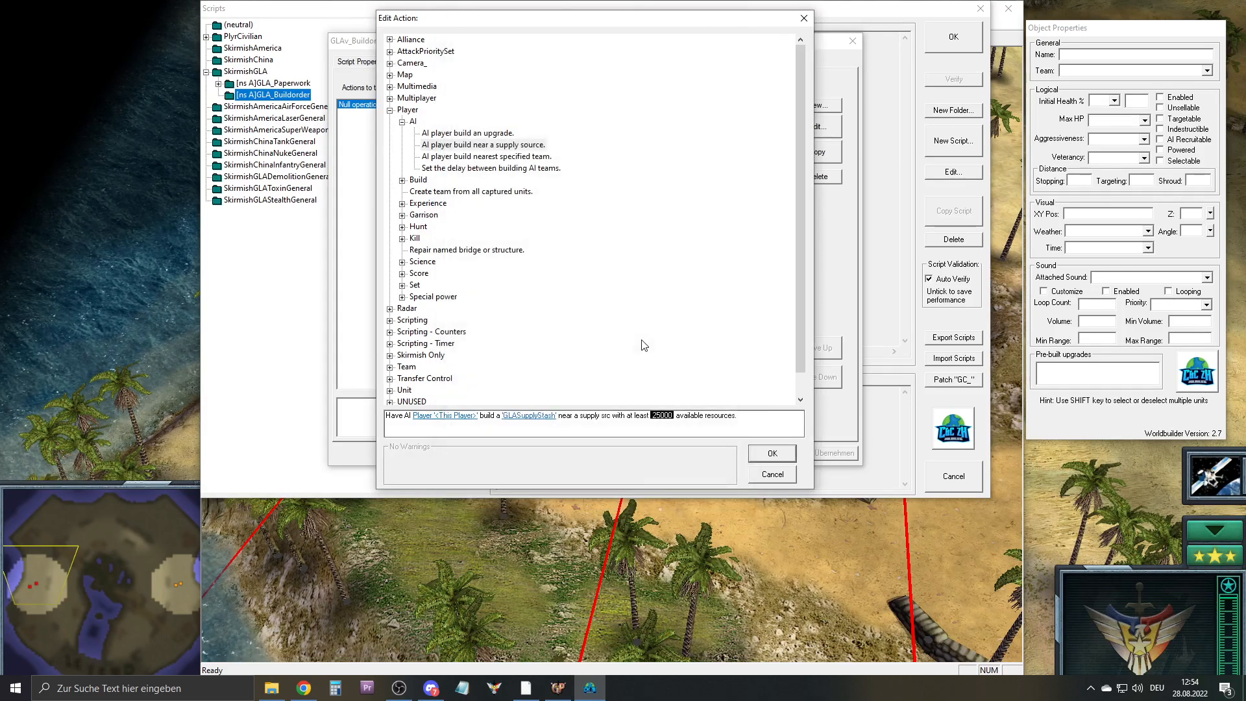
key(Return)
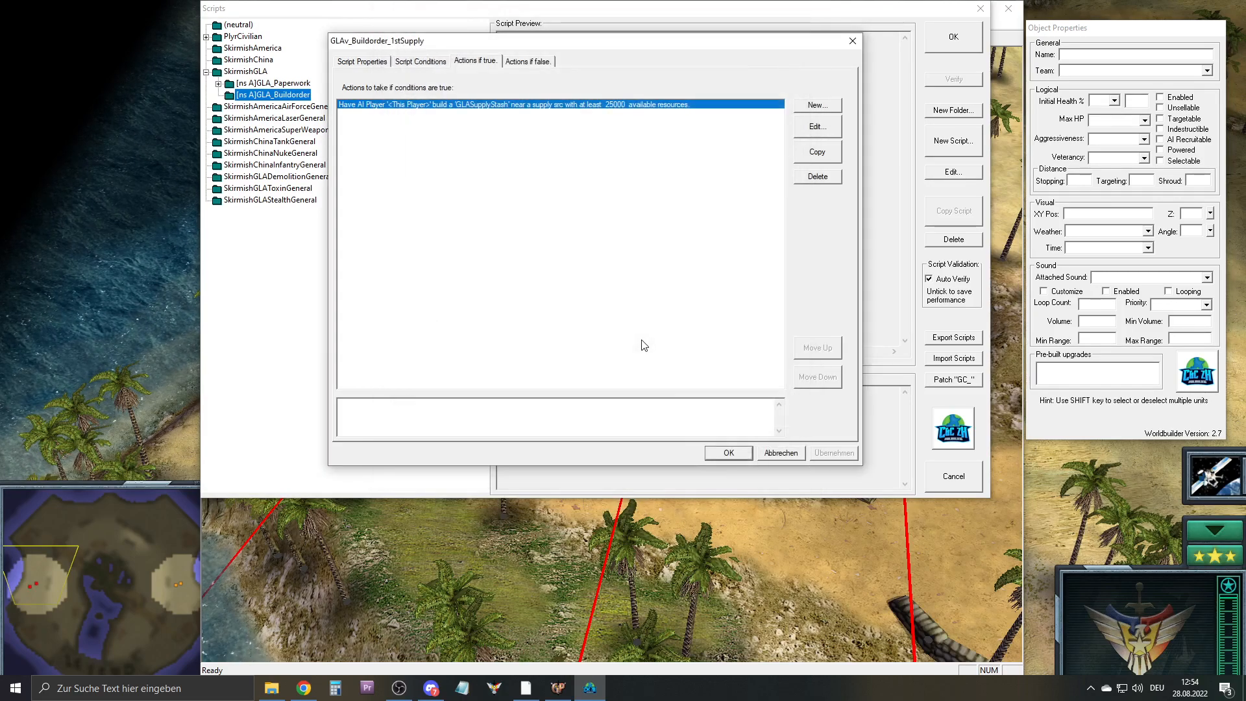
click(726, 453)
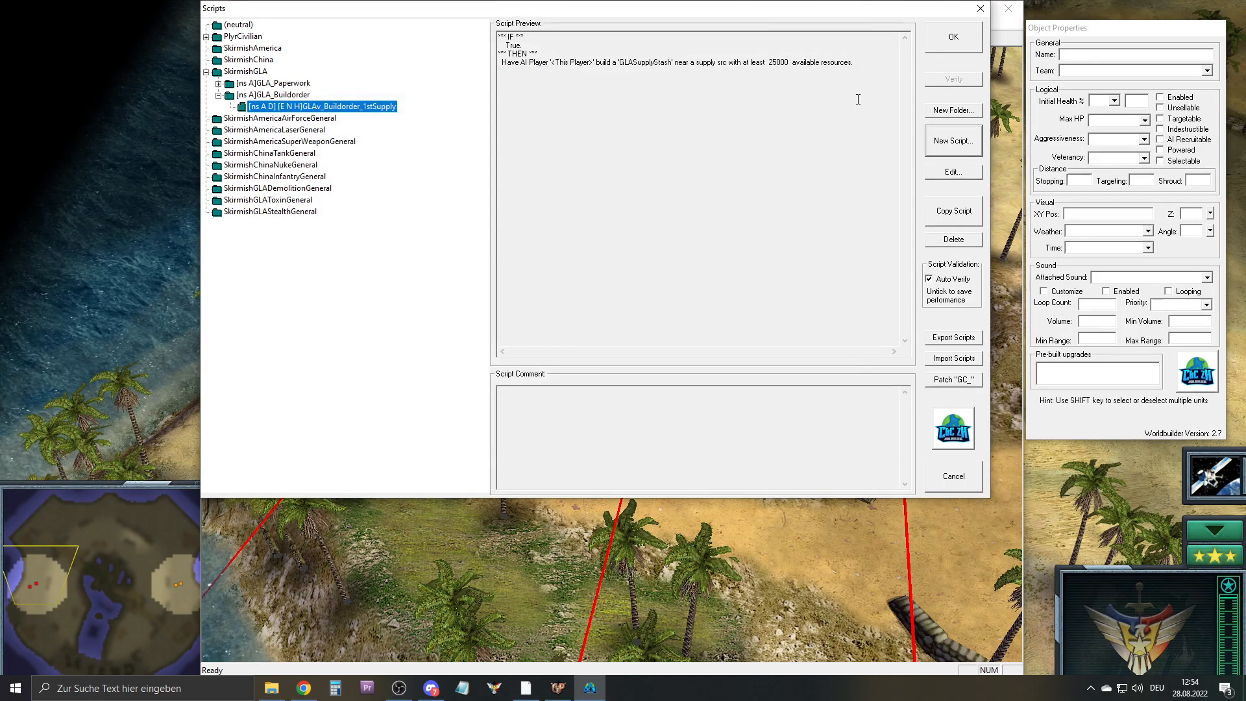
Accept the script changes, save the map, and switch to Zero Hour to restart the match
click(961, 29)
click(242, 39)
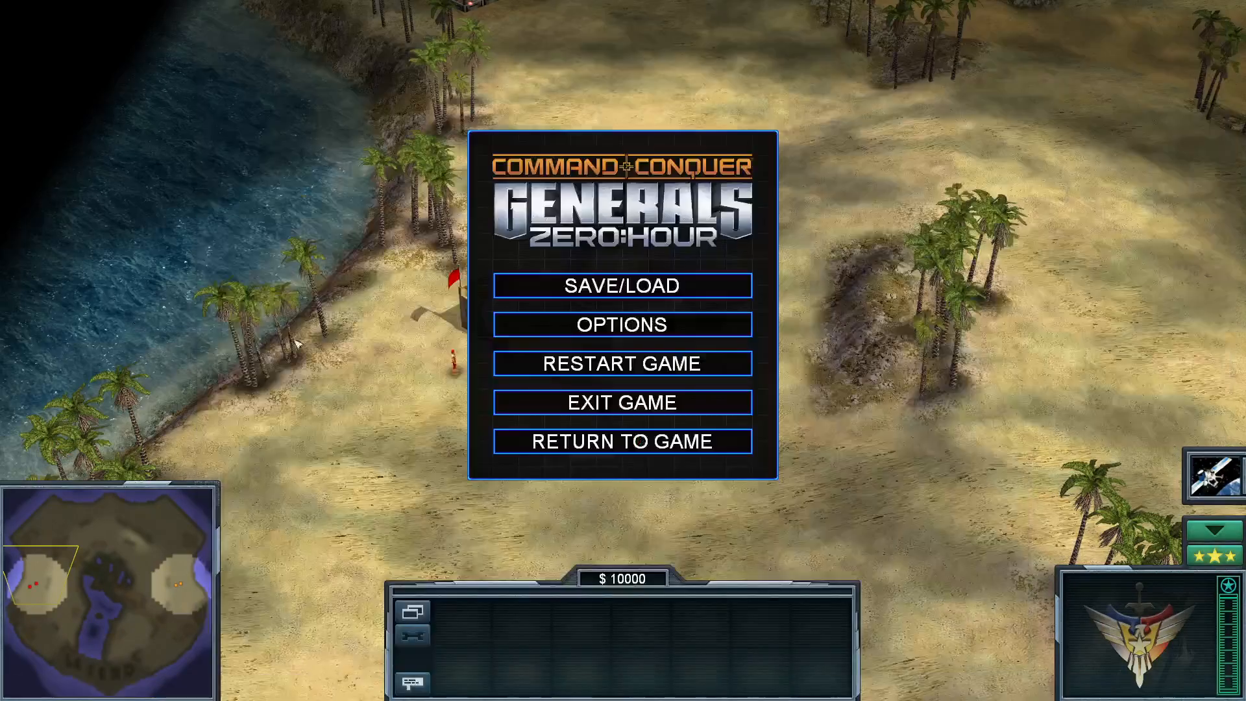
click(598, 361)
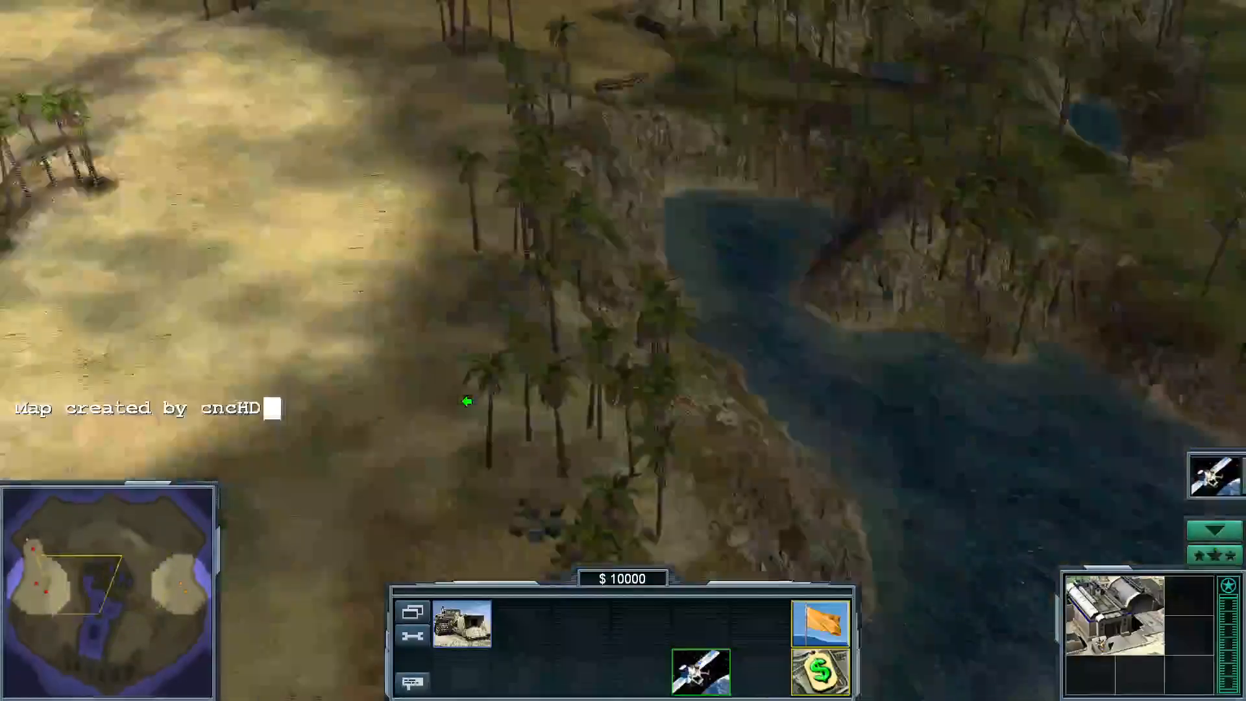
Watch the GLA AI's base in the running match and examine how it builds its Supply Stash beside the supply source
right_drag(467, 401, 564, 380)
right_click(565, 380)
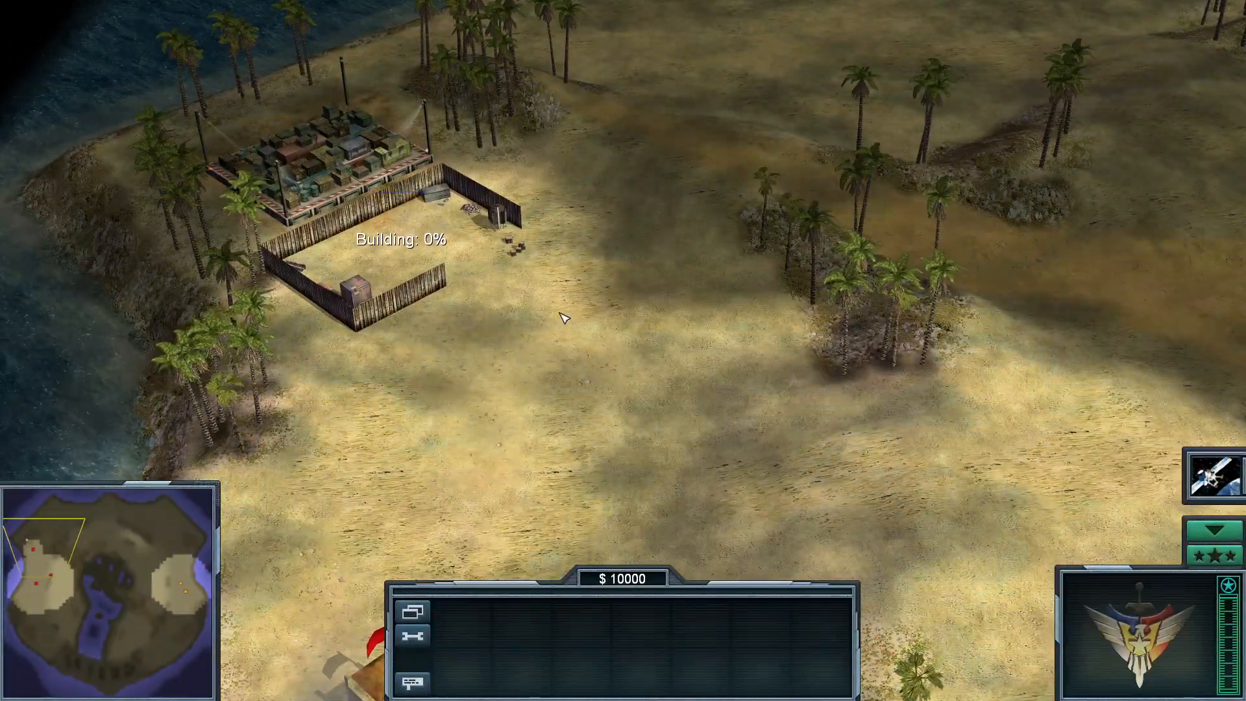
right_drag(560, 316, 547, 254)
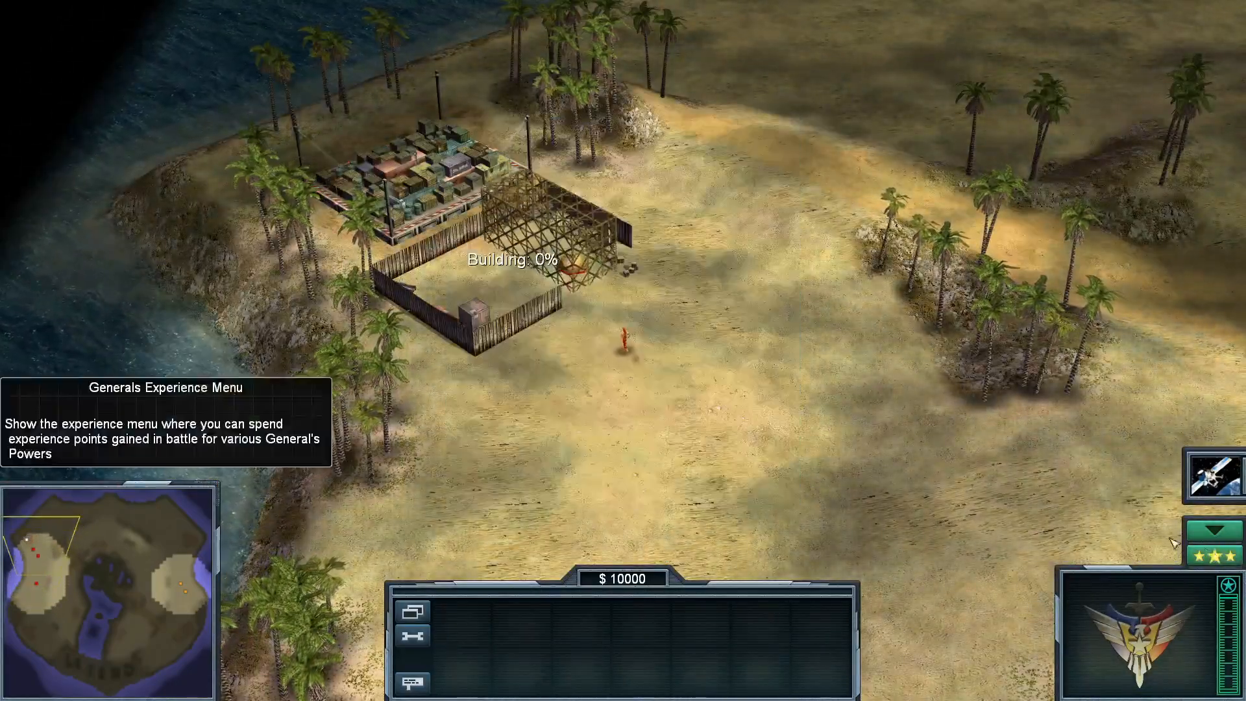
right_drag(584, 199, 594, 337)
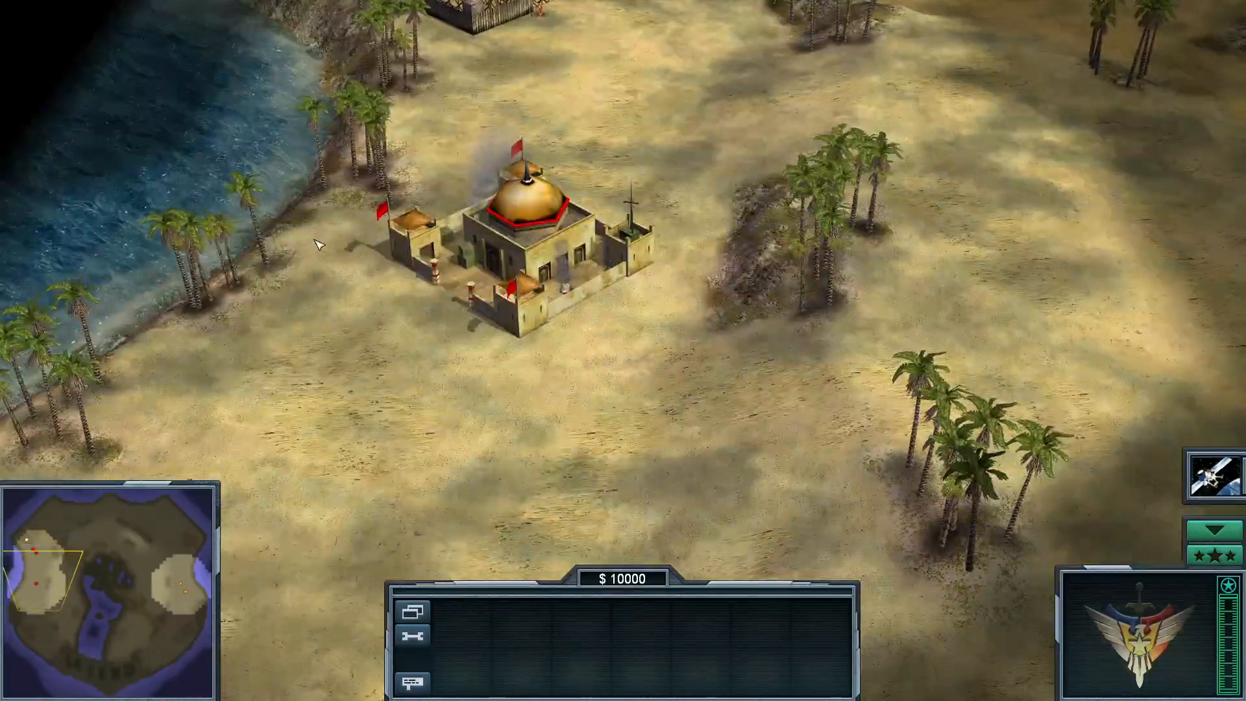
drag(650, 438, 651, 438)
right_drag(614, 363, 594, 231)
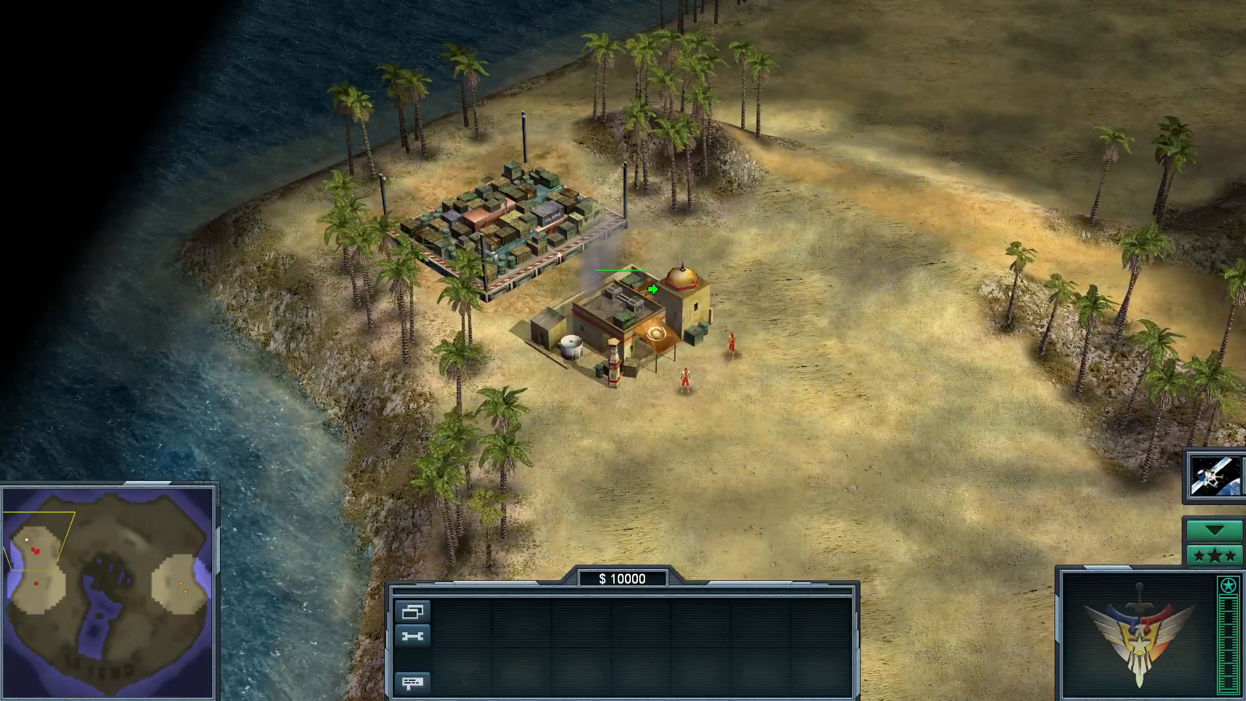
right_drag(648, 288, 668, 301)
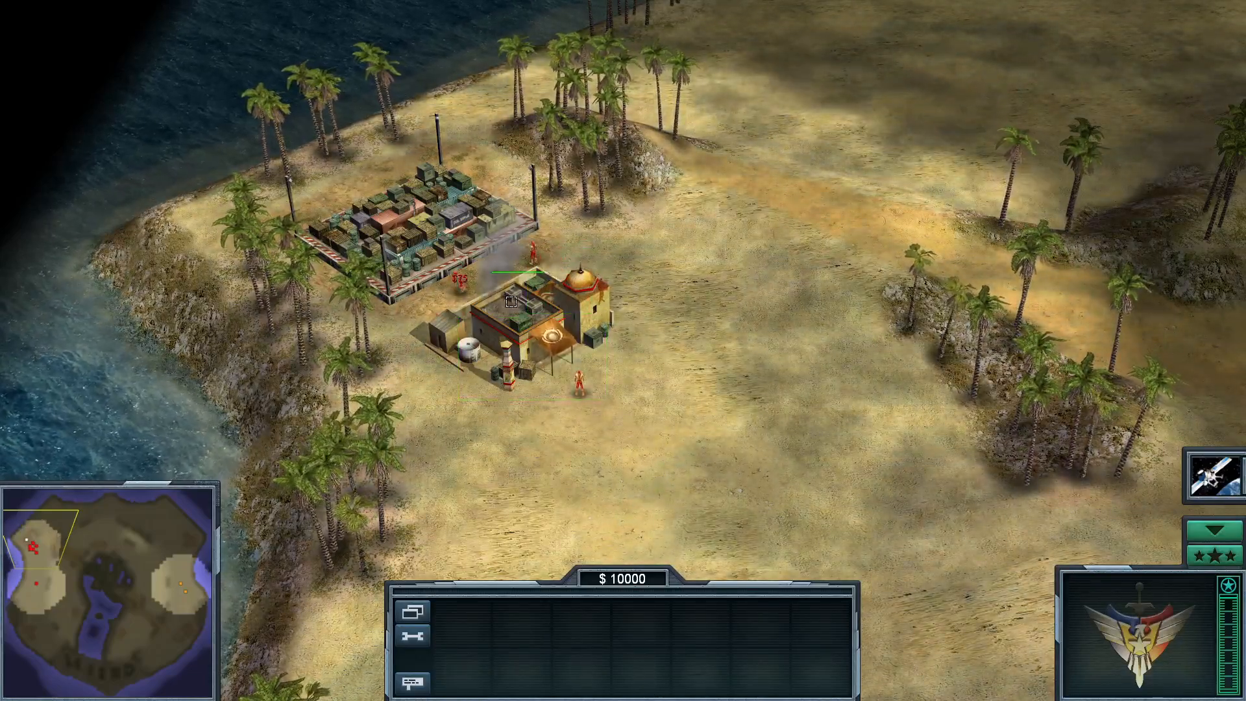
middle_drag(511, 301, 466, 325)
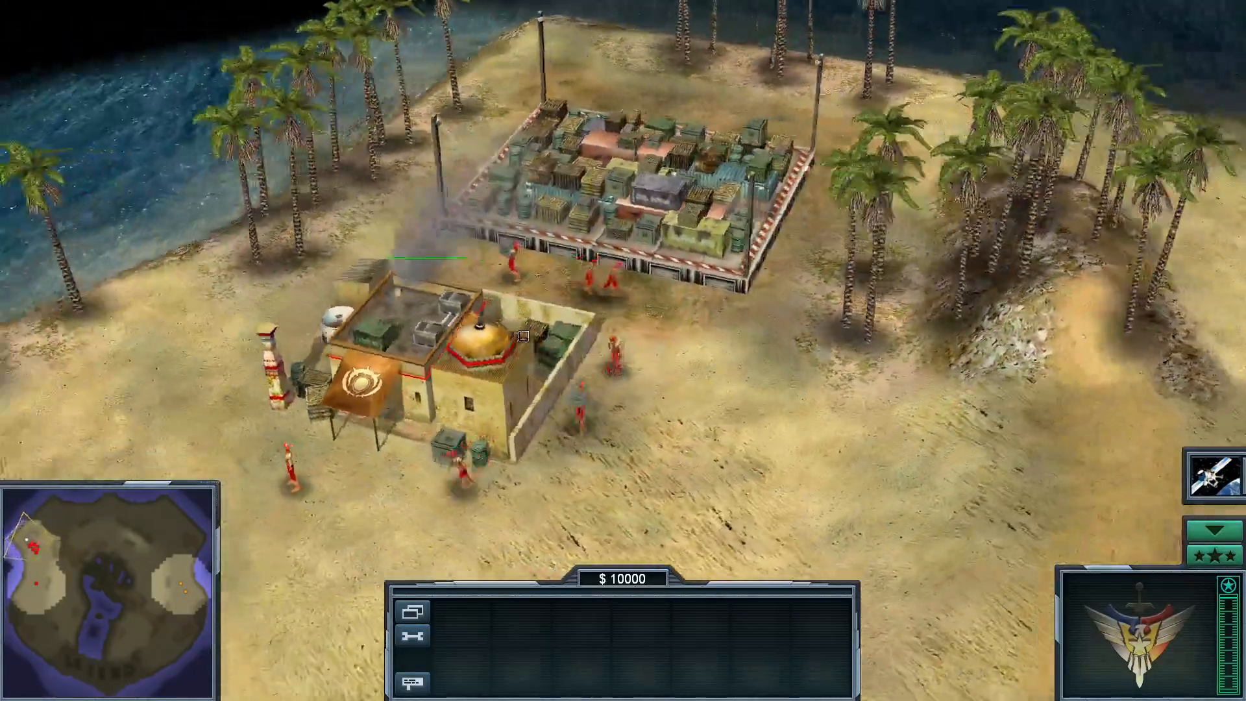
middle_drag(523, 336, 548, 350)
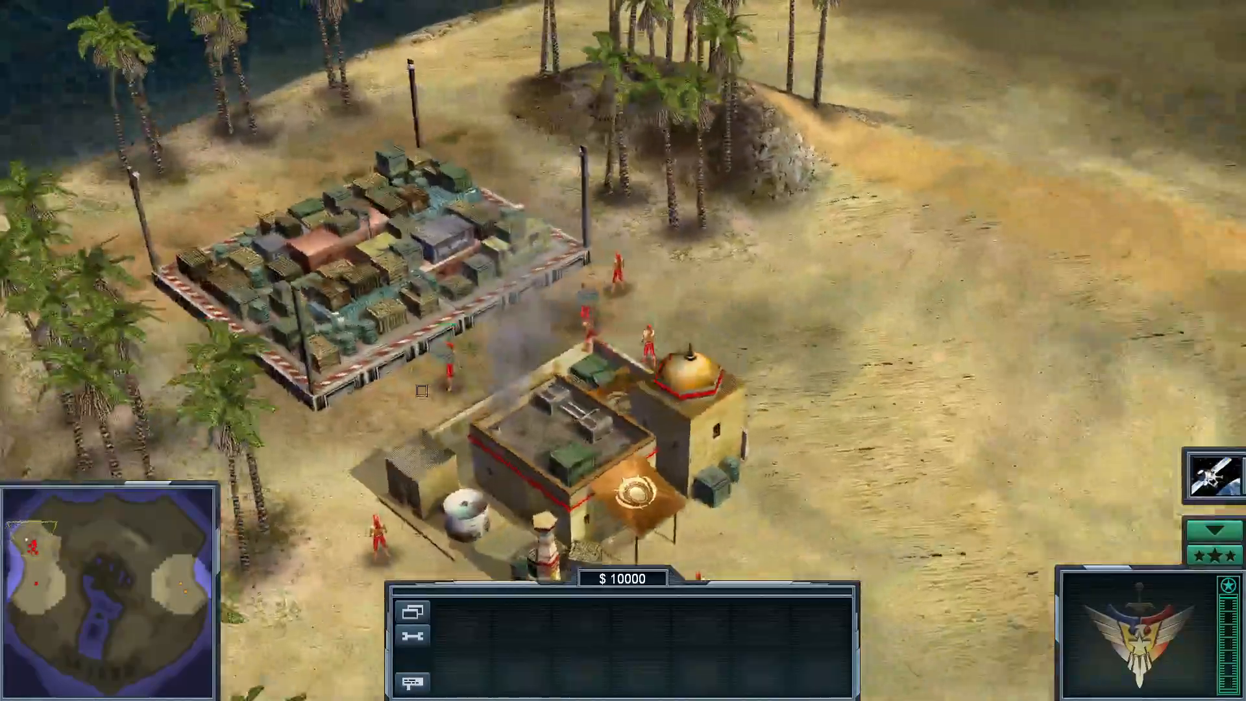
middle_drag(422, 390, 458, 410)
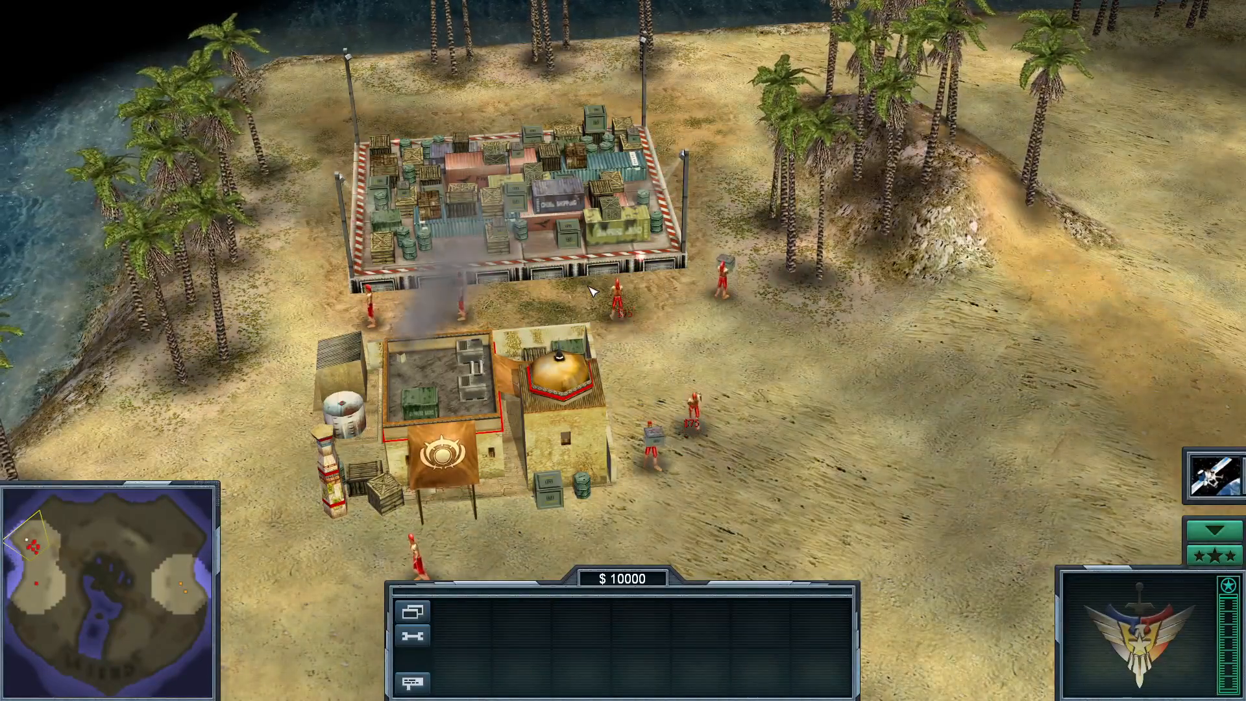
scroll(591, 291, down, 5)
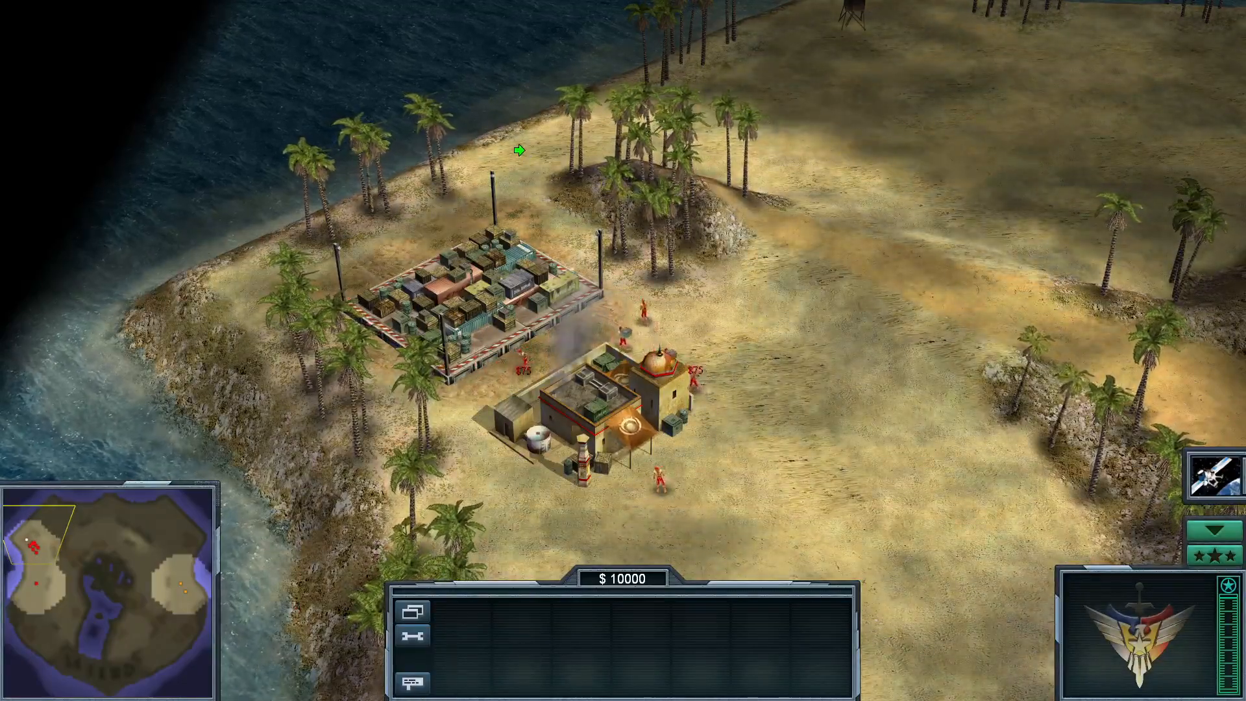
right_drag(523, 157, 473, 618)
Pause the match and switch back to Worldbuilder with the map's script list open
key(Escape)
key(super)
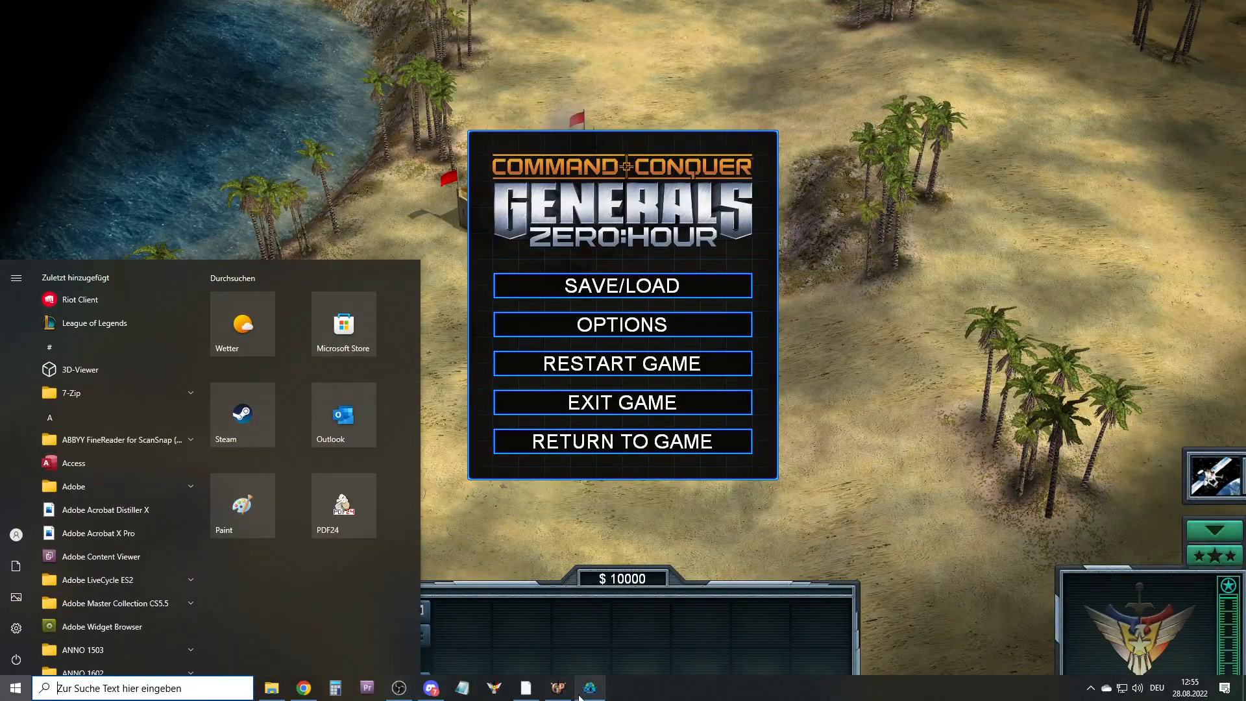
click(590, 689)
click(710, 38)
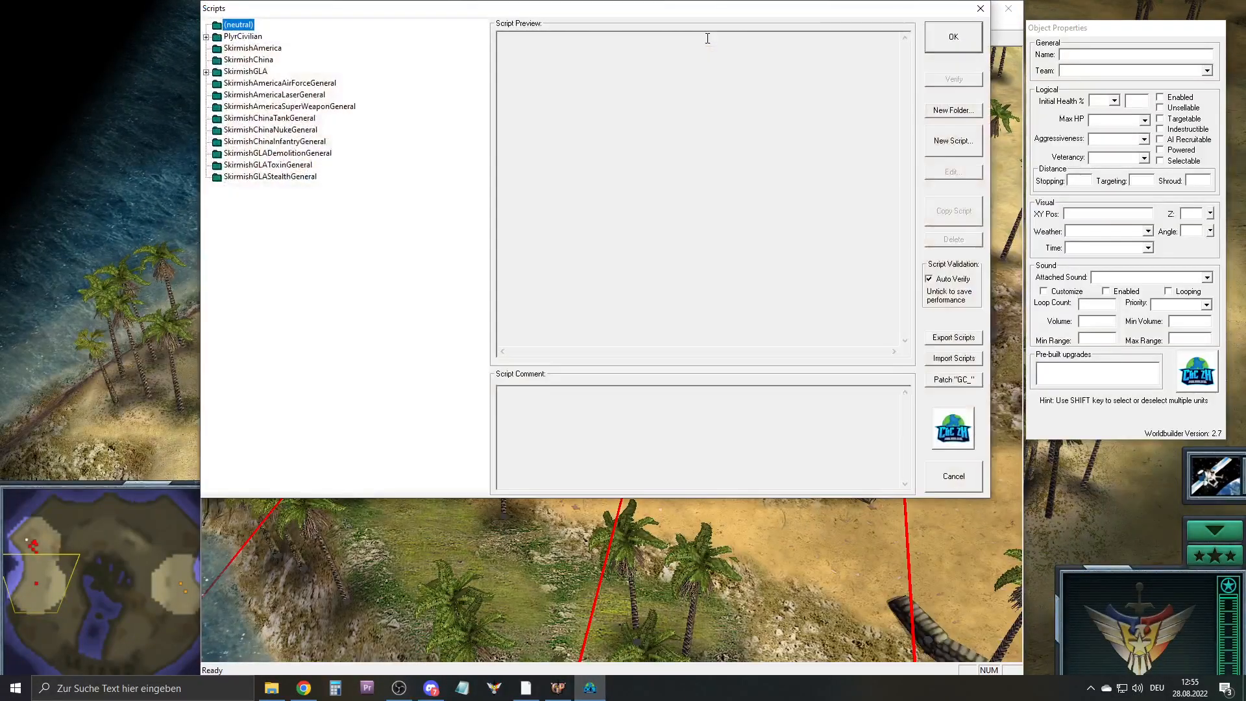
Duplicate the GLAv_Buildorder_1stSupply script in SkirmishGLA's GLA_Buildorder folder
click(206, 71)
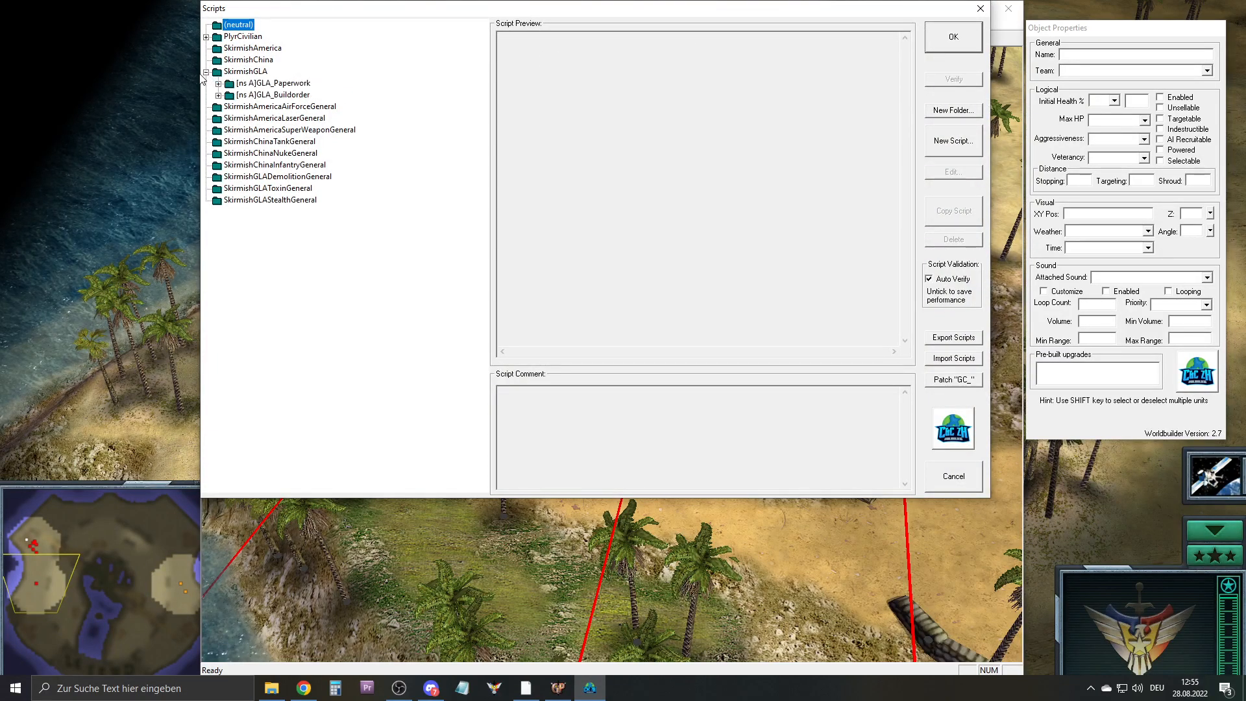
click(219, 94)
click(292, 106)
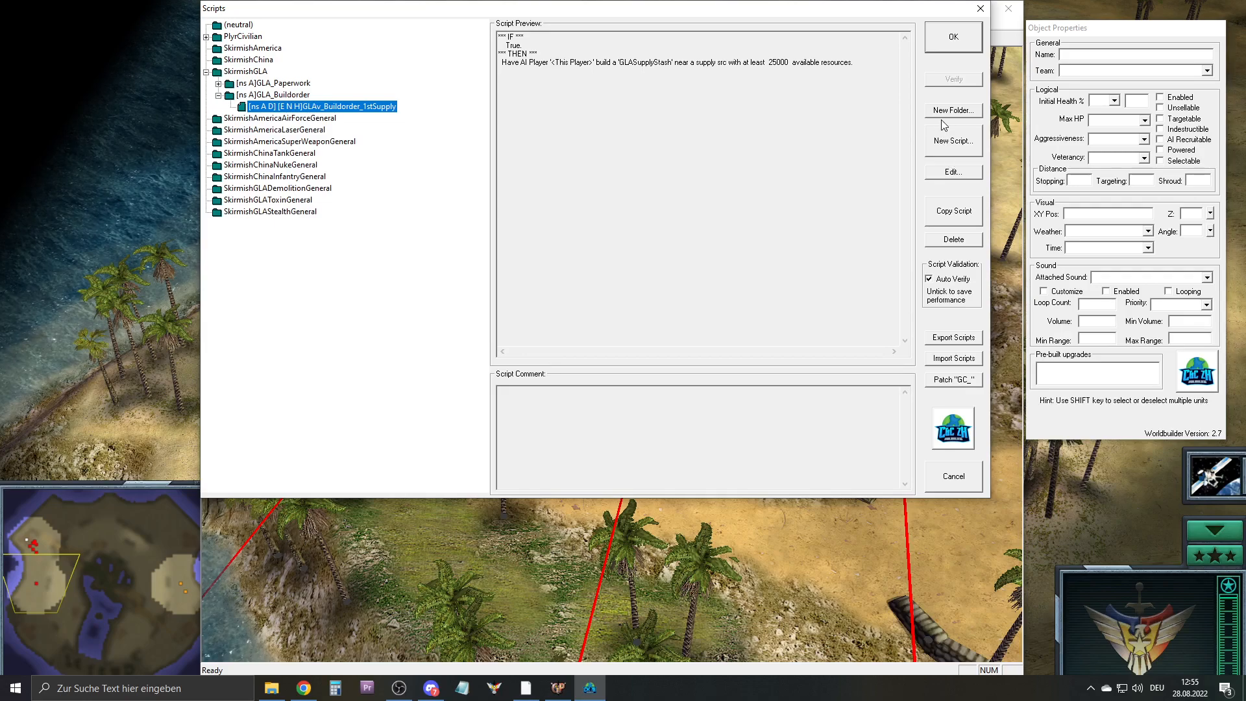
click(949, 213)
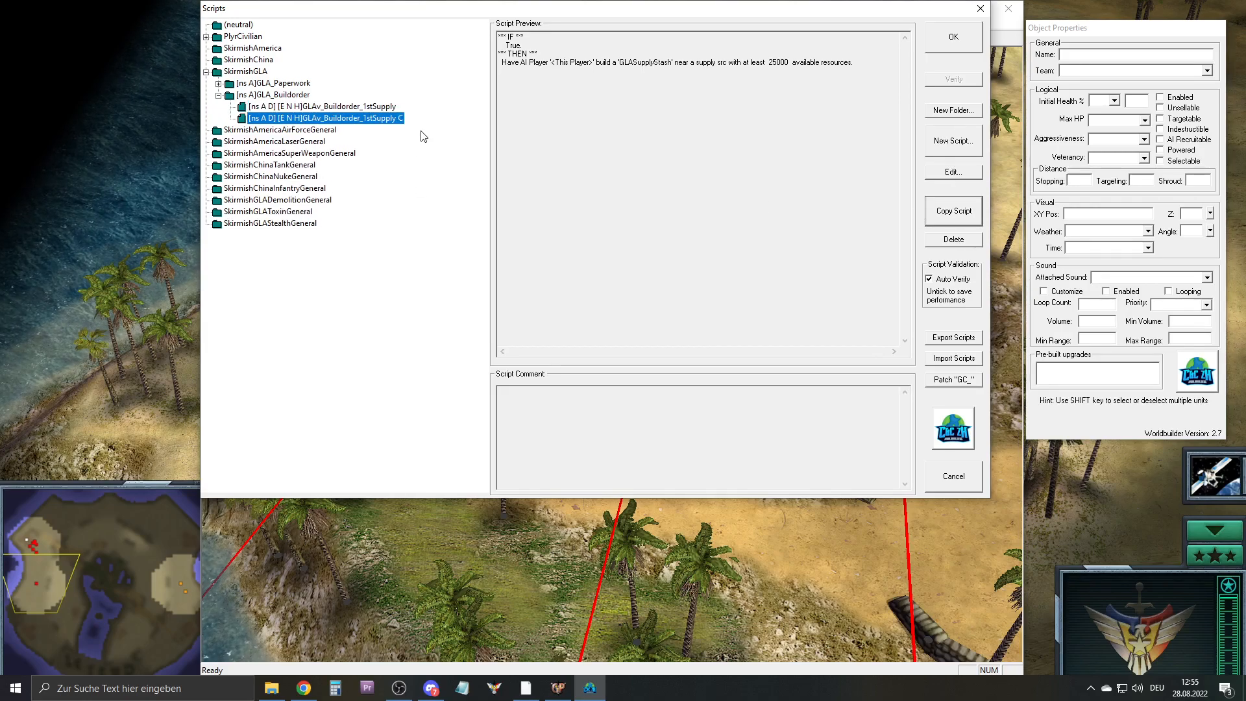
Rename the copied script GLAv_Buildorder_1stBarracks, keeping its True condition
double_click(381, 119)
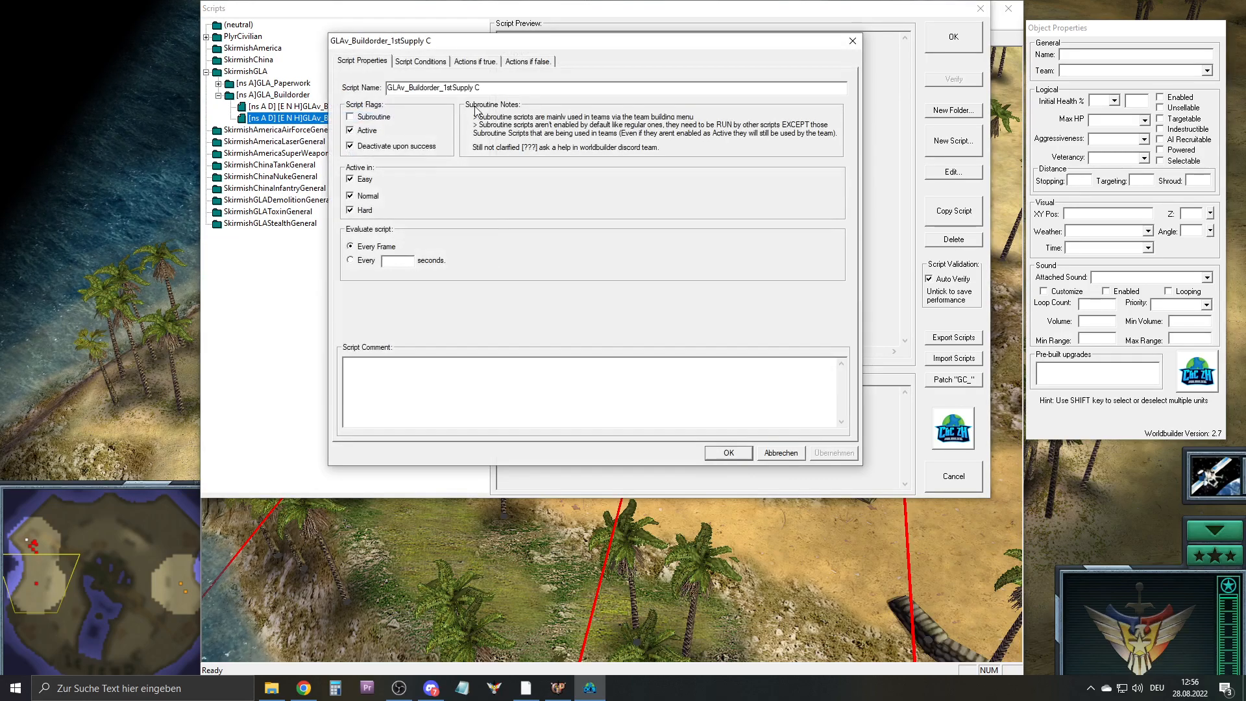
drag(471, 87, 705, 63)
text(Brarracks)
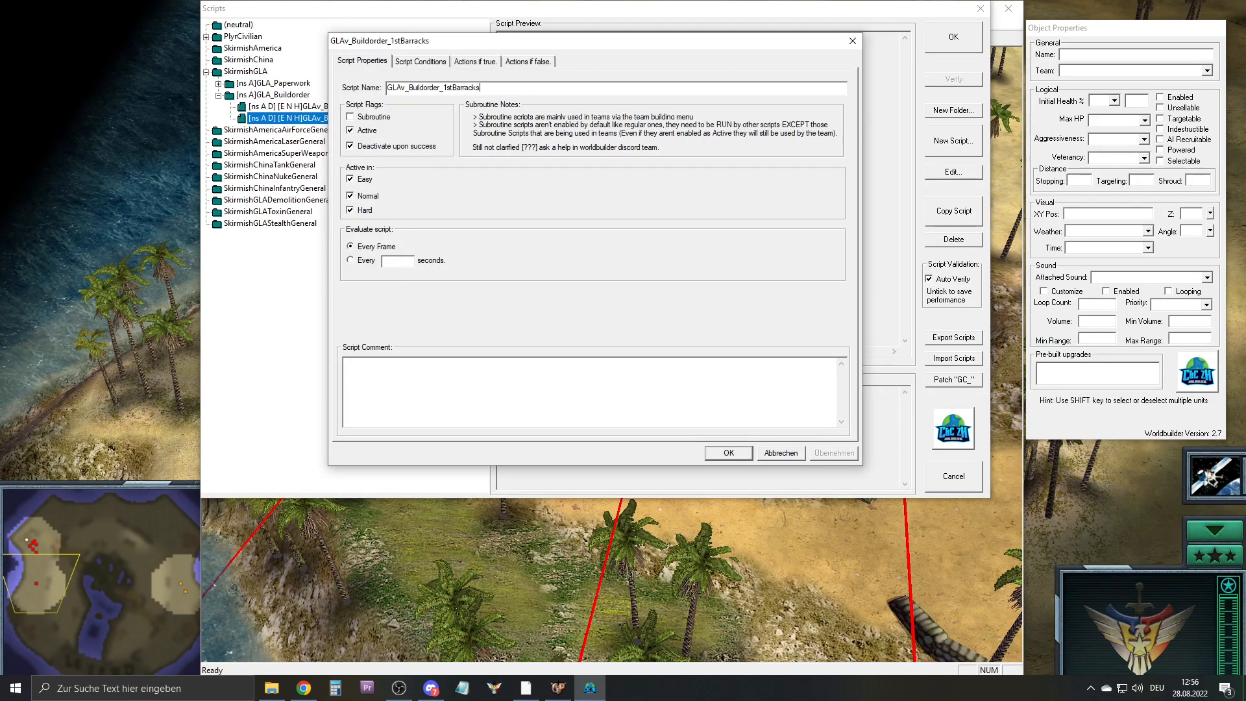
click(421, 62)
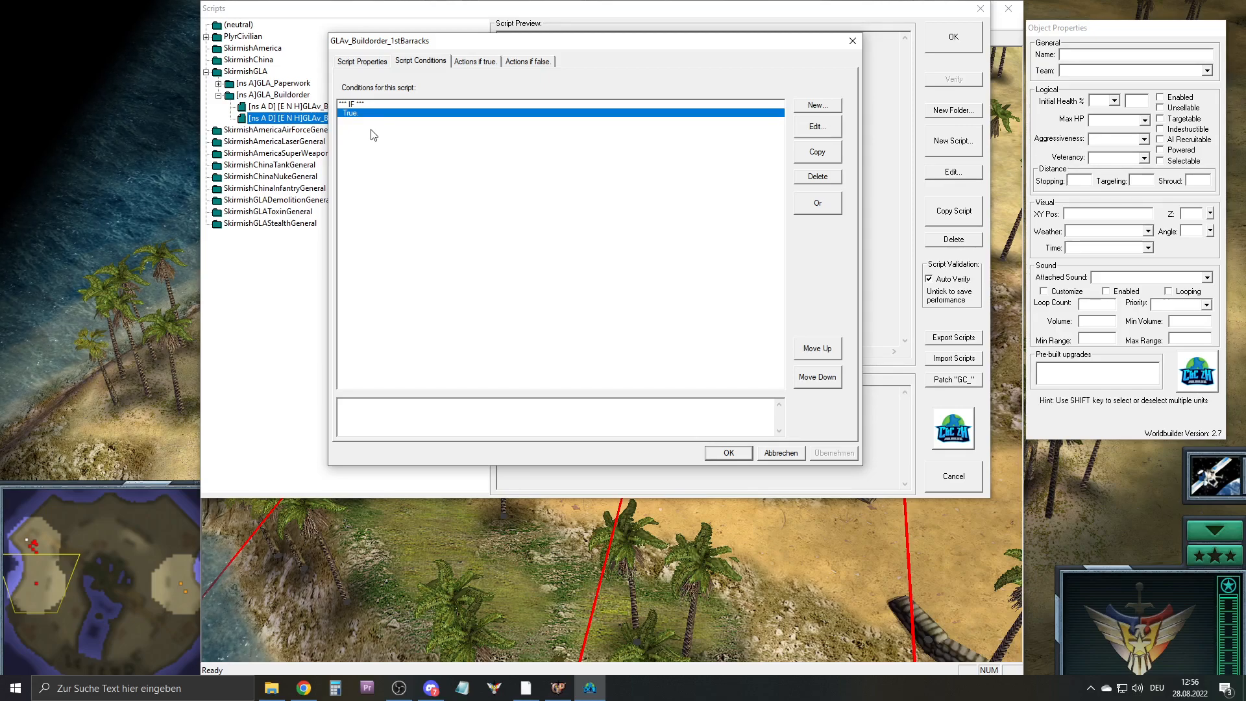
click(728, 453)
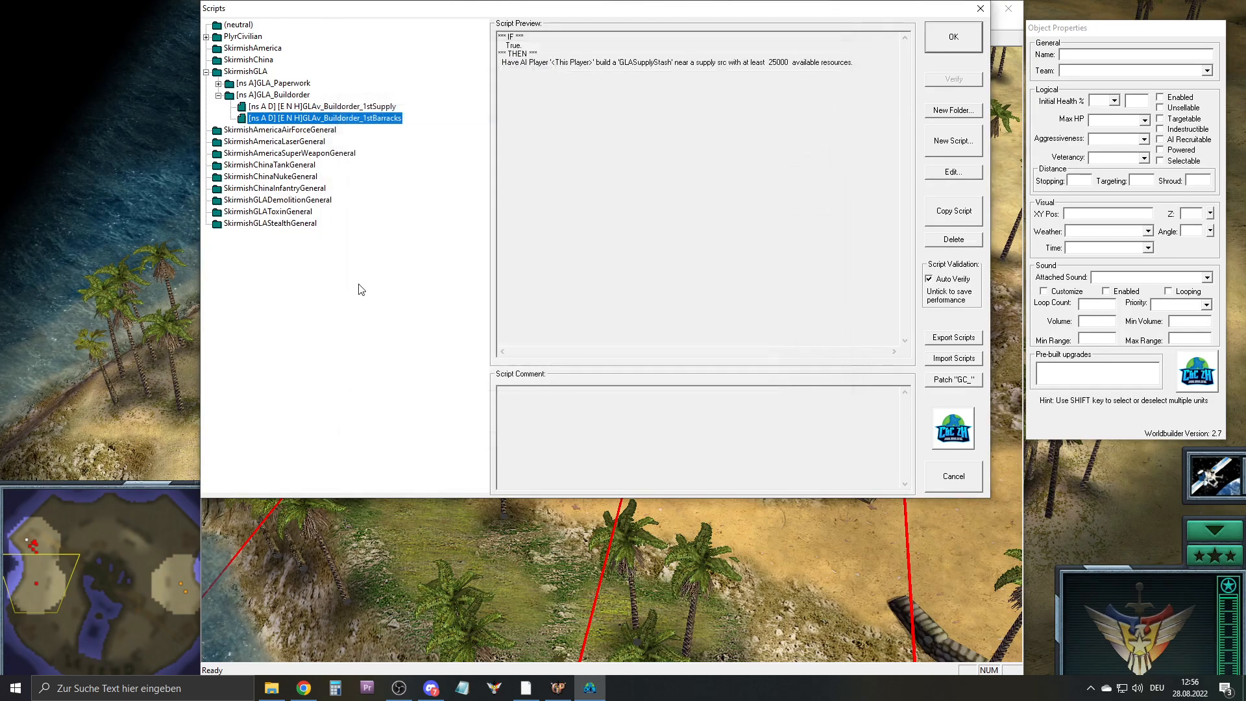
Add a seconds countdown timer set action to GLAv_Buildorder_1stSupply's true actions, naming the timer GLAv_1stBarracks
click(368, 108)
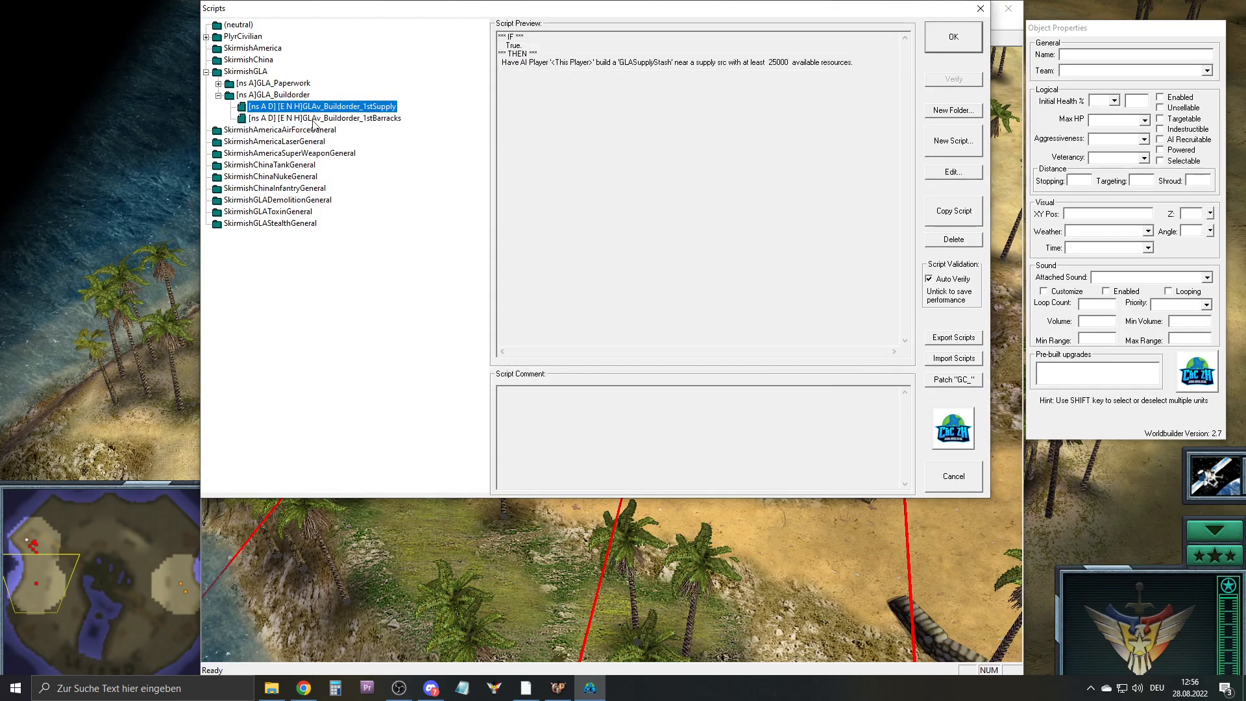
double_click(389, 107)
click(421, 60)
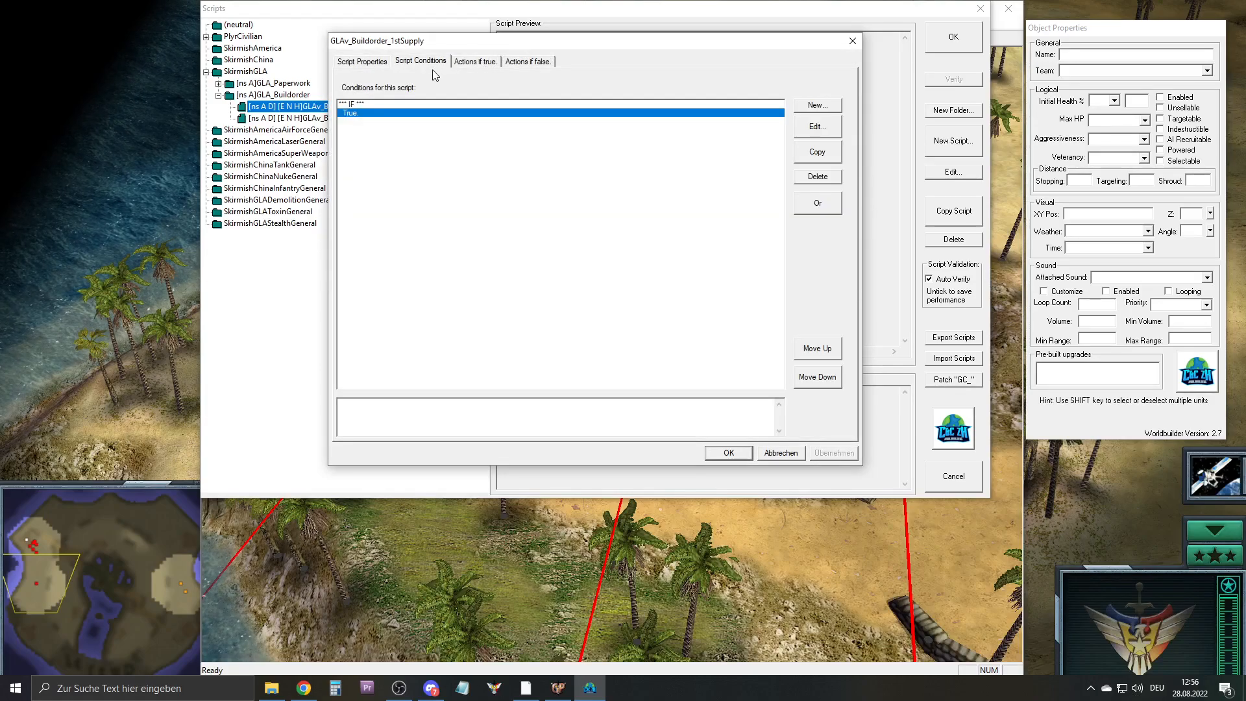
click(463, 63)
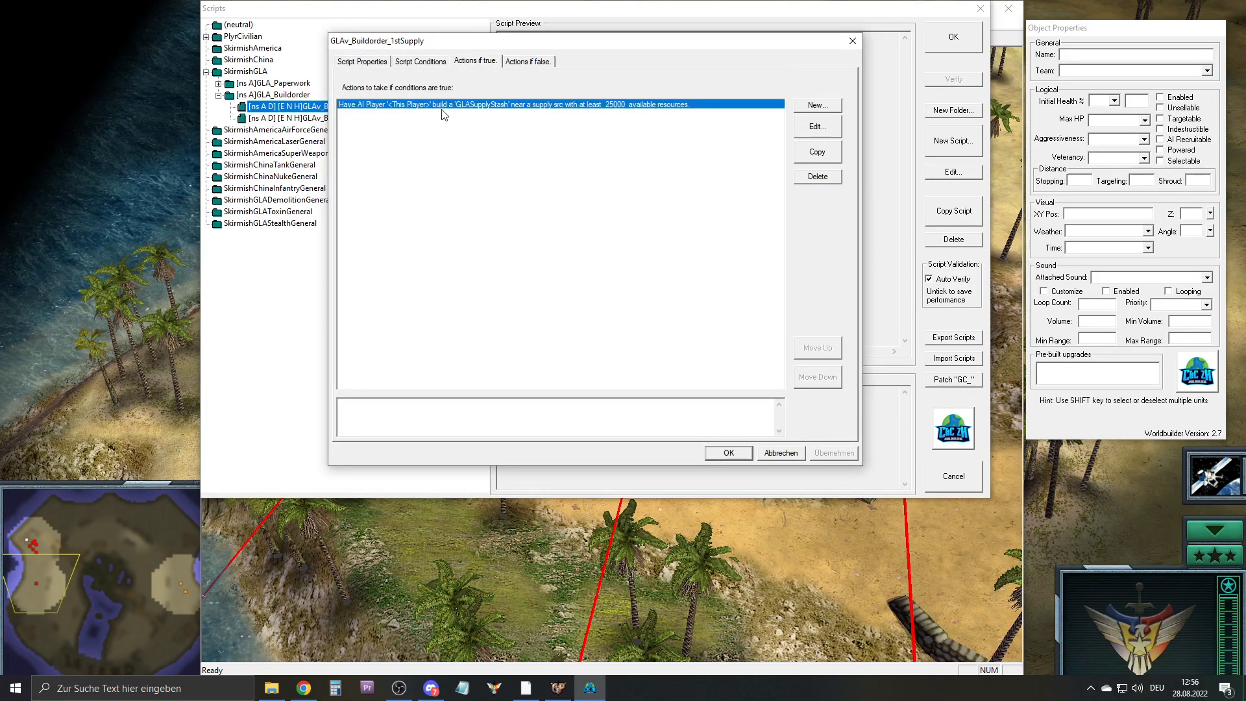
click(809, 105)
click(403, 133)
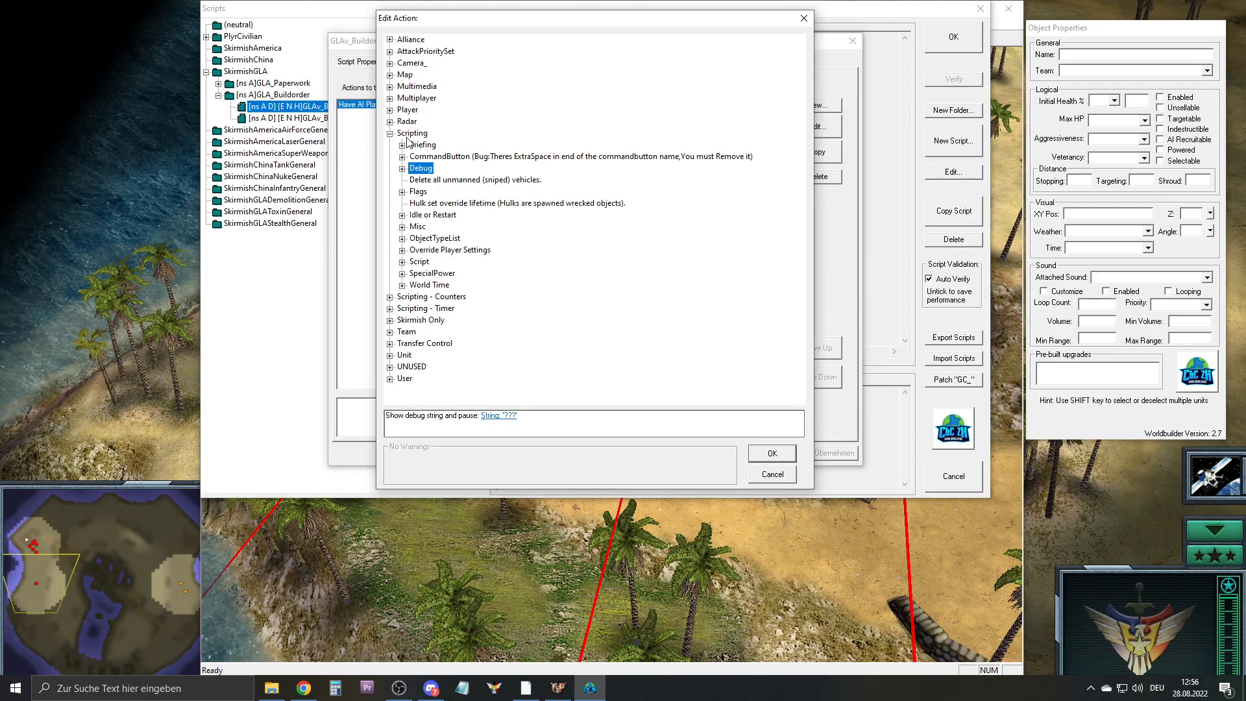
click(390, 308)
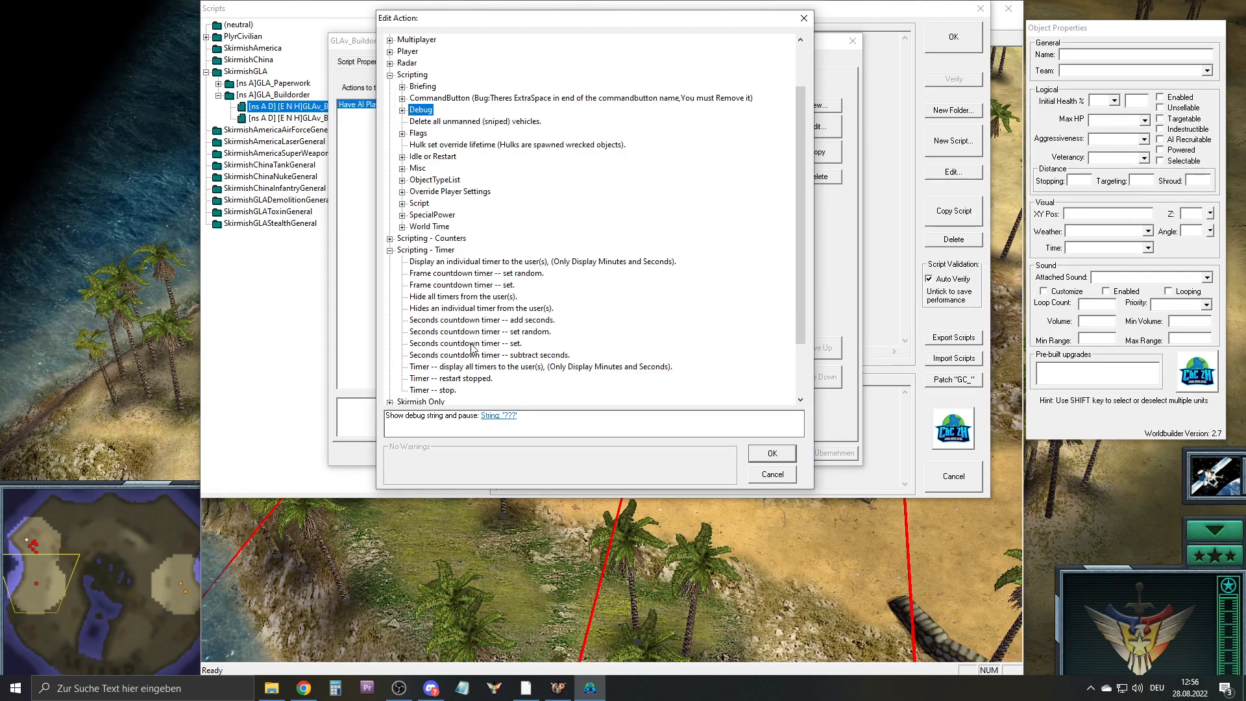
click(466, 343)
click(420, 416)
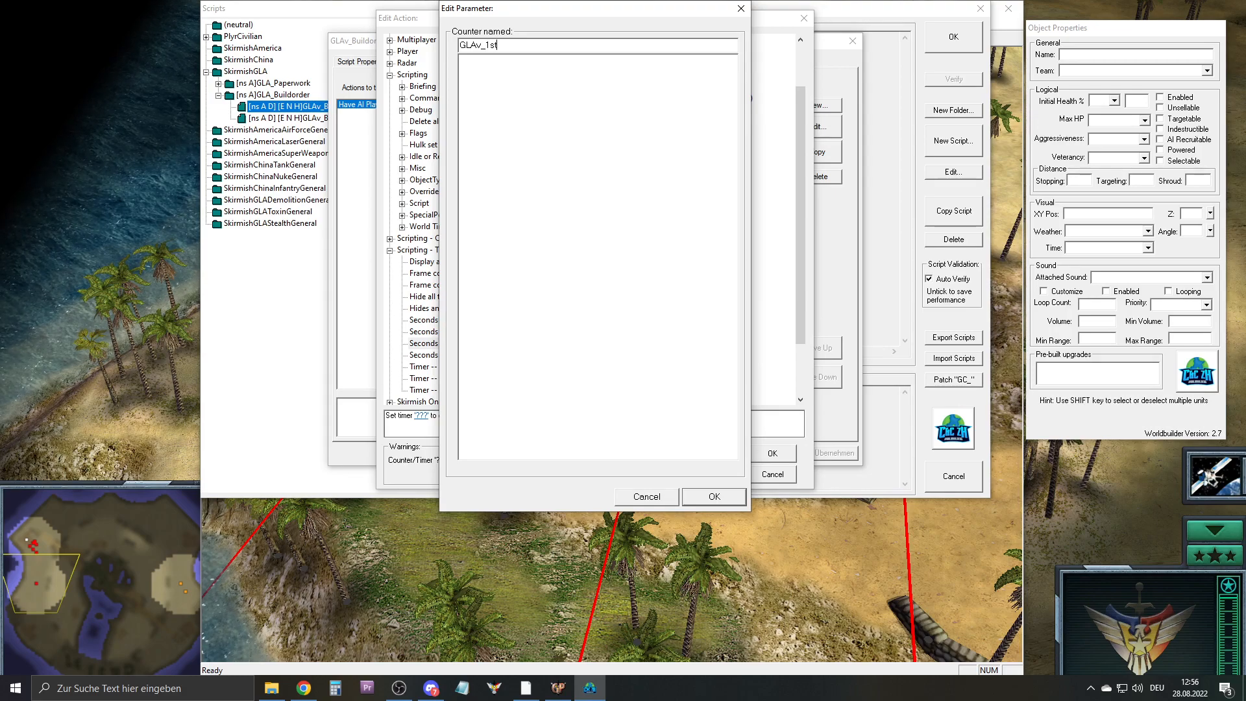
text(GLAv_1stBarracks)
key(Return)
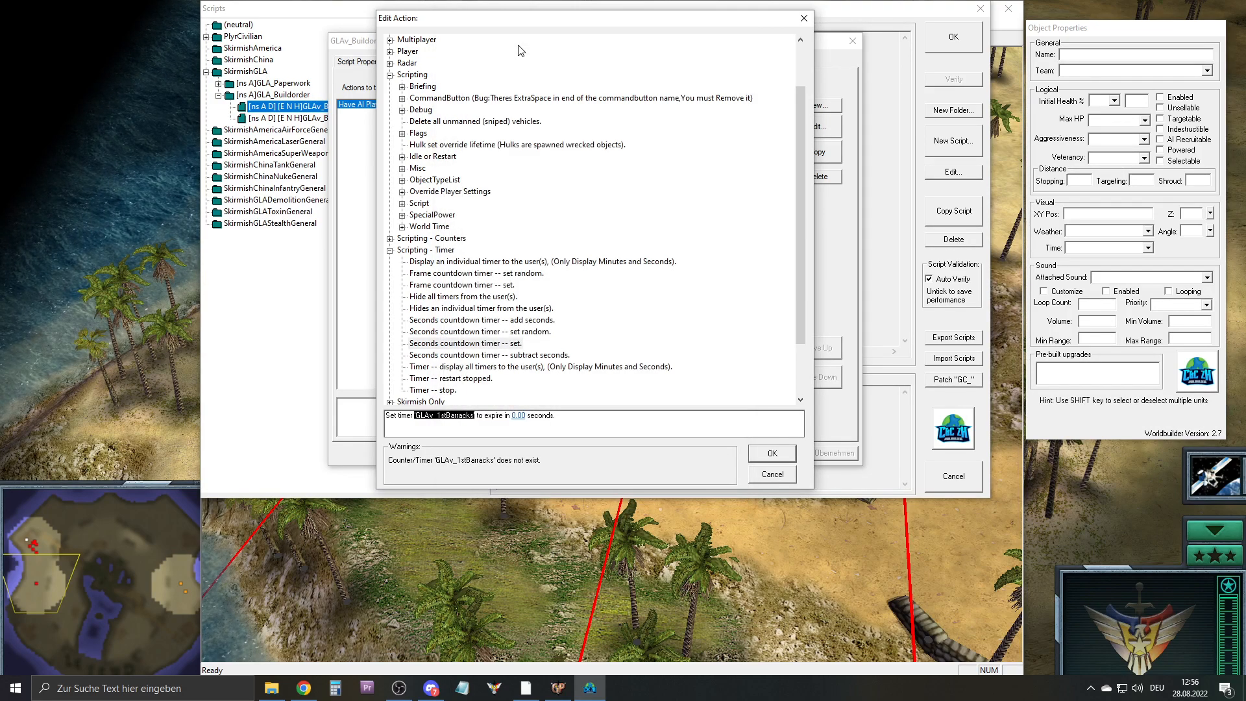
Set the GLAv_1stBarracks timer to expire in 1 second and save the supply script
click(518, 416)
text(1)
key(Return)
key(Return)
key(Return)
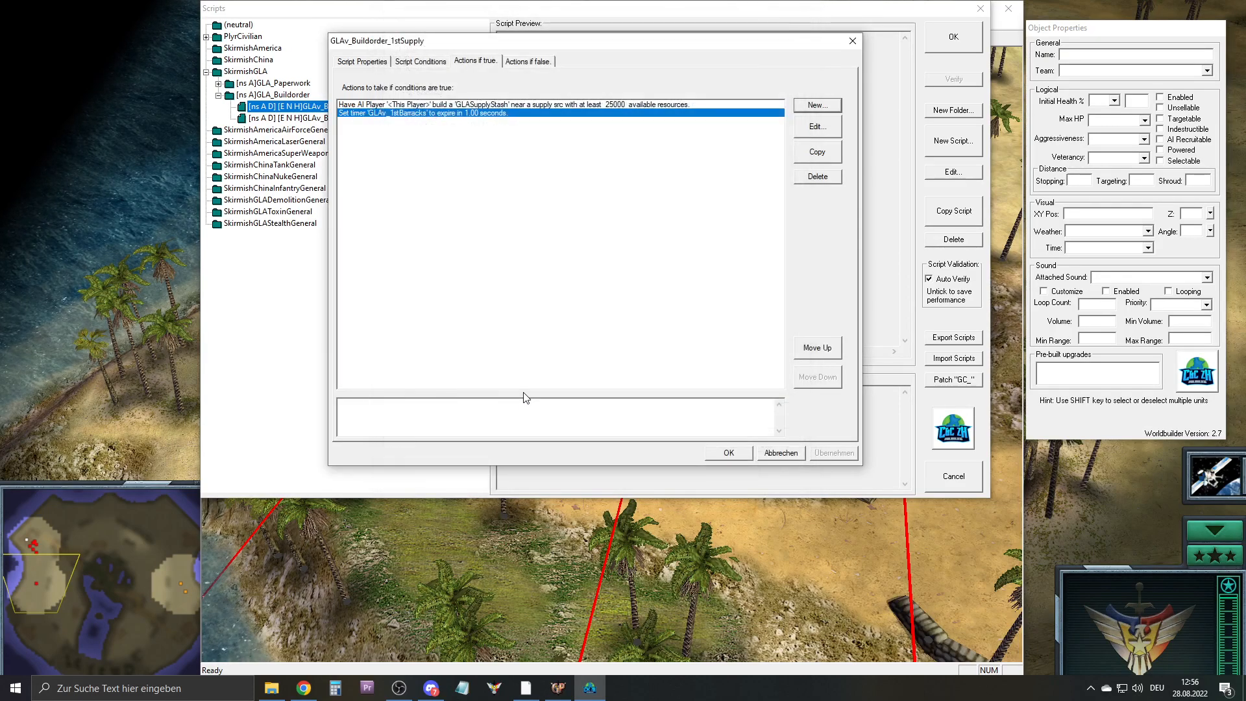
click(772, 474)
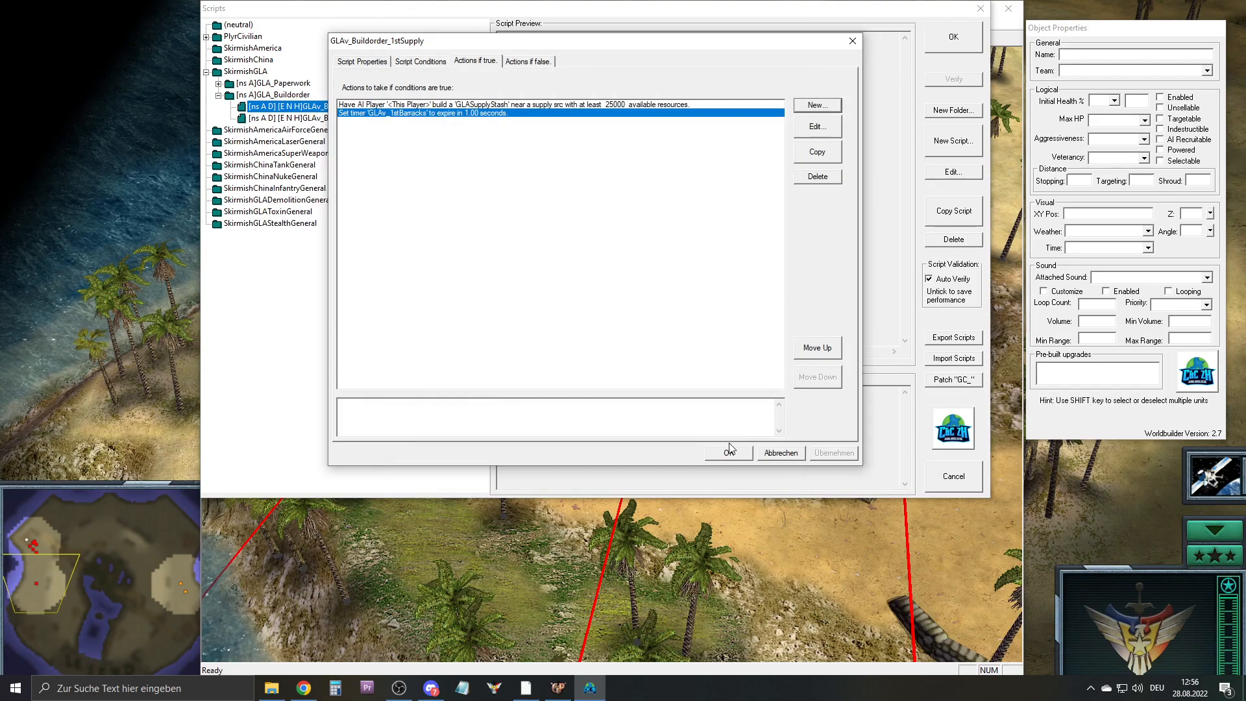
click(728, 453)
Replace the True condition of GLAv_Buildorder_1stBarracks with Timer expired, using the timer GLAv_1stBarracks
double_click(355, 119)
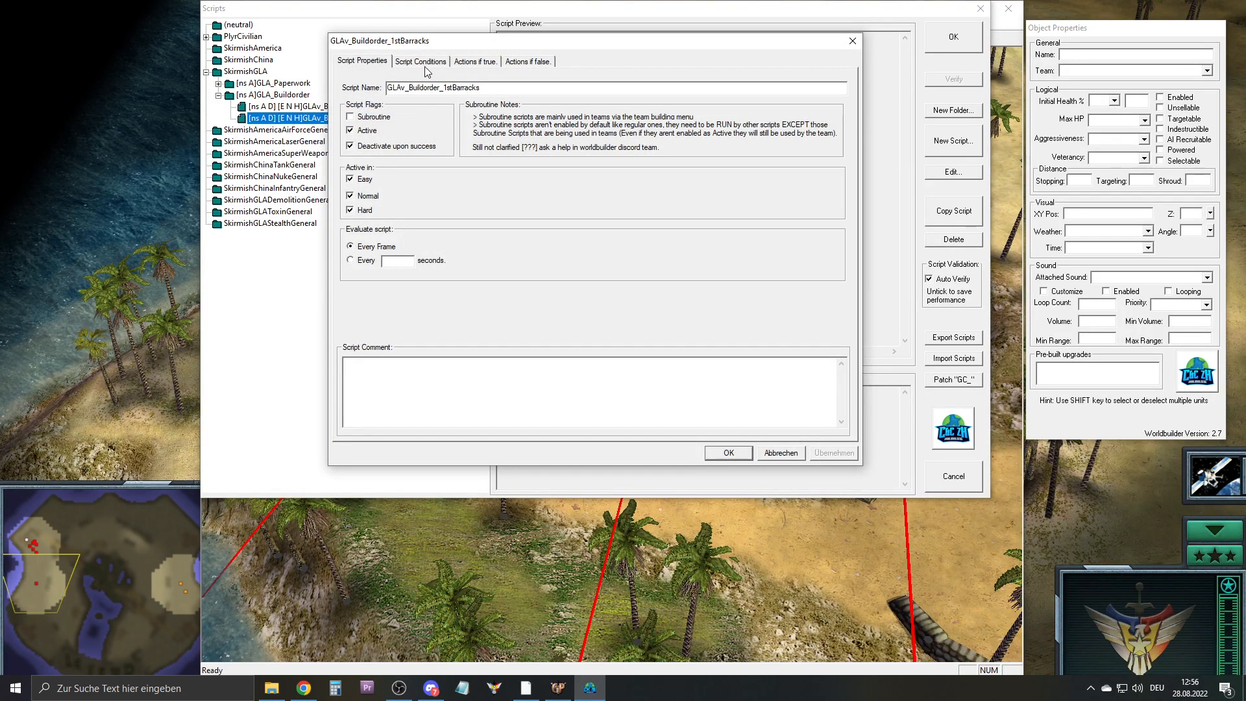
click(423, 63)
double_click(358, 114)
click(426, 180)
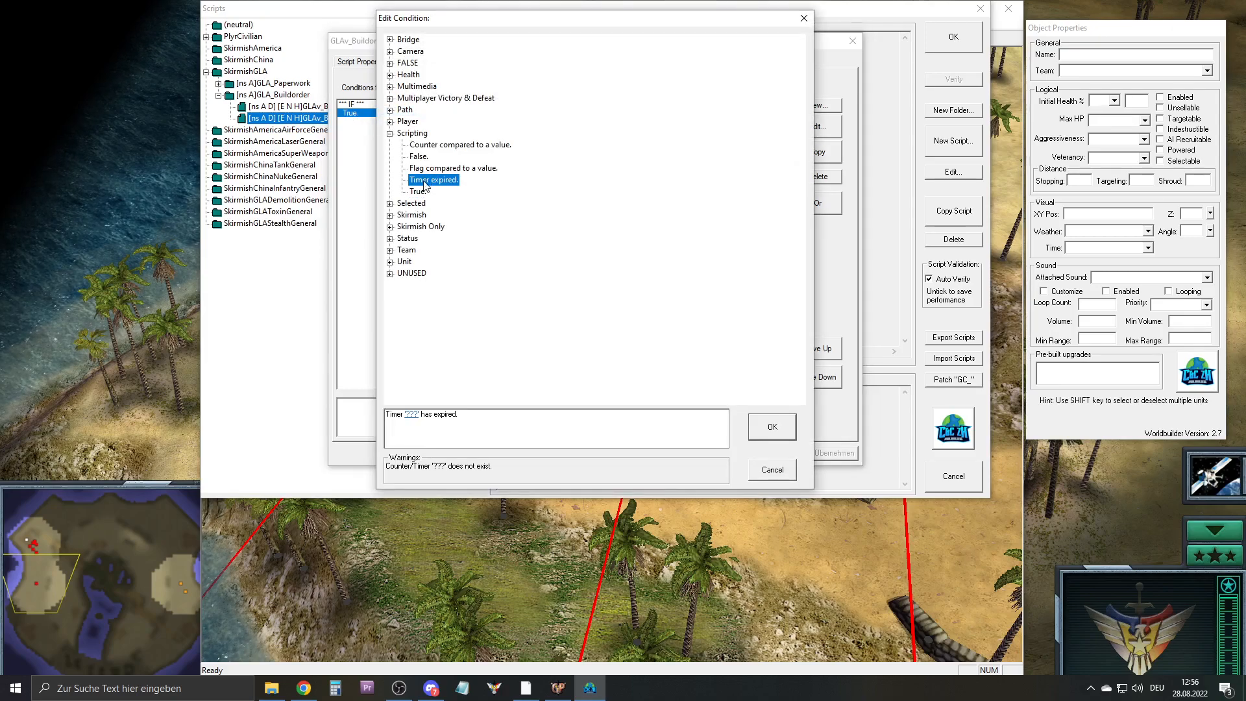
click(411, 415)
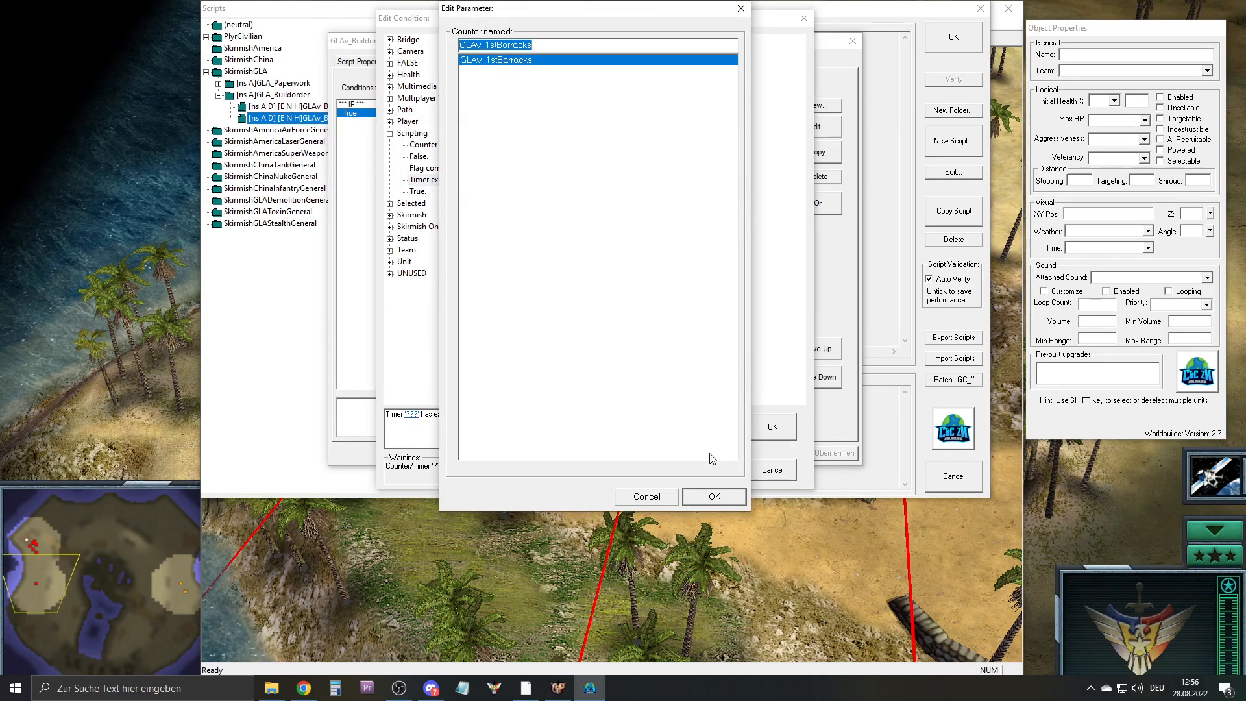
click(714, 496)
click(772, 427)
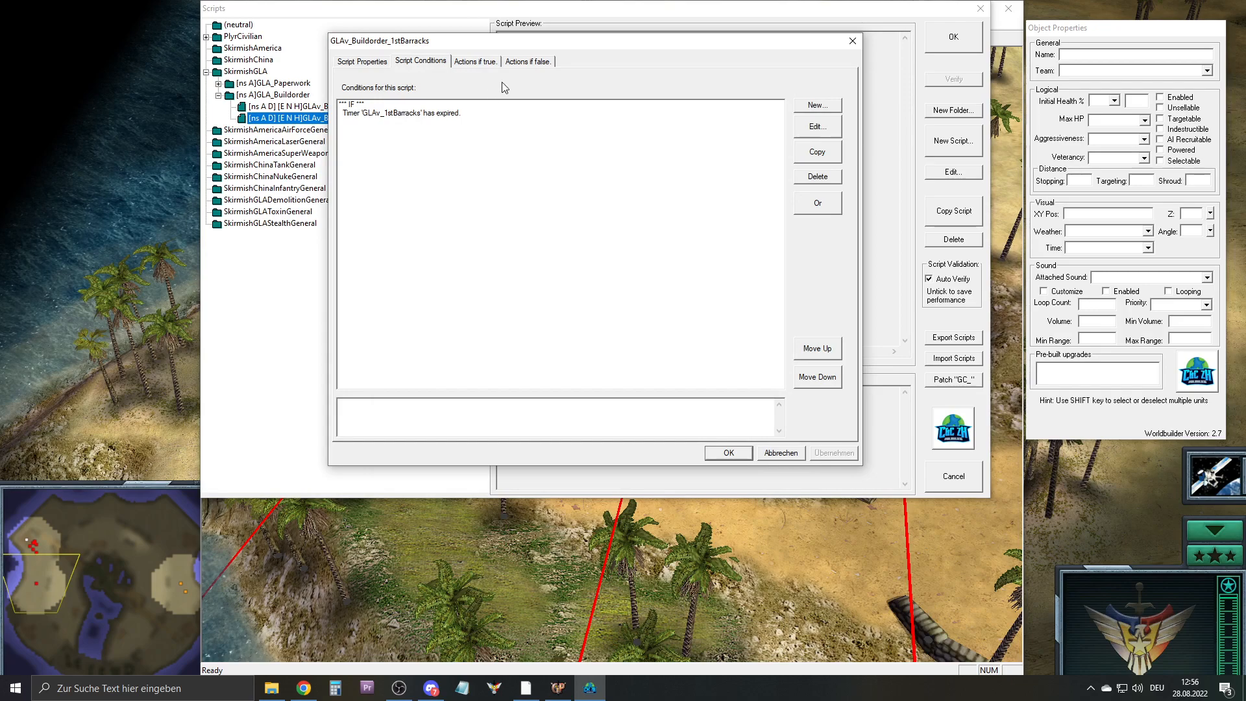
Change the barracks script's supply stash action to the Skirmish Only action Build a building (tied to AIdata.ini)
click(482, 61)
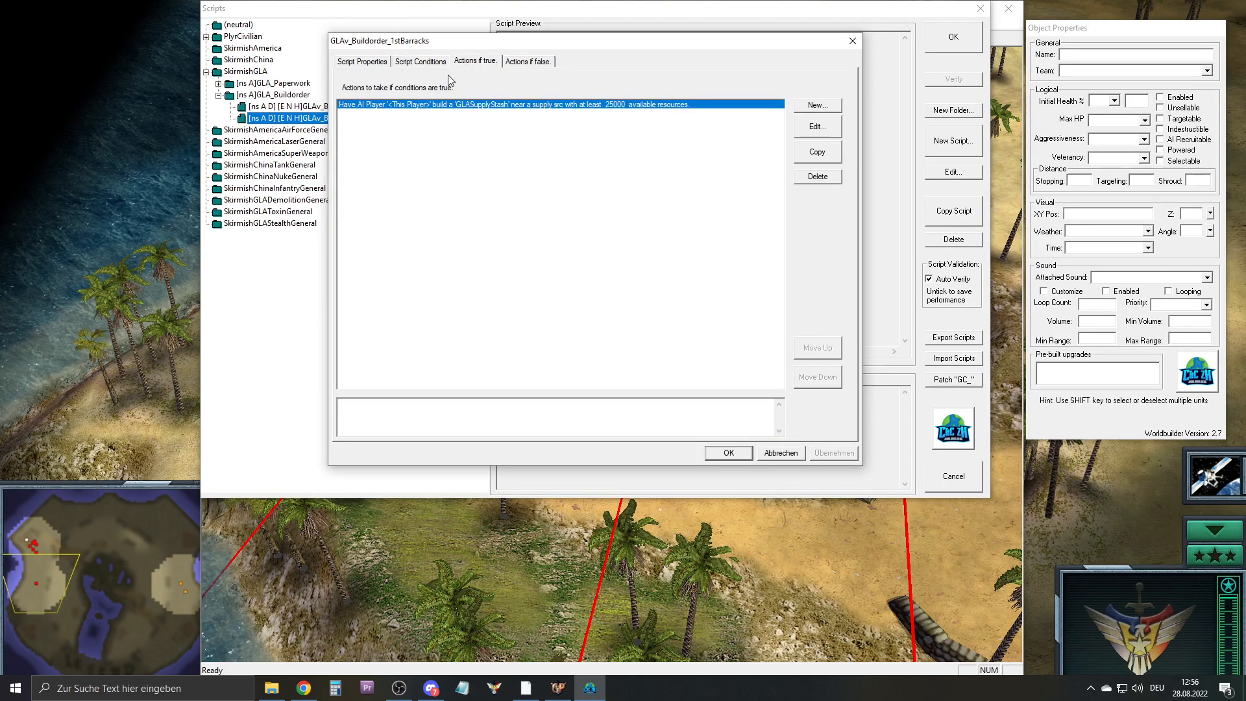
double_click(420, 112)
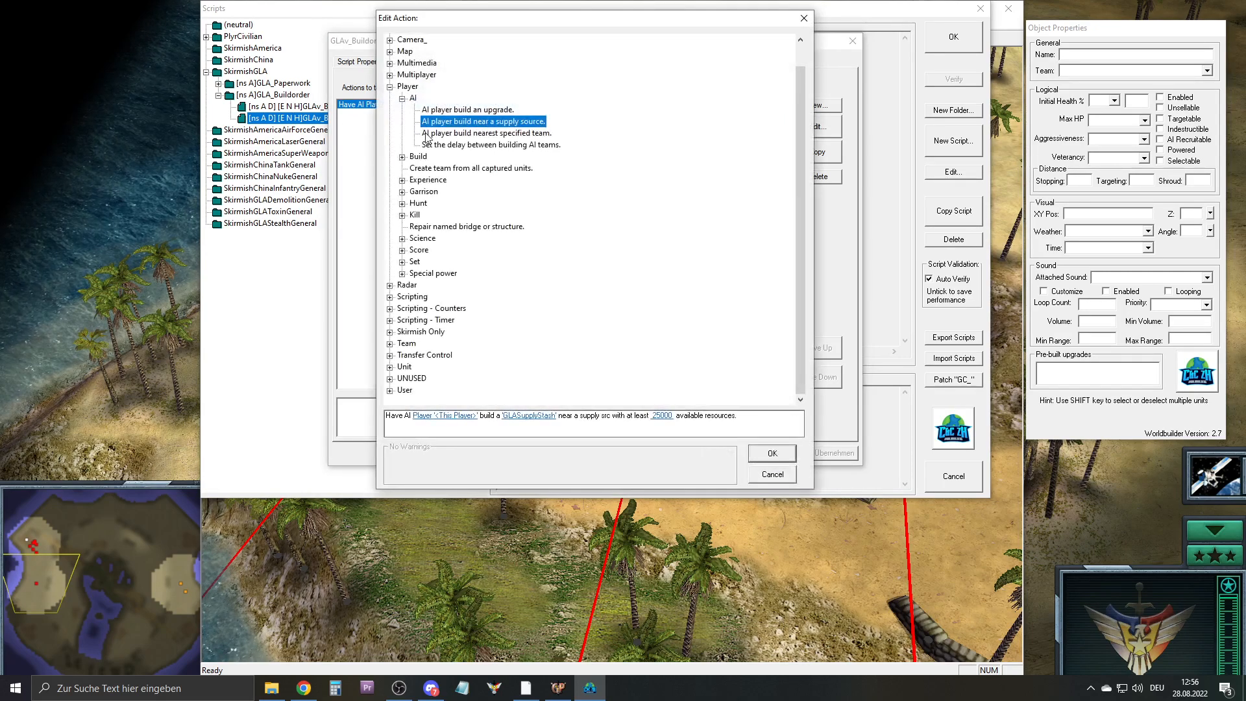
click(403, 157)
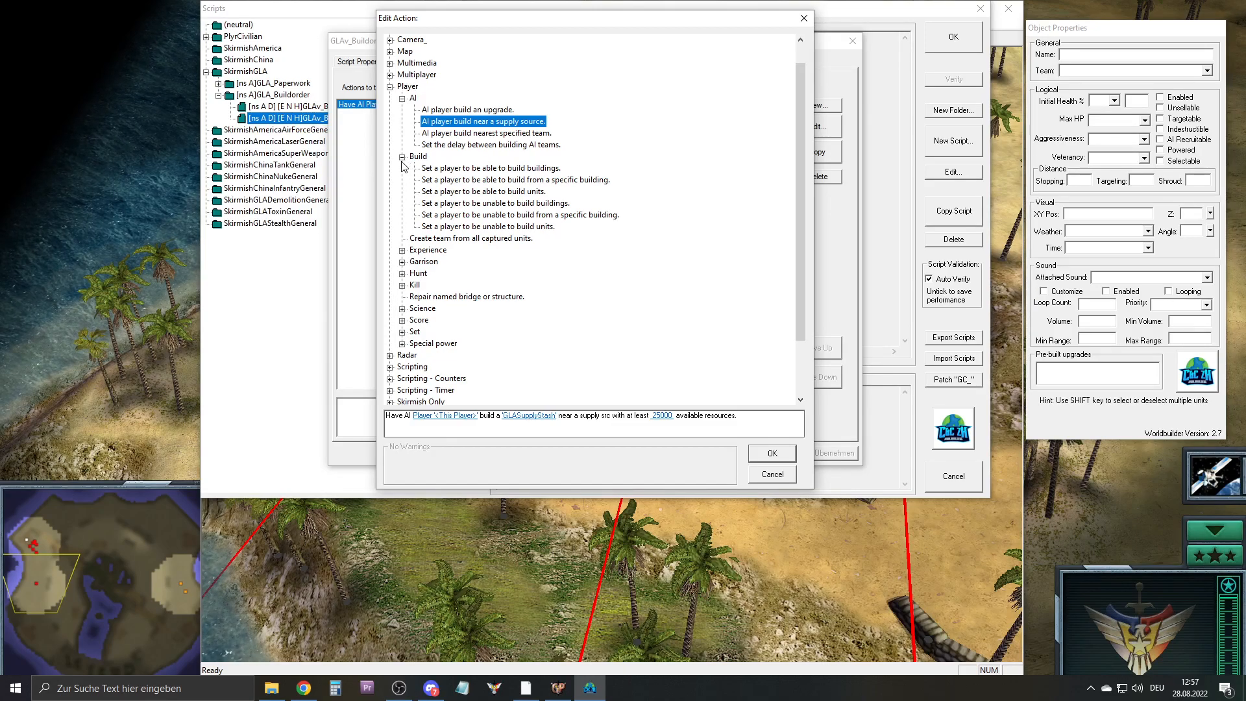
click(390, 87)
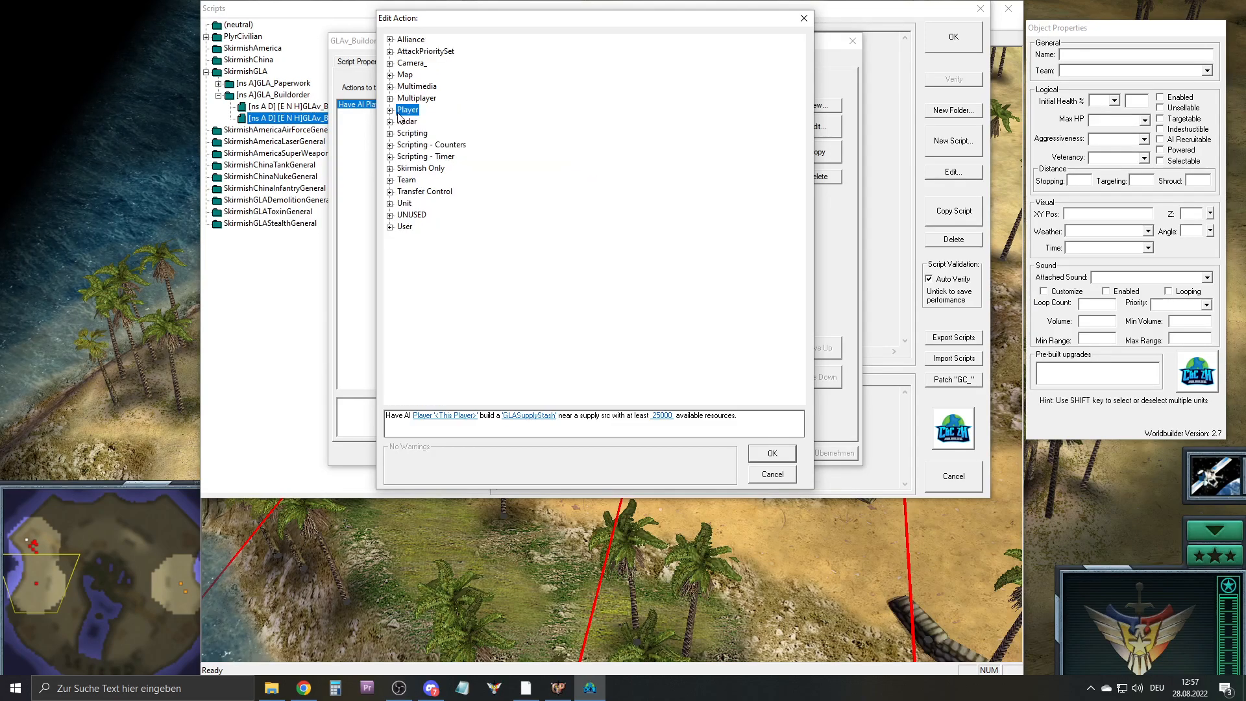
click(390, 169)
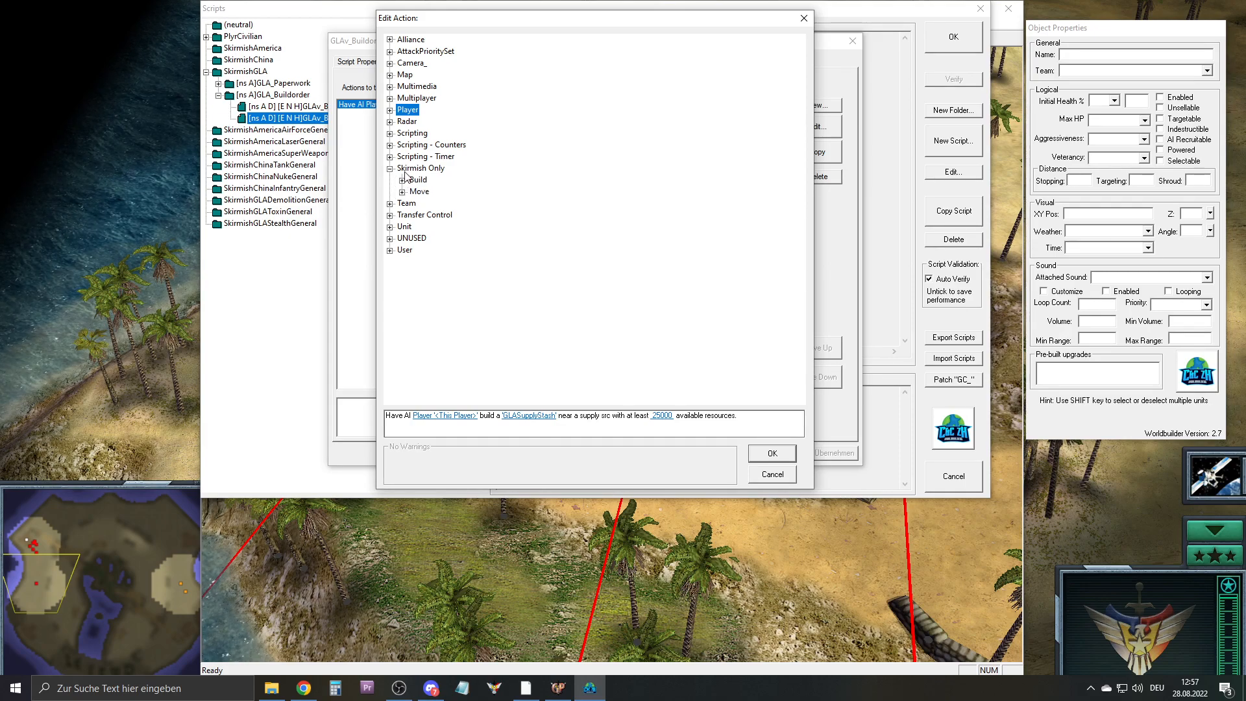
click(402, 180)
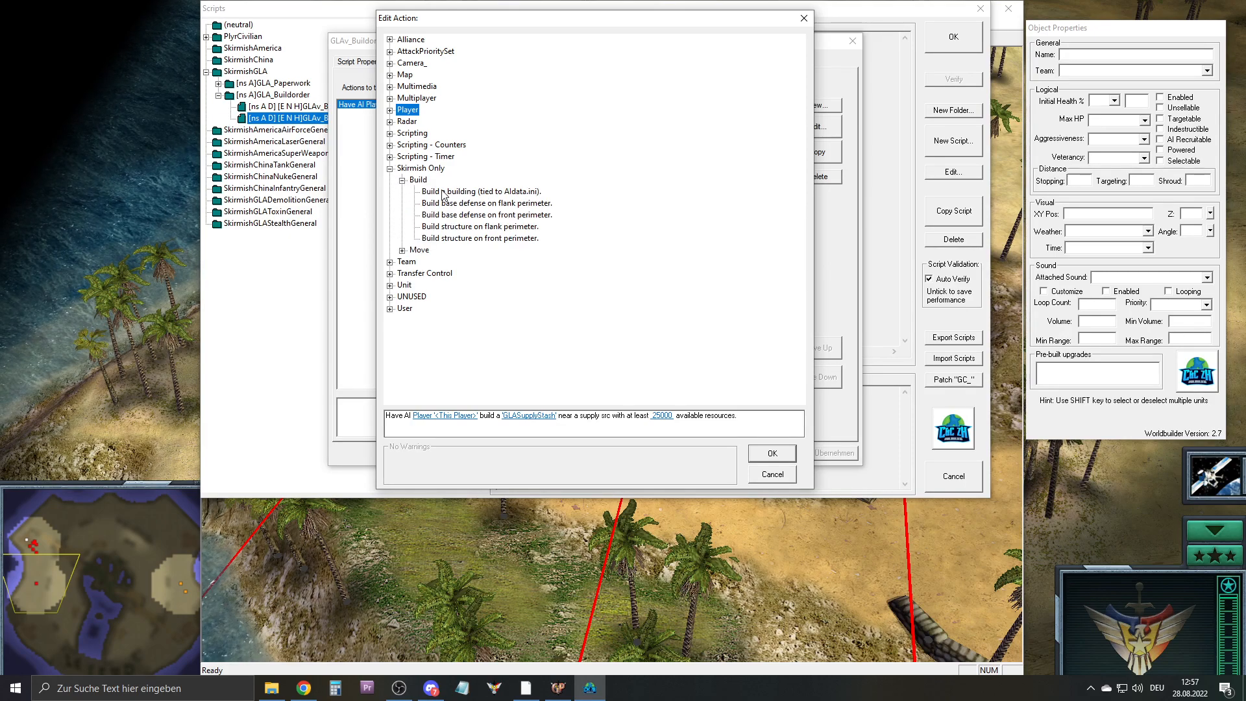
click(499, 194)
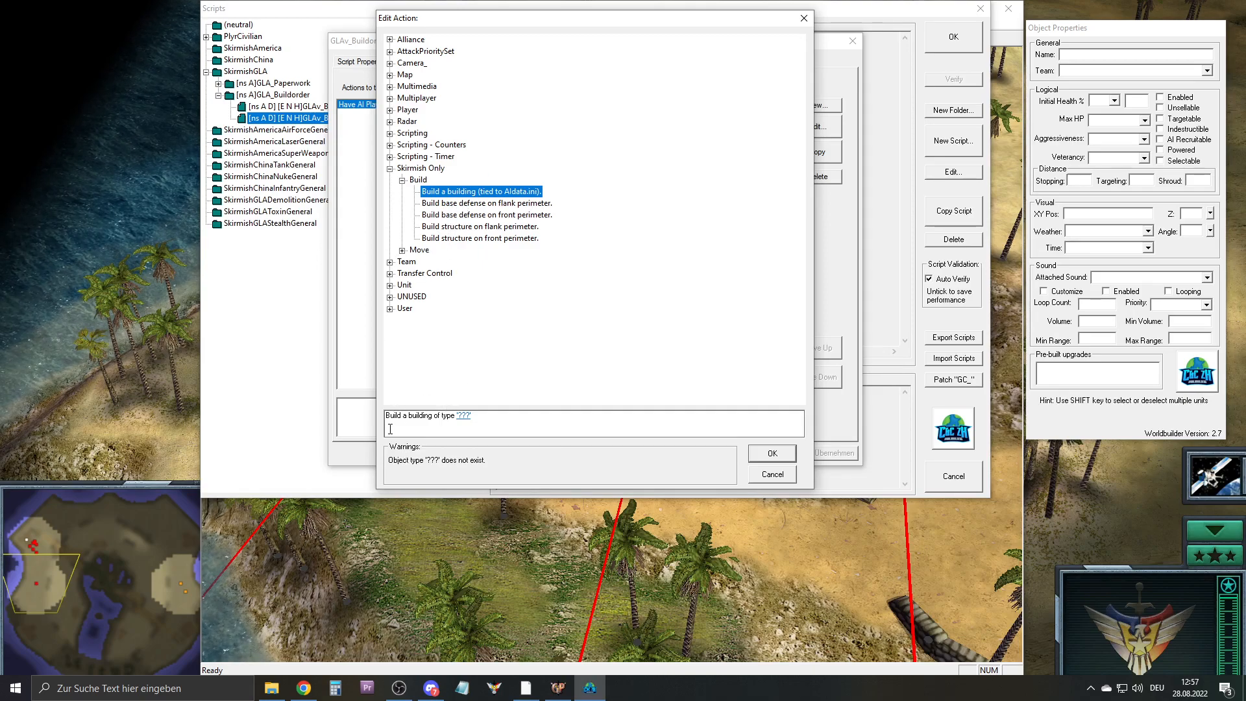
Set the building type of the action to GLABarracks from the GLA structures and save the barracks script
click(463, 416)
click(472, 187)
click(484, 222)
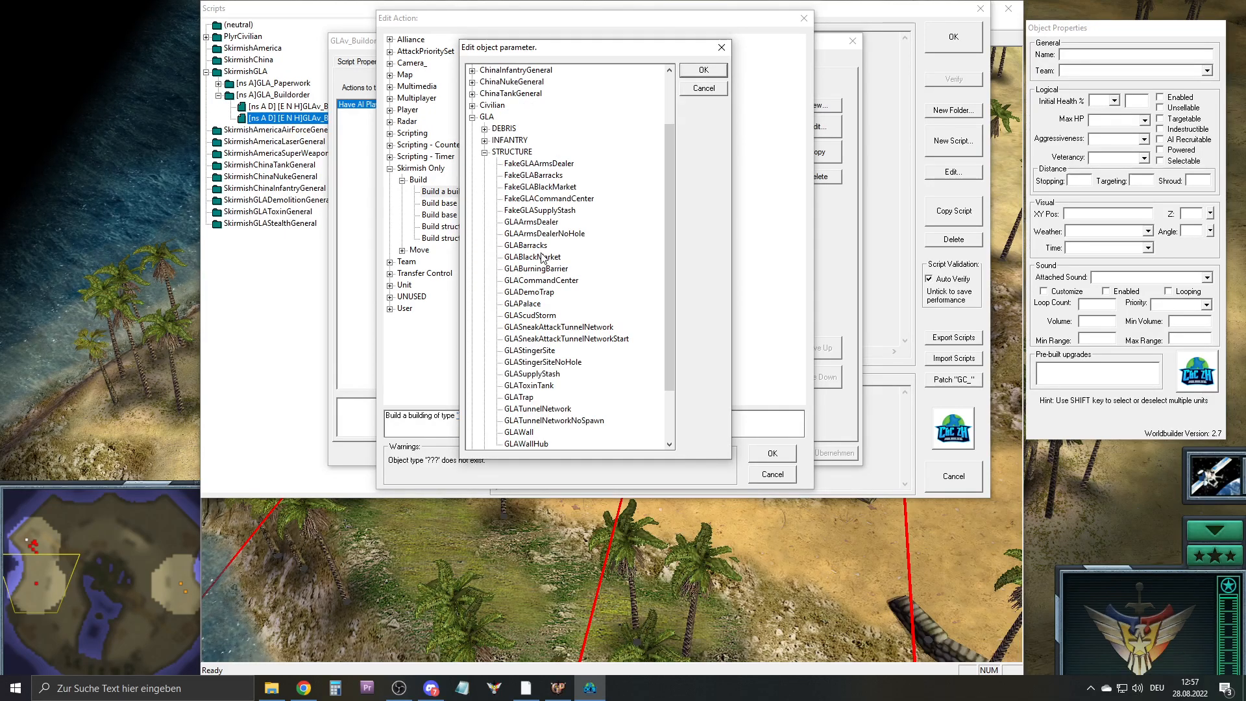
click(525, 245)
click(709, 75)
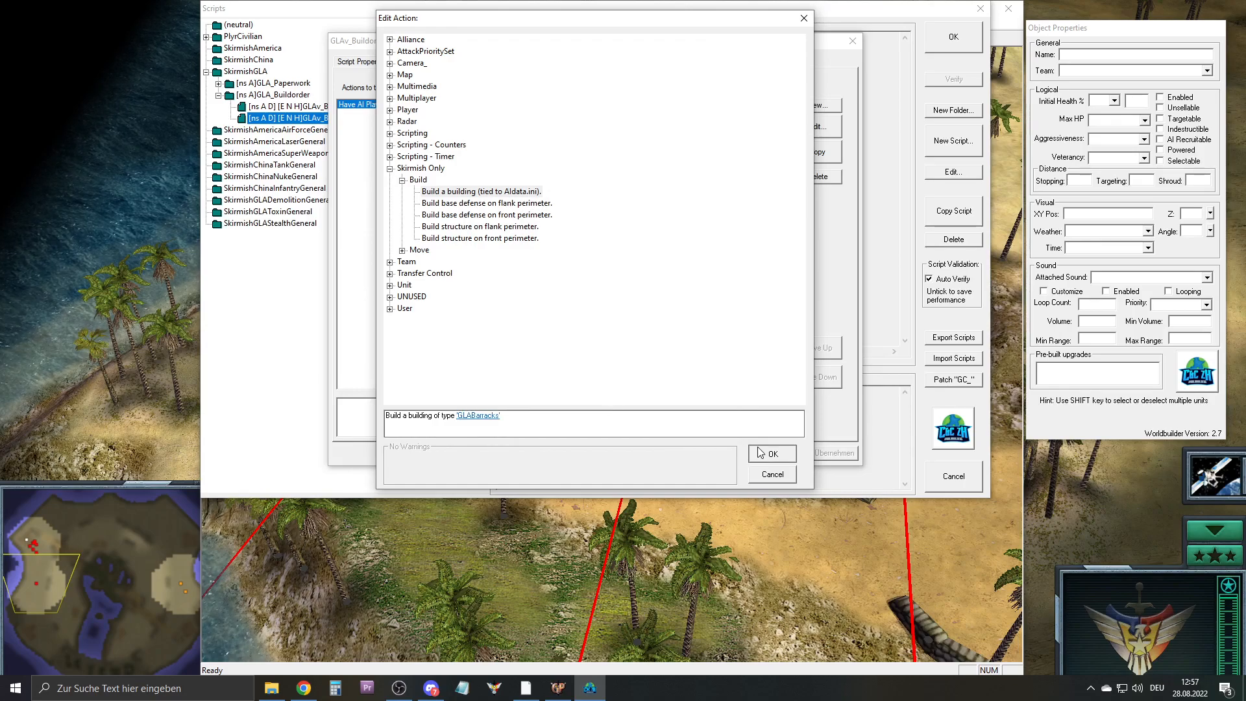
click(758, 452)
click(711, 457)
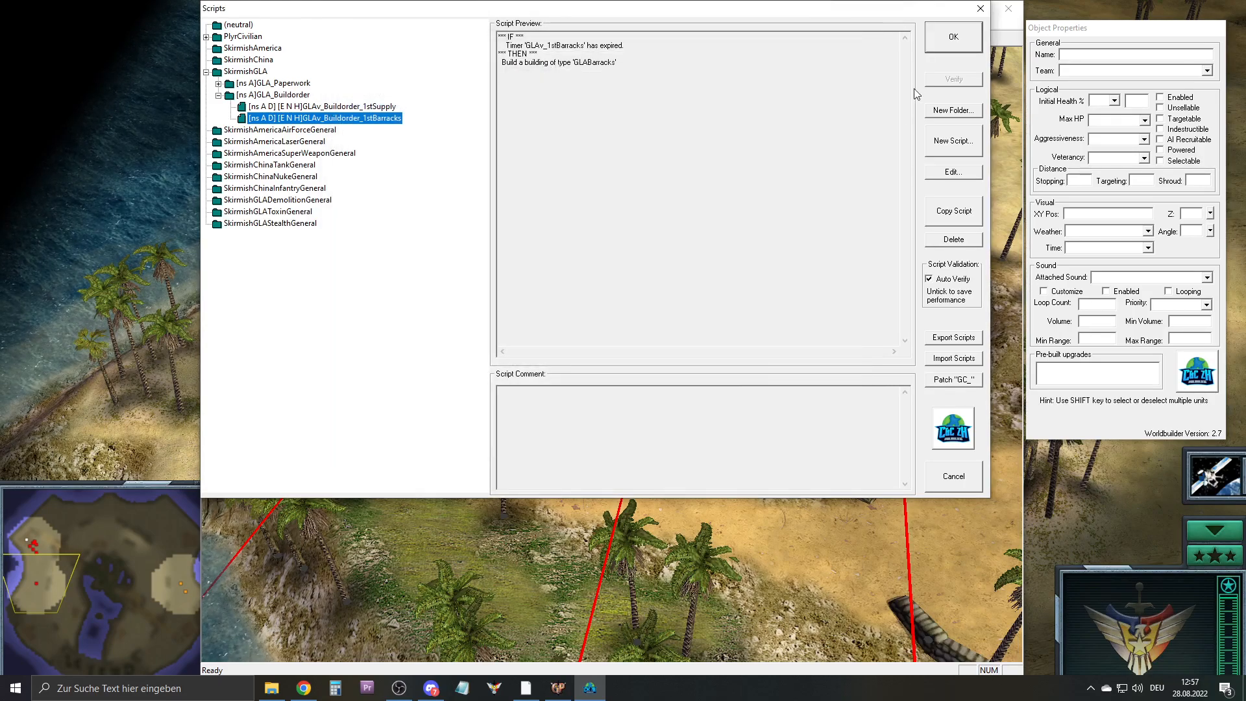
Accept the script changes and restart the Zero Hour match to watch the GLA AI build its base
click(936, 41)
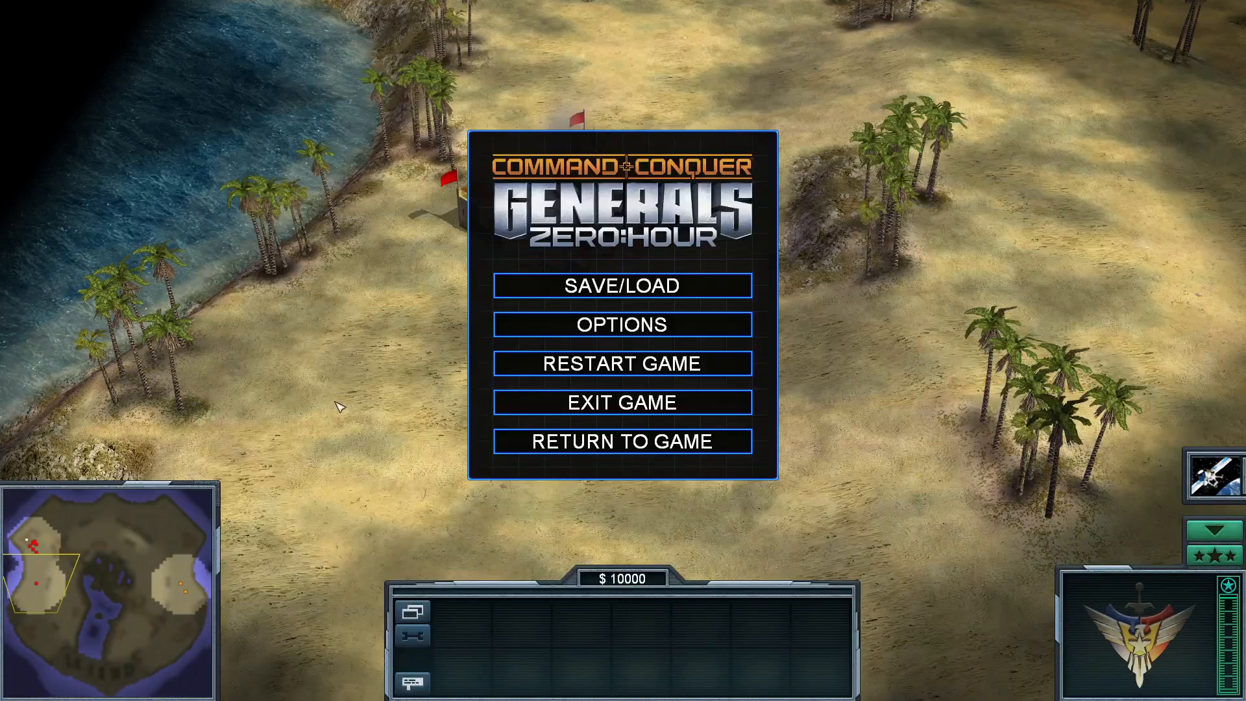
click(688, 361)
click(529, 387)
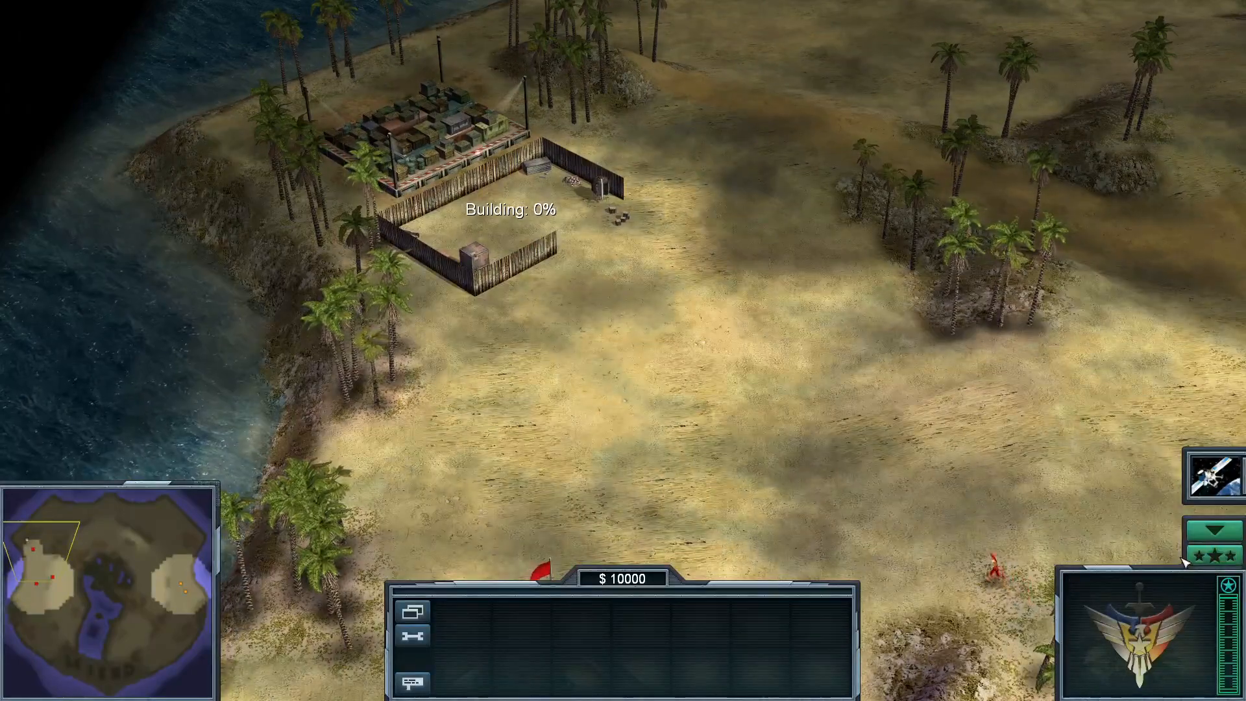
click(1215, 556)
click(1217, 558)
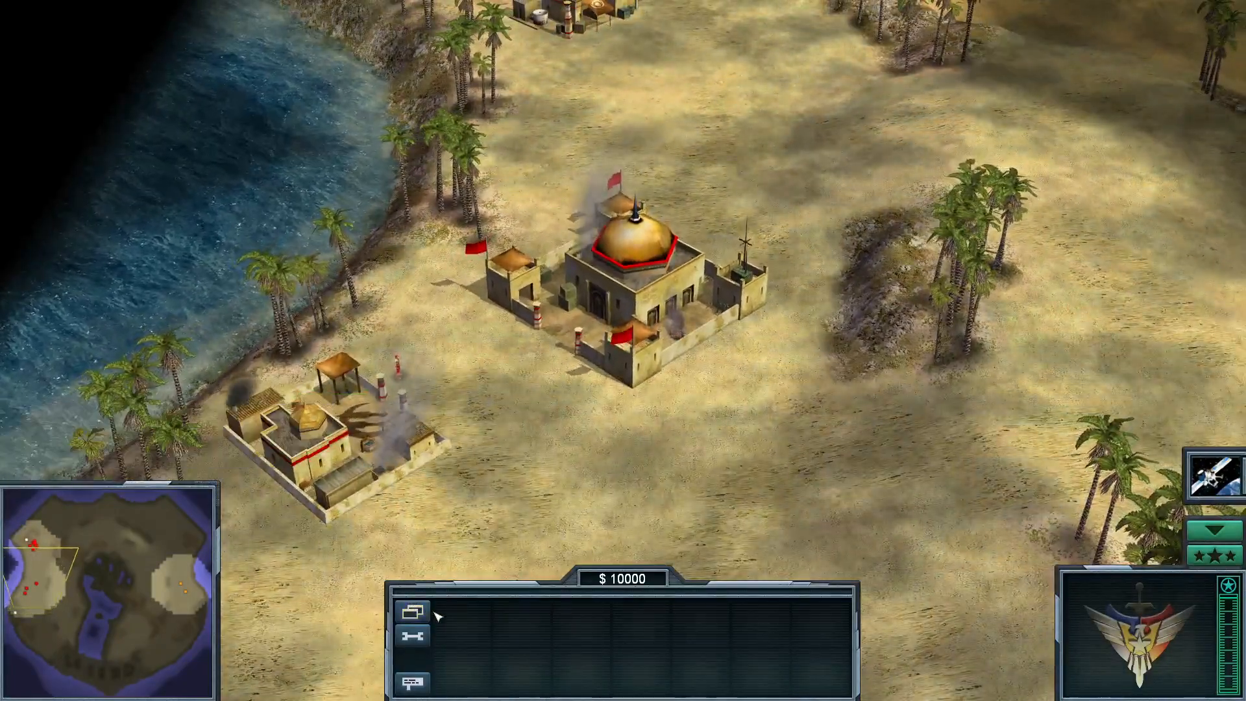
Pause the match and reopen the map's script list in Worldbuilder
click(434, 613)
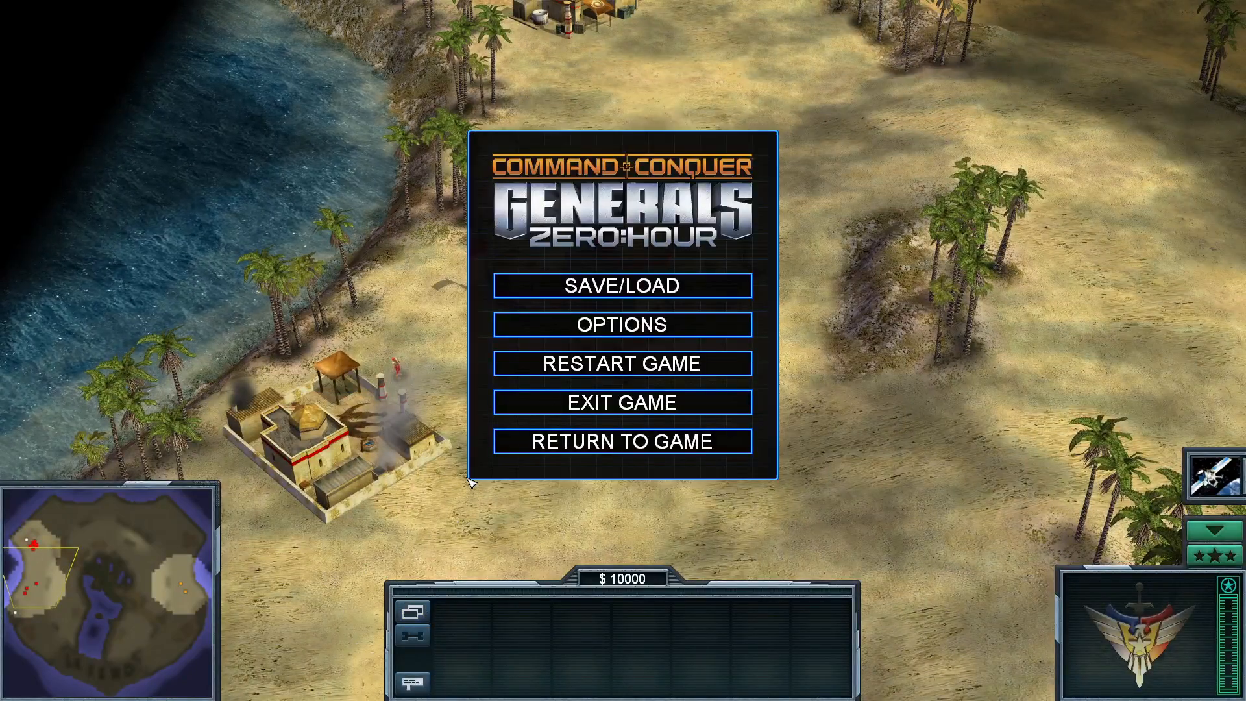
key(super)
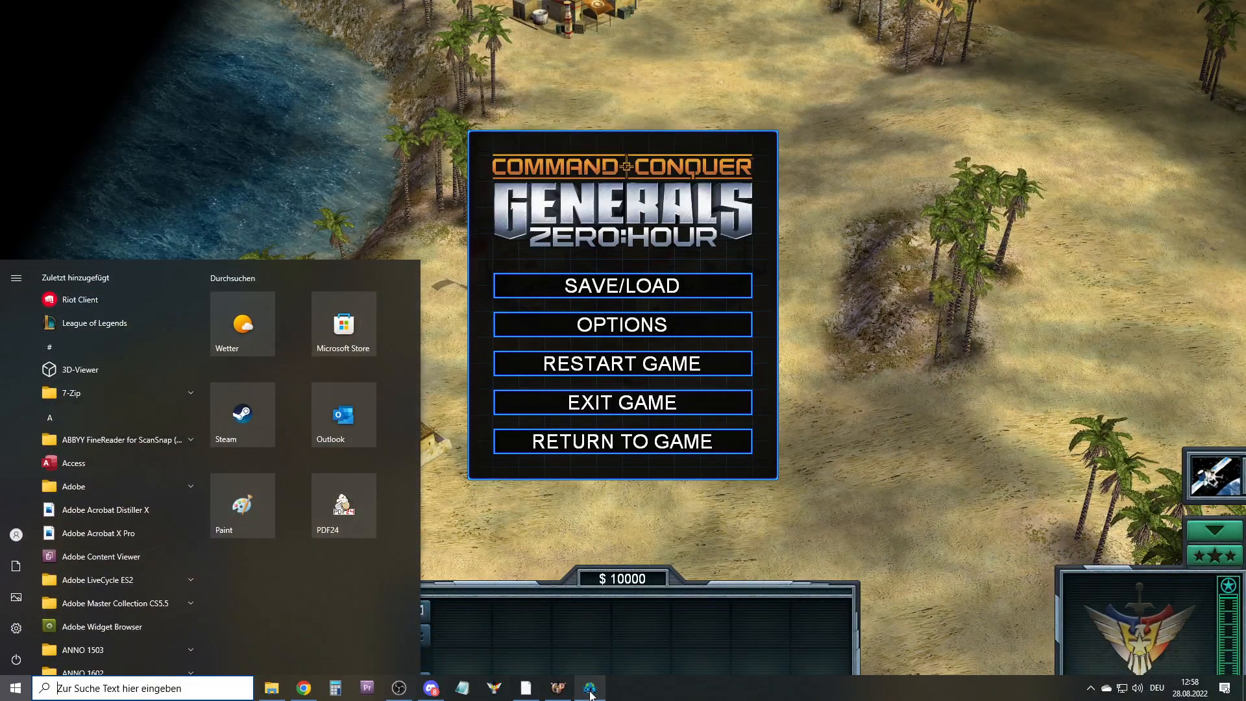
click(589, 688)
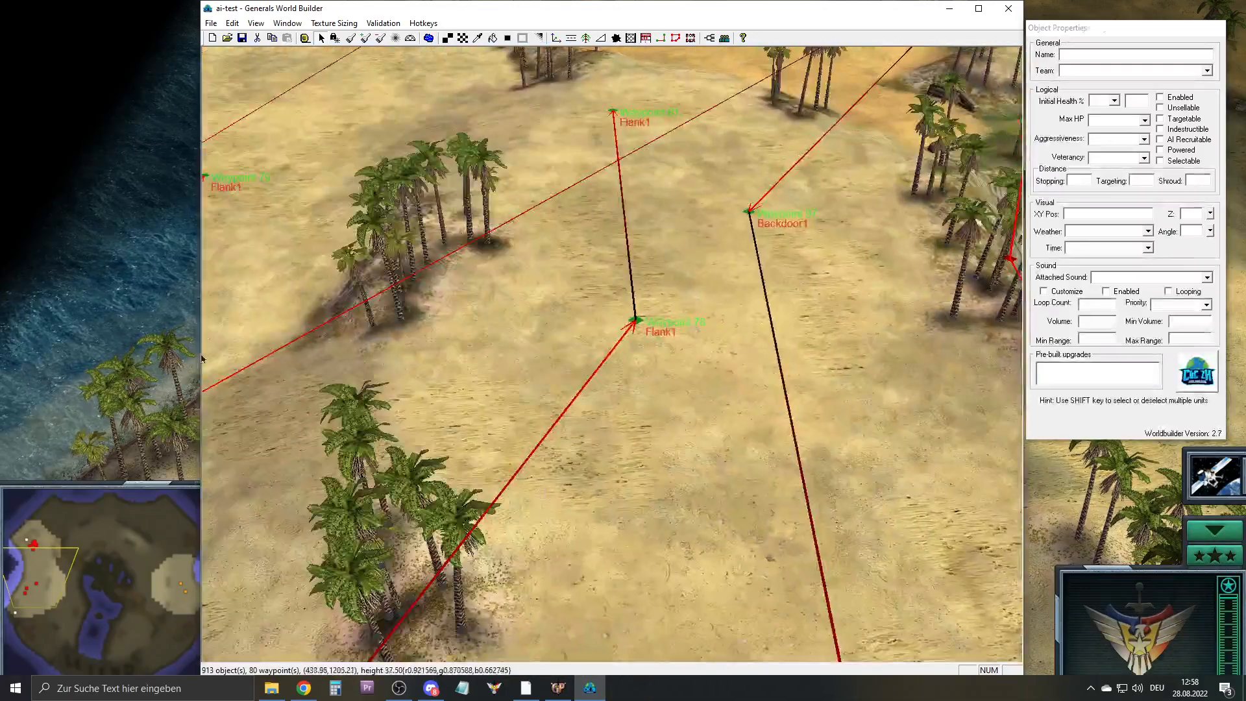
right_drag(202, 359, 533, 388)
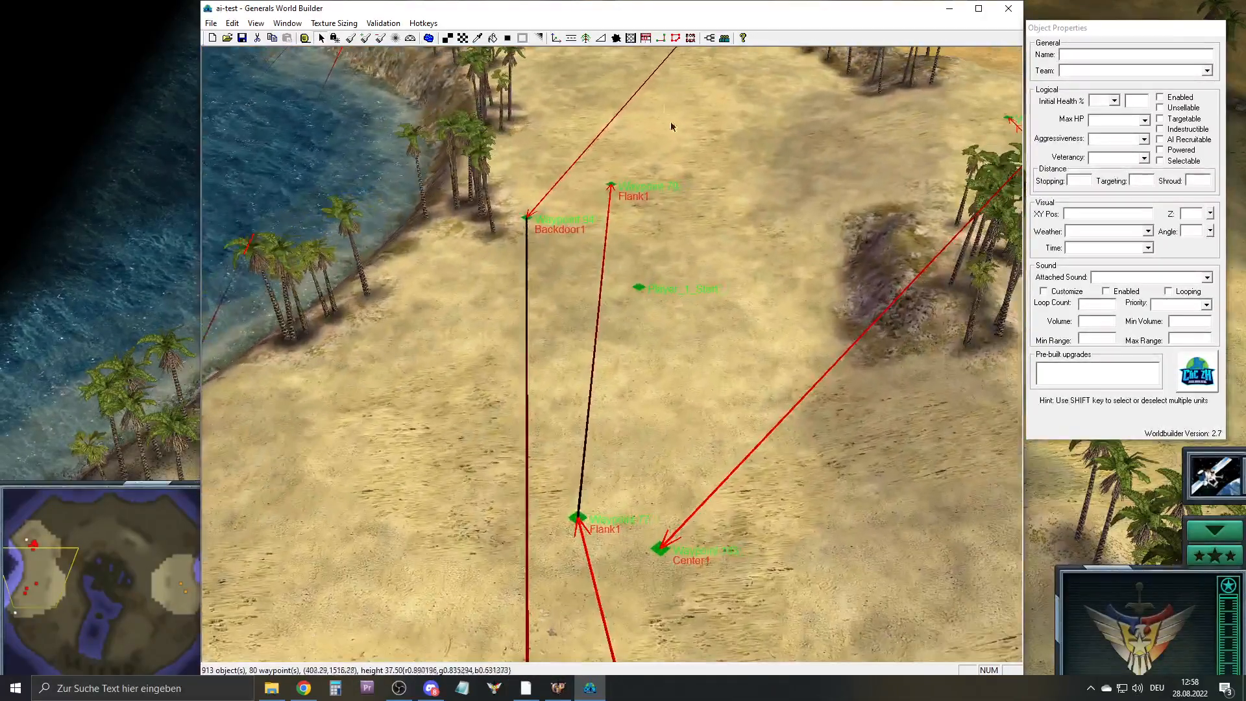
click(711, 38)
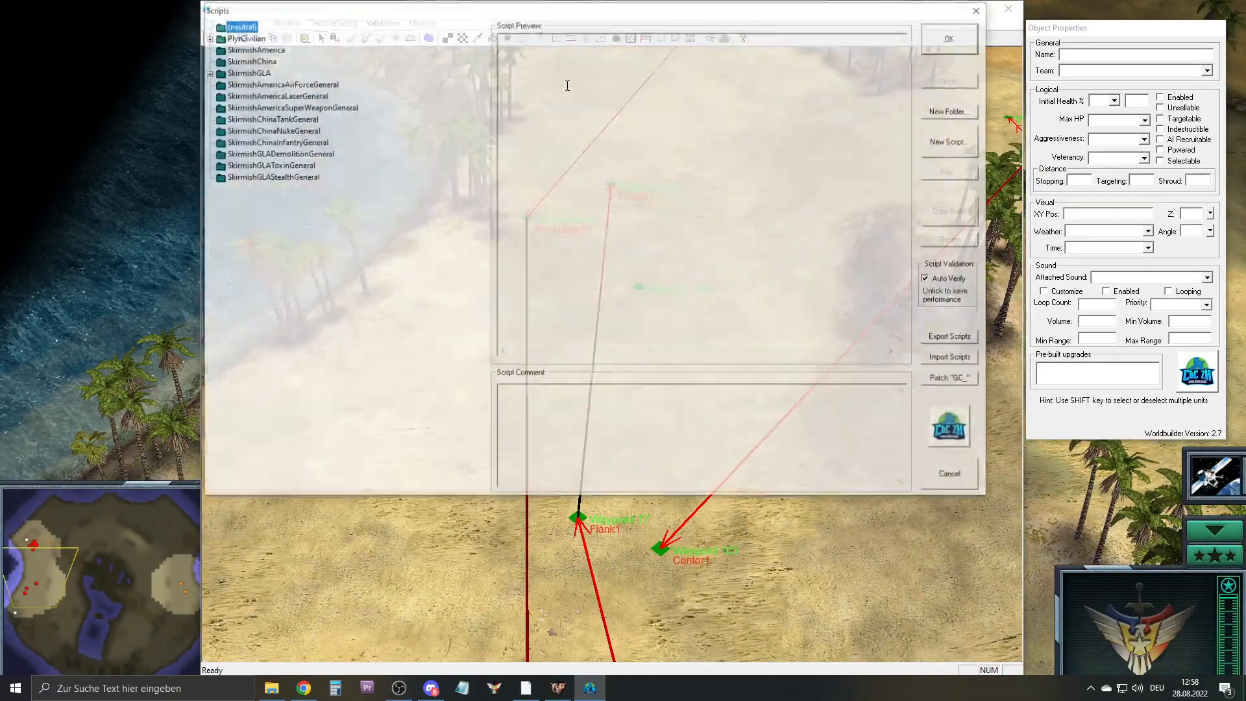
Create a new script folder named GLAv_Conditions under the SkirmishGLA player
click(206, 71)
click(250, 72)
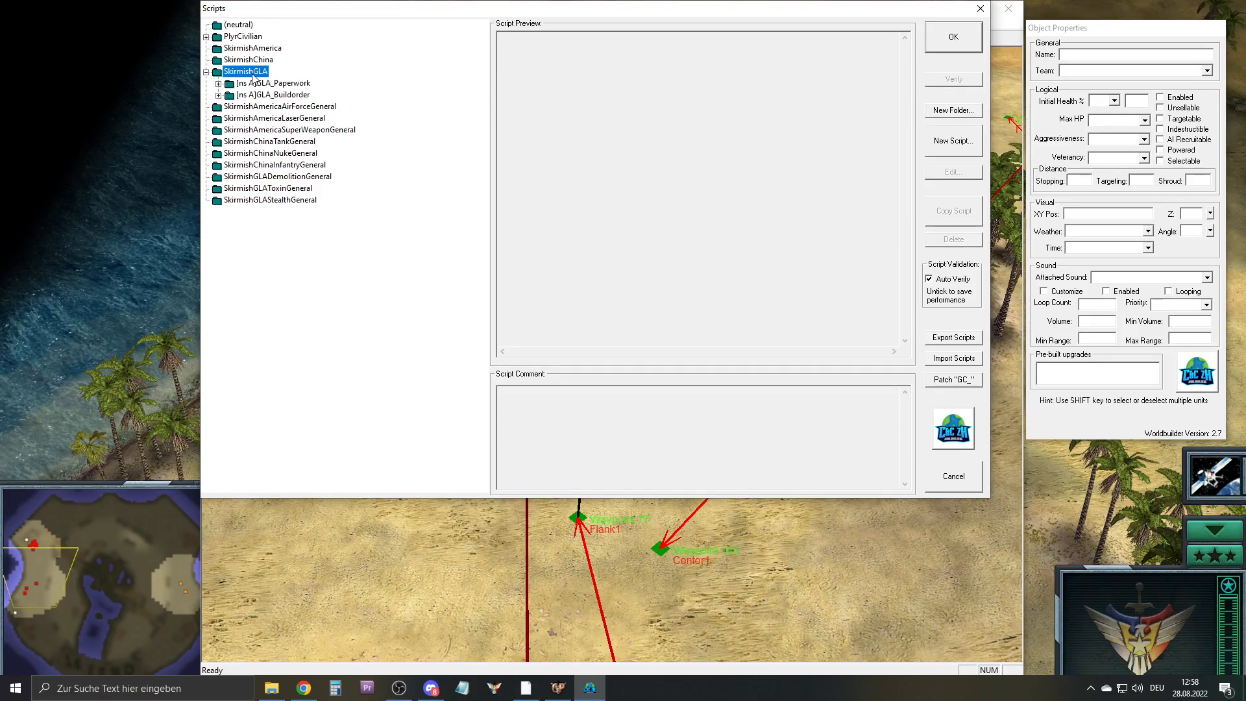
click(952, 110)
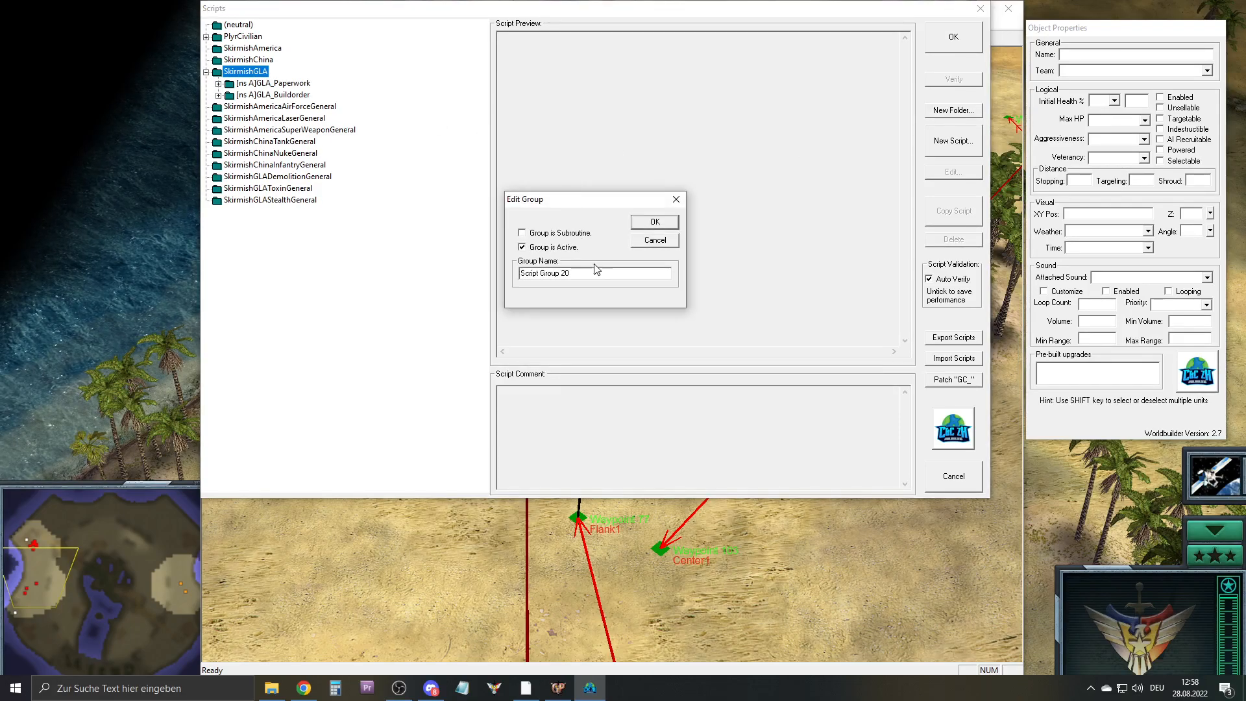
key(ctrl+a)
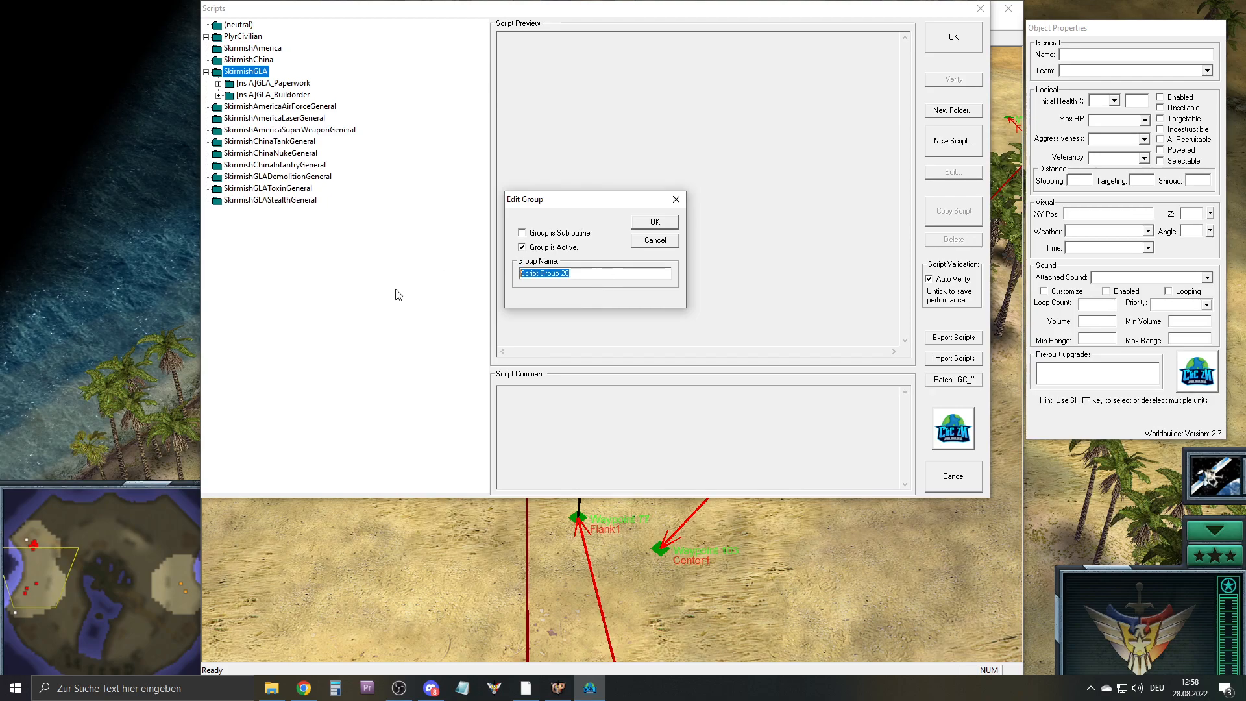
text(GLAv)
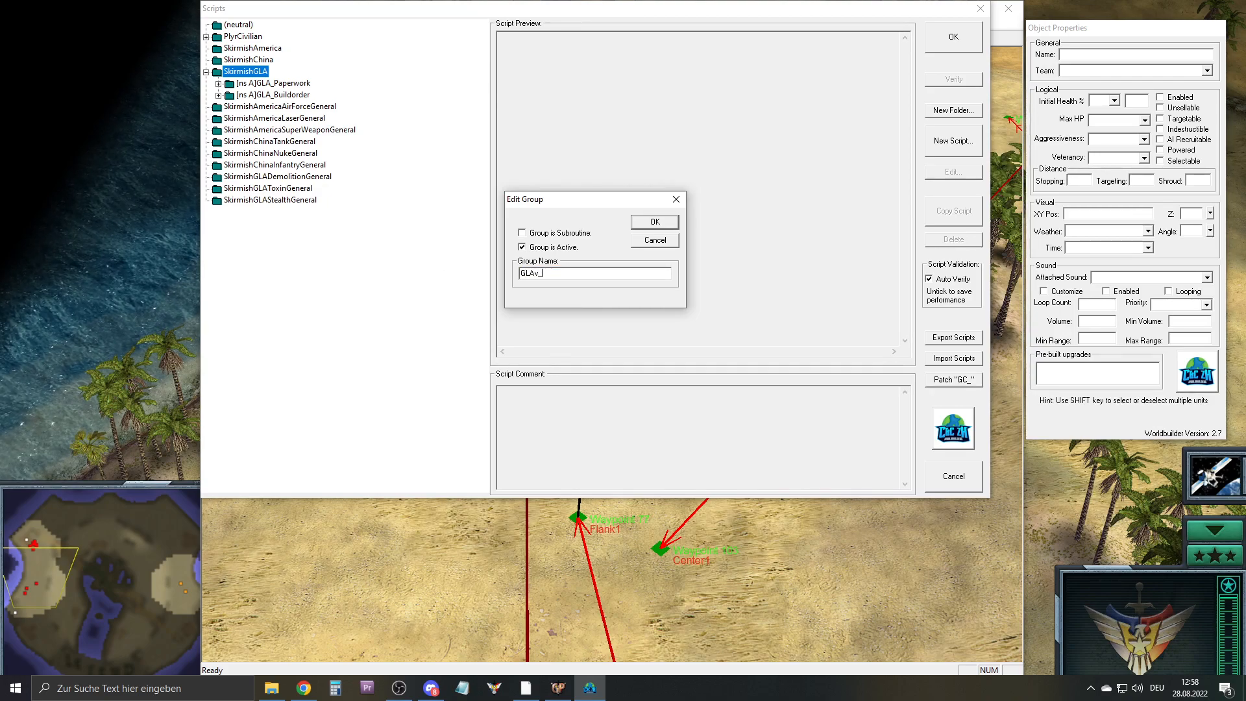
text(_Conditions)
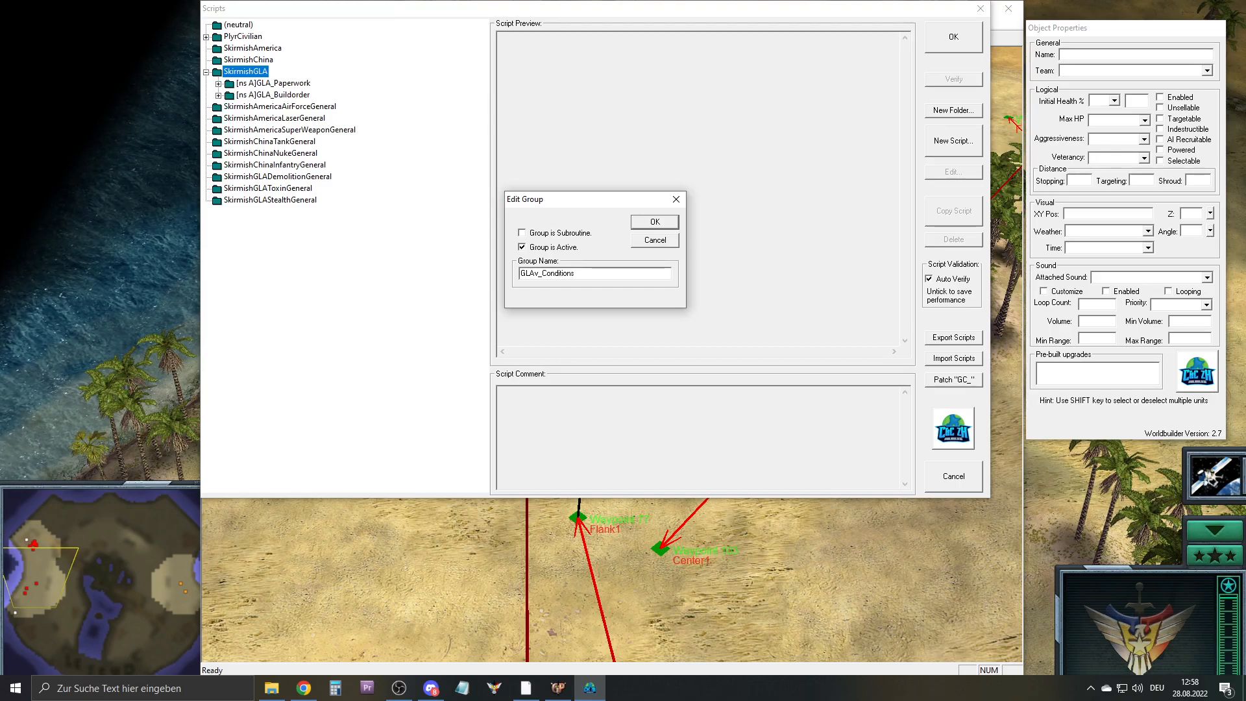
key(Return)
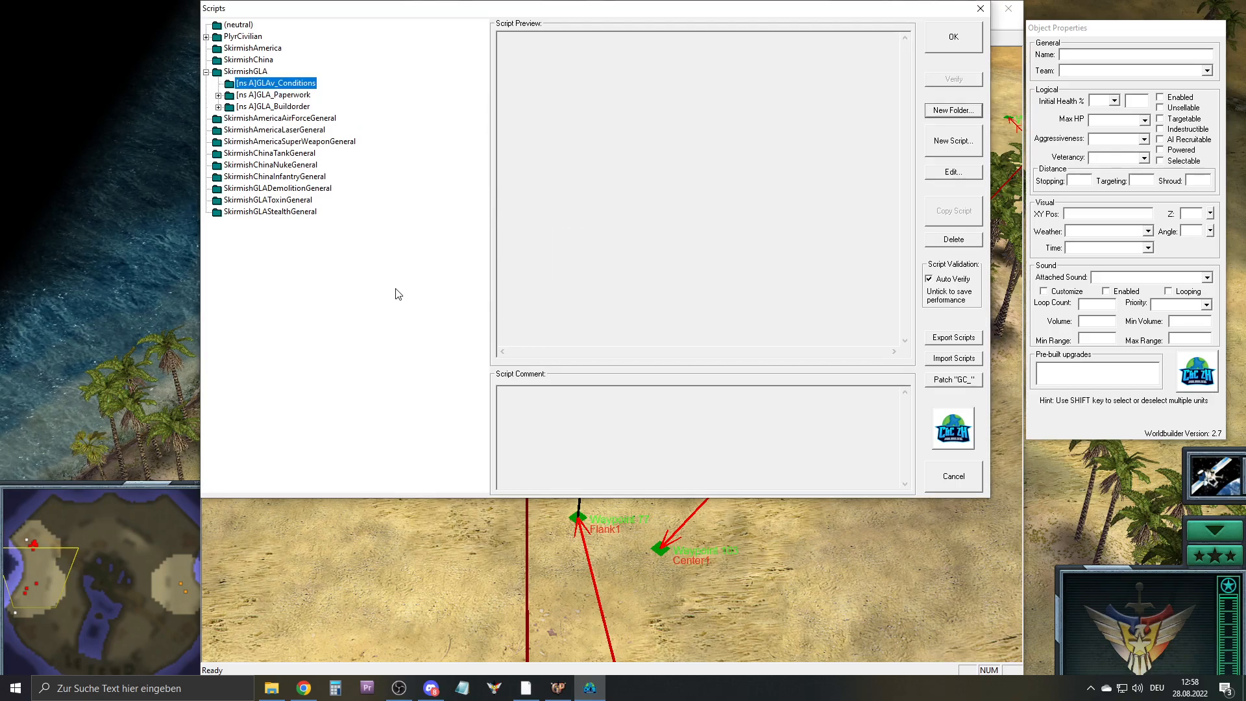
Move the GLAv_Conditions folder below GLA_Buildorder in SkirmishGLA's script tree
mouse_move(287, 97)
mouse_down()
mouse_move(293, 106)
mouse_move(266, 106)
mouse_up()
click(290, 108)
click(293, 98)
click(289, 109)
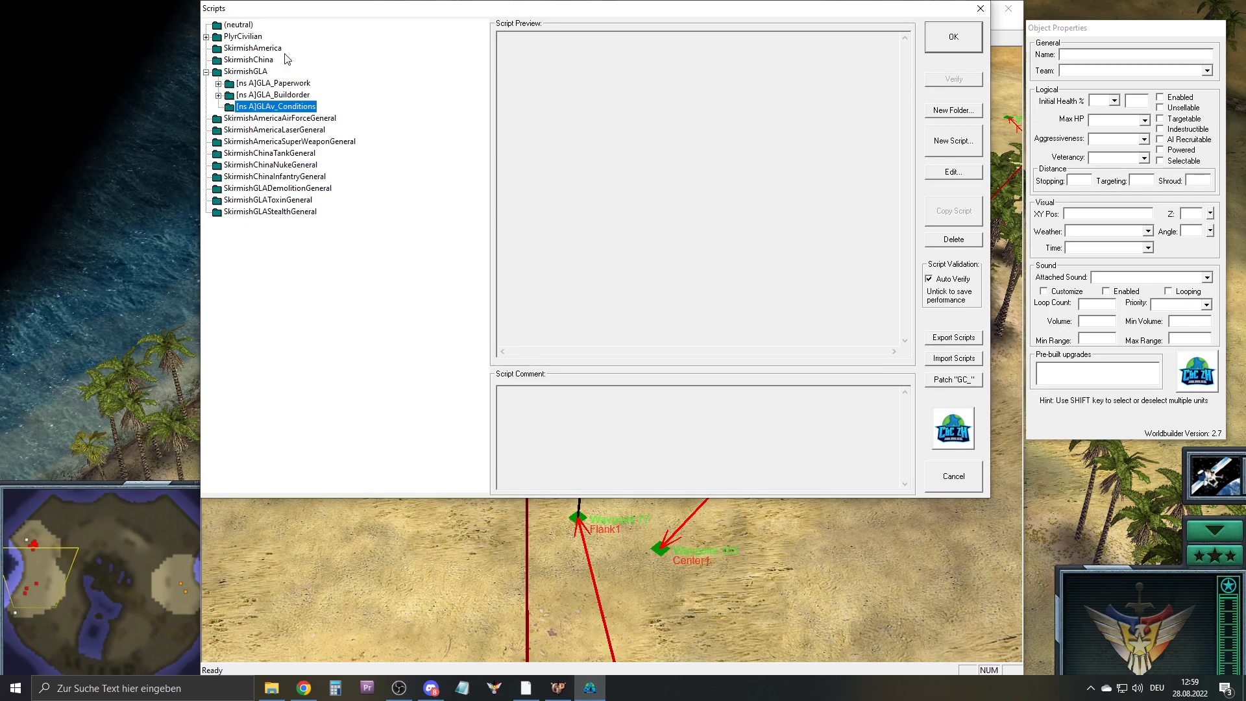
Add a subroutine script named GLAv_Buildorder_1stWave to GLAv_Conditions, keeping its default True condition and null action, and accept the script changes
click(963, 142)
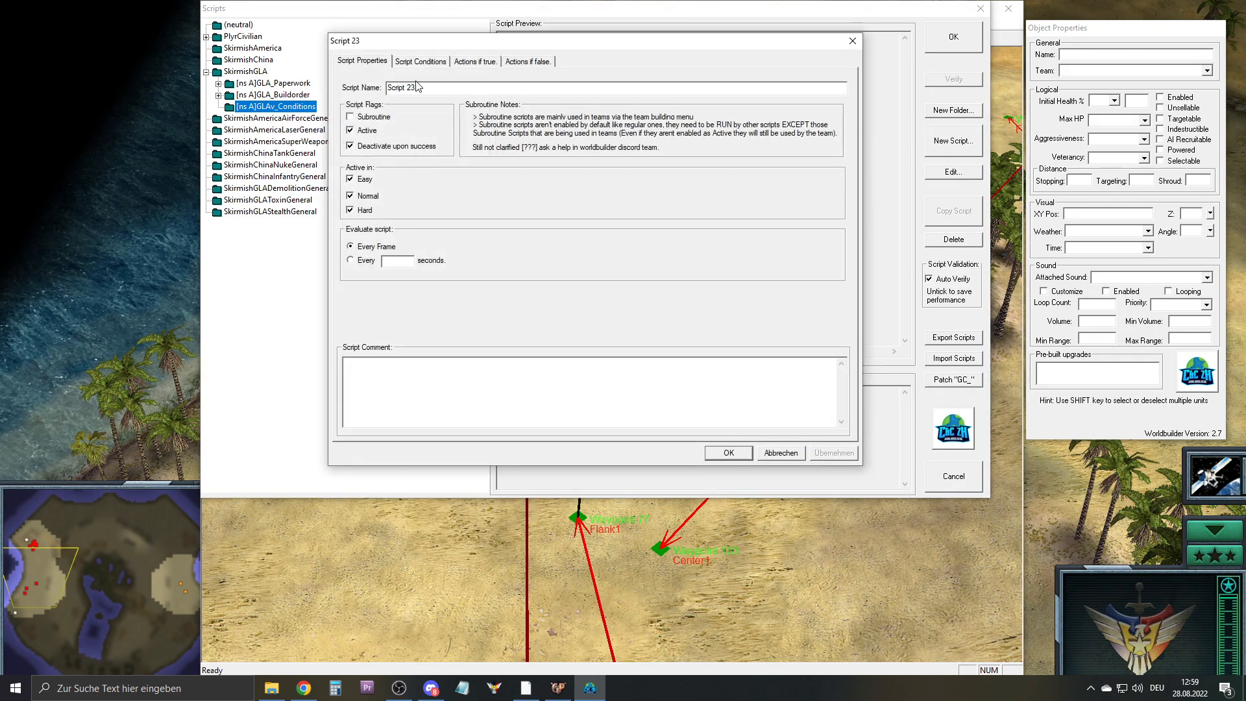
text(GLAv_Buildorder_1st)
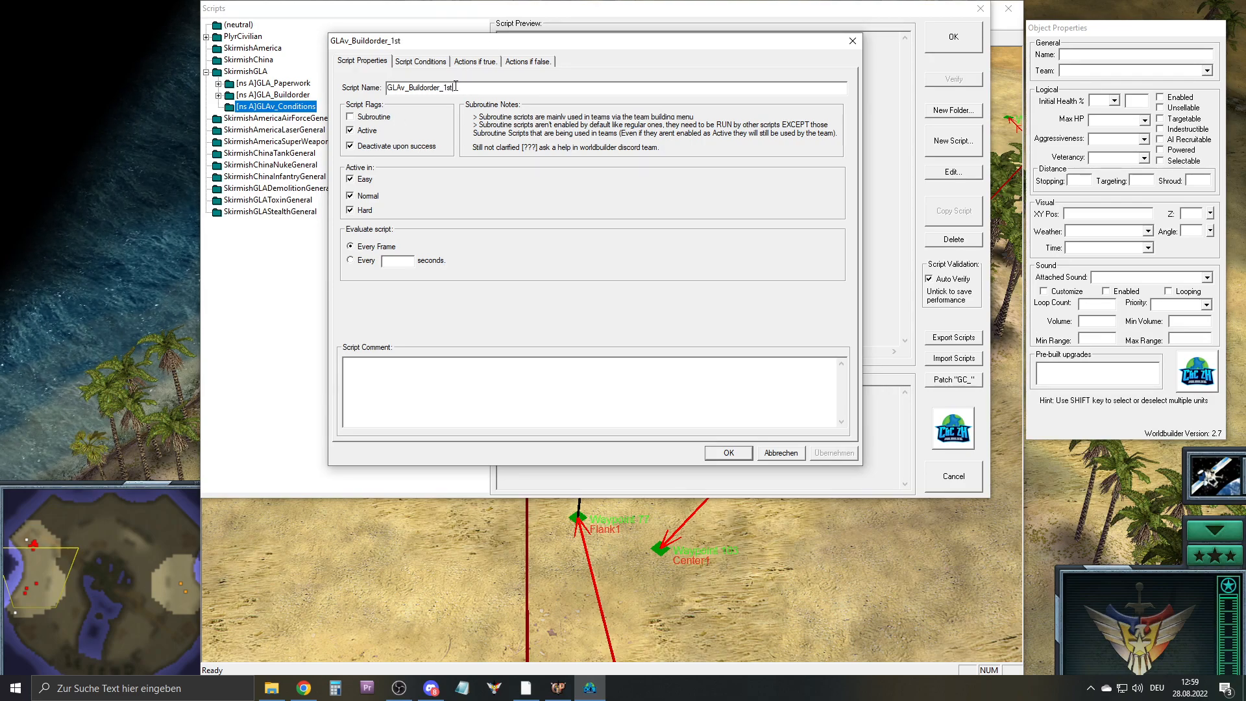
text(Wave)
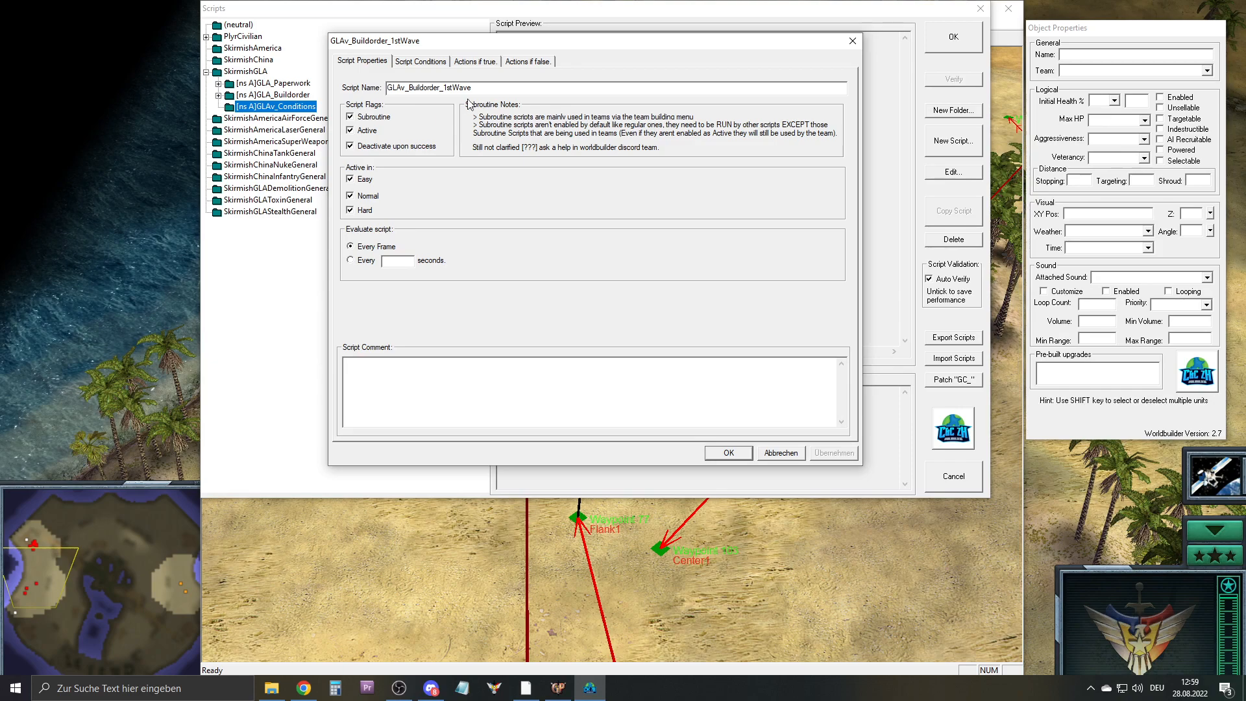
click(419, 62)
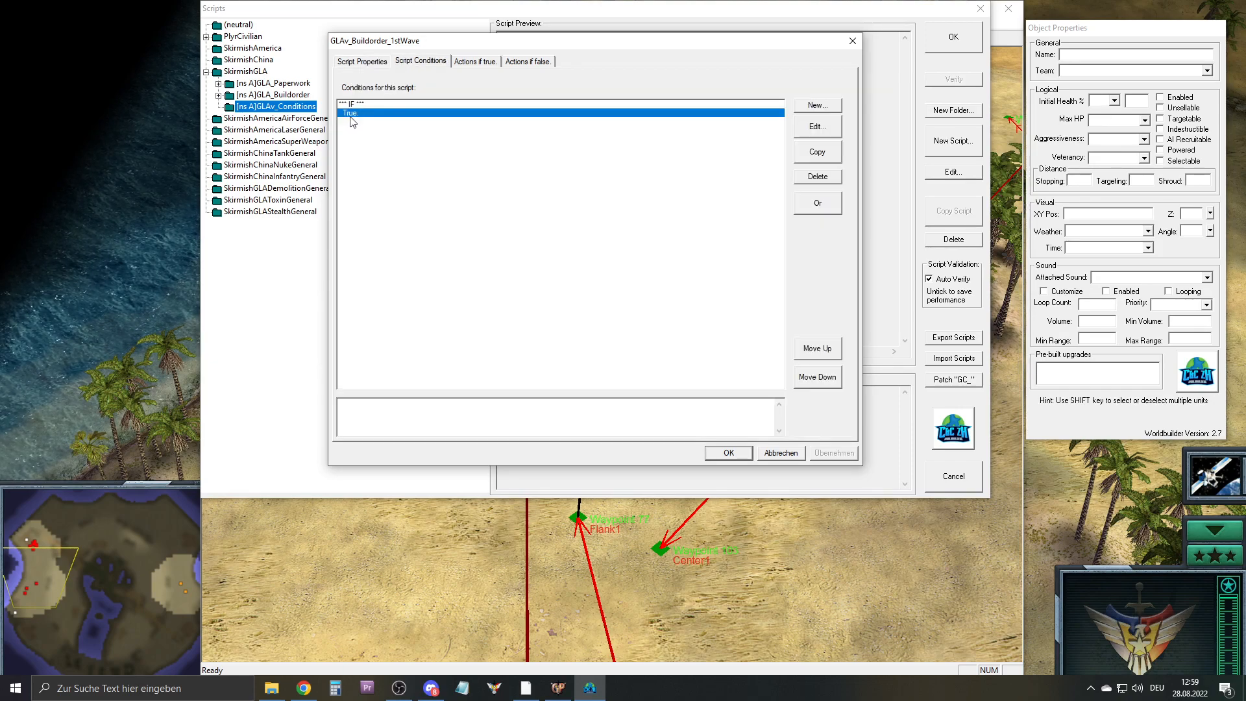
click(479, 61)
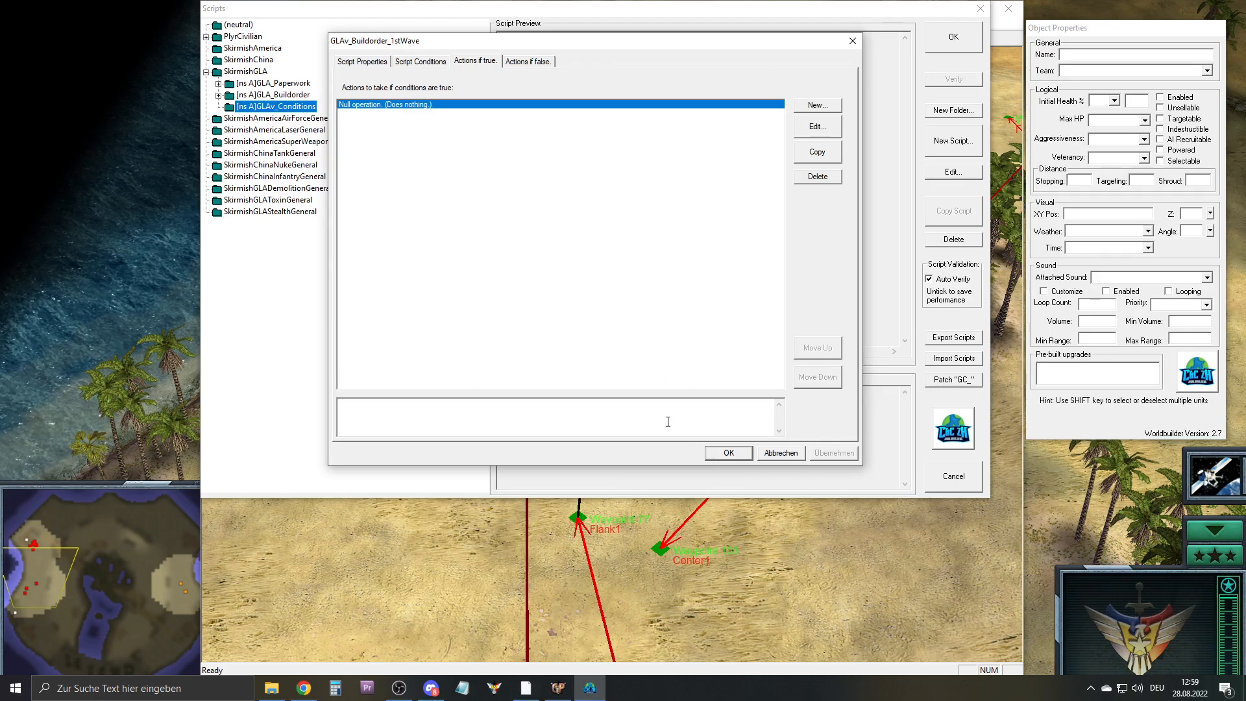
click(727, 453)
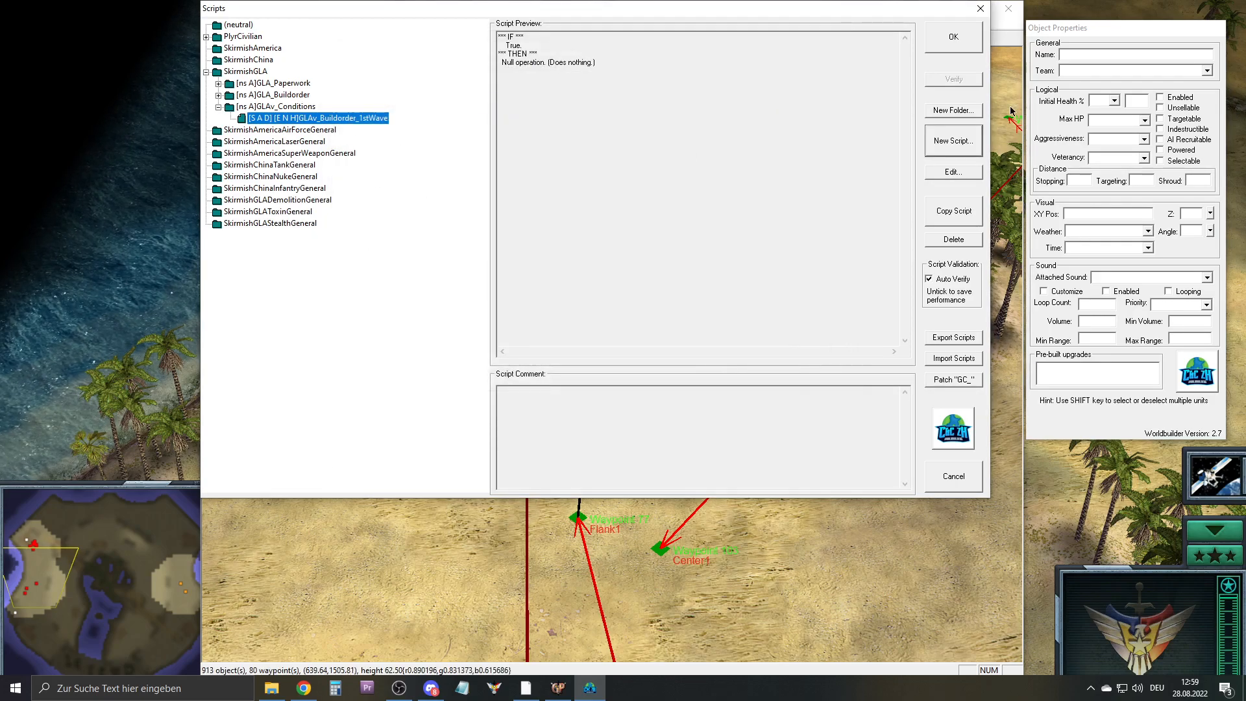
click(952, 39)
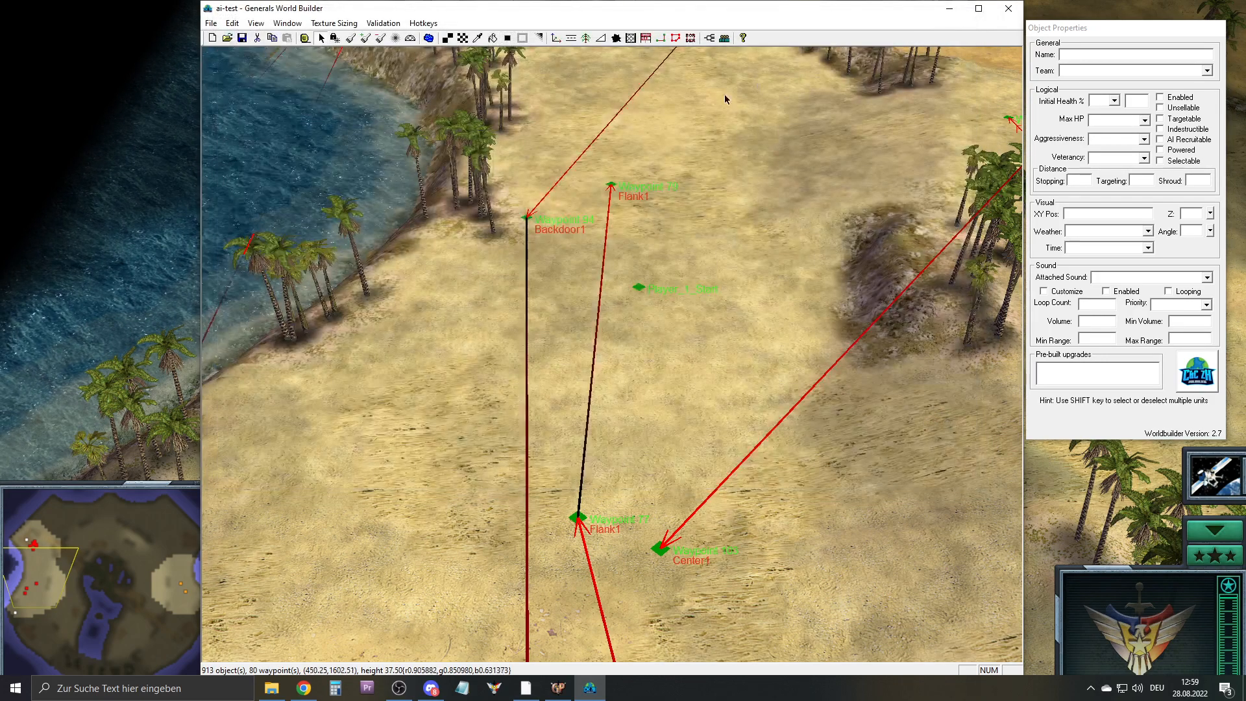
Add a new team owned by SkirmishGLA in the Team Builder
click(723, 40)
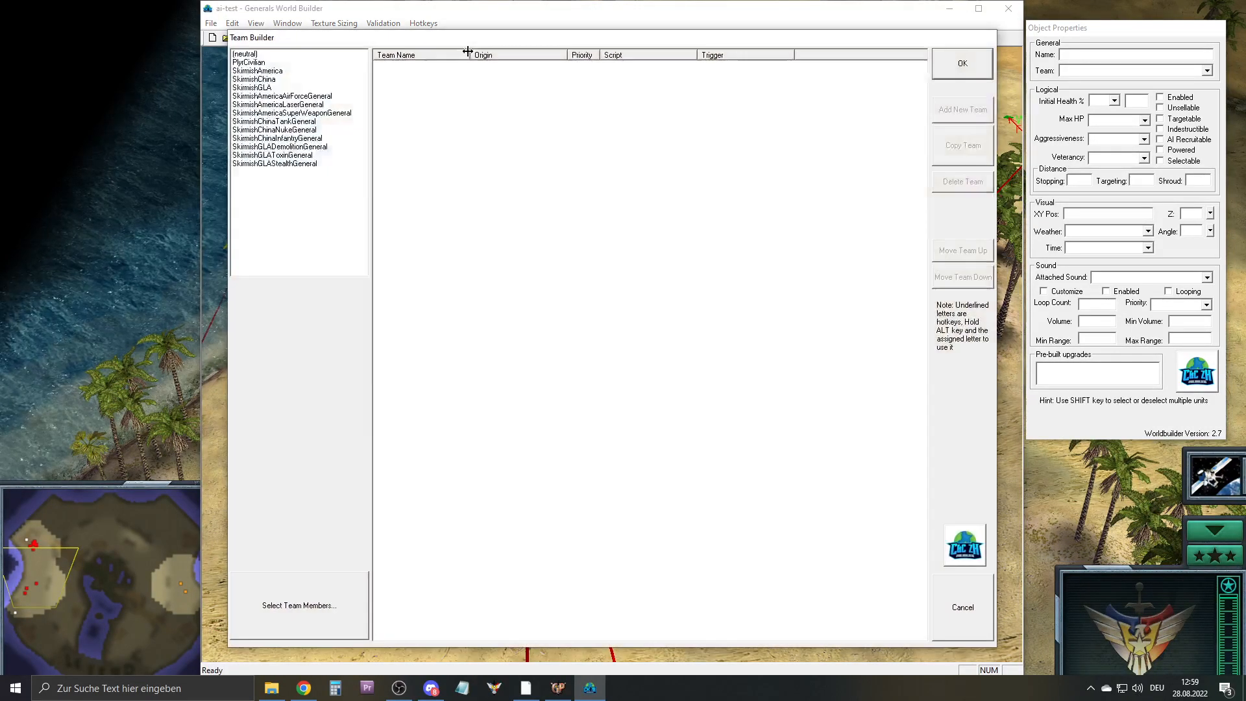
click(263, 88)
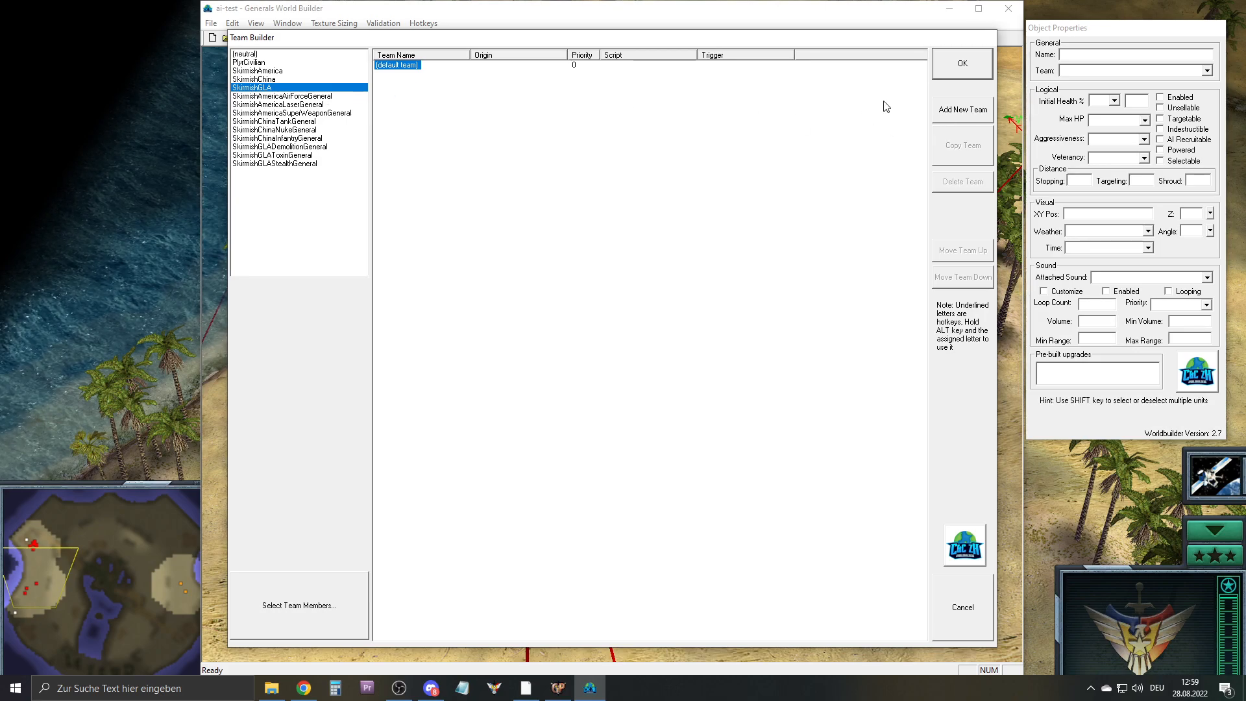
click(964, 111)
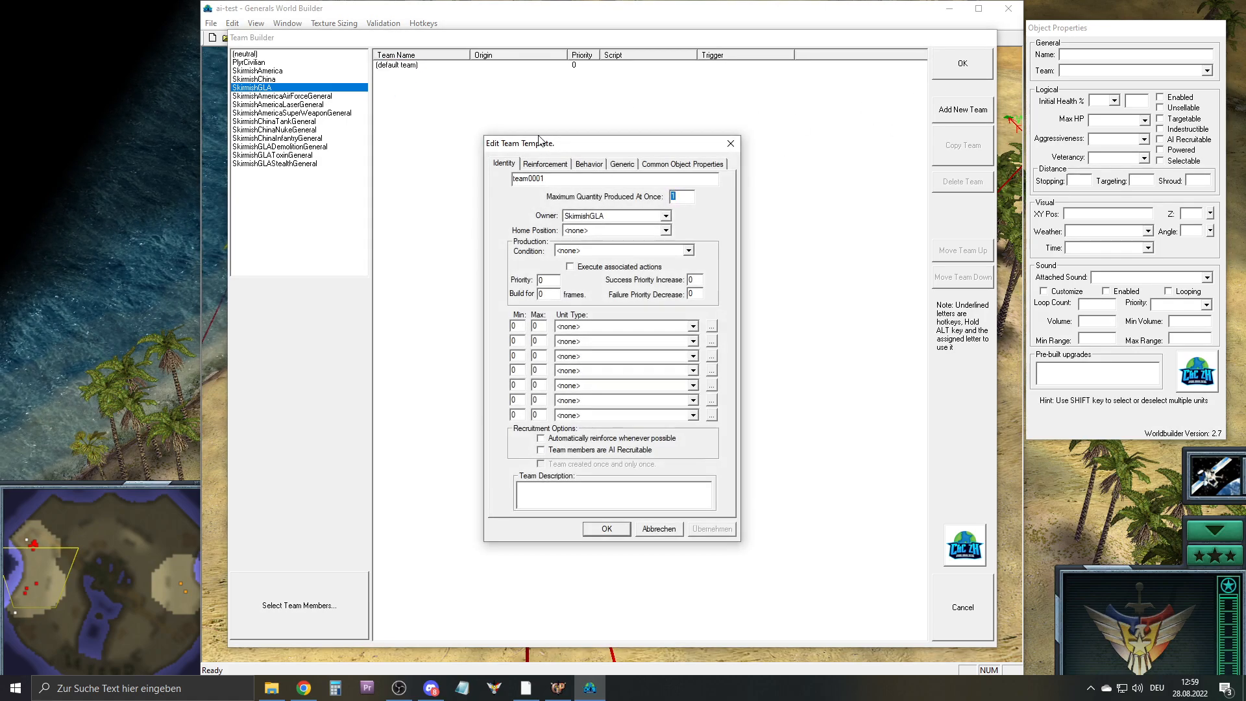
click(589, 220)
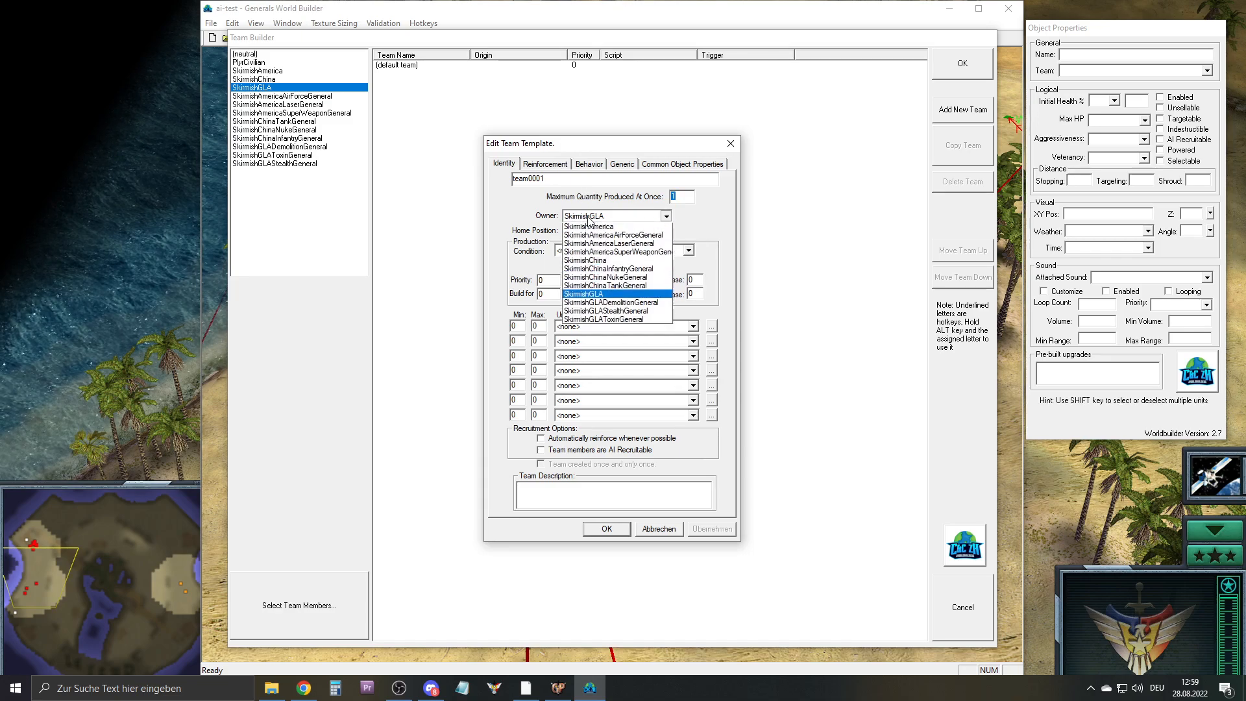
click(589, 221)
Name the new team template GLAv_ExtraWorker
drag(545, 179, 343, 159)
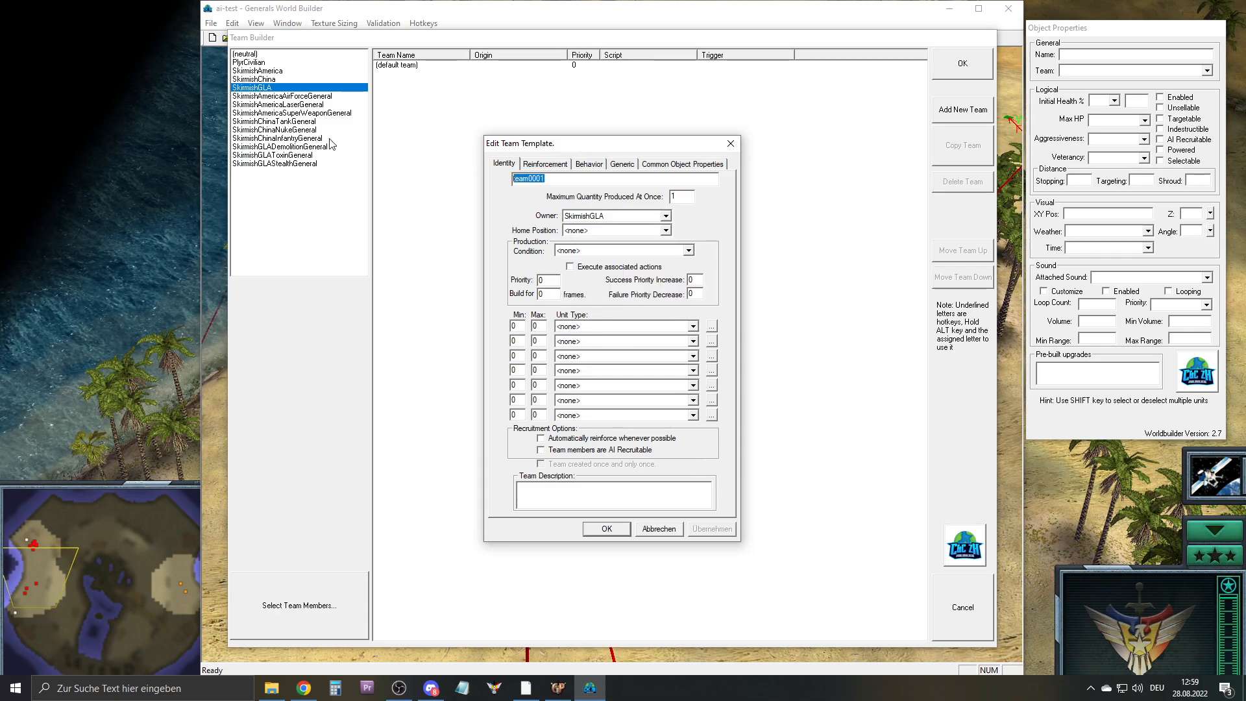
text(1st)
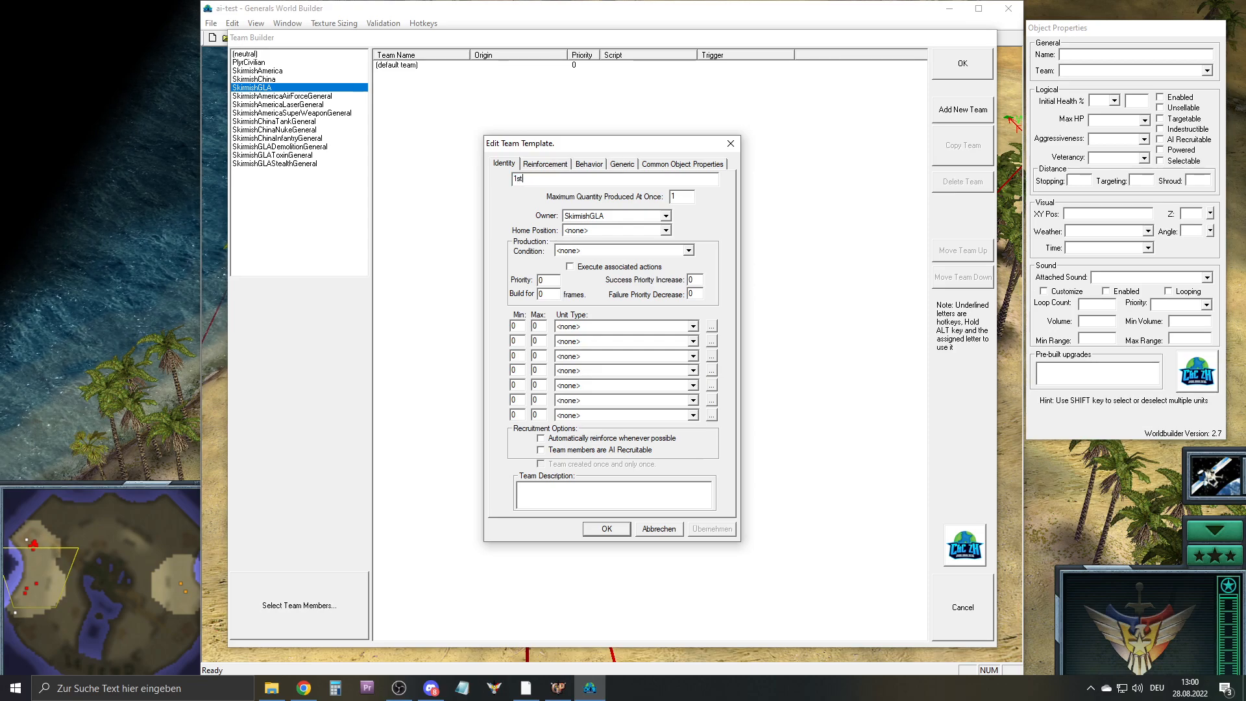
key(BackSpace)
key(BackSpace)
text(GL)
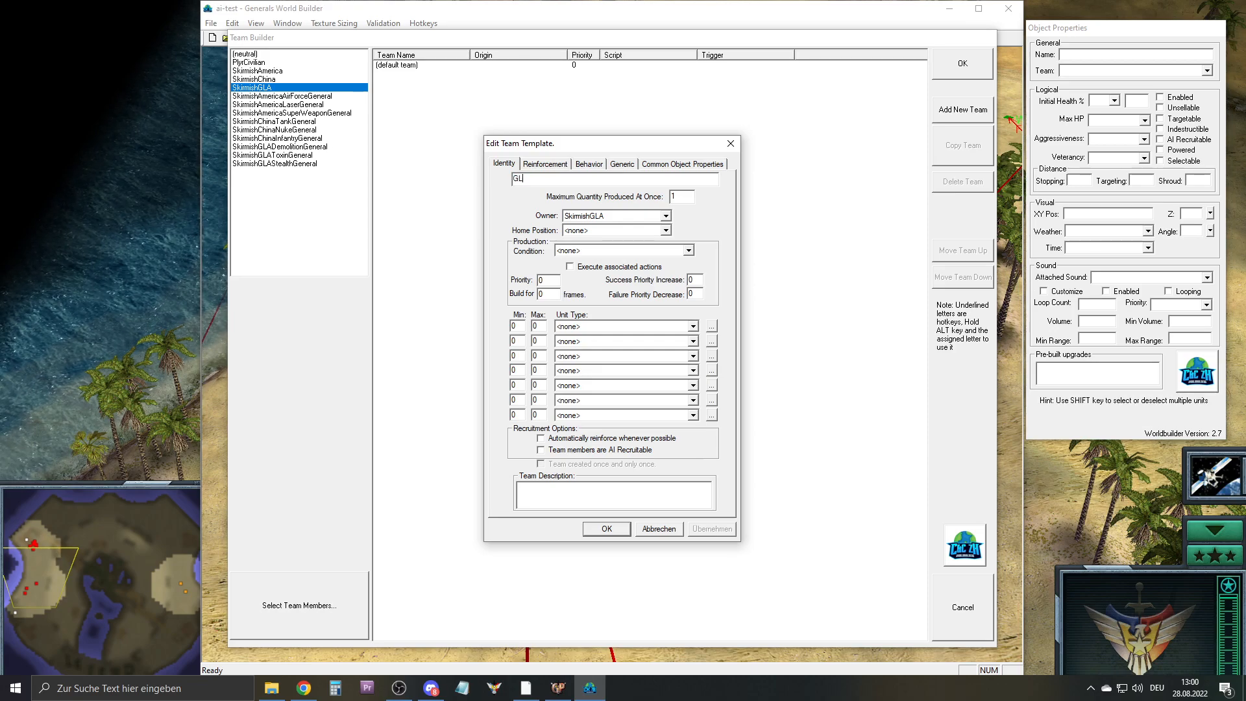
text(Av_1stWorker)
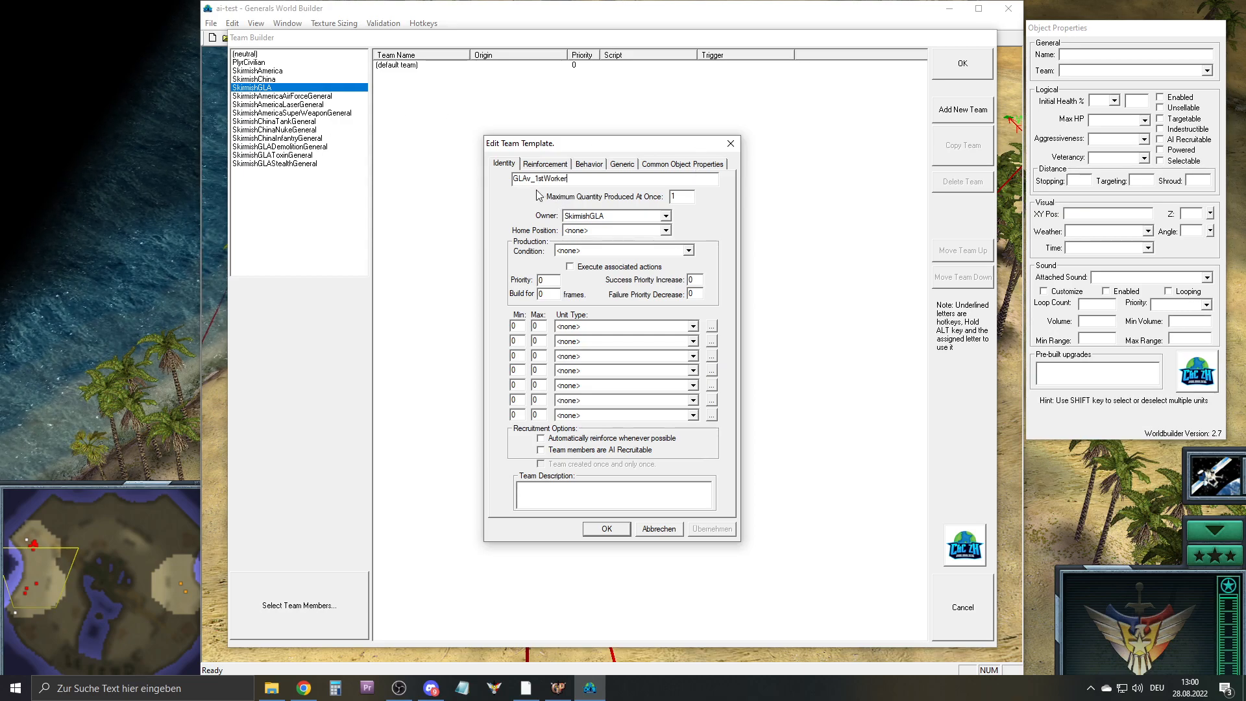
drag(544, 179, 537, 181)
key(BackSpace)
text(Extra)
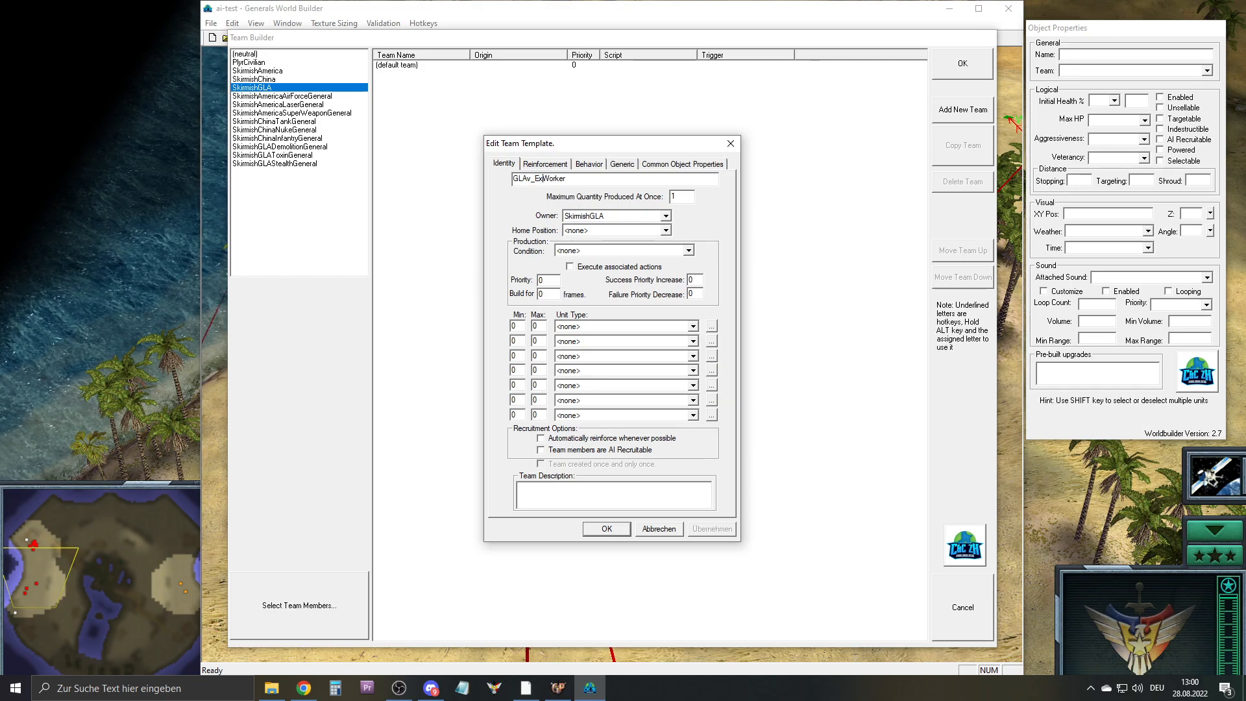
Set the team's production condition to GLAv_Buildorder_1stWave and its maximum quantity produced at once to 4
click(625, 250)
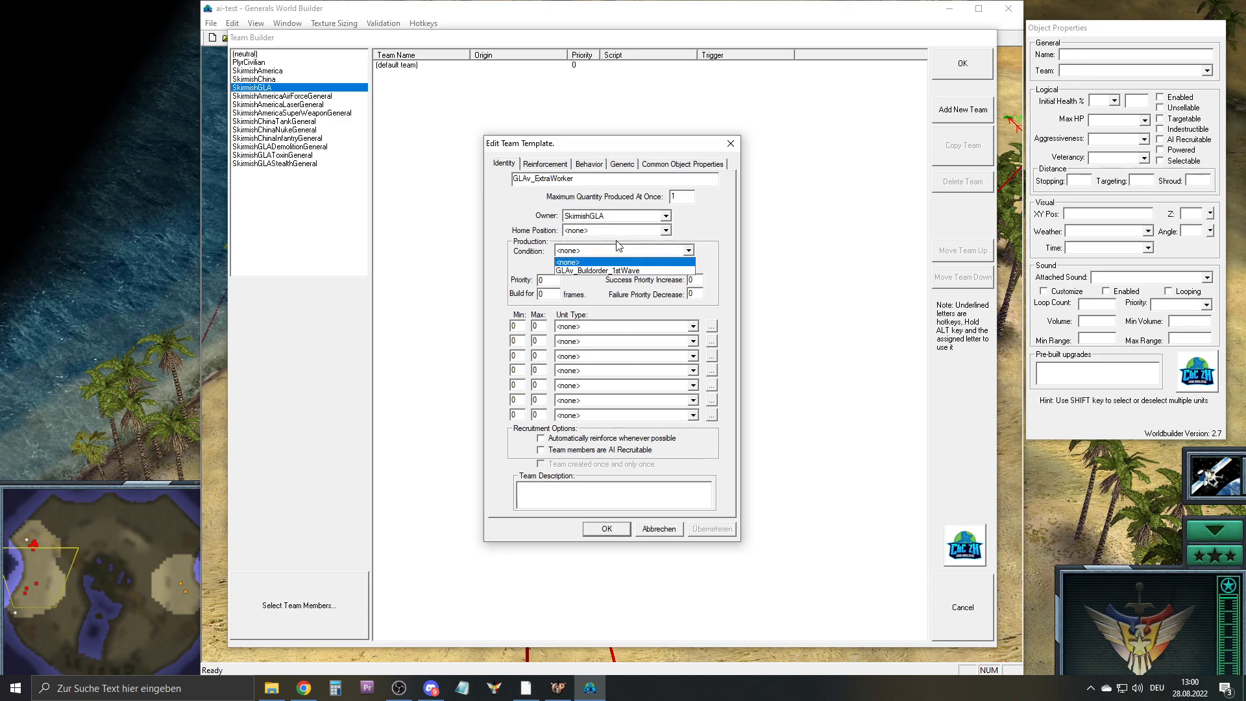
click(583, 250)
click(575, 250)
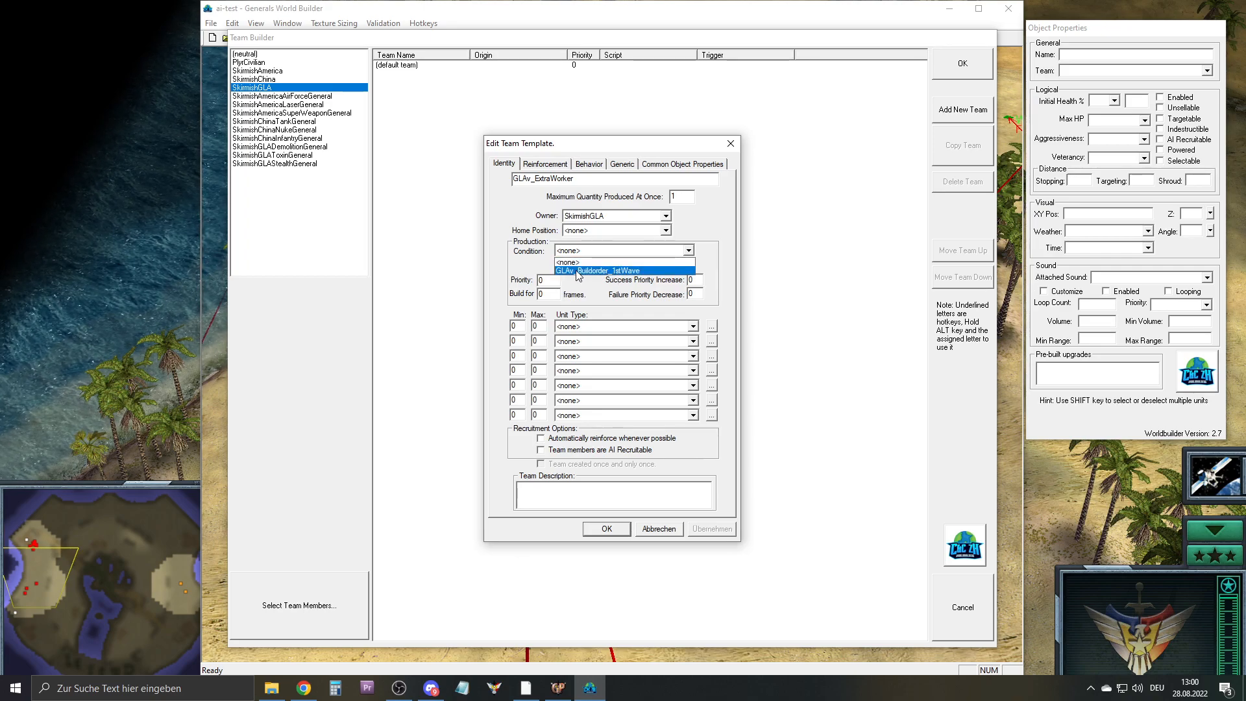
click(631, 271)
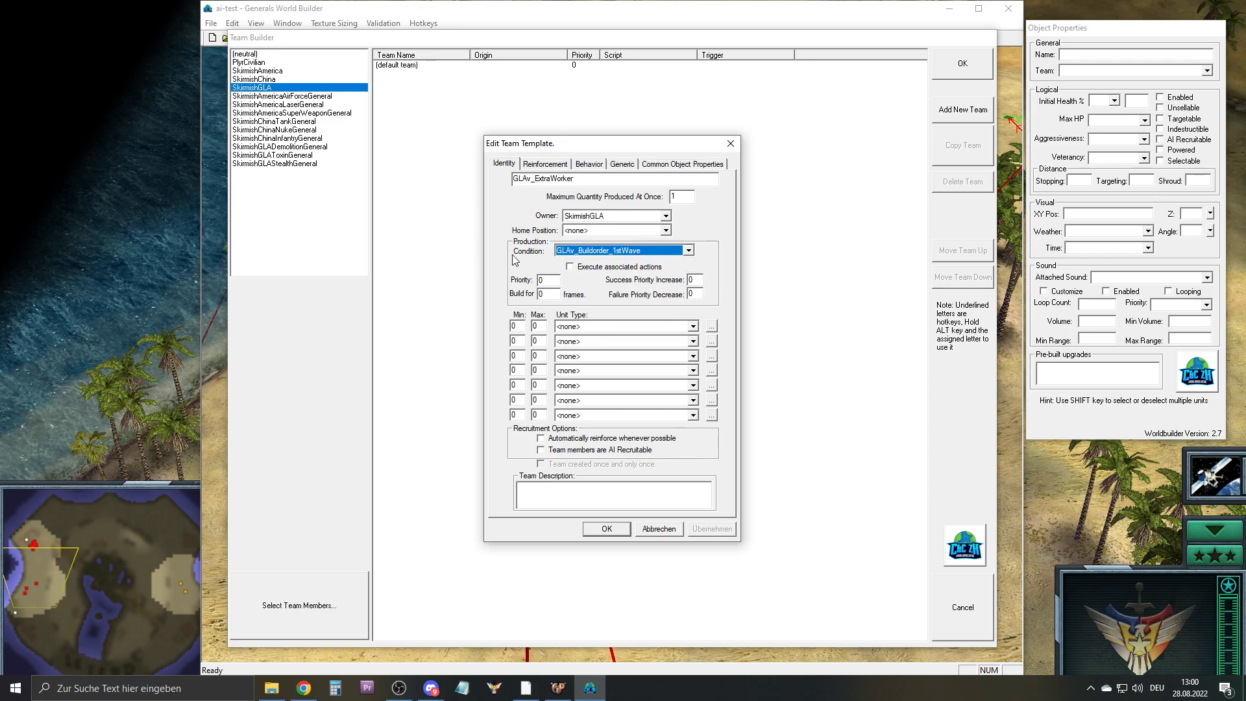
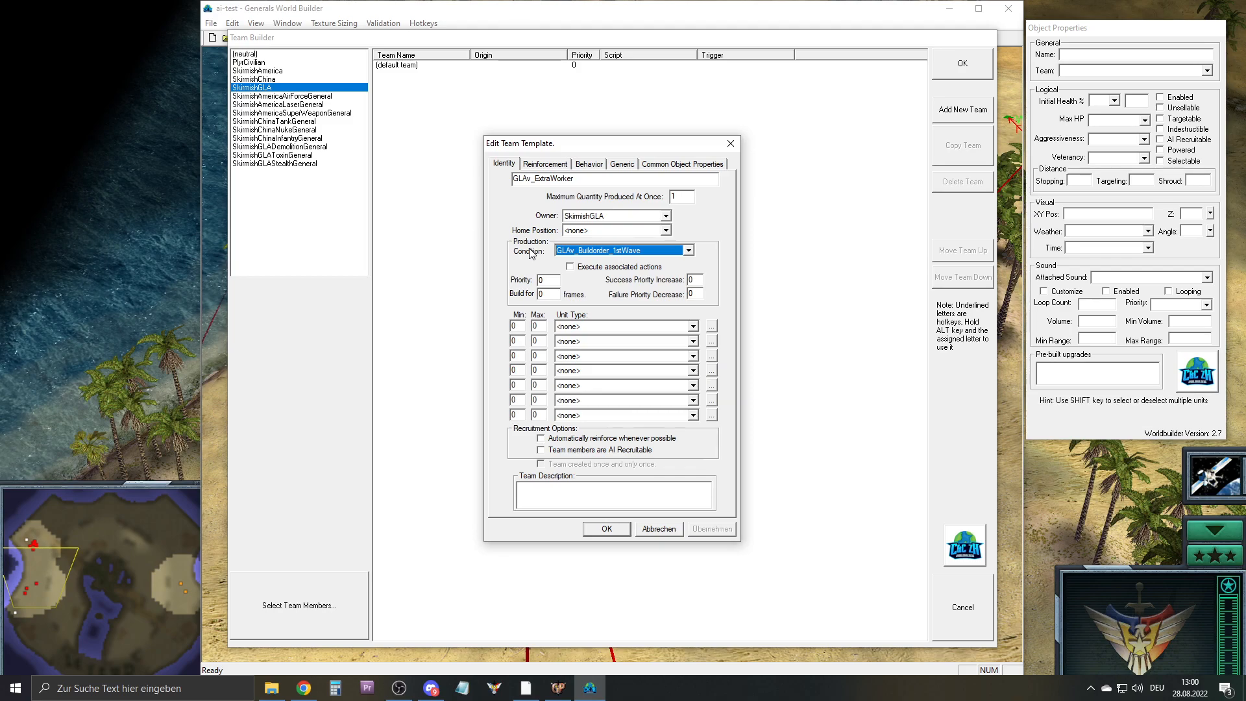
click(604, 250)
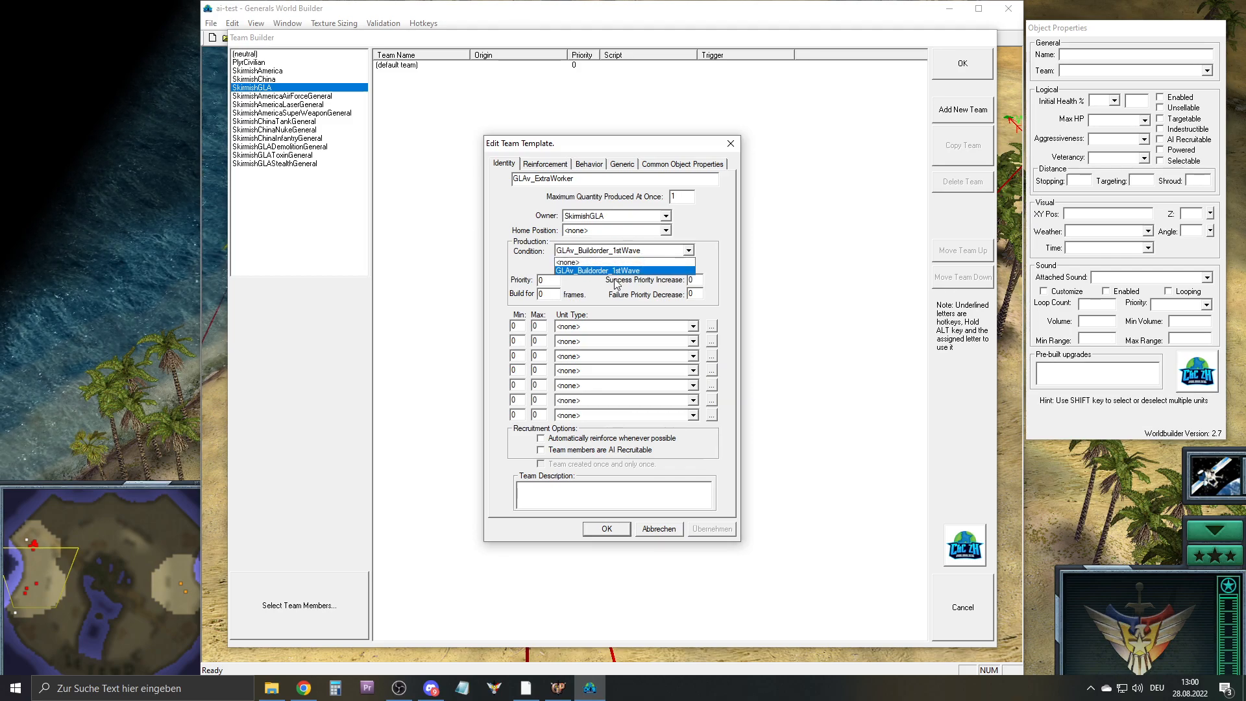
click(680, 250)
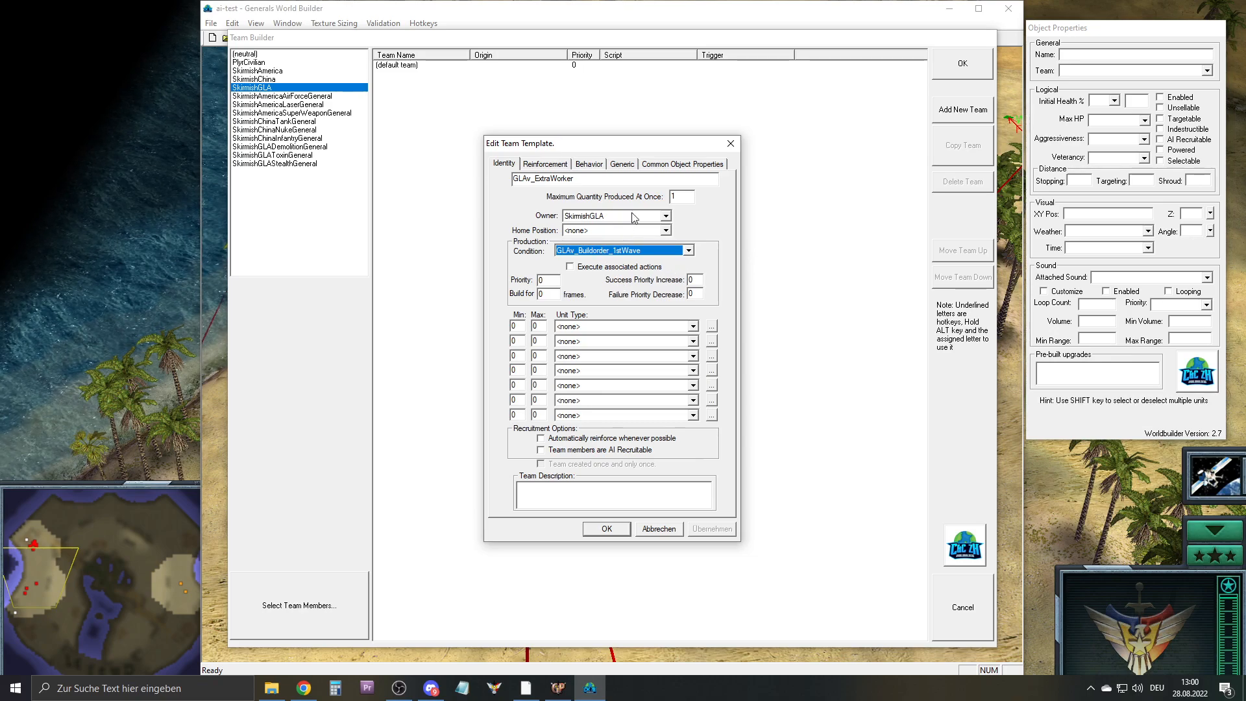
click(684, 195)
text(4)
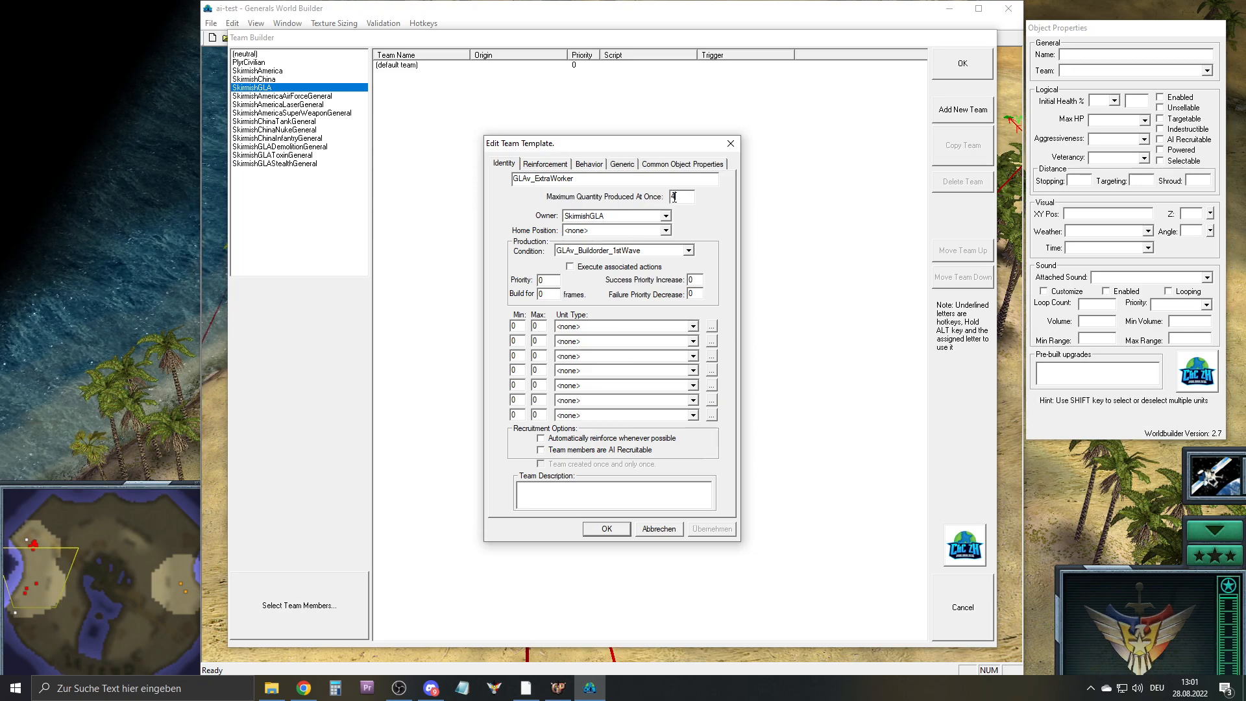
Define the team's first unit entry as GLAInfantryWorker with a minimum and maximum of 1
double_click(518, 328)
double_click(541, 325)
click(711, 326)
click(490, 276)
click(503, 288)
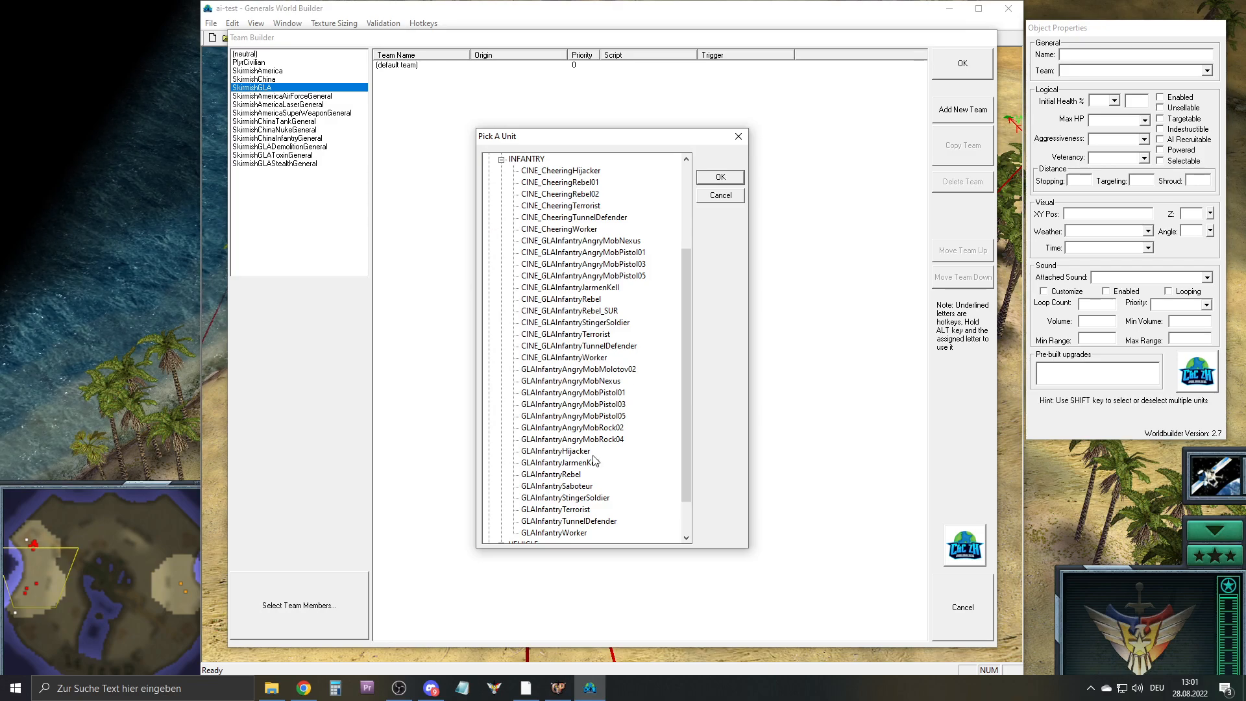
scroll(591, 511, down, 1)
click(571, 499)
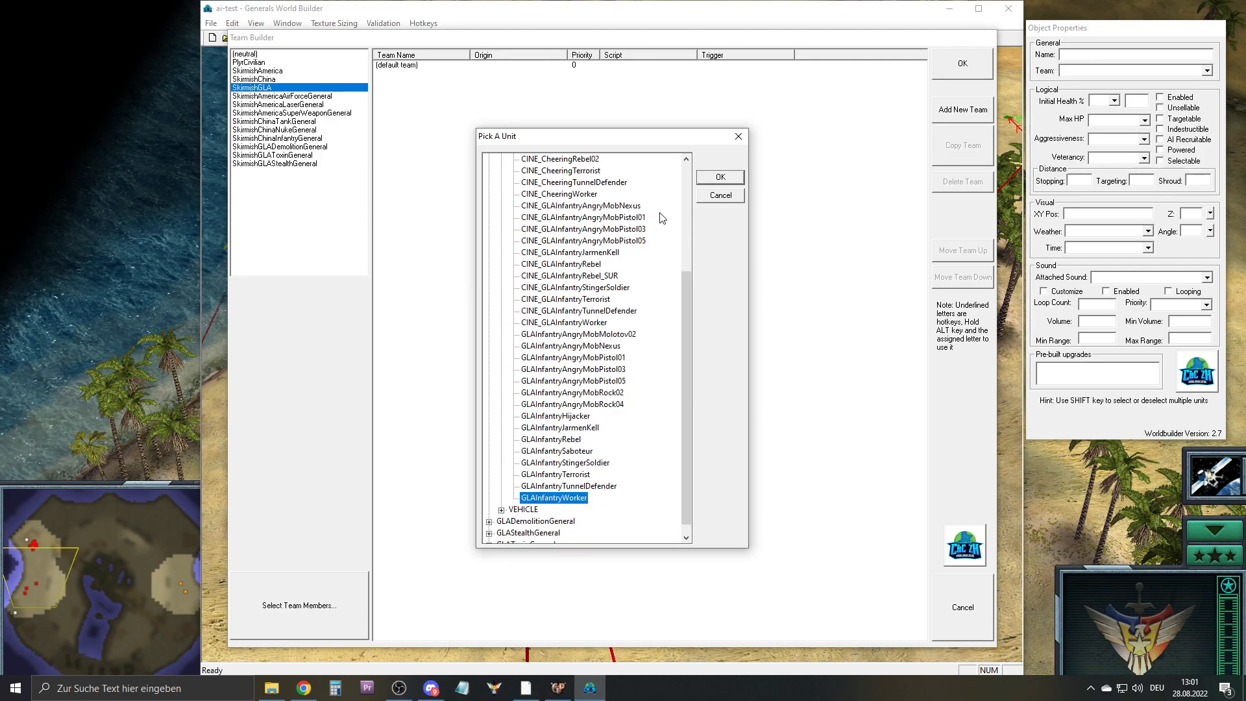
click(721, 178)
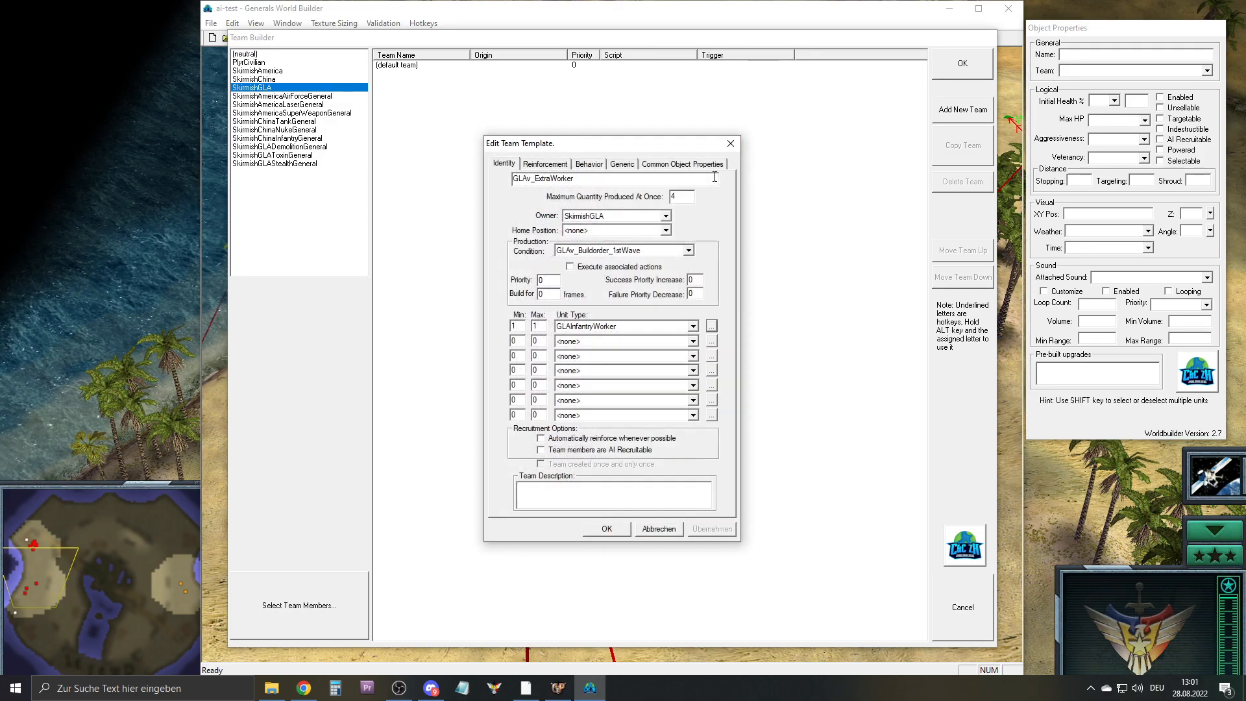
Review the GLAv_ExtraWorker template's behavior, generic and reinforcement settings and the available home positions
click(588, 164)
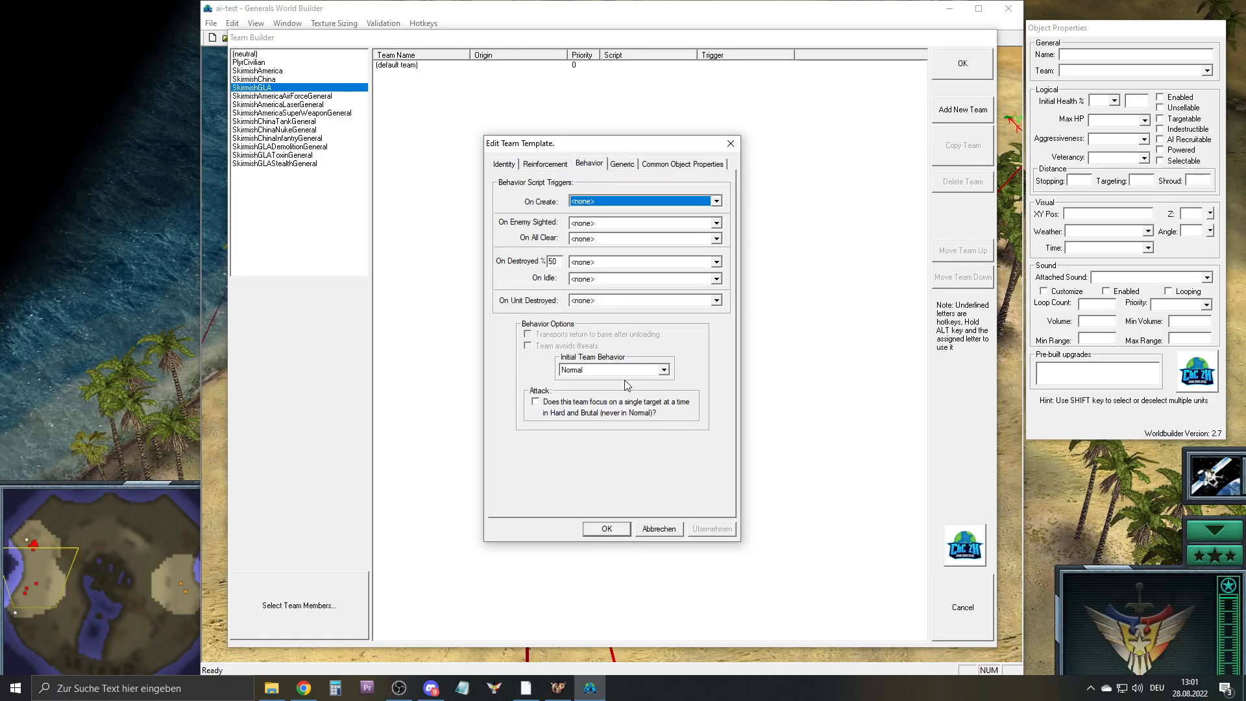
click(623, 164)
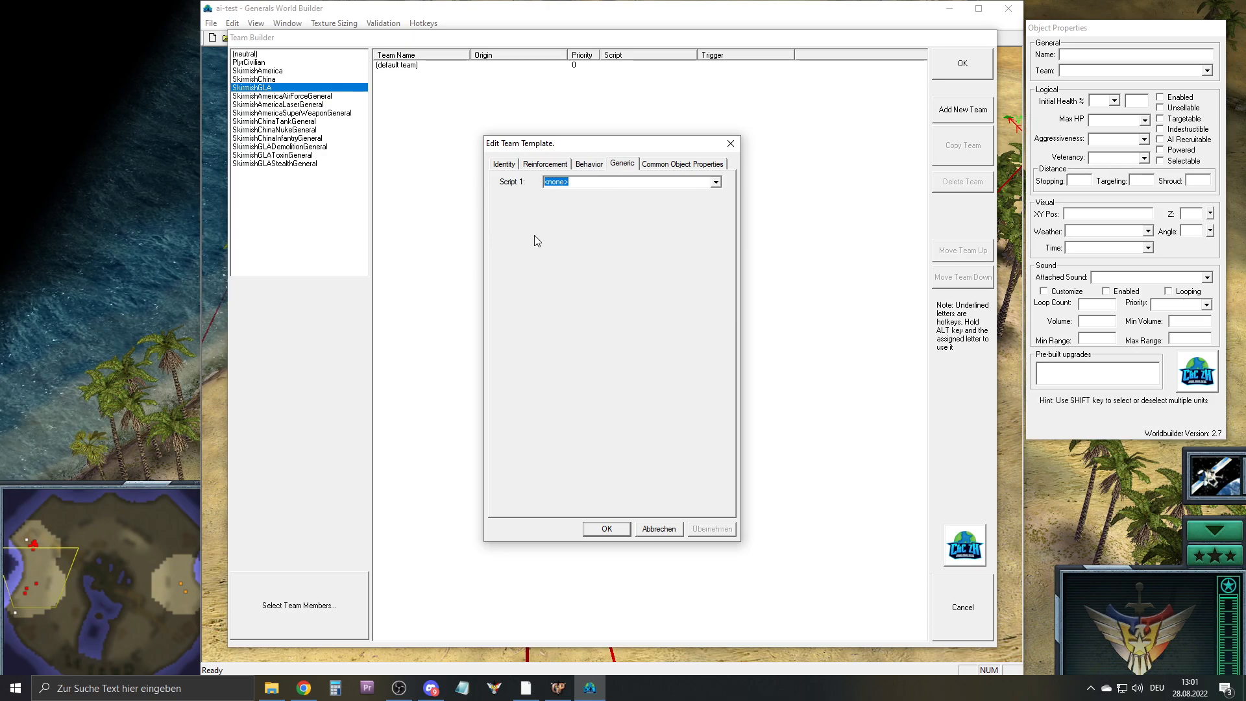
click(542, 166)
click(507, 167)
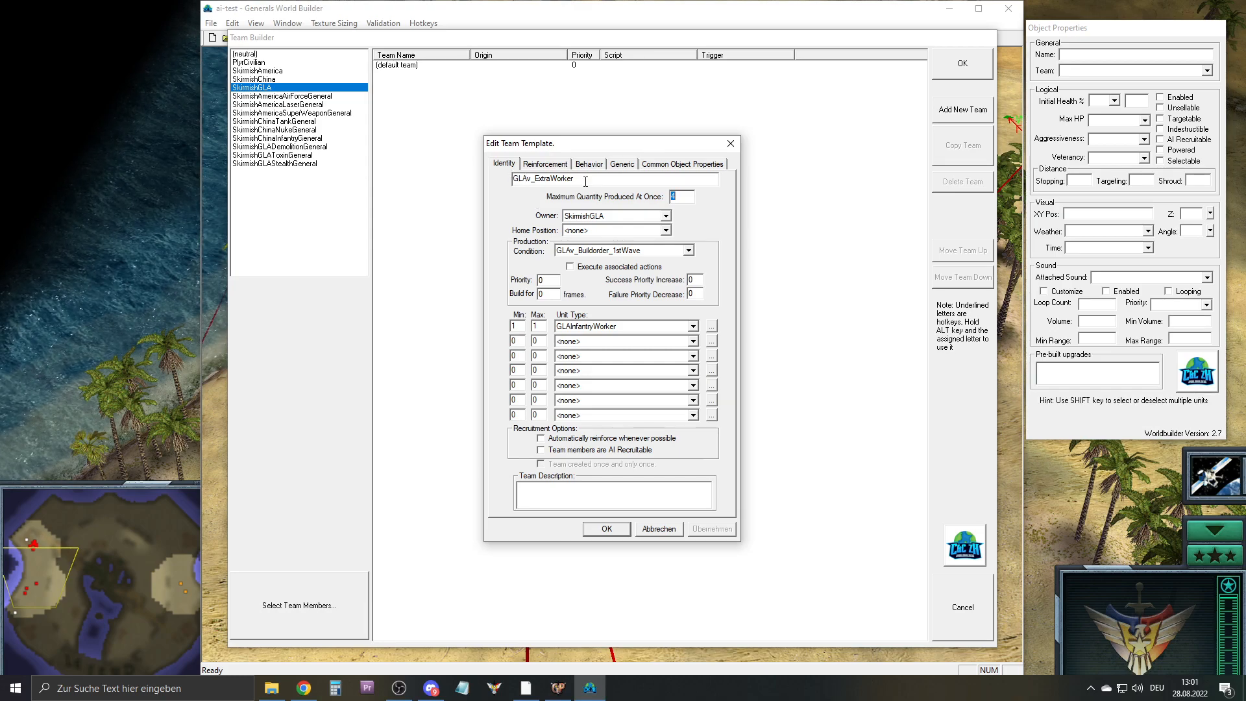
text(4)
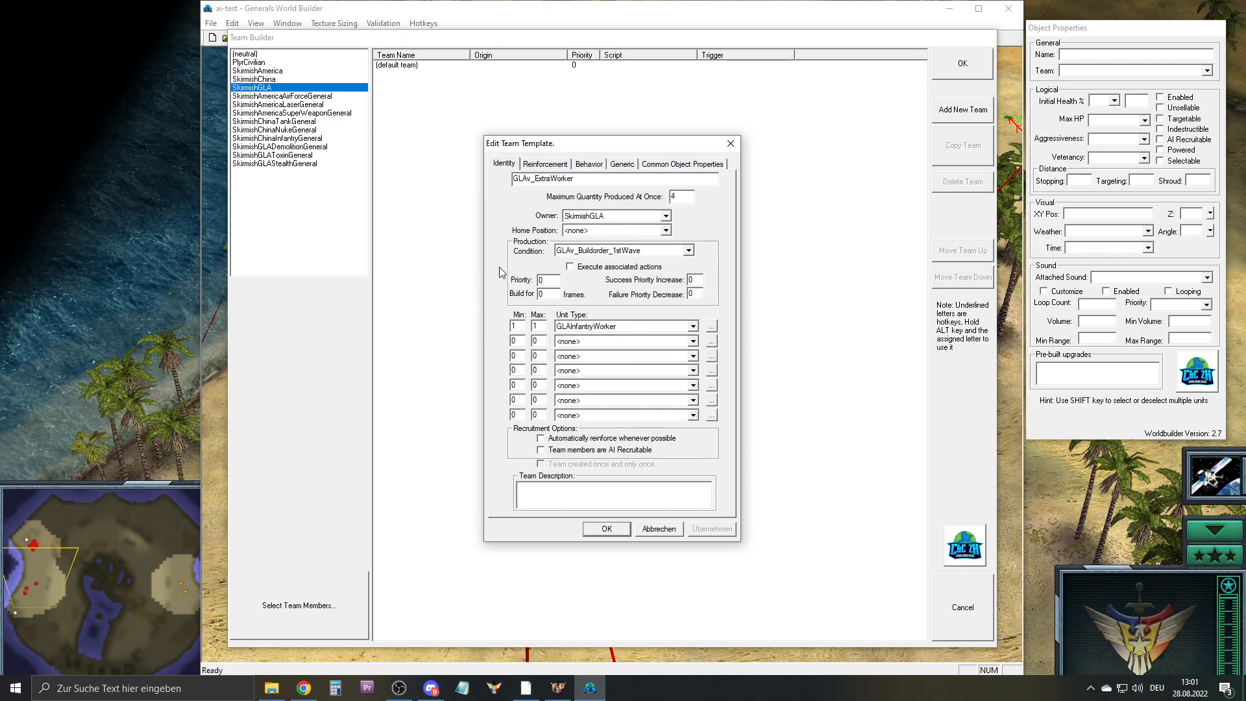
click(586, 231)
click(587, 233)
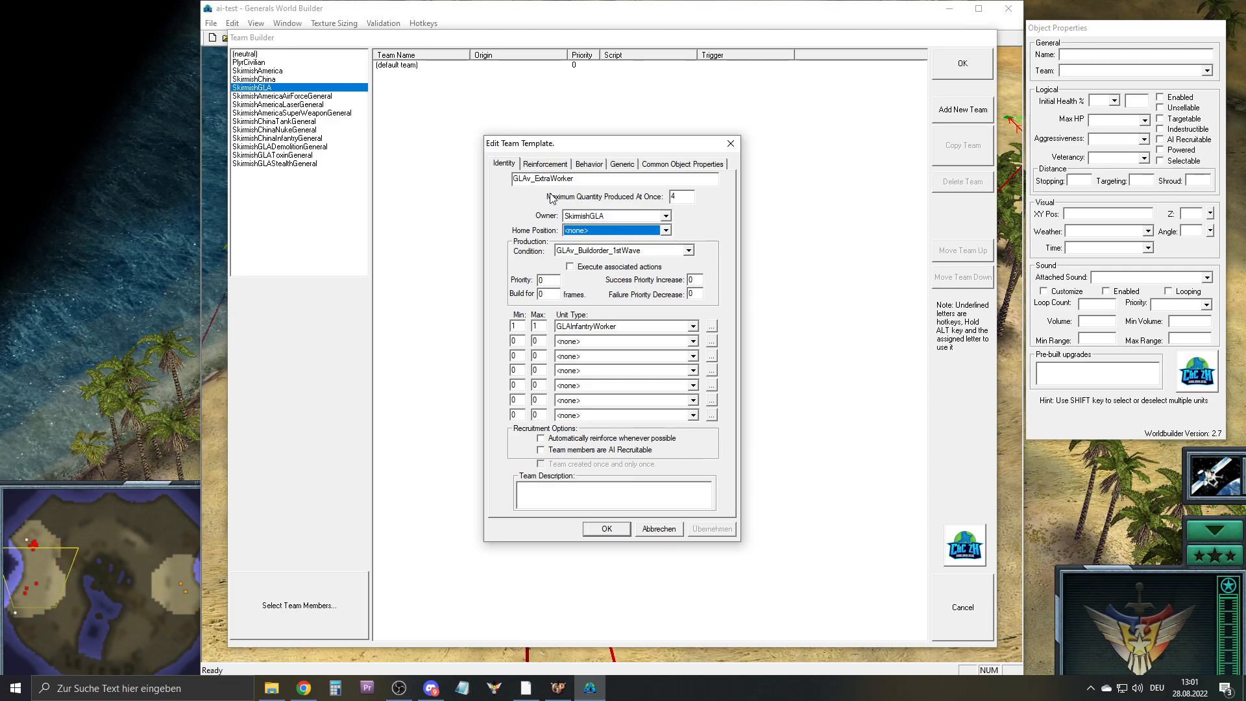
click(573, 231)
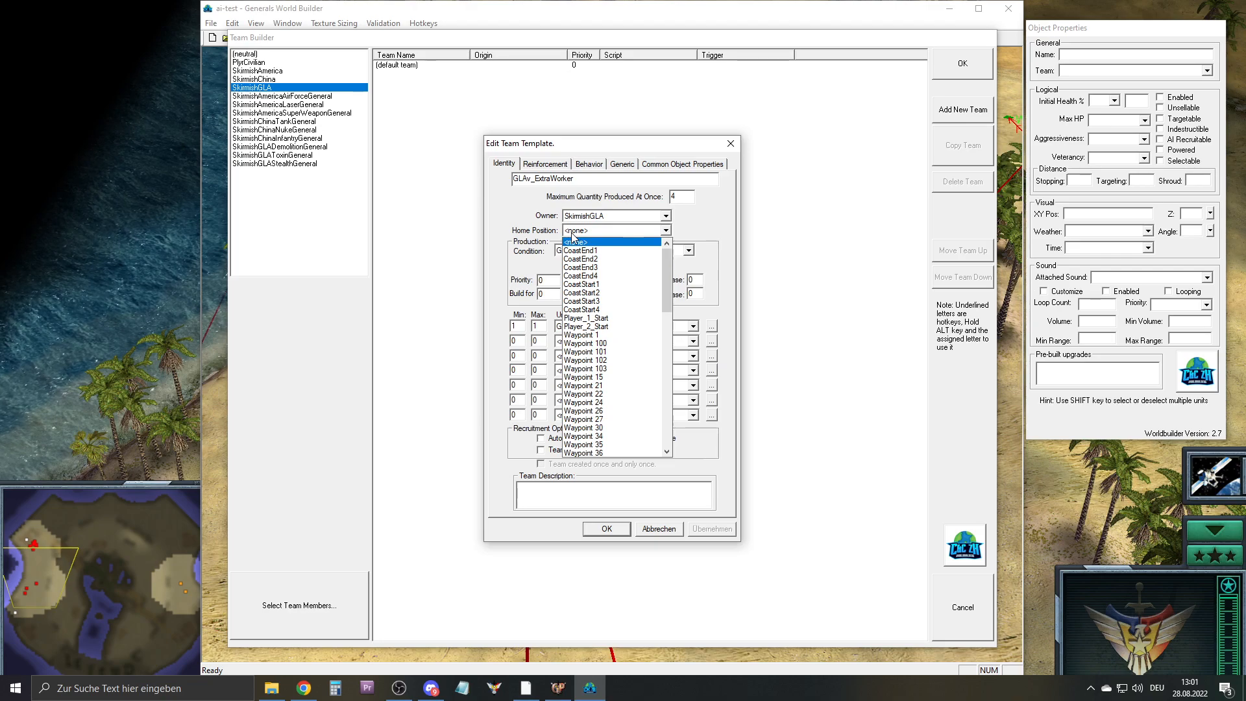
click(573, 232)
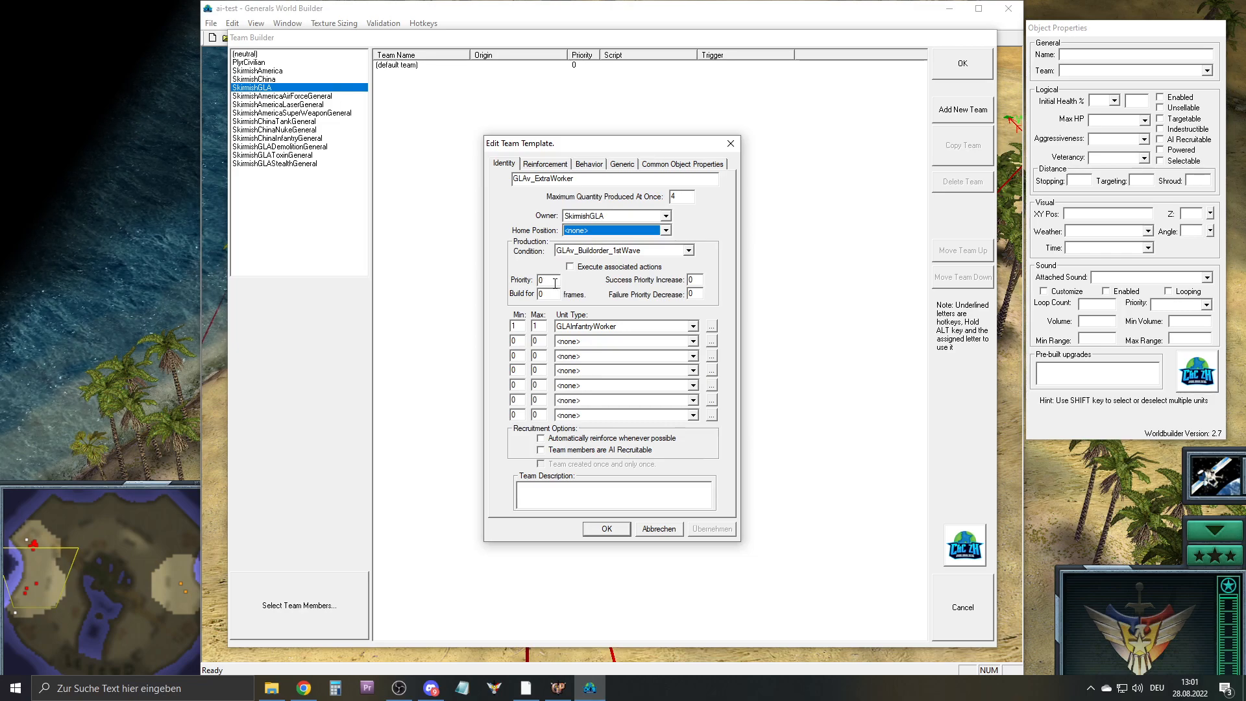
Set the GLAv_ExtraWorker team's production priority to 900, then confirm the template and close the Team Builder
drag(555, 283, 469, 281)
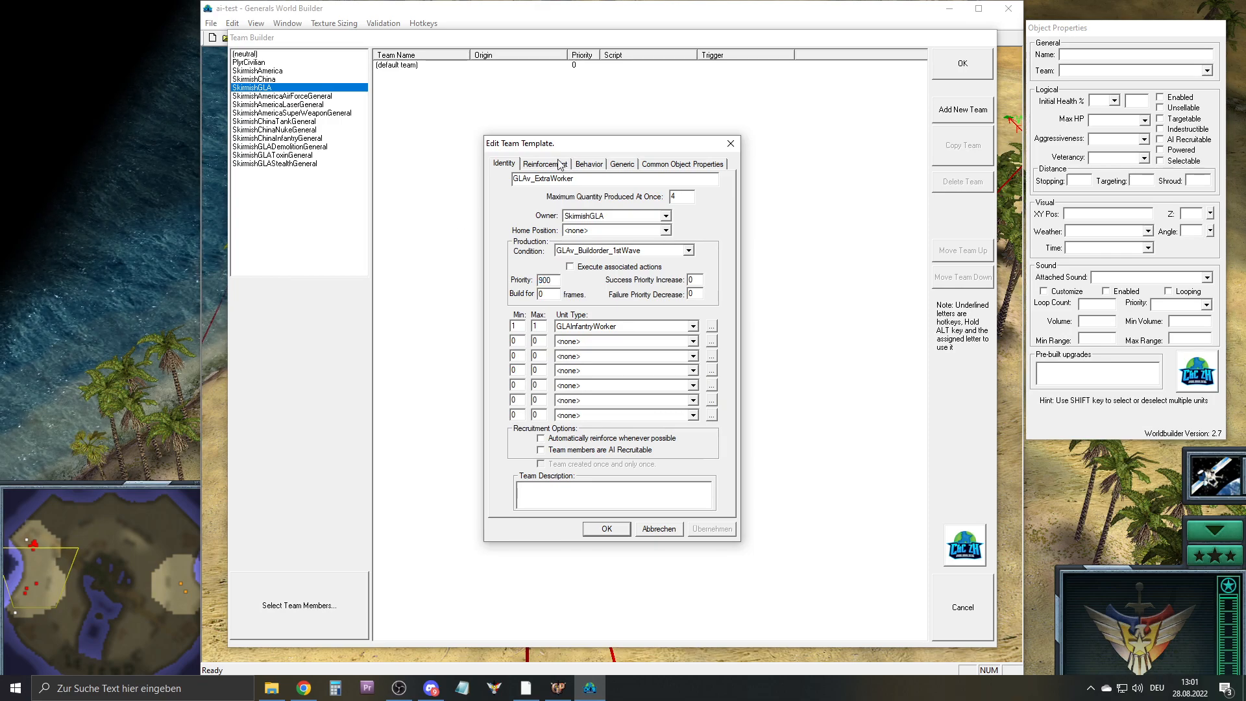
double_click(545, 279)
text(1)
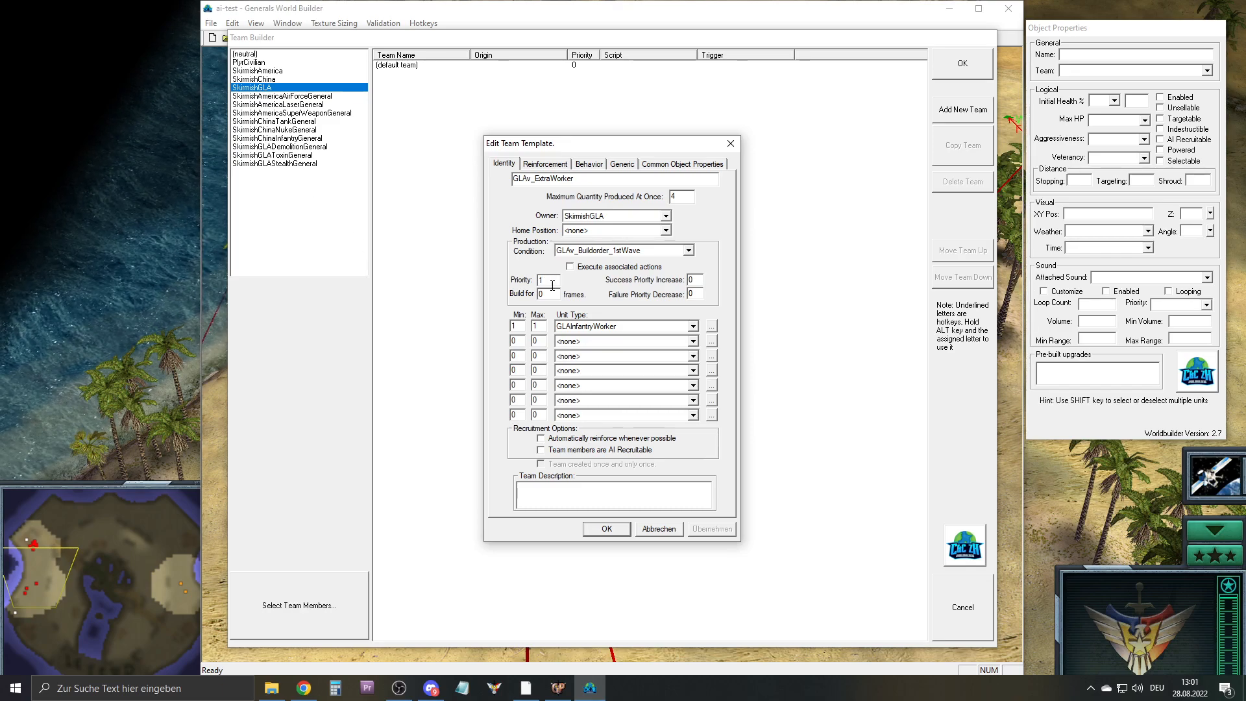
key(Return)
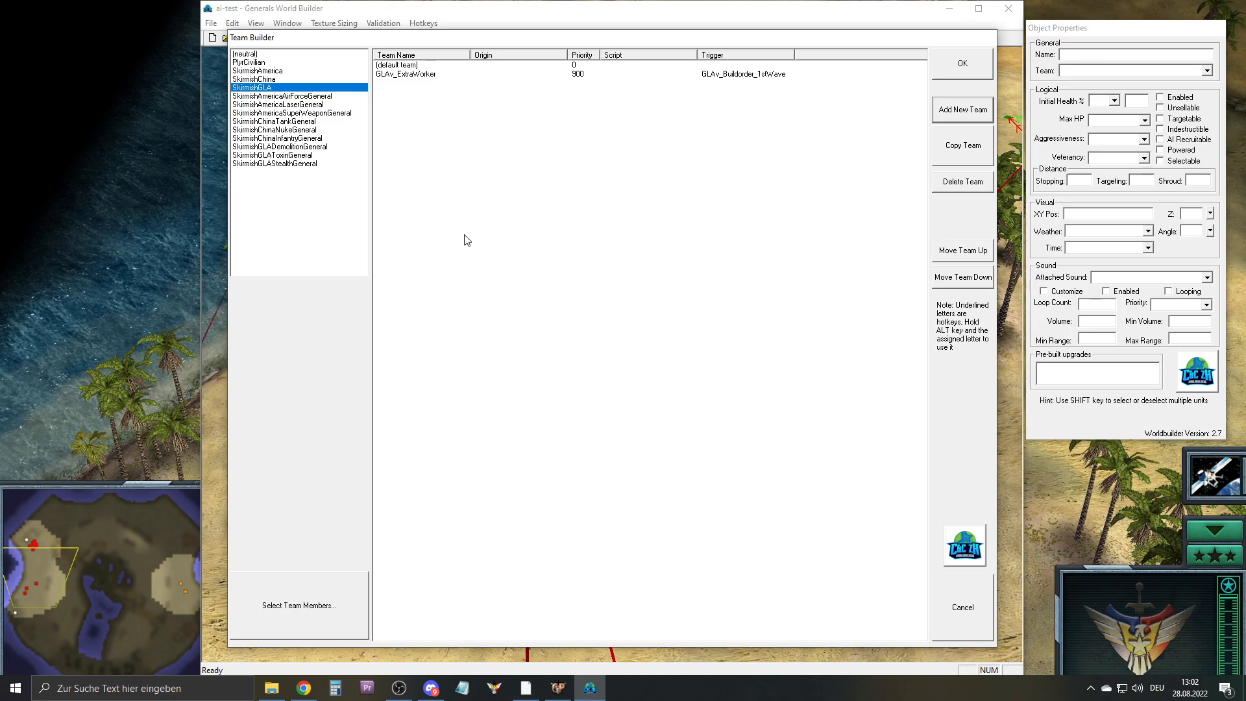
click(963, 63)
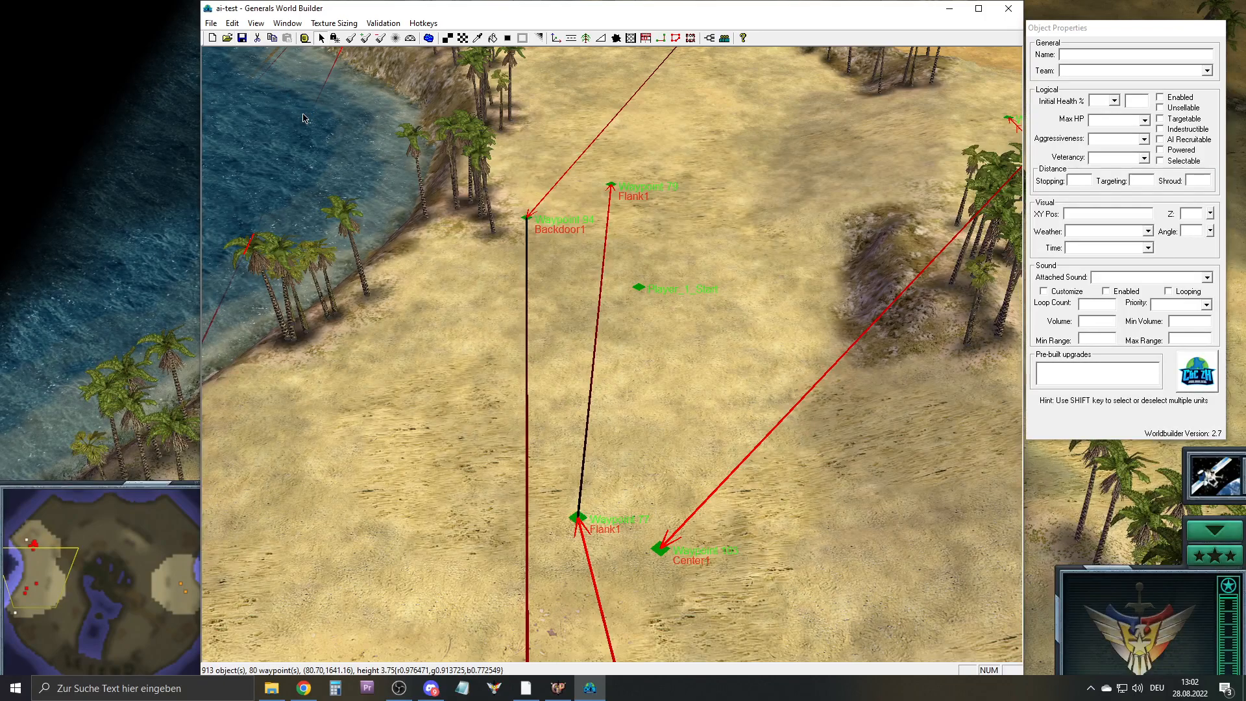
Switch to the running Zero Hour game and restart the skirmish match
click(49, 318)
click(539, 362)
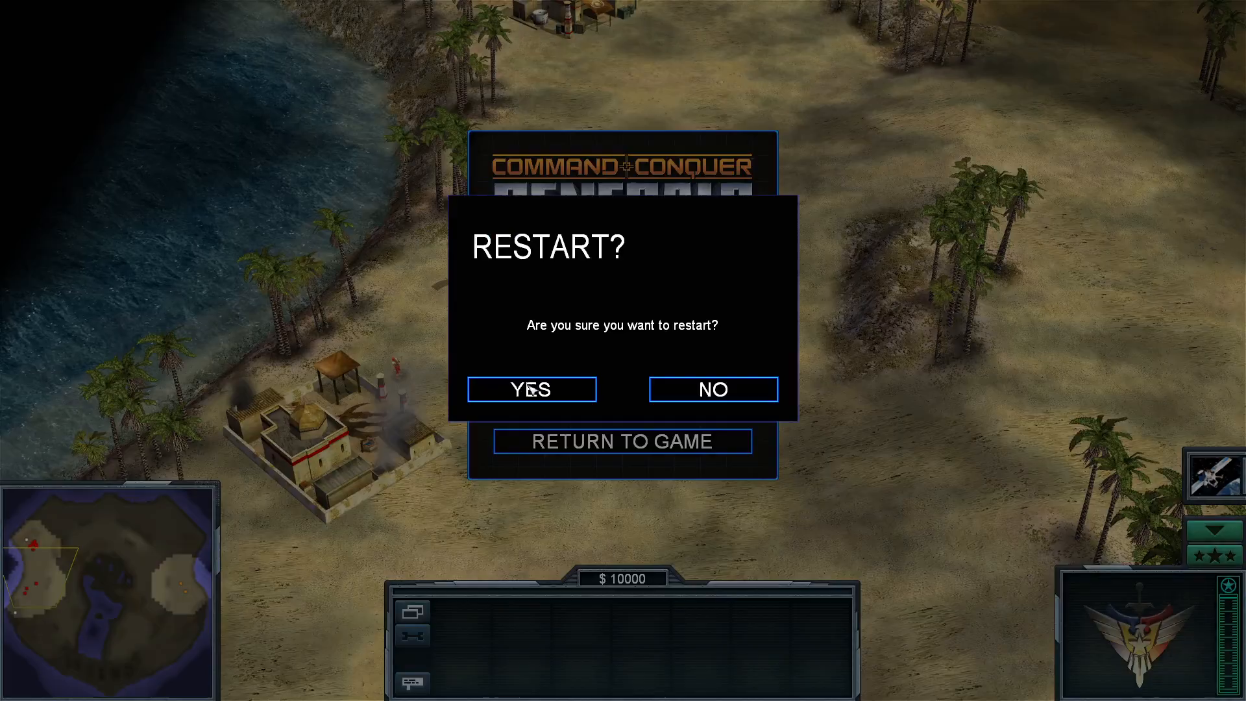
click(539, 389)
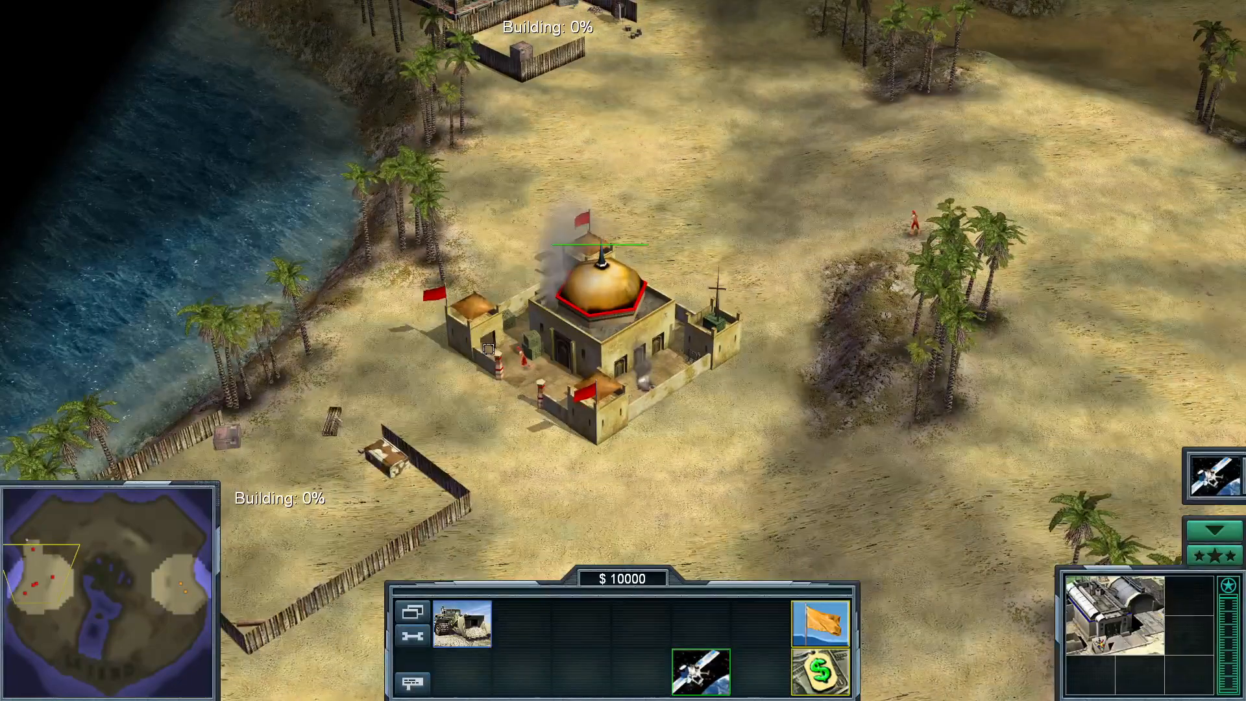
Examine the GLA base in the match, checking the workers around the command center, barracks and supply stash
right_drag(489, 349, 435, 422)
click(516, 409)
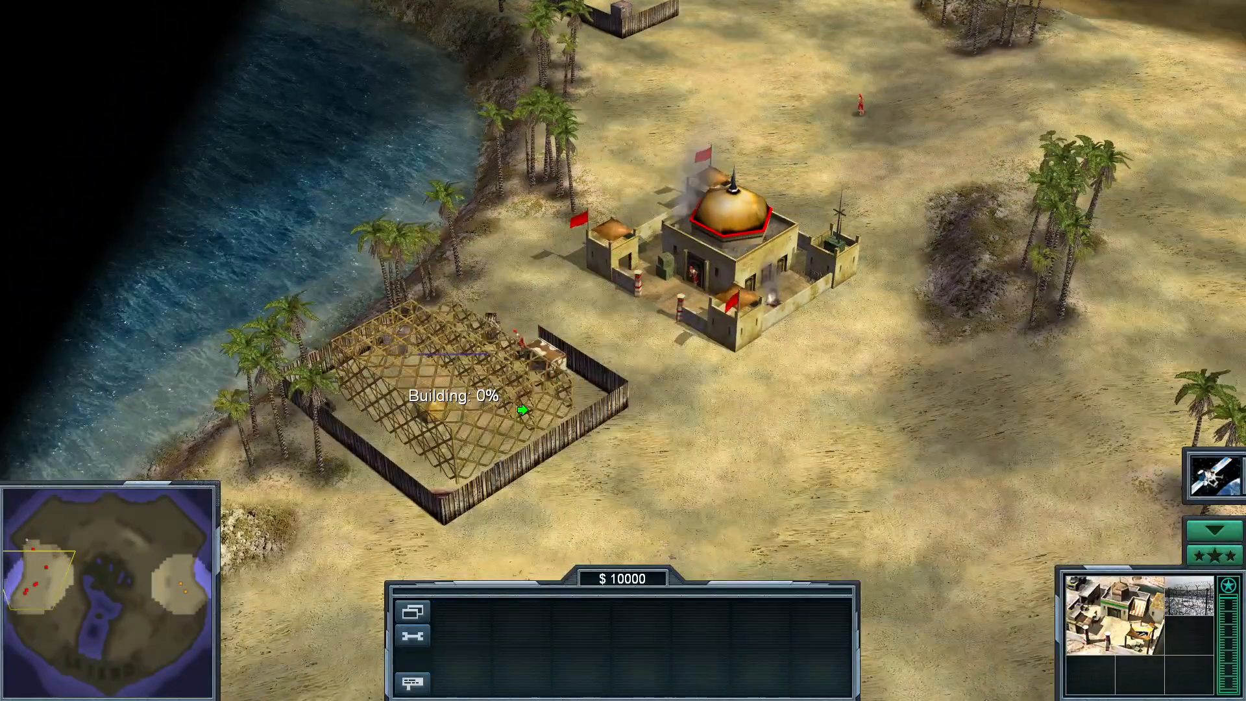
right_click(523, 410)
drag(616, 357, 644, 325)
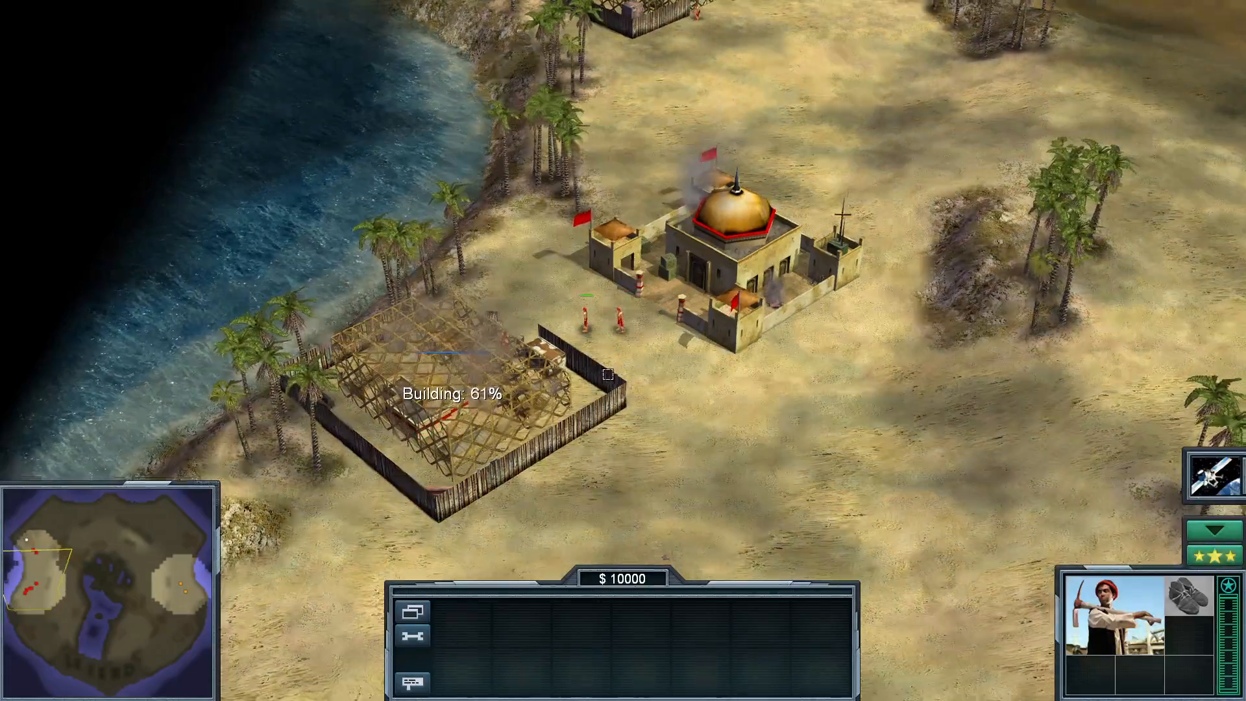
middle_drag(620, 362, 620, 377)
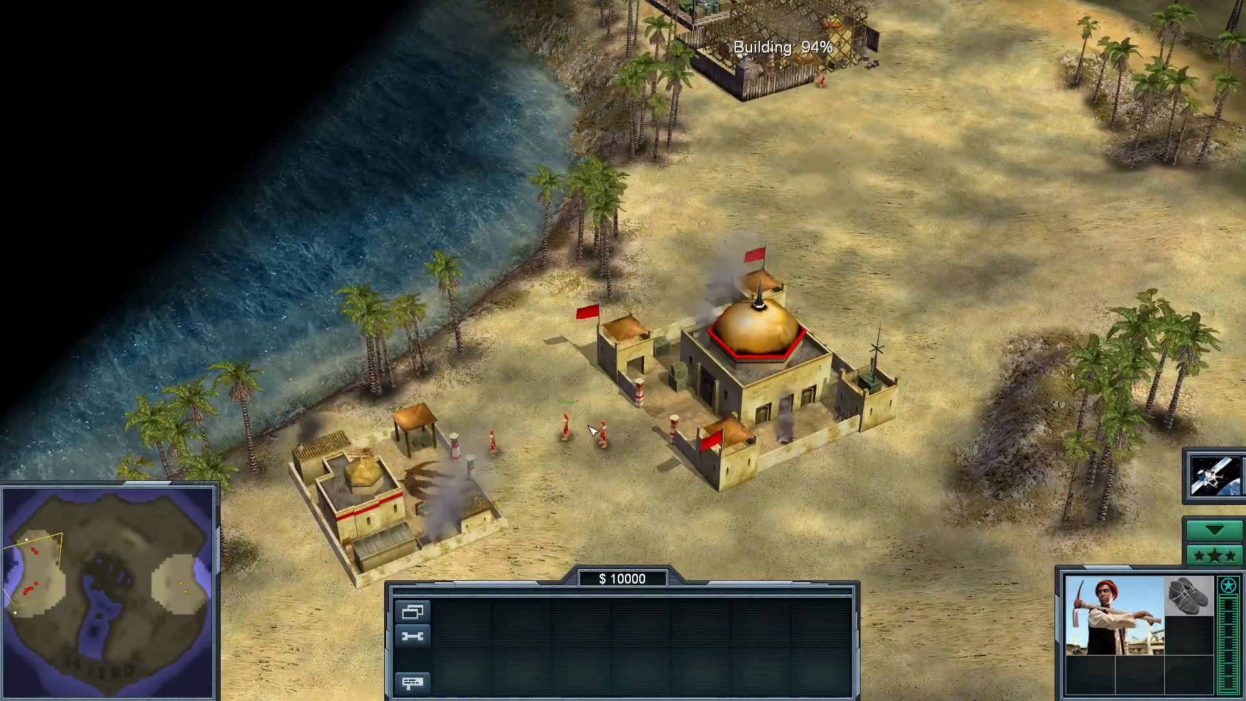
right_drag(628, 413, 585, 302)
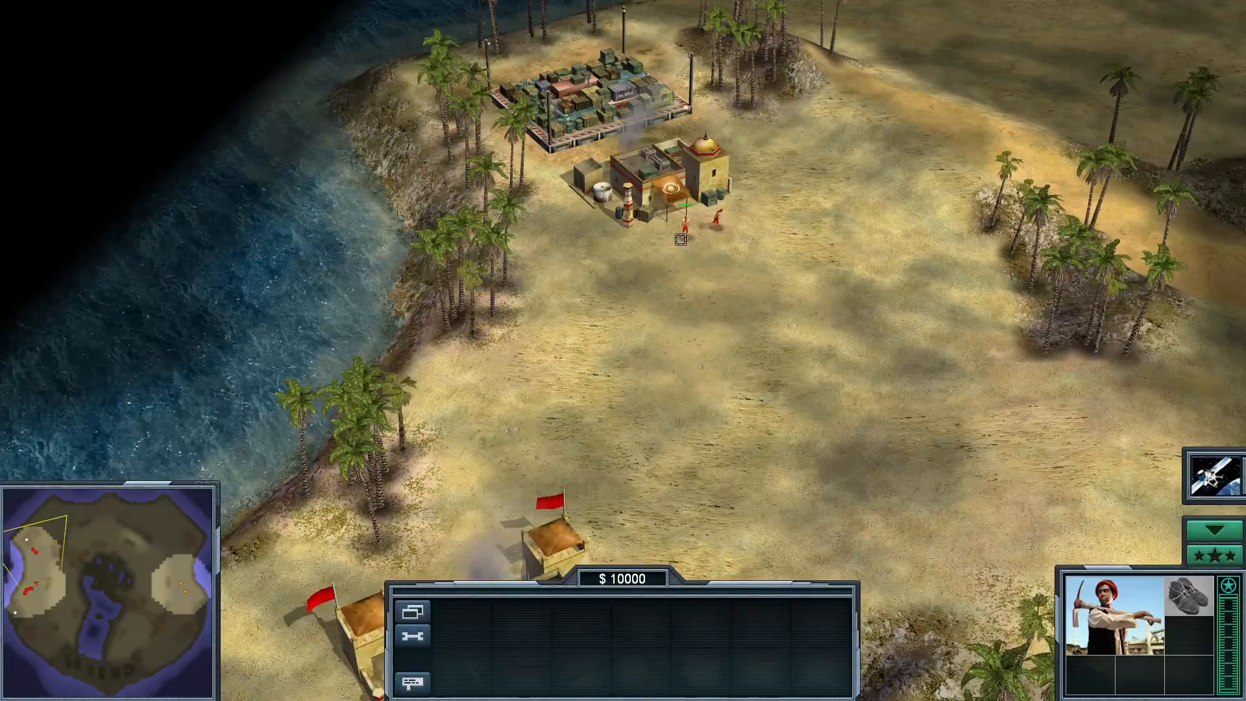
right_drag(665, 260, 636, 325)
right_drag(661, 281, 612, 314)
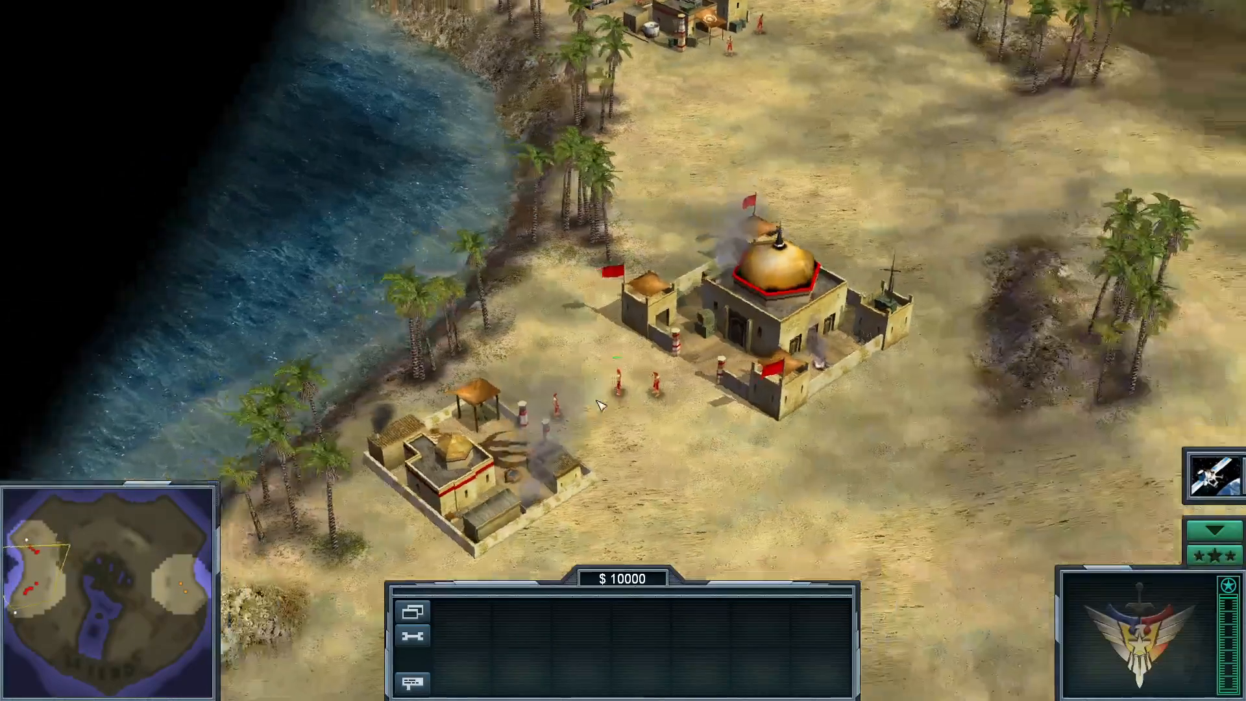
middle_drag(597, 400, 549, 364)
right_drag(552, 364, 564, 324)
right_drag(566, 383, 581, 422)
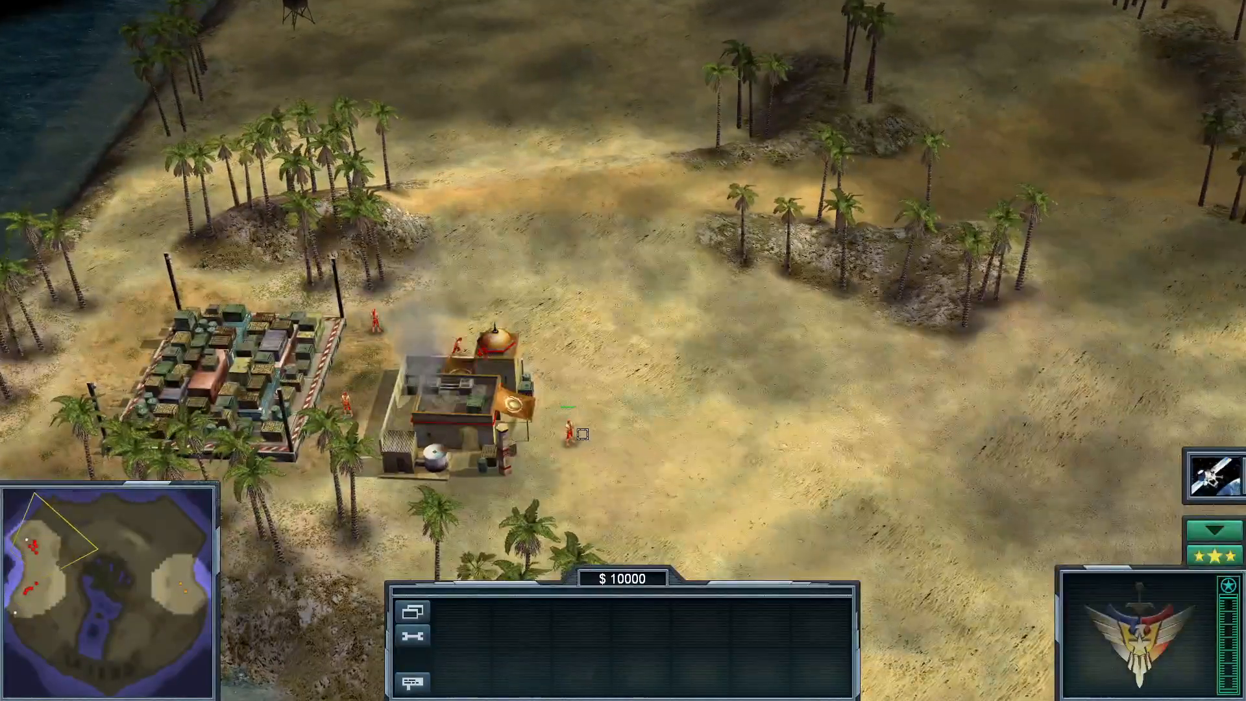
click(572, 433)
key(h)
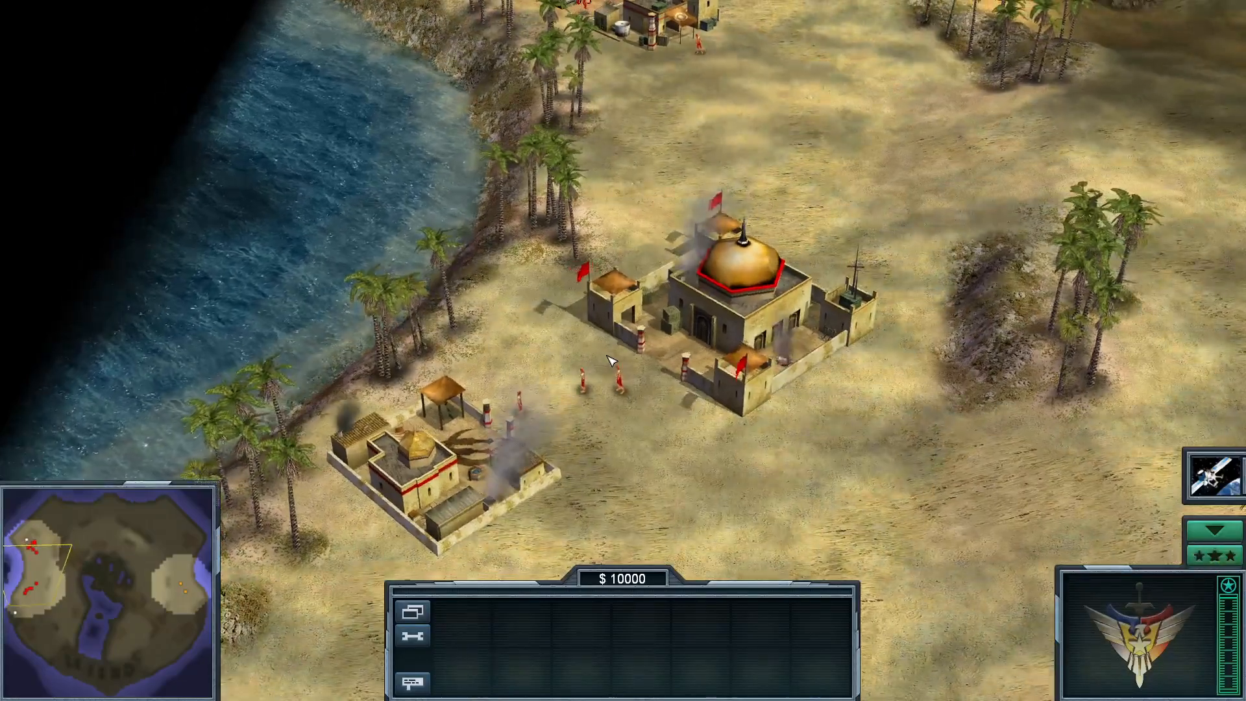
right_drag(504, 392, 565, 396)
Pause the match, switch back to World Builder and bring up SkirmishGLA's teams in the Team Builder
key(Escape)
key(super)
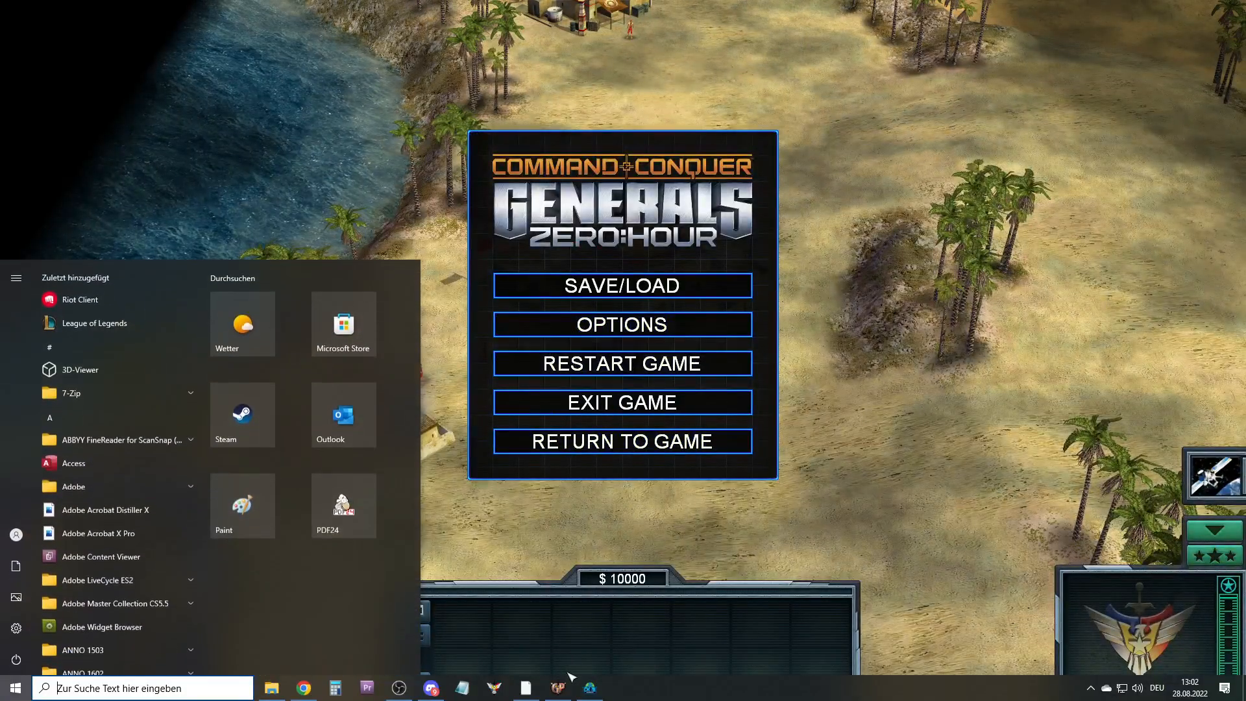
click(589, 687)
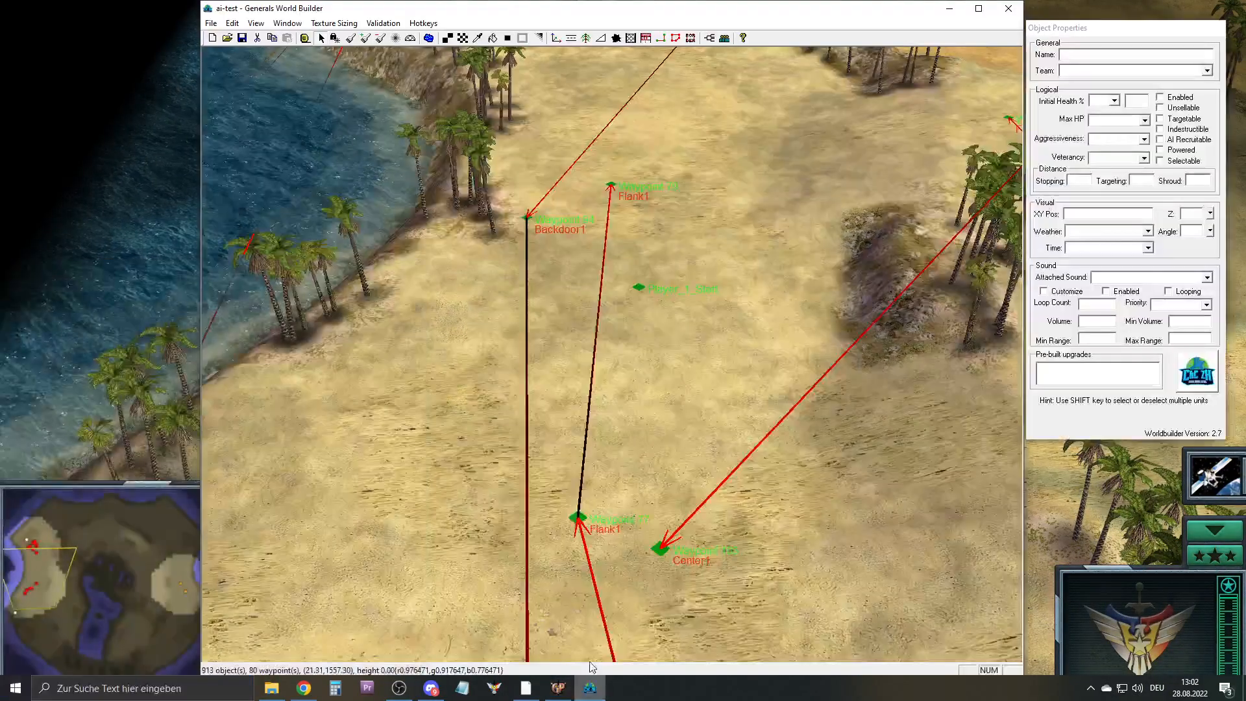
click(725, 41)
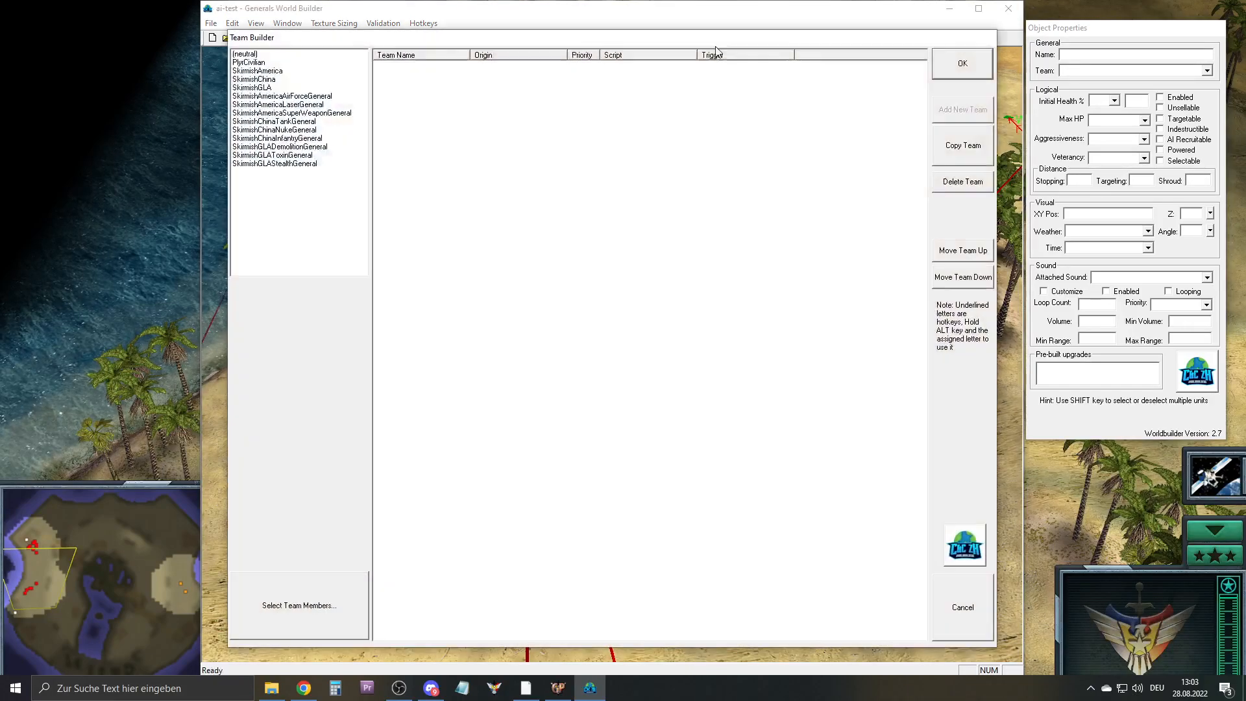
click(267, 90)
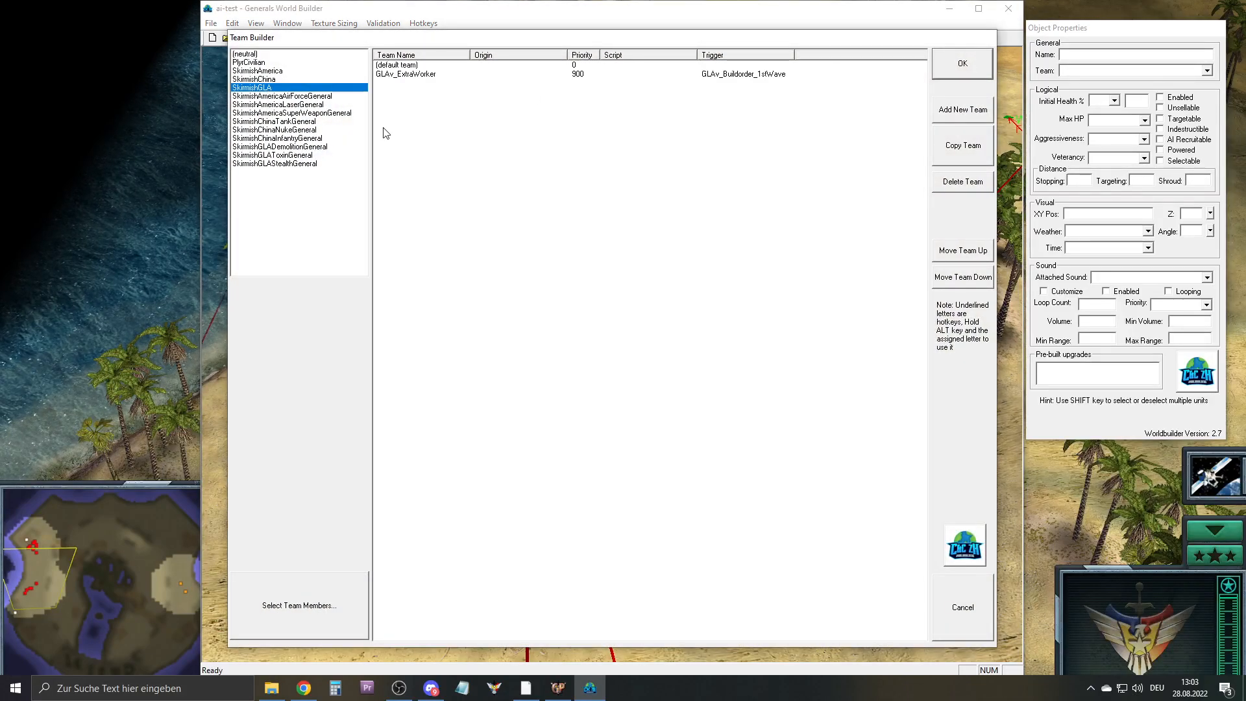
click(415, 74)
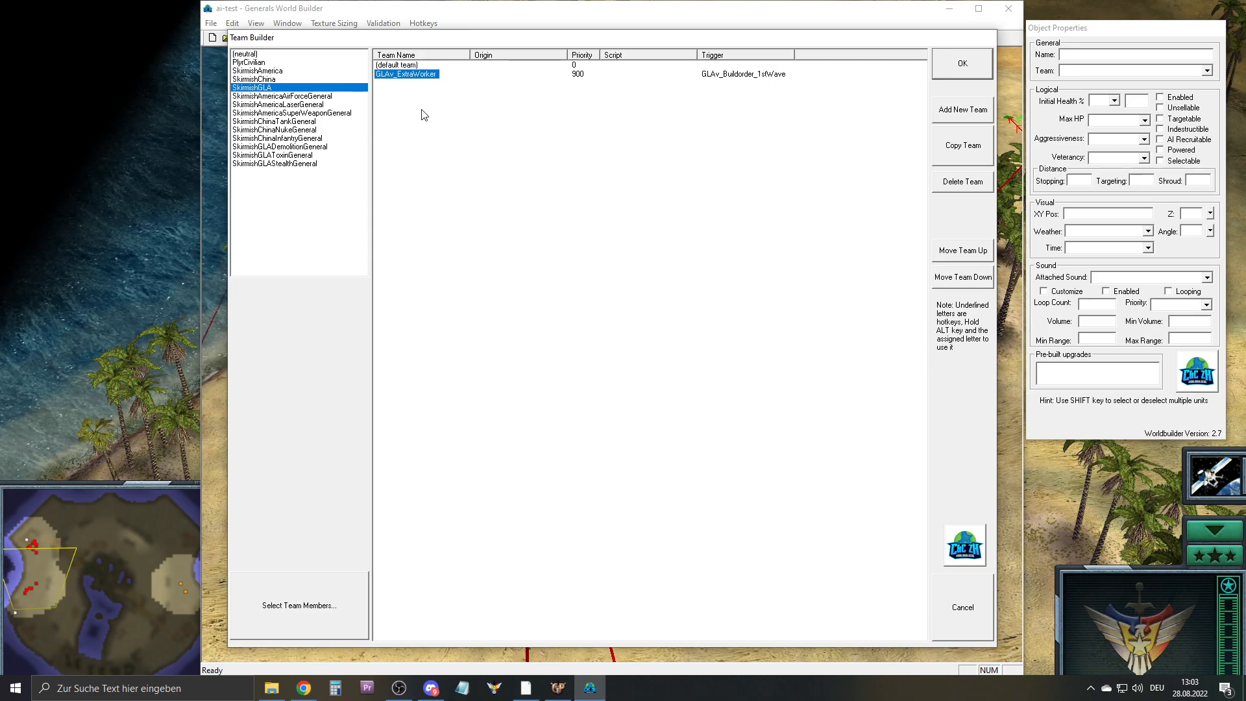
Add a new team for SkirmishGLA and name its template GLAv_1stW_Rebels
click(963, 112)
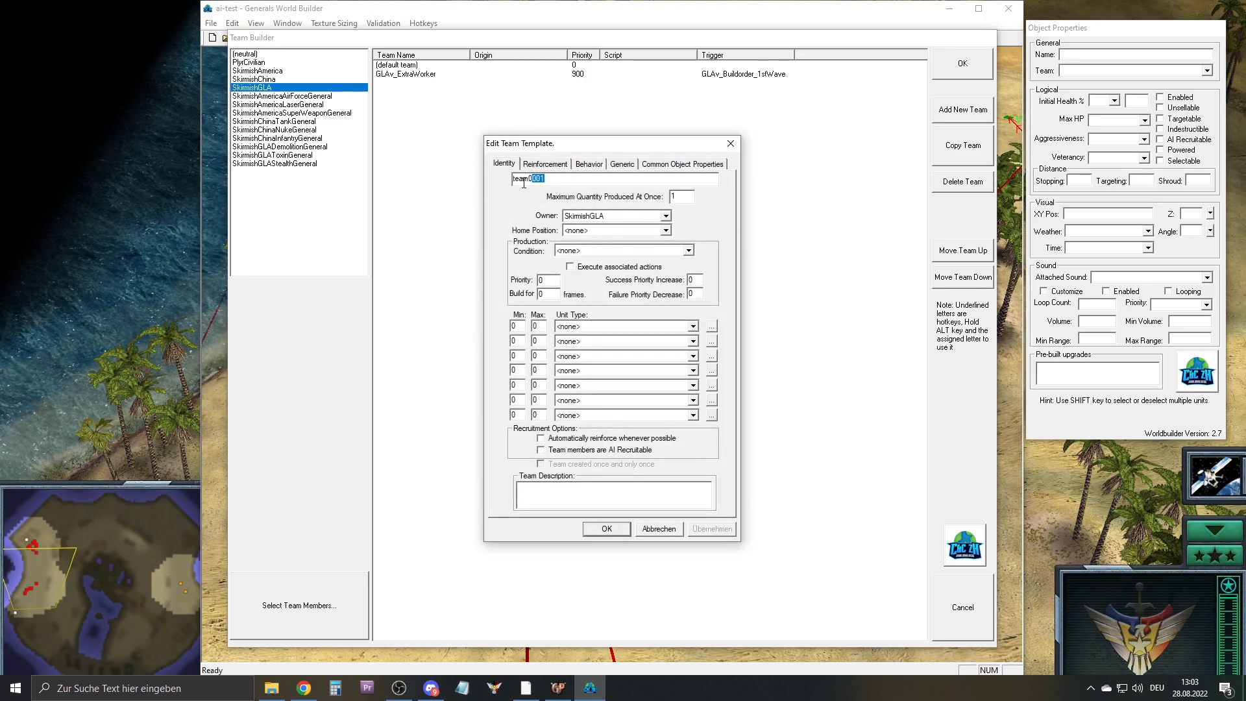
text(GLAv_)
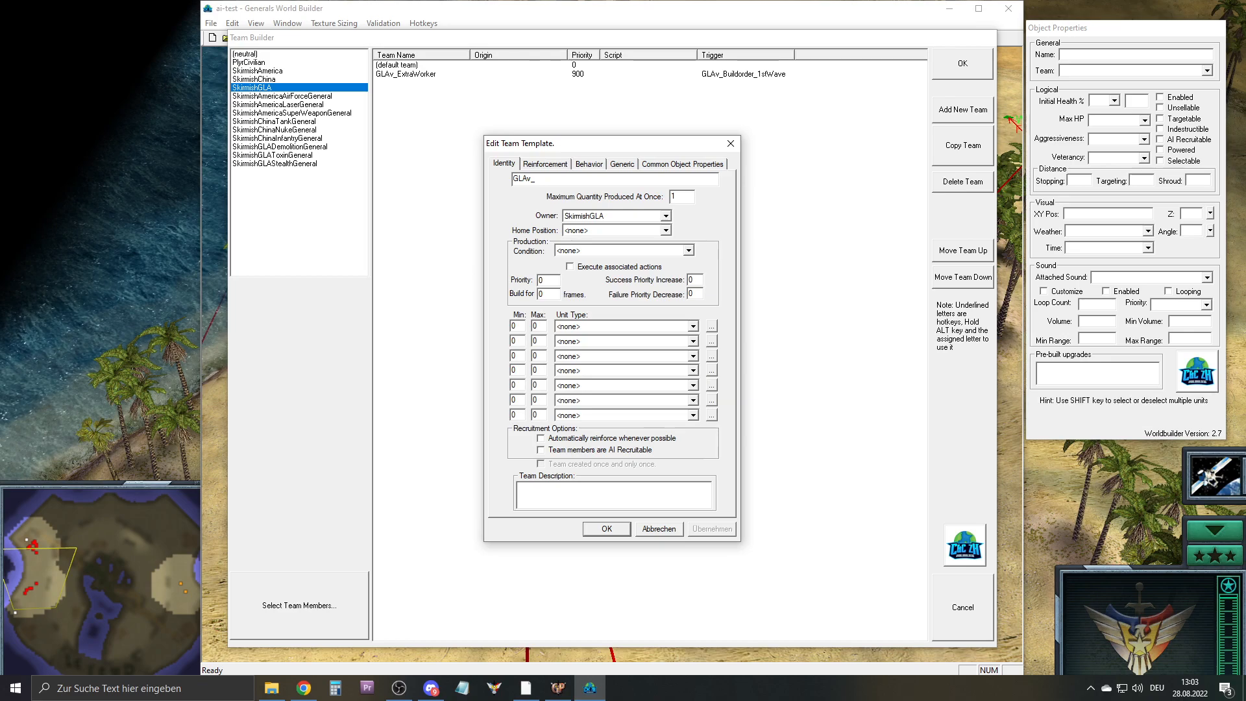
text(1stW_Rebels)
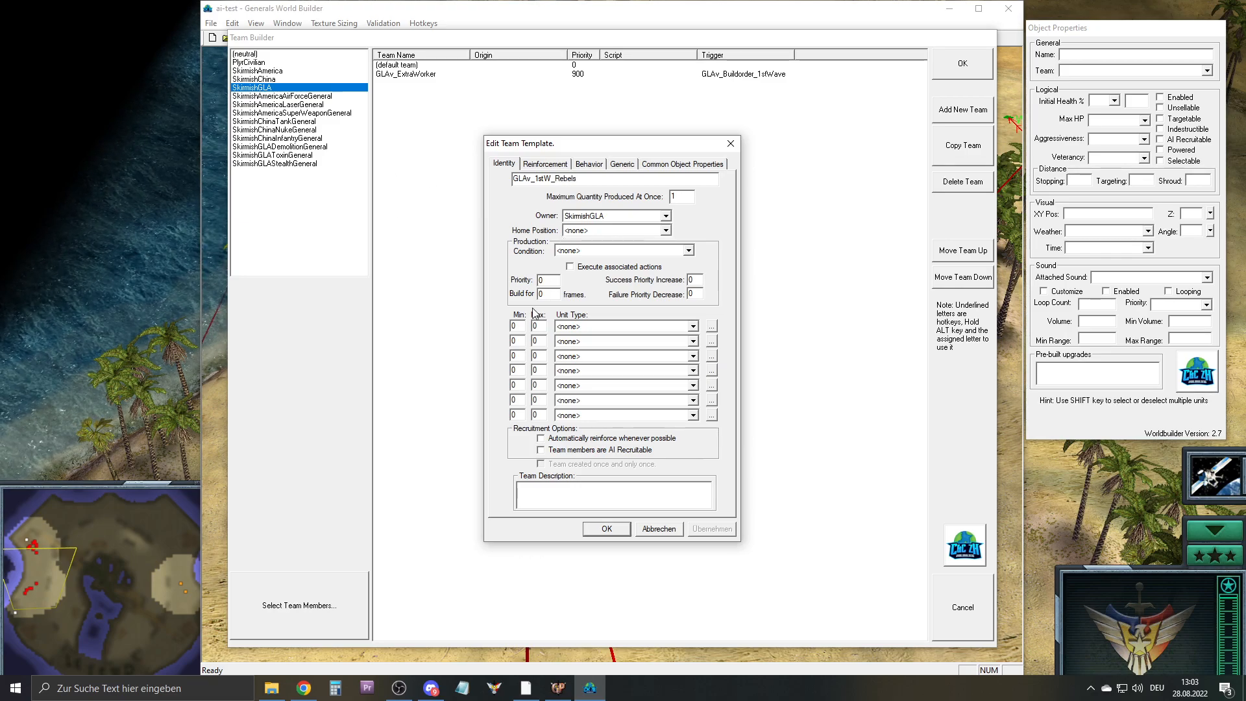
Define the team's first unit entry as GLAInfantryRebel with a minimum of 1 and a maximum of 3
double_click(515, 327)
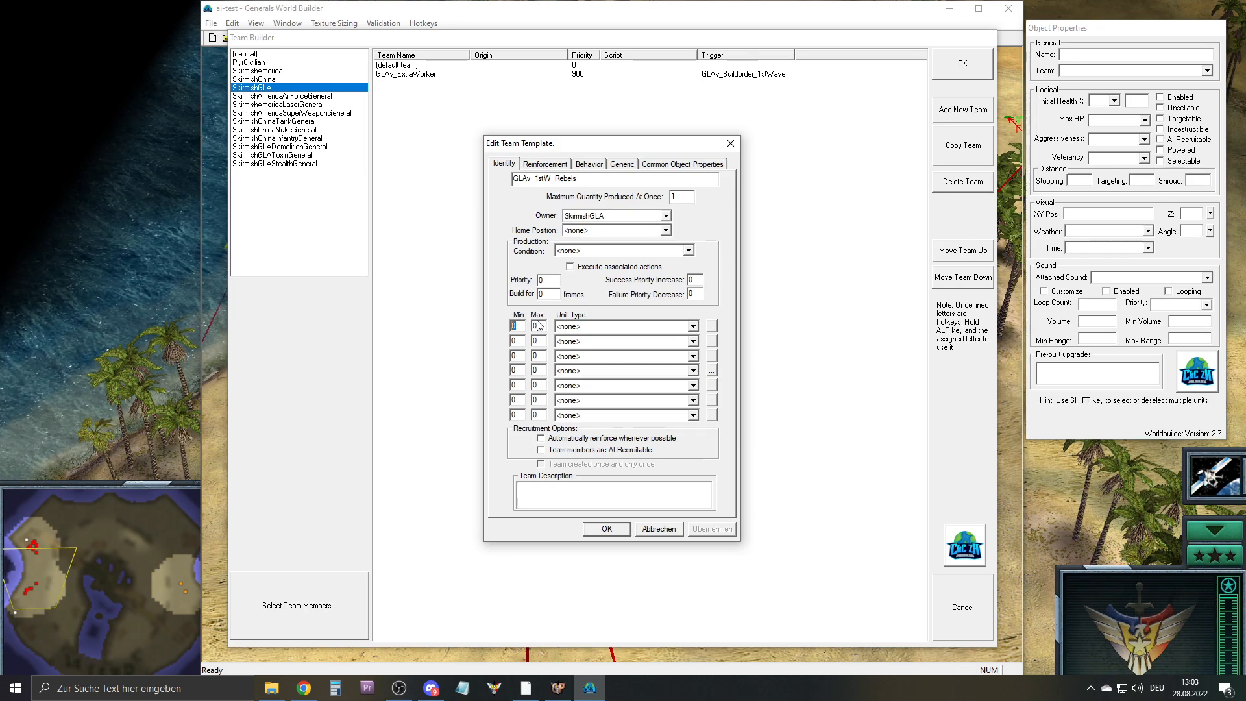
text(1)
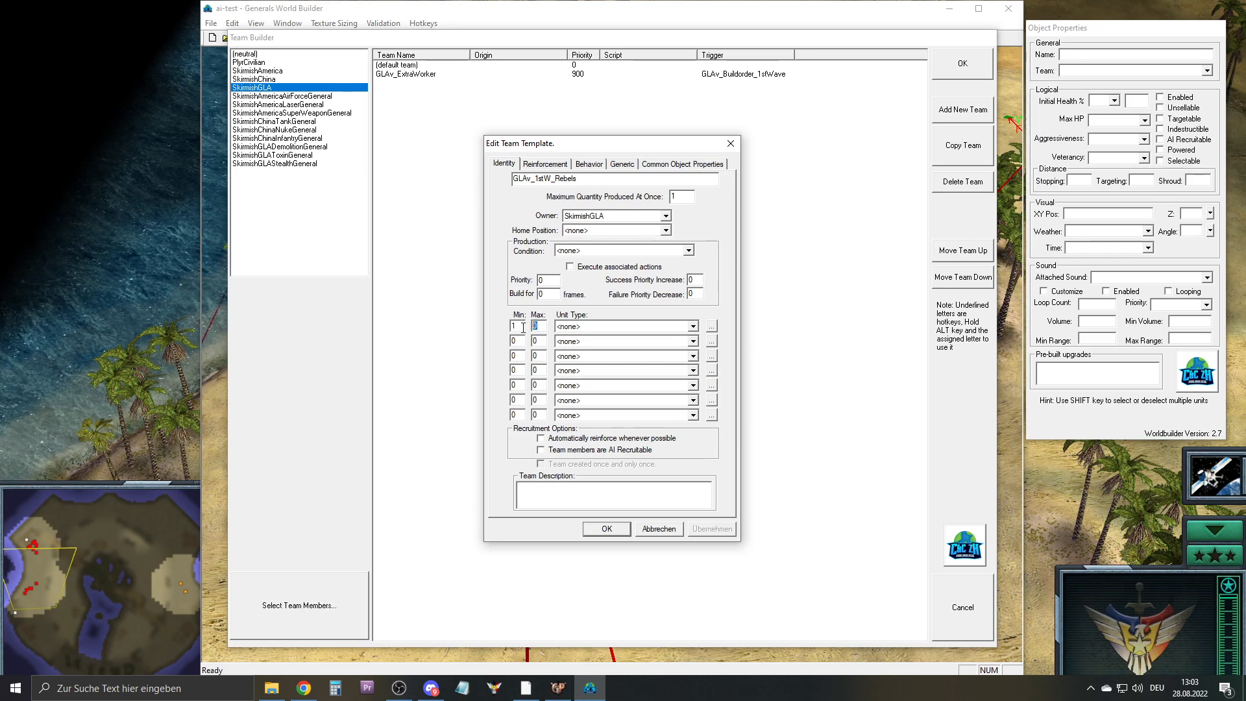
click(711, 326)
click(490, 276)
click(501, 287)
click(581, 300)
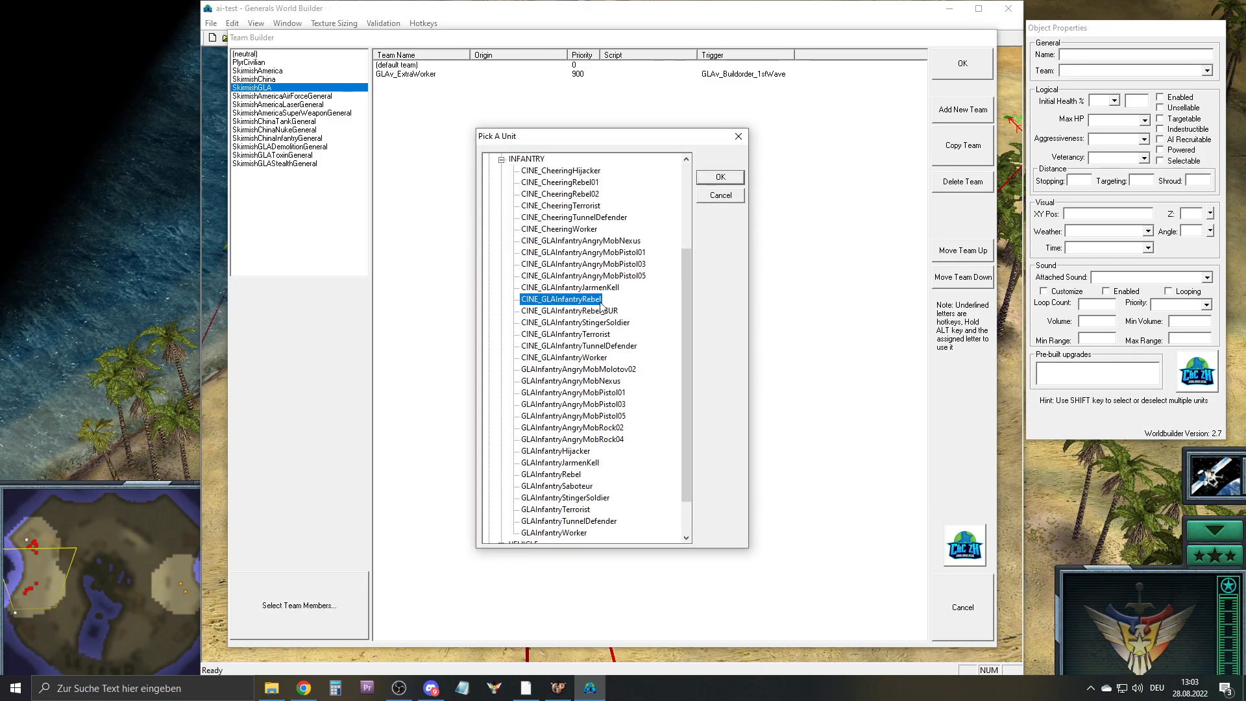
scroll(557, 447, down, 1)
click(566, 440)
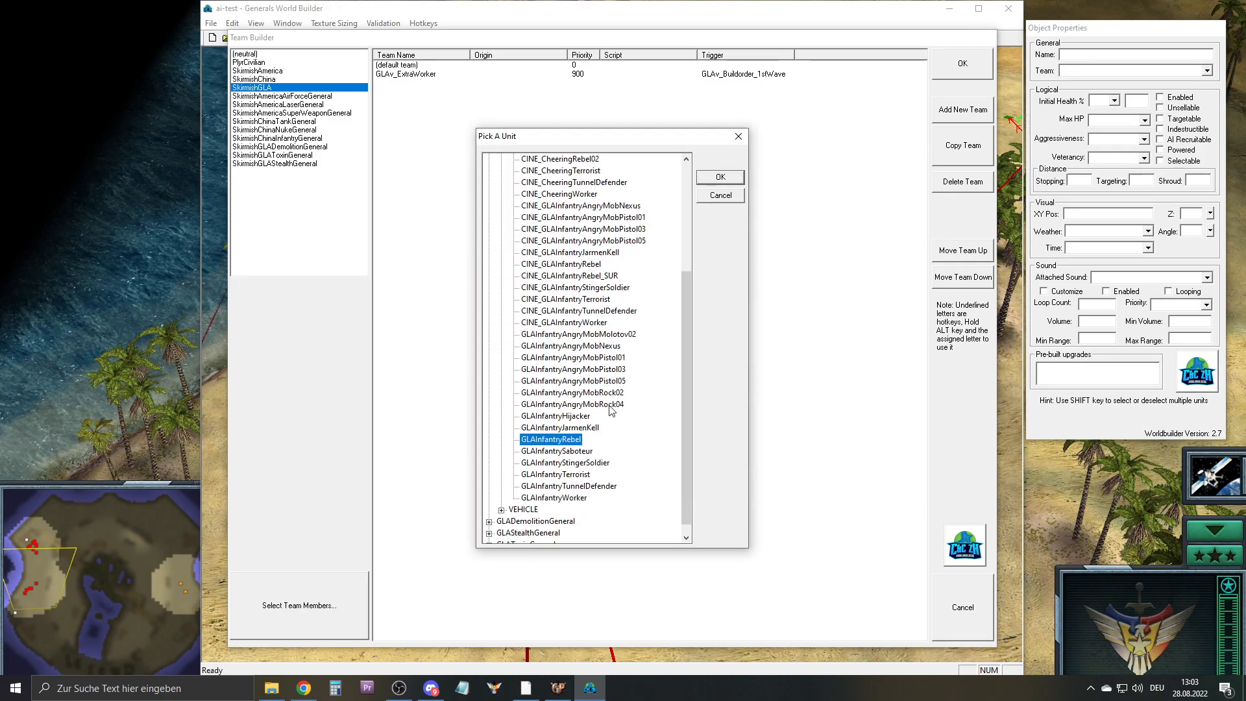
click(713, 180)
Set the rebel team's maximum quantity produced at once to 5 and its production priority to 100
click(684, 198)
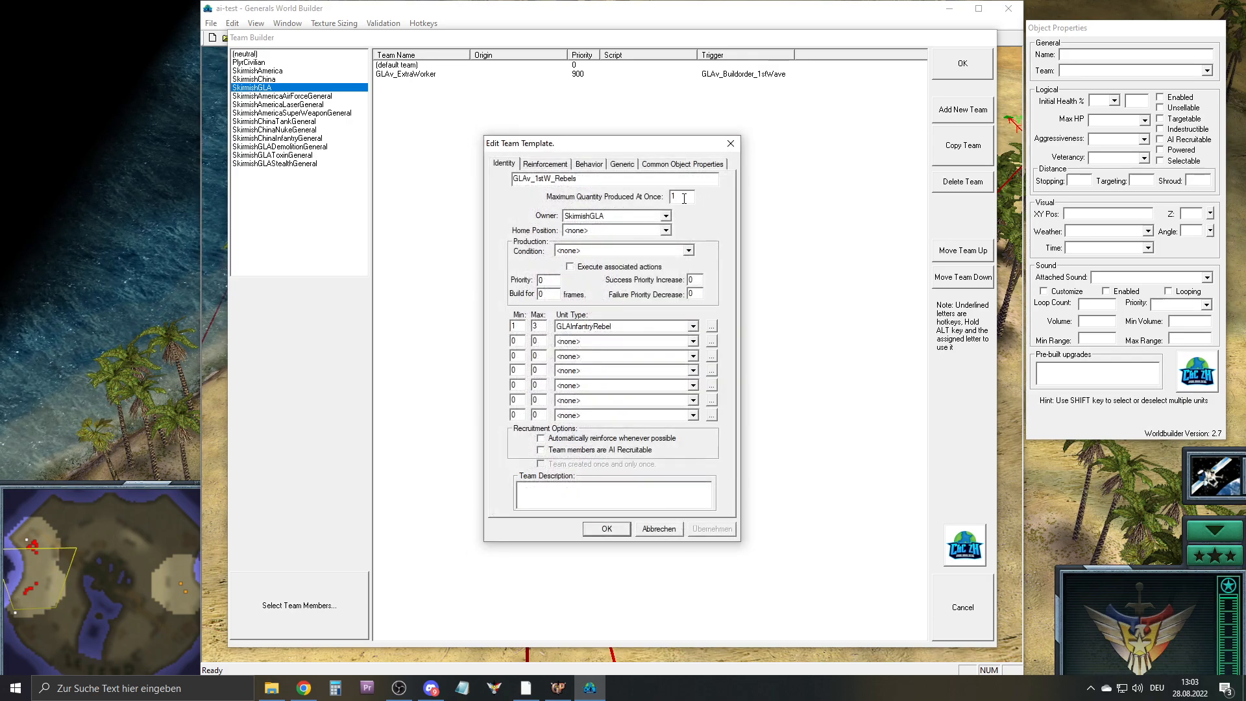
text(5)
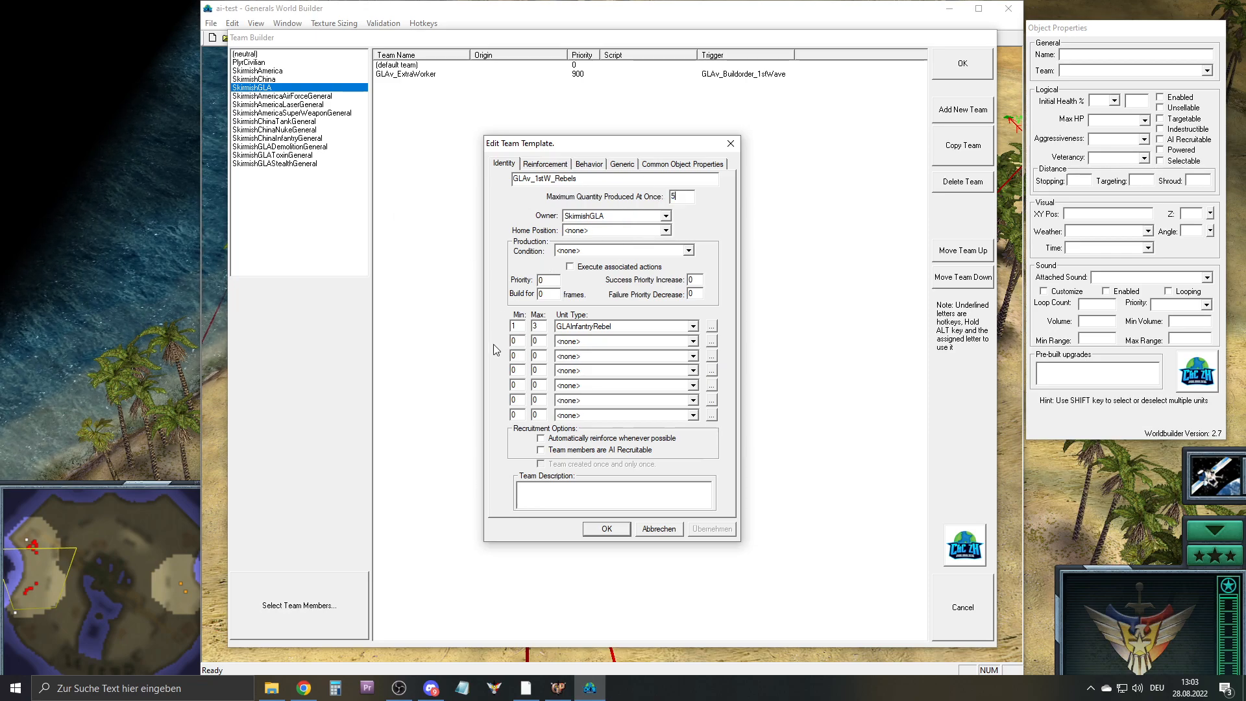
double_click(548, 280)
text(100)
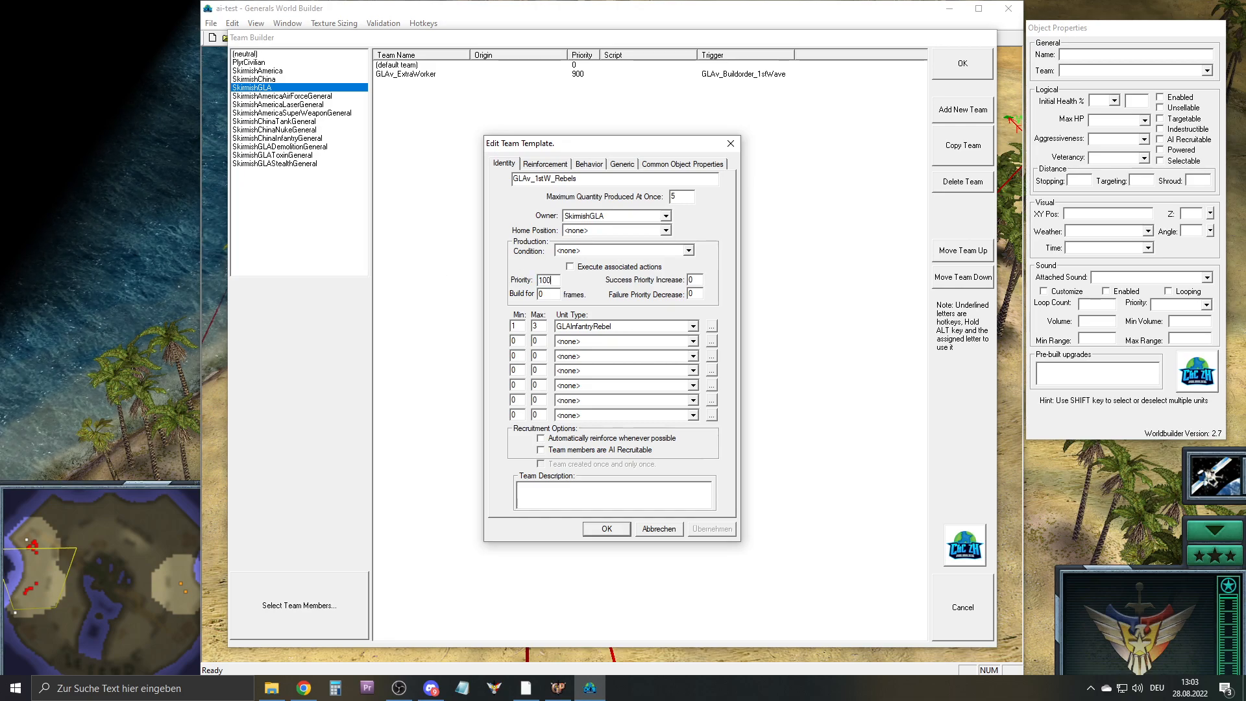
Set the rebel team's production condition to GLAv_Buildorder_1stWave and its initial team behavior to Aggressive, and save the team
click(595, 253)
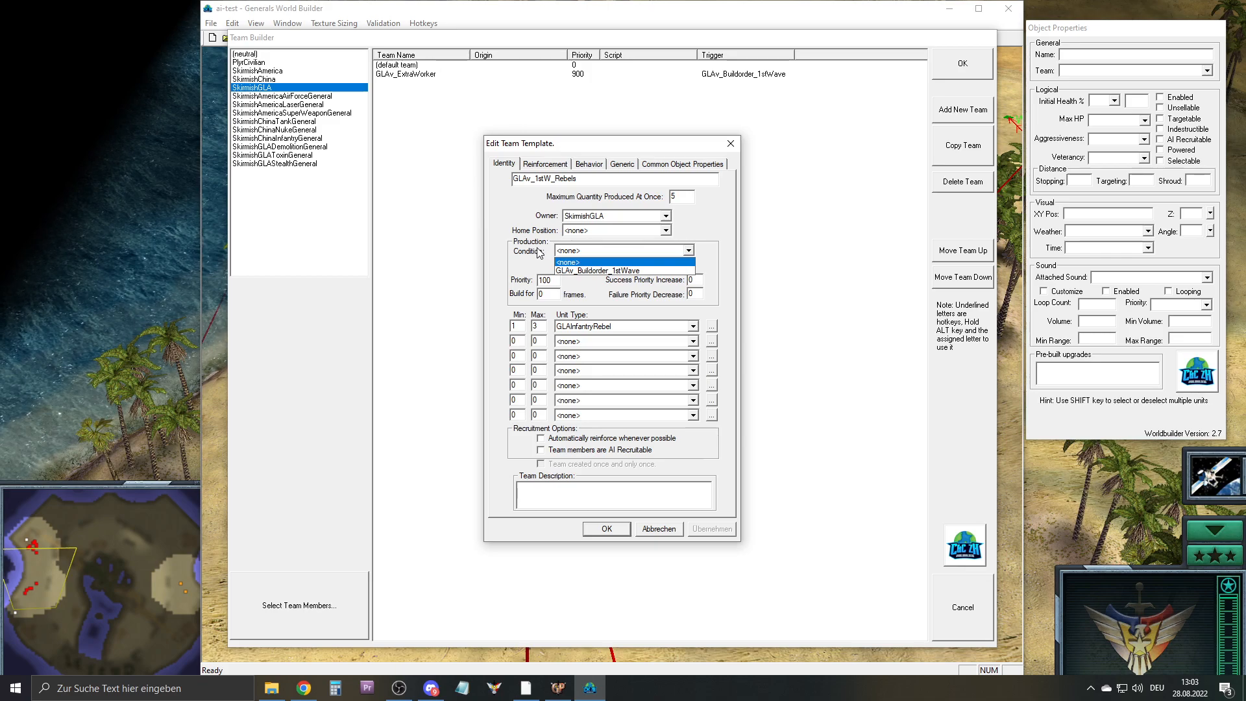
click(586, 272)
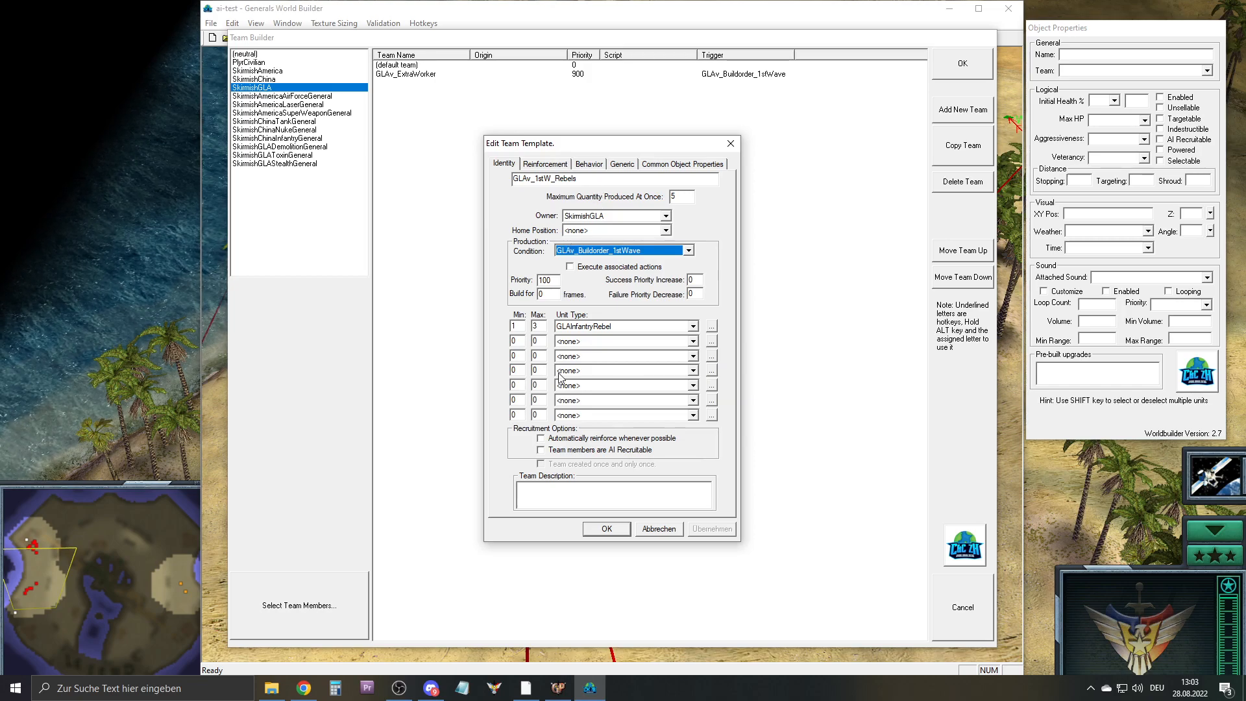
click(589, 165)
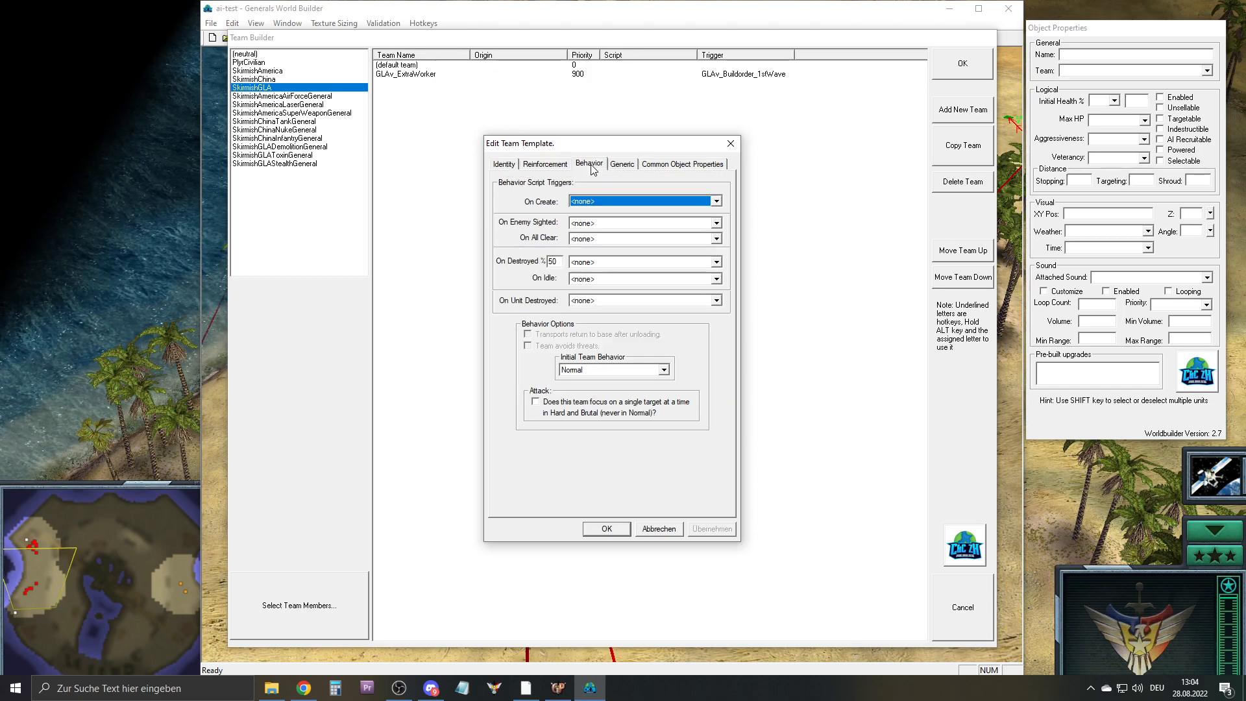
click(589, 370)
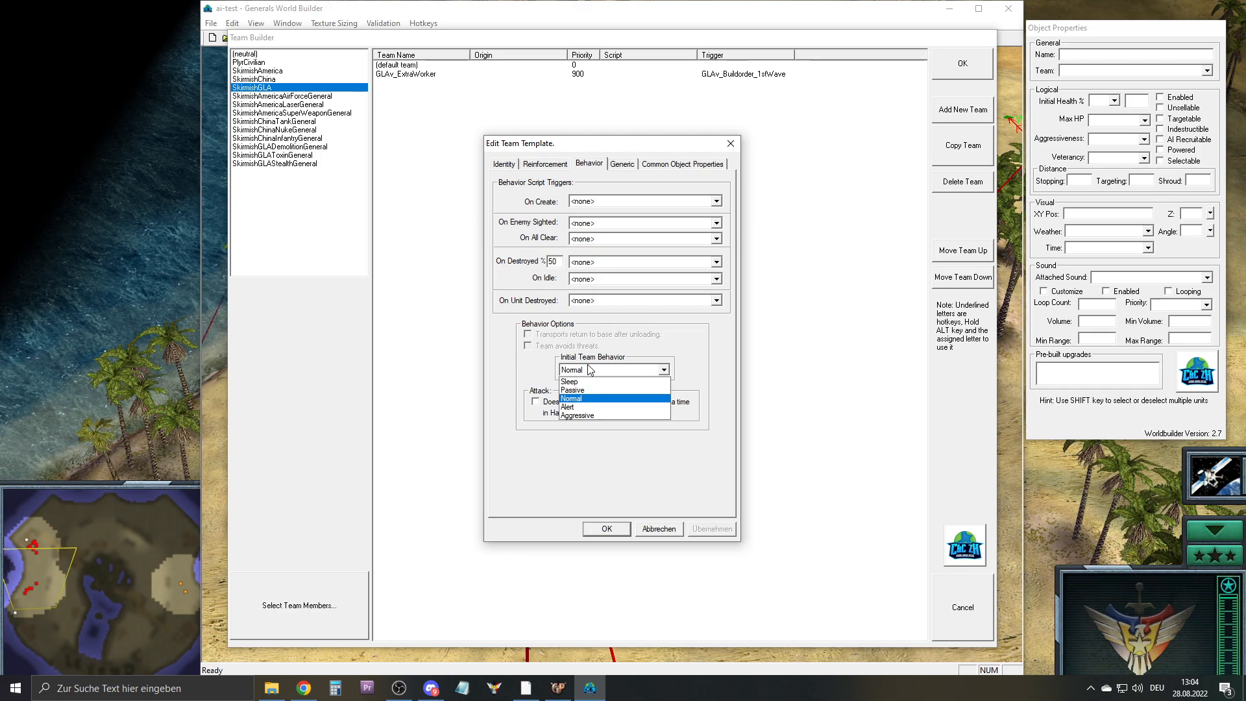
click(578, 415)
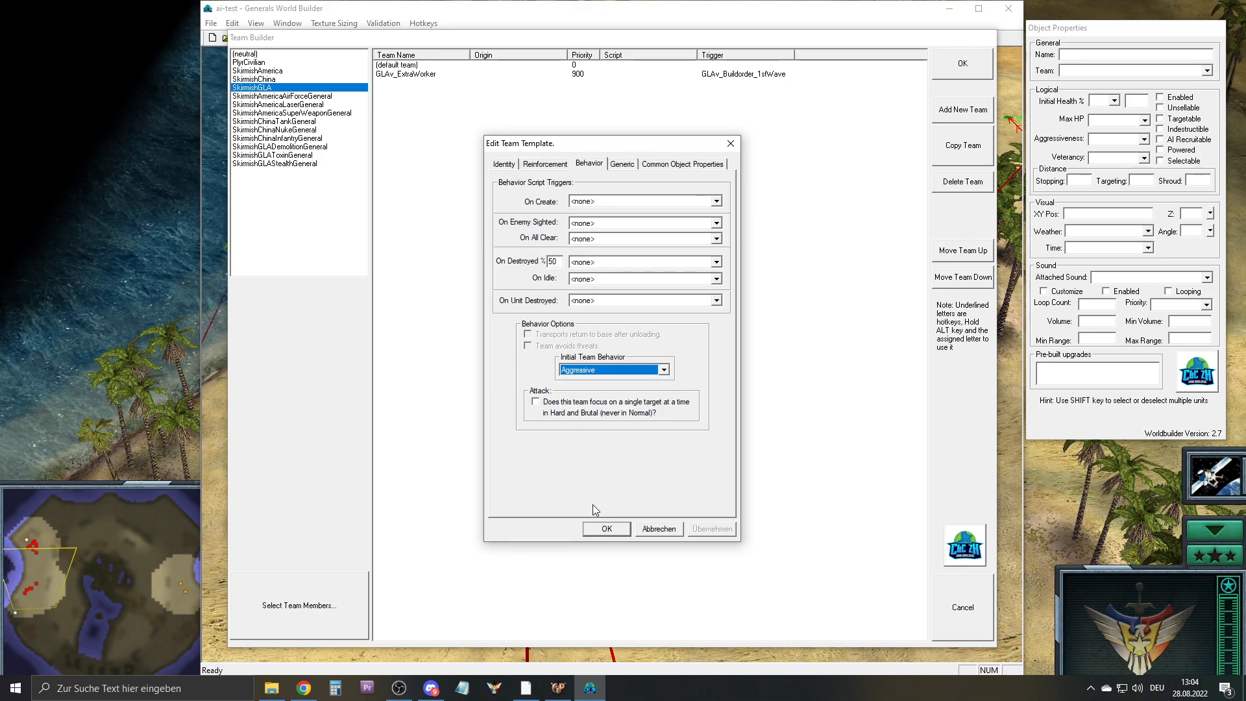
click(604, 528)
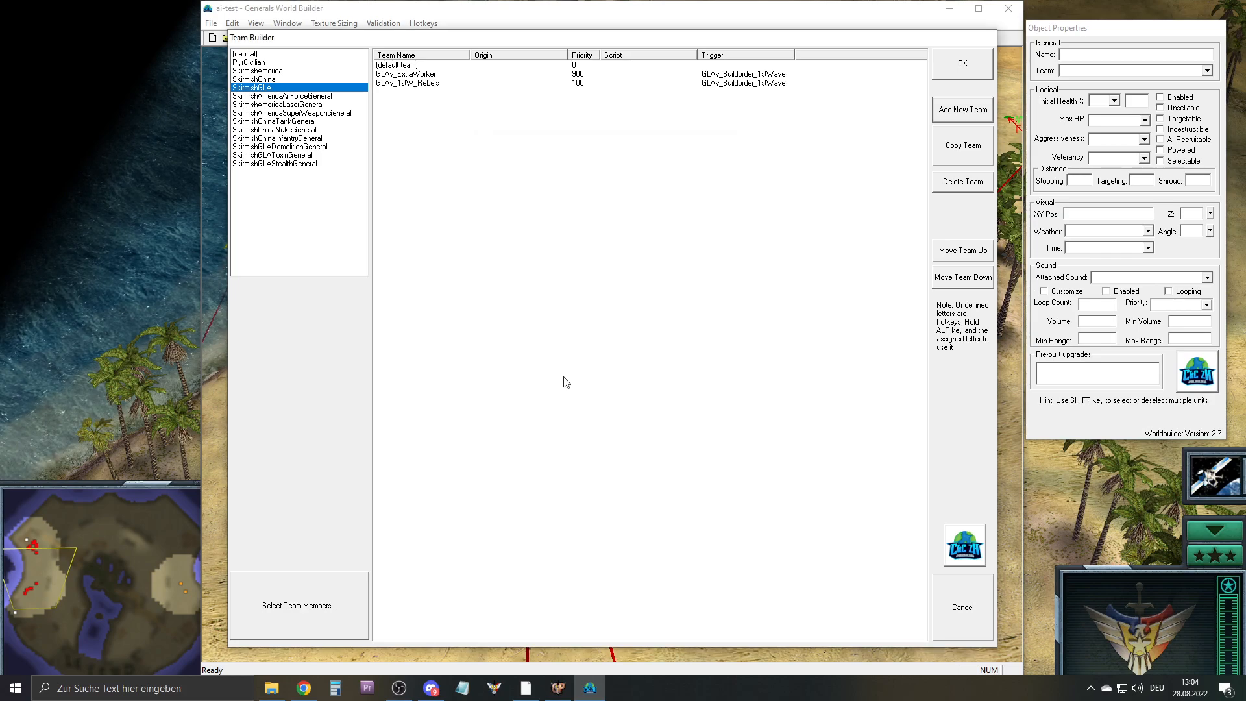
click(972, 73)
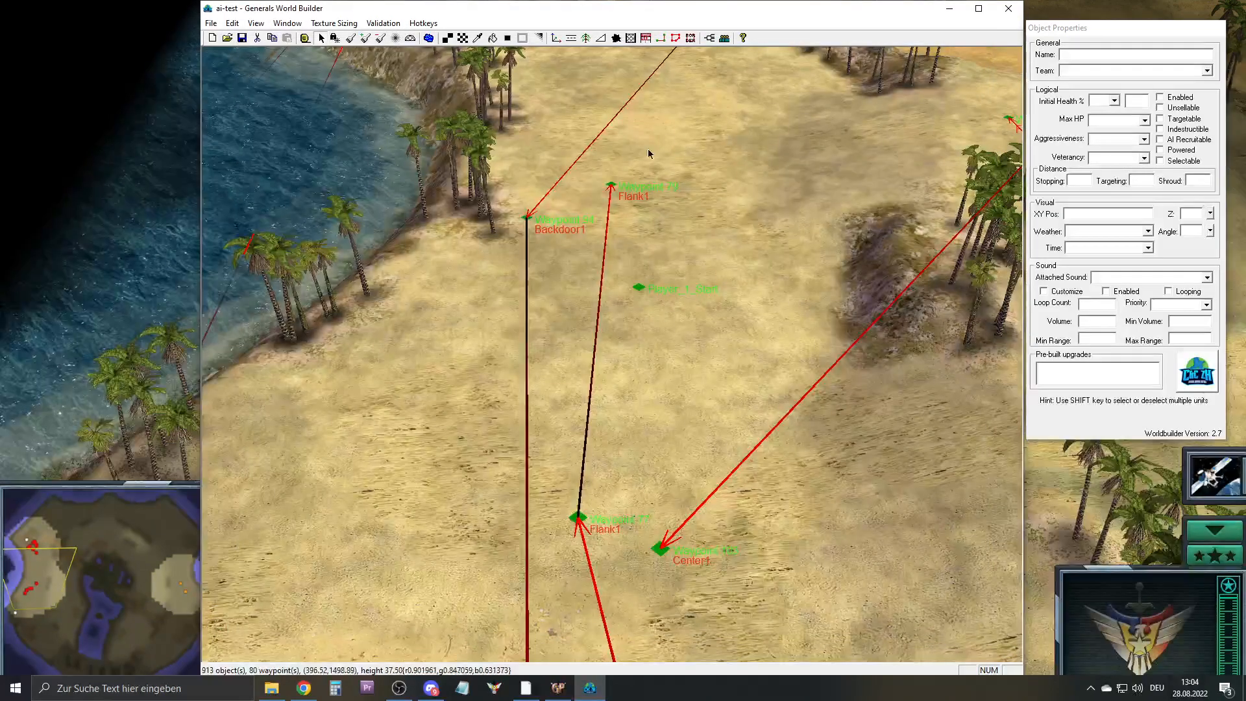
Add a script folder named GLAv_Behavior under SkirmishGLA and place it below GLAv_Conditions
click(711, 39)
click(208, 72)
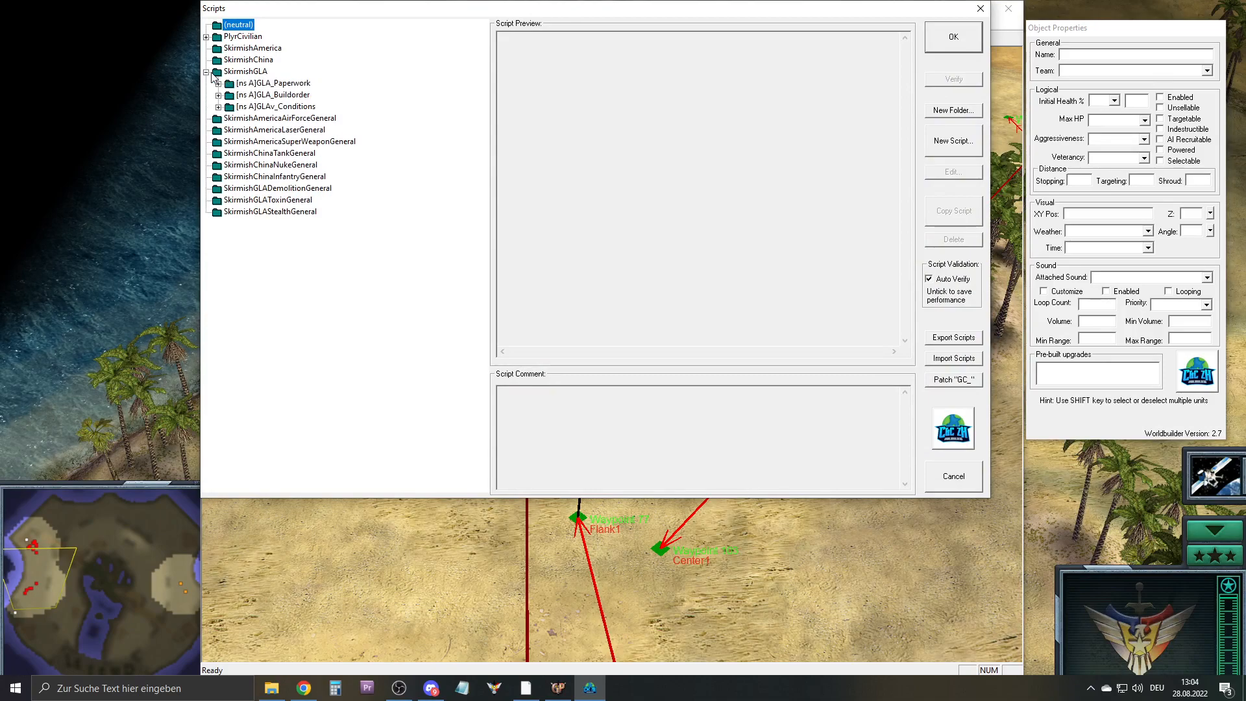
click(262, 74)
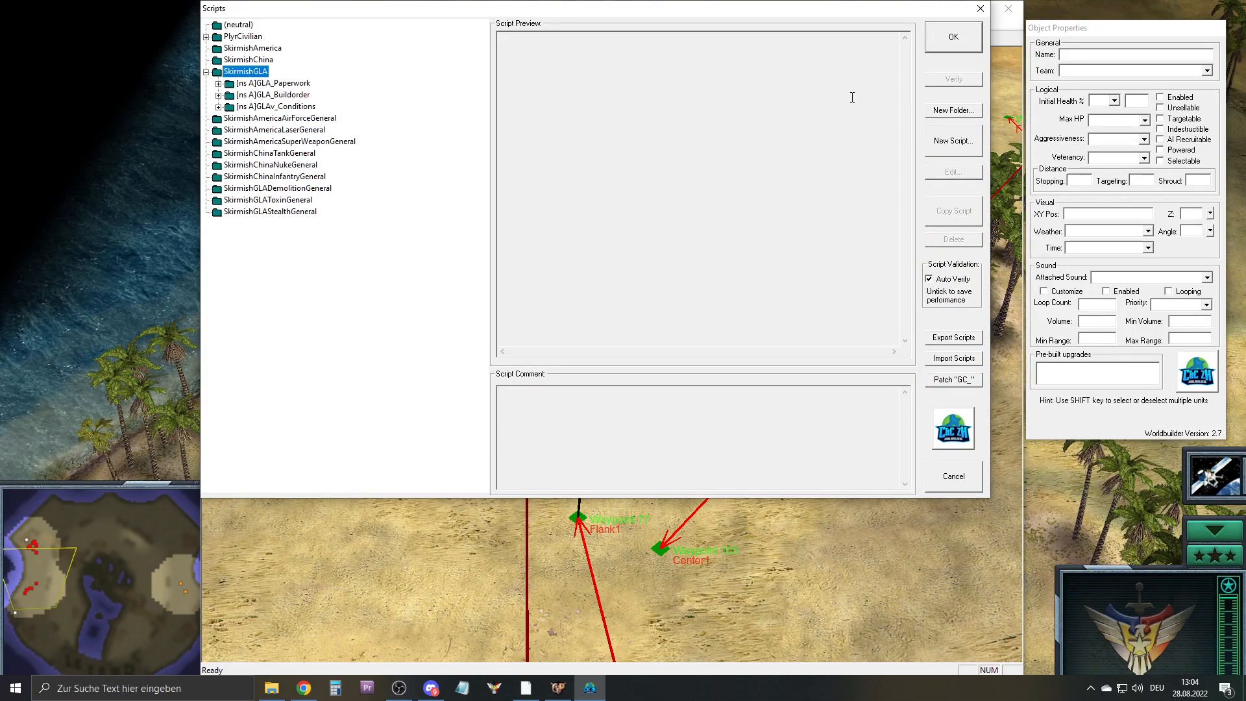
click(953, 111)
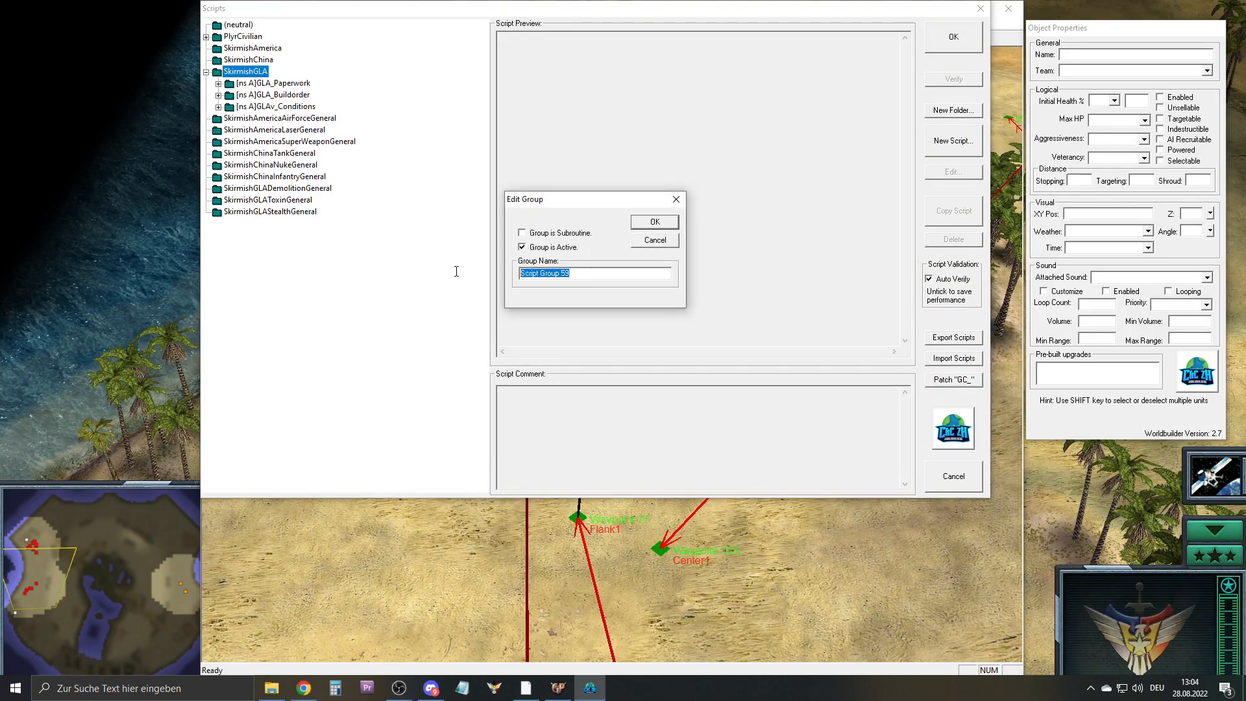
text(GLAv_Behavior)
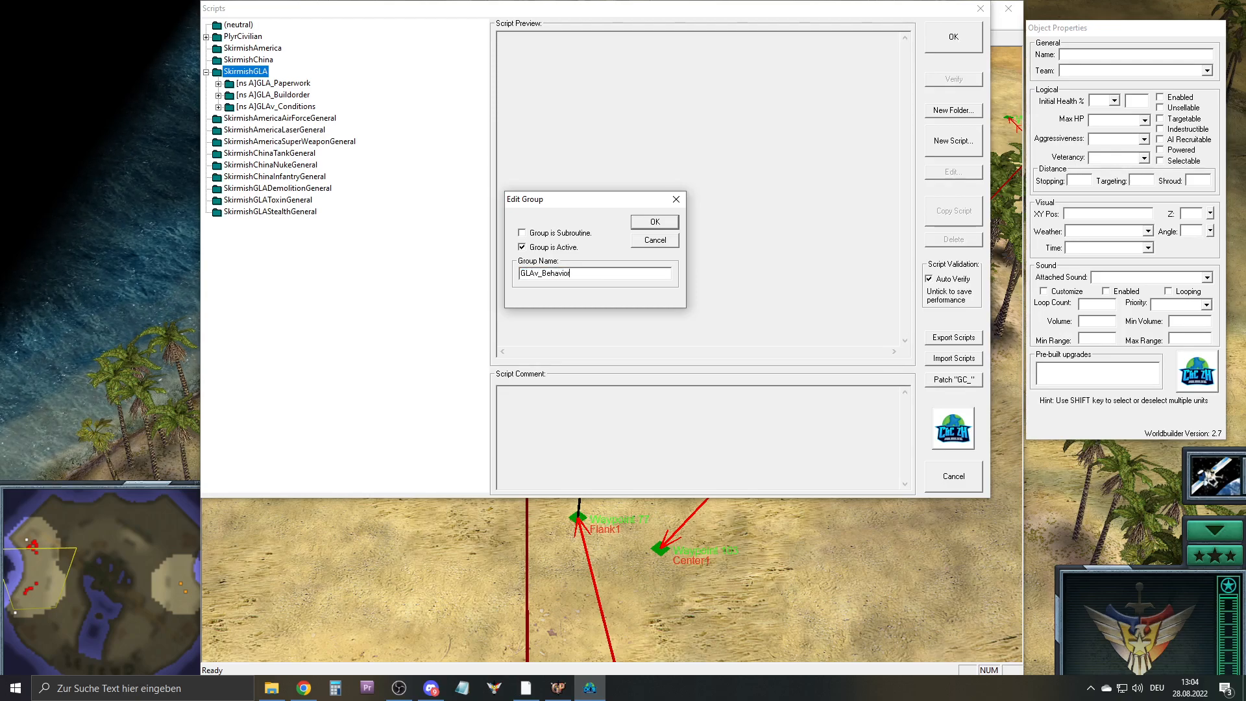
key(Return)
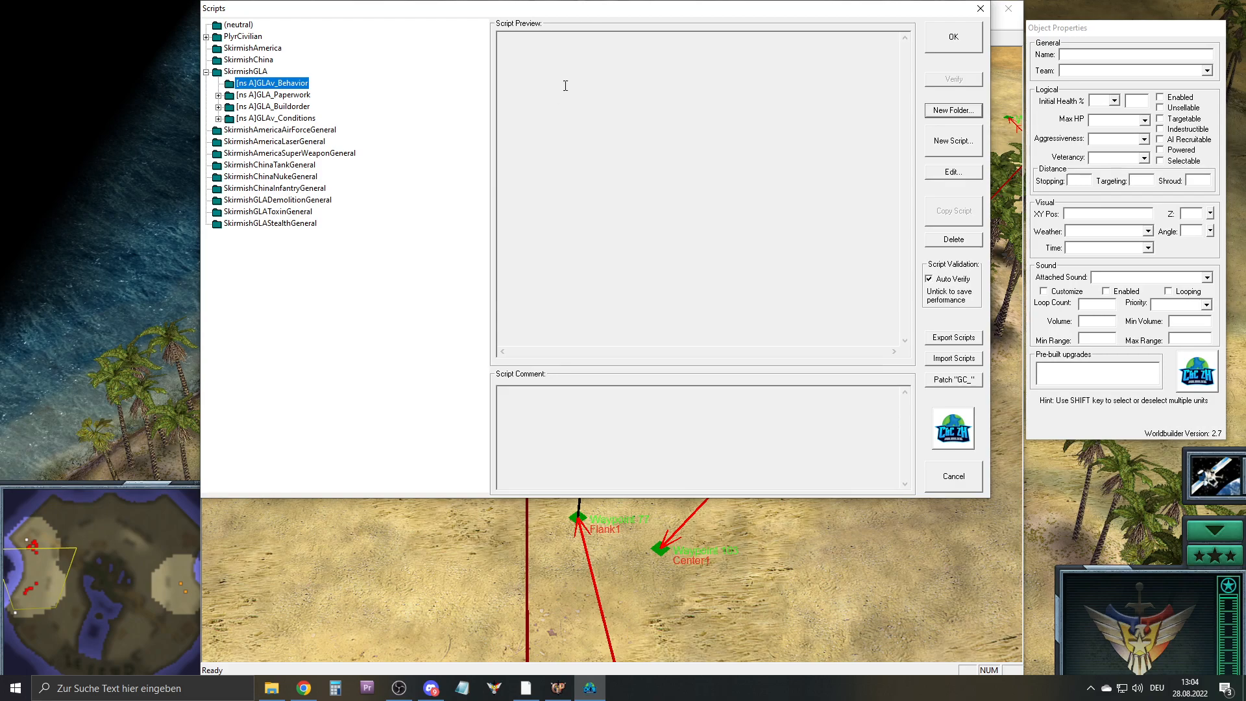
drag(293, 90, 302, 116)
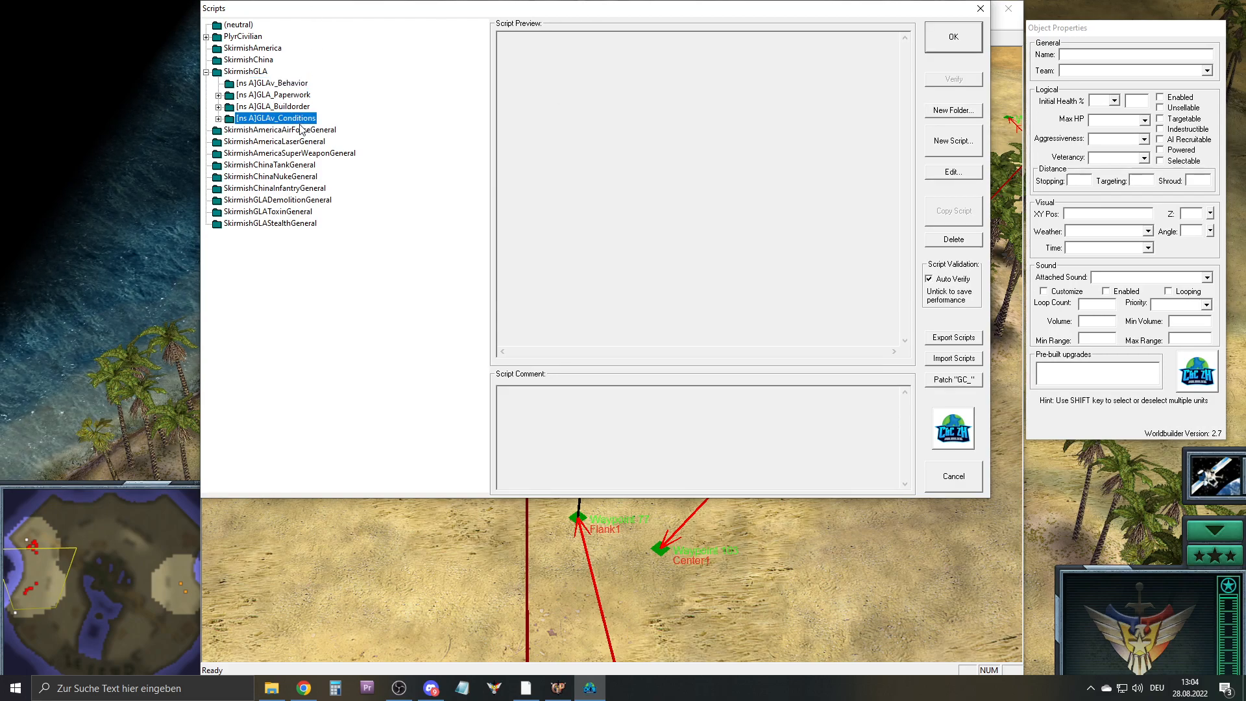
click(305, 124)
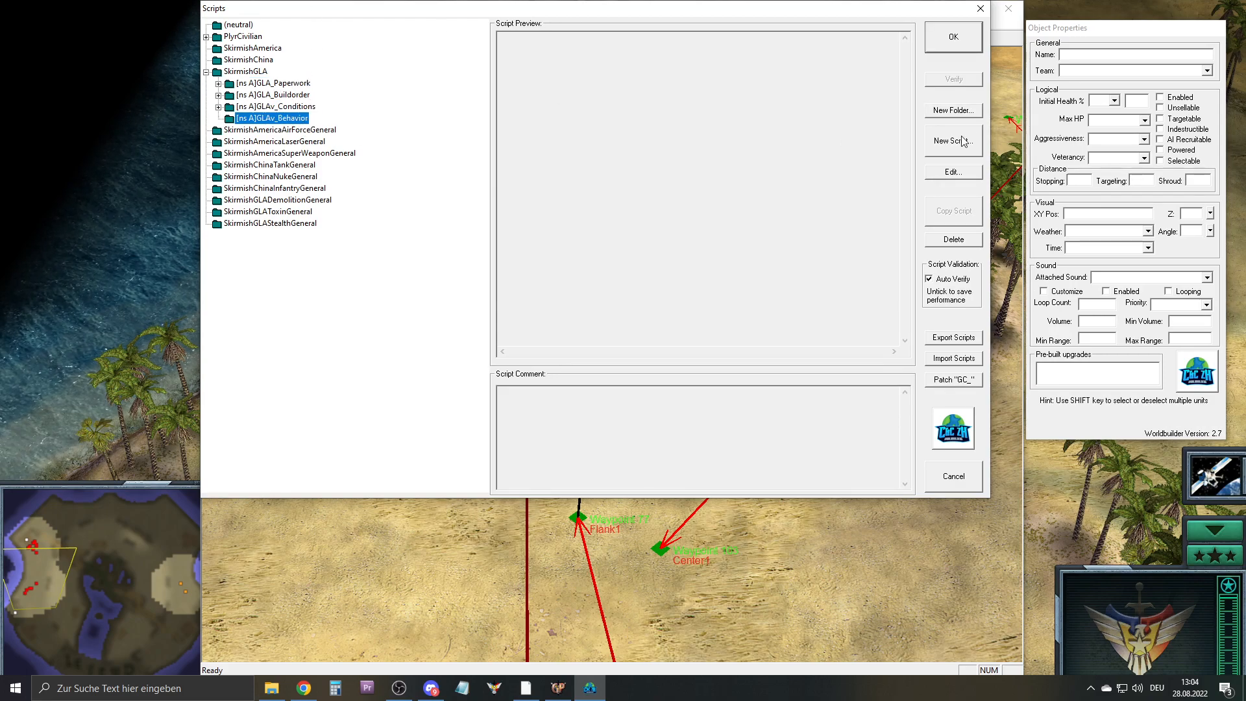
Create a script named GLAv_Behavior_HUNT in the GLAv_Behavior folder and flag it as a subroutine
click(954, 114)
click(947, 154)
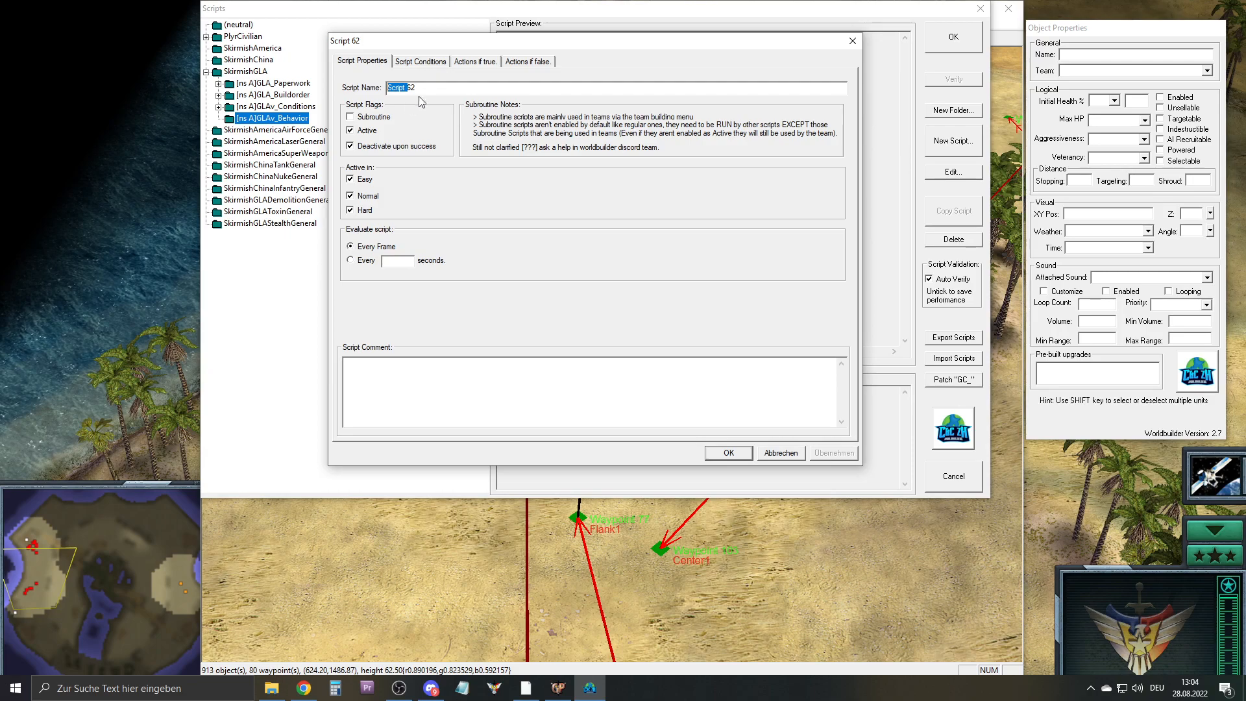
text(GLAv)
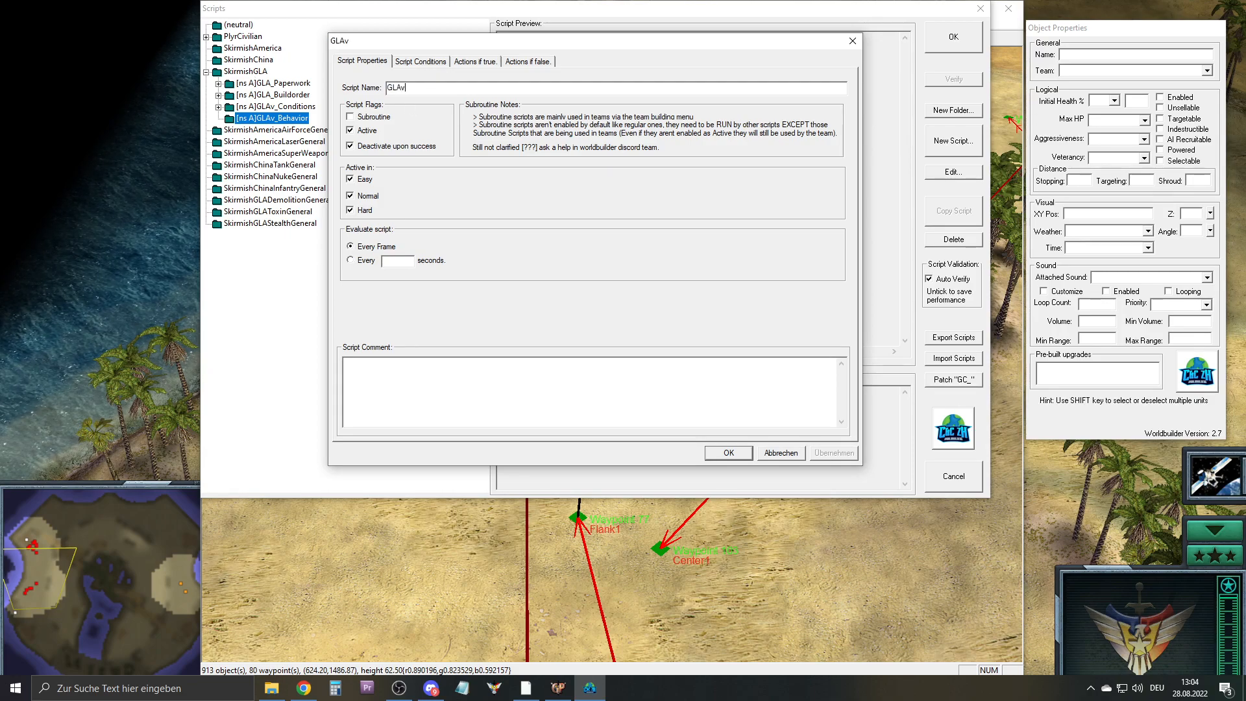
text(_Behavior_HUNT)
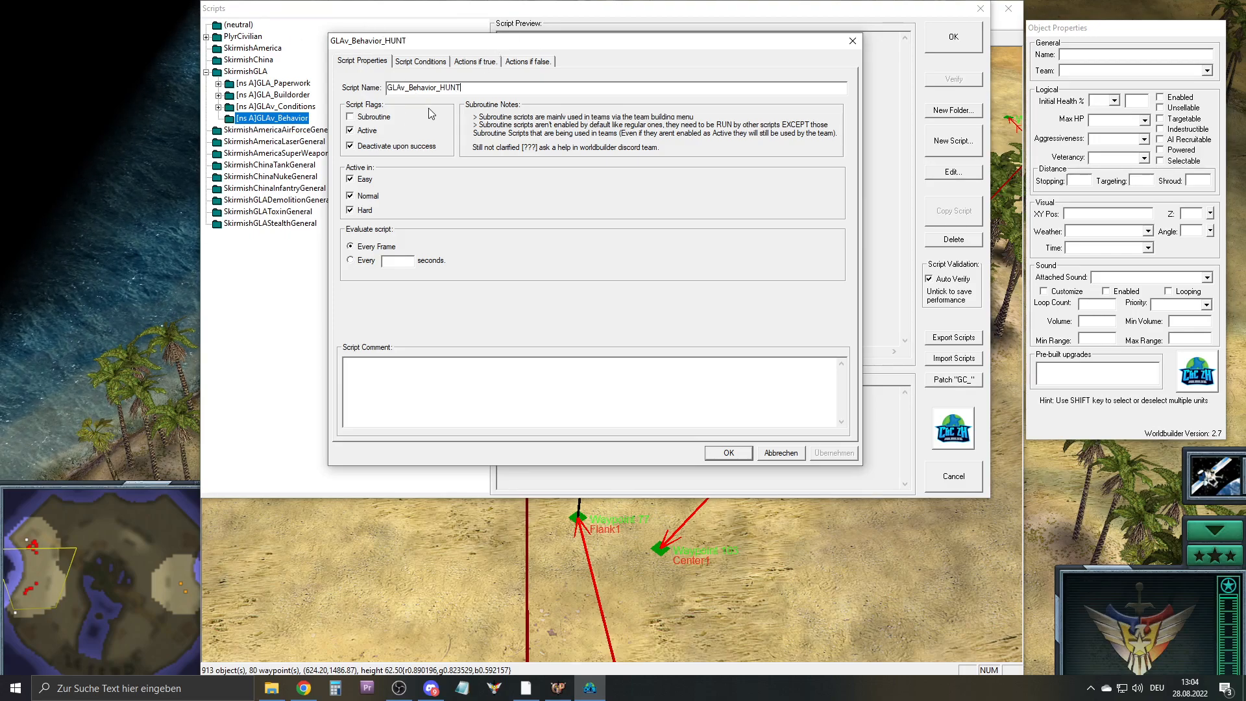
click(351, 119)
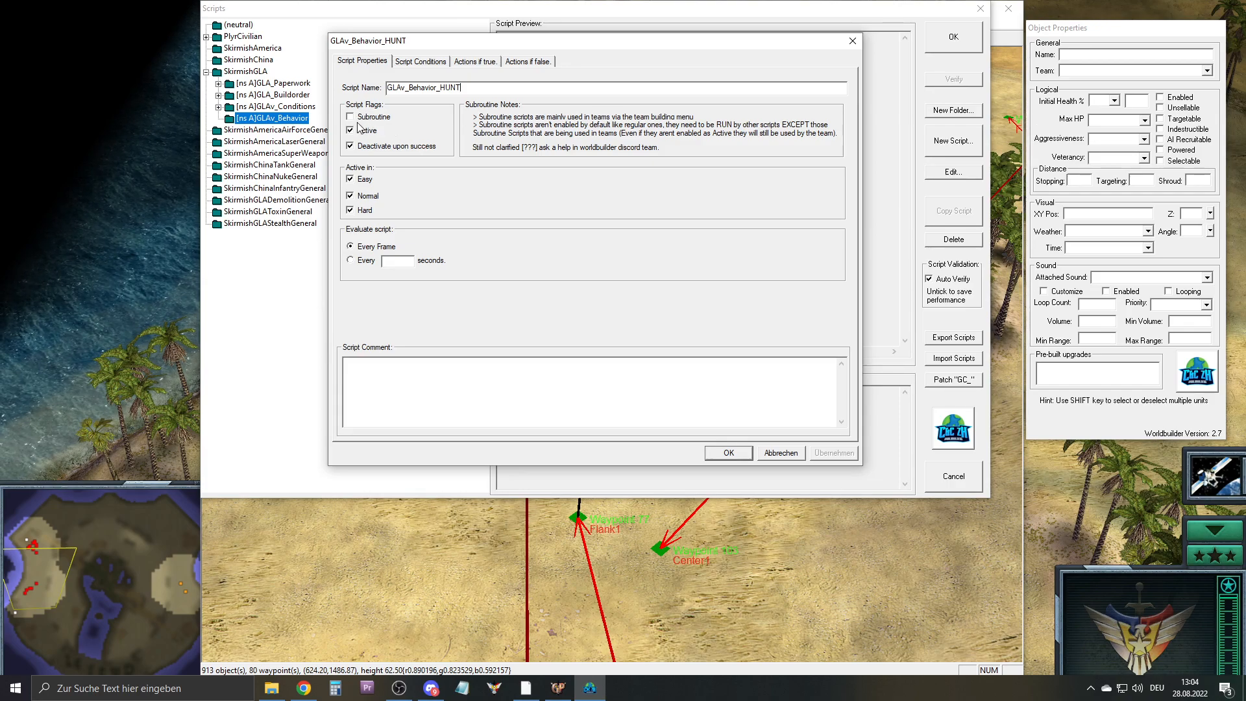
Replace the script's null operation in the actions if true with the team Hunt action "Set to hunt"
click(416, 62)
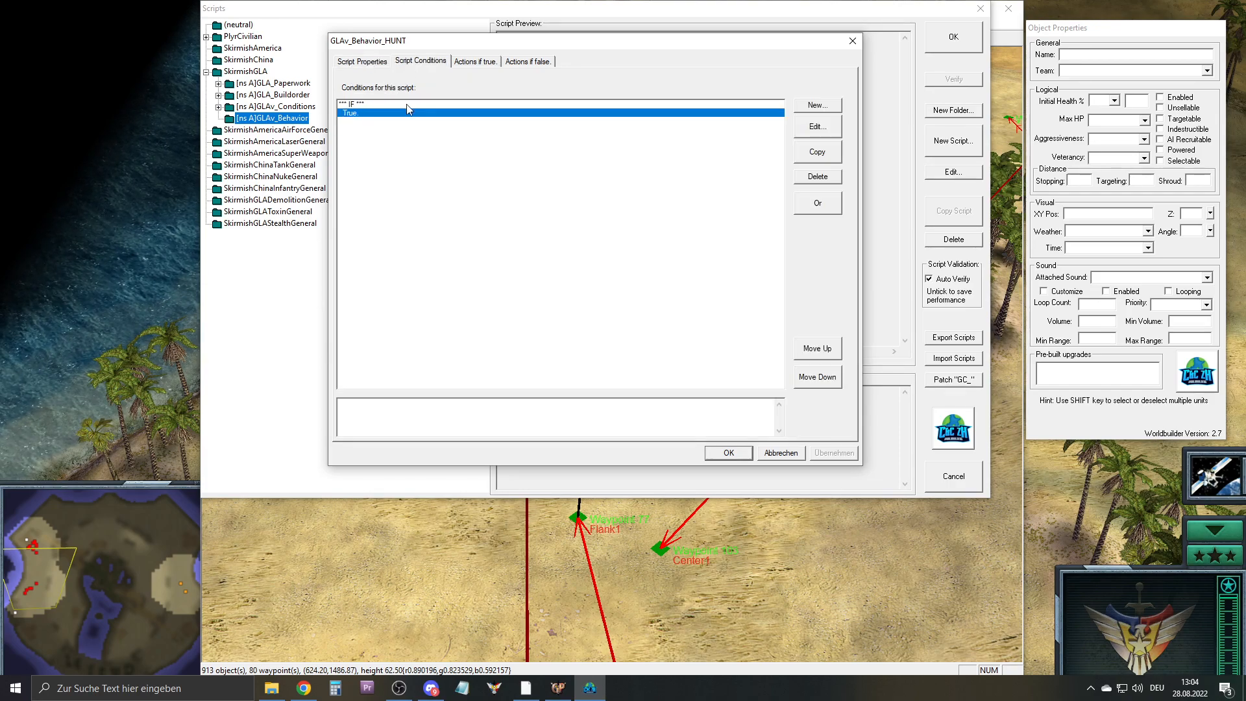
click(495, 61)
double_click(422, 112)
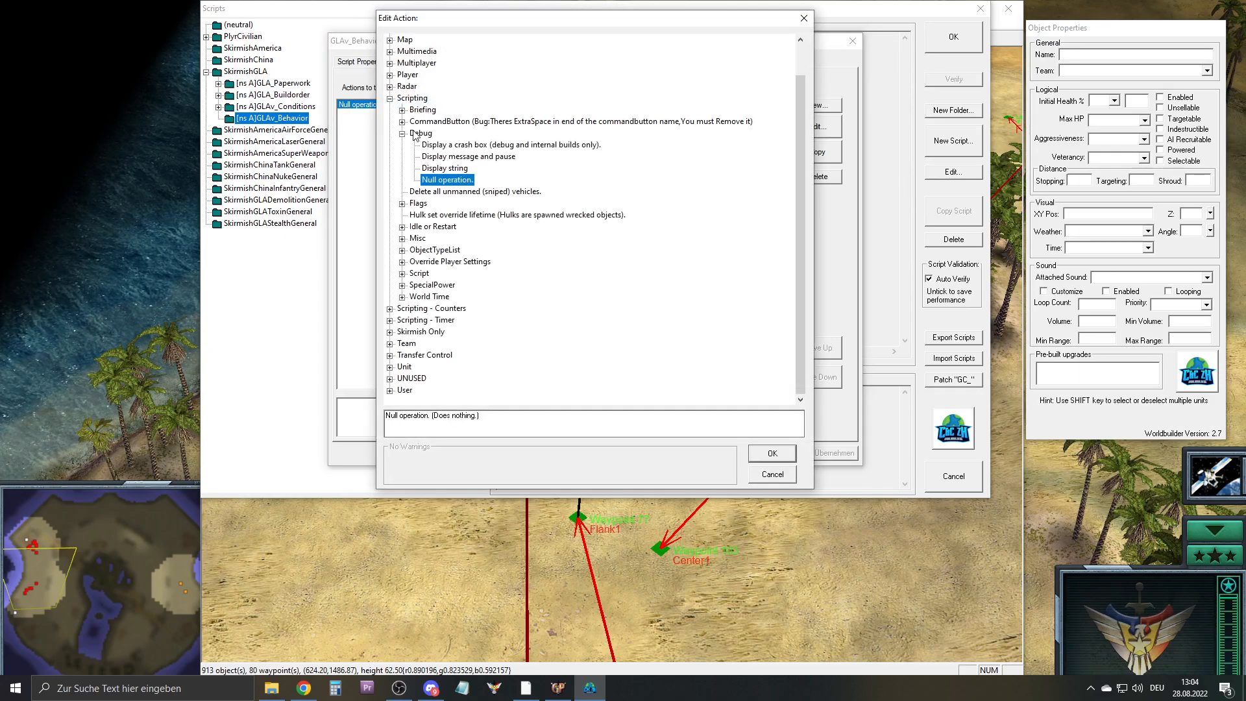
click(389, 104)
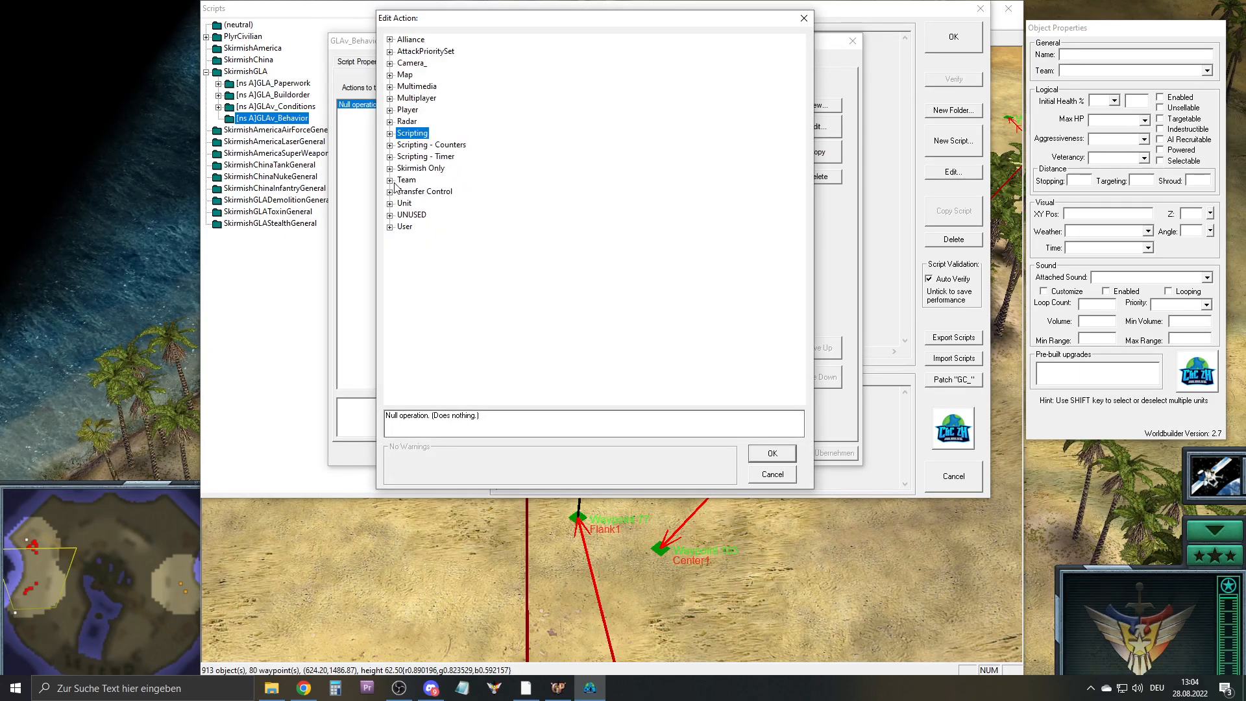
click(394, 184)
click(402, 261)
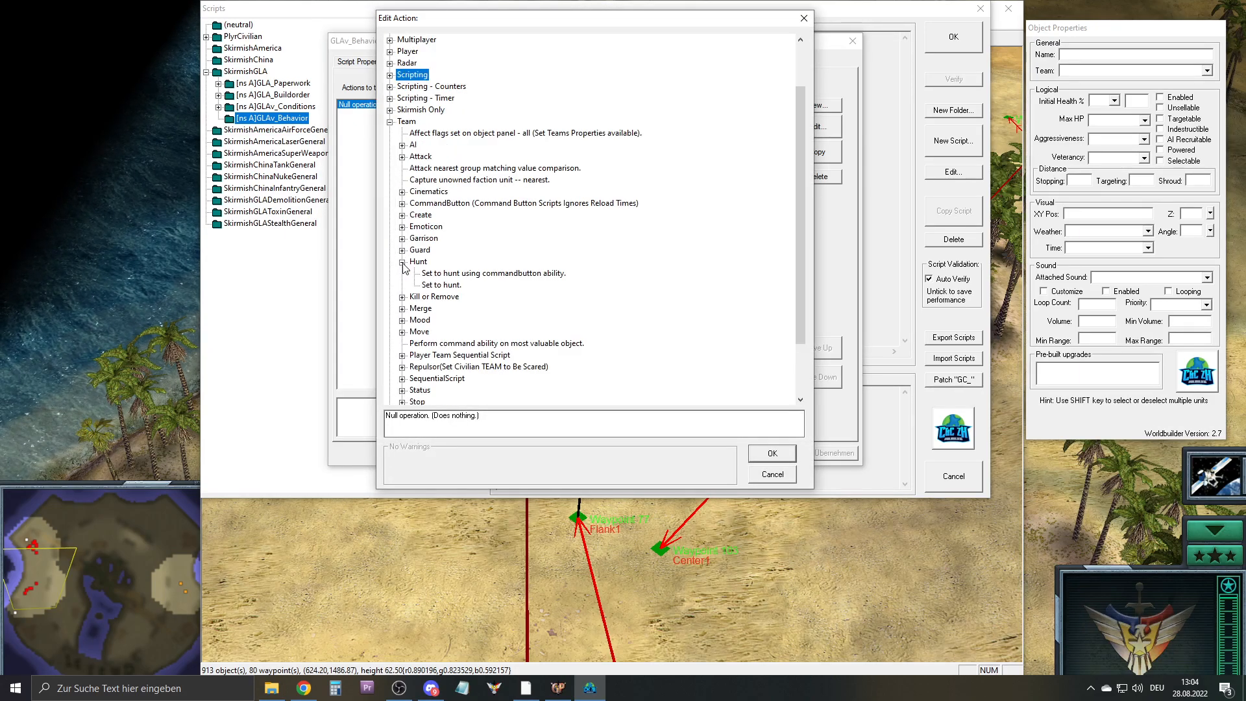
click(444, 285)
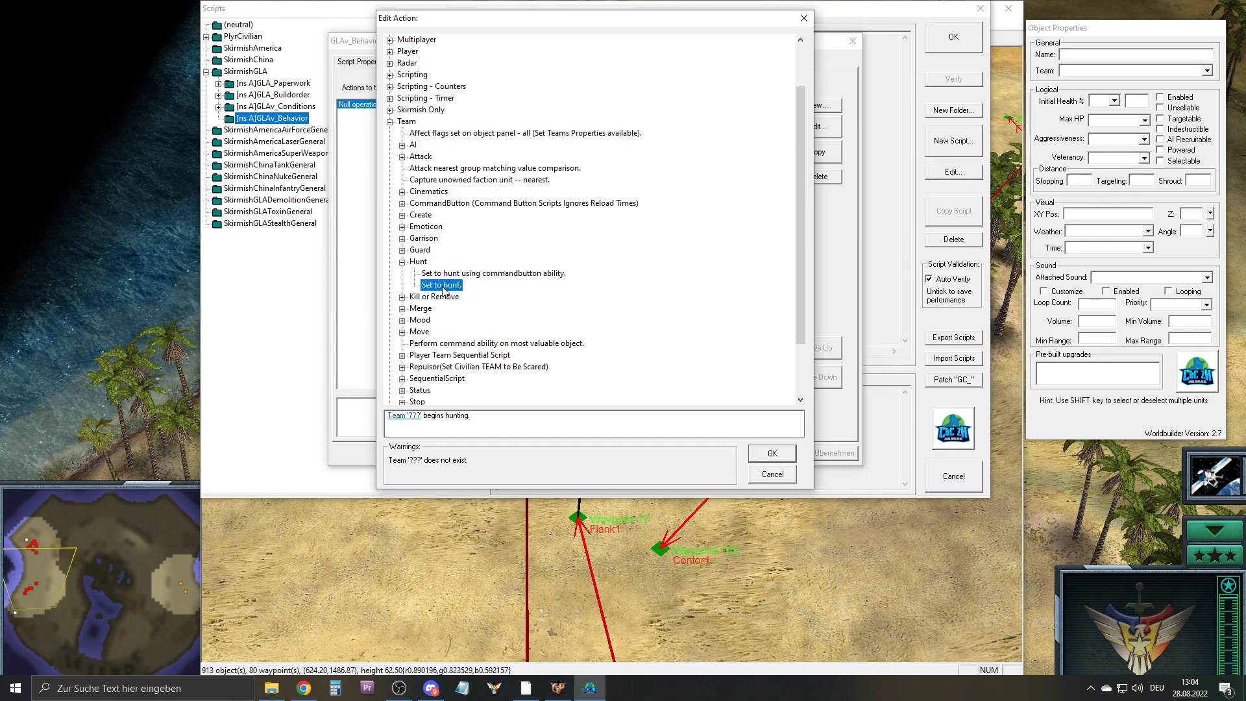
Assign <This Team> as the team that begins hunting, and save GLAv_Behavior_HUNT and the script changes
click(407, 416)
click(703, 496)
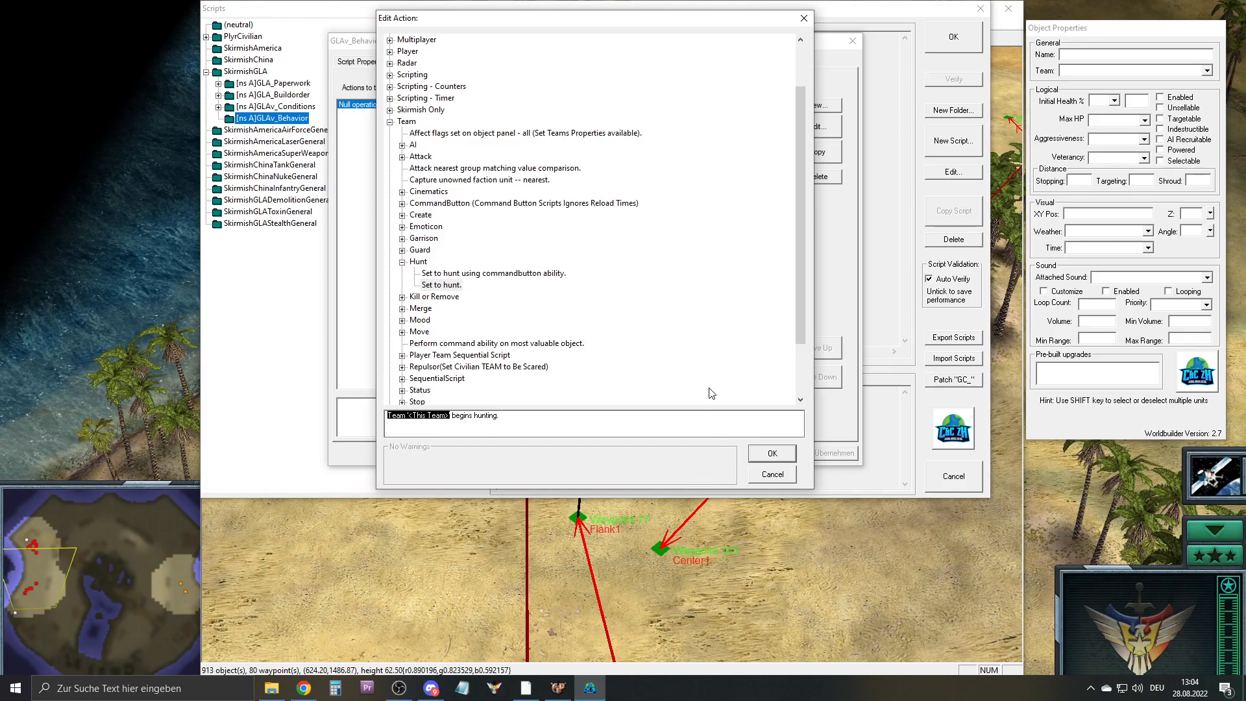
click(426, 417)
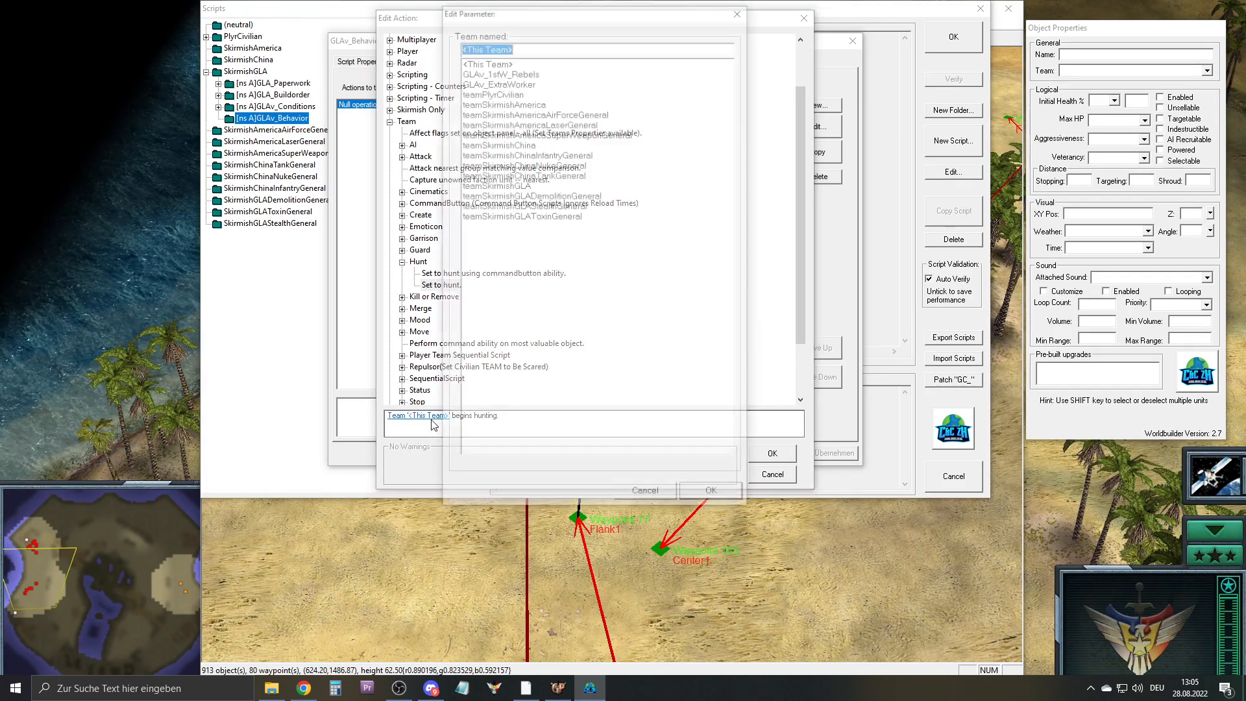
click(492, 61)
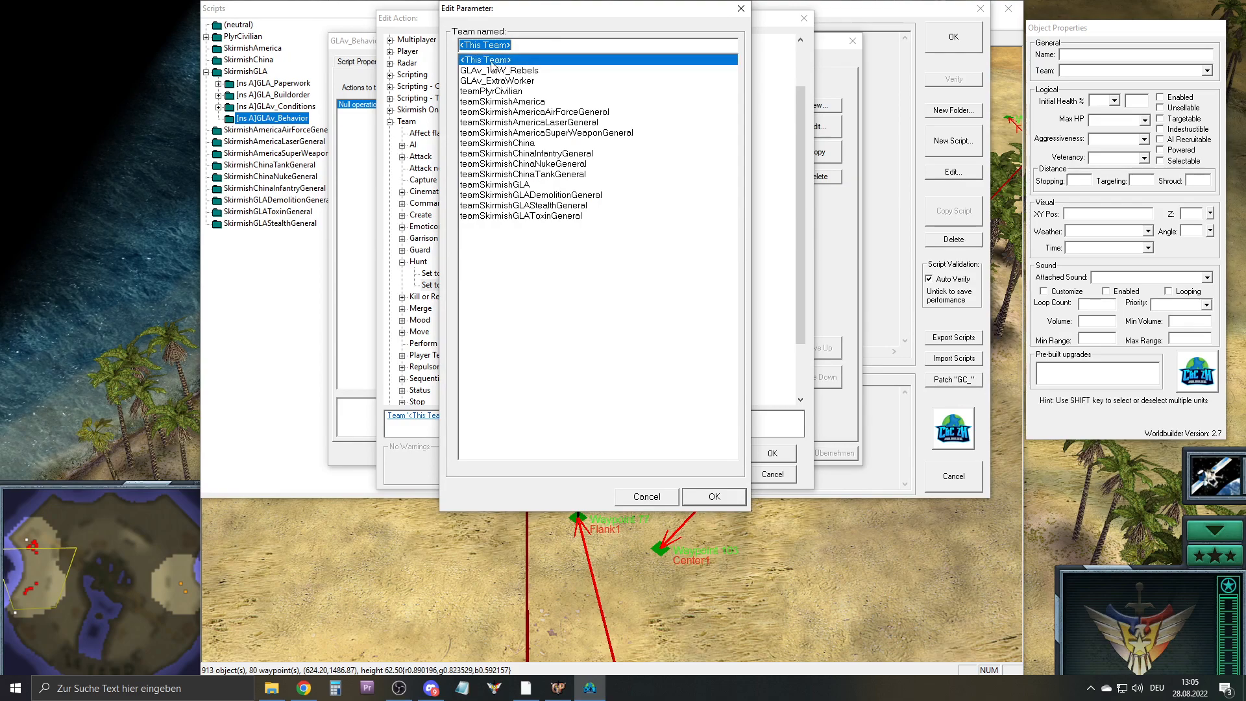
click(712, 497)
click(773, 454)
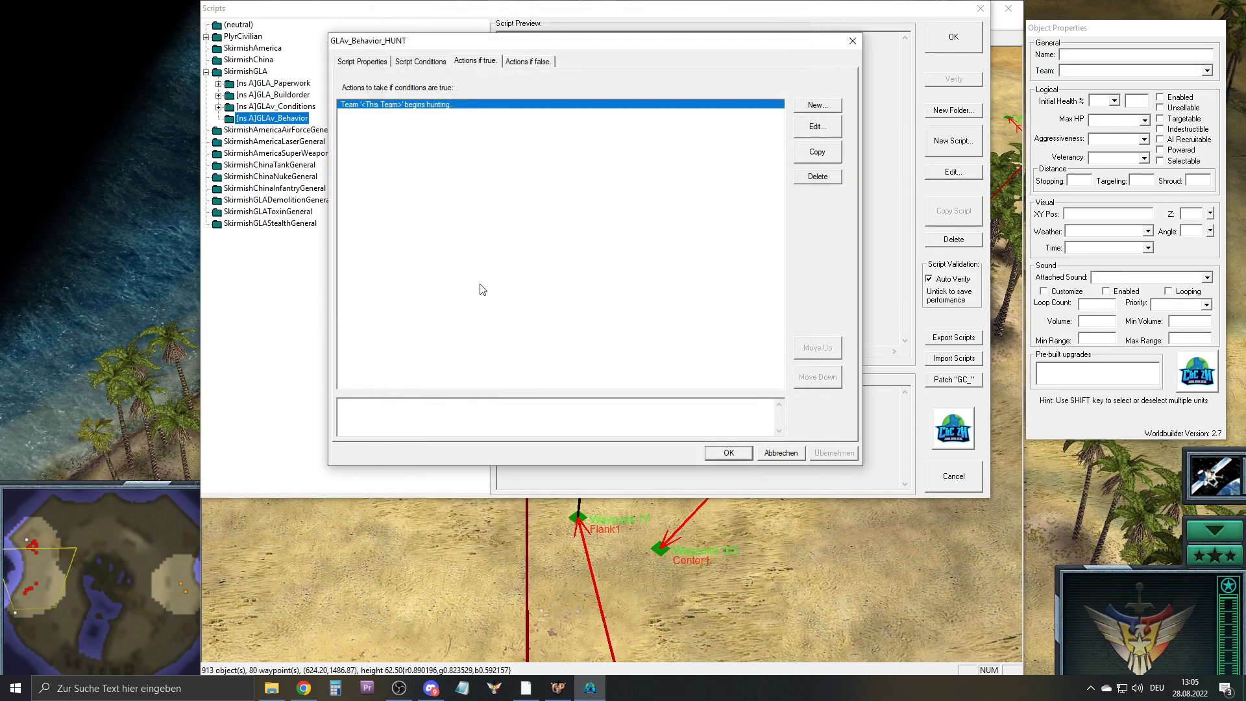
key(ctrl+shift+Tab)
key(ctrl+Tab)
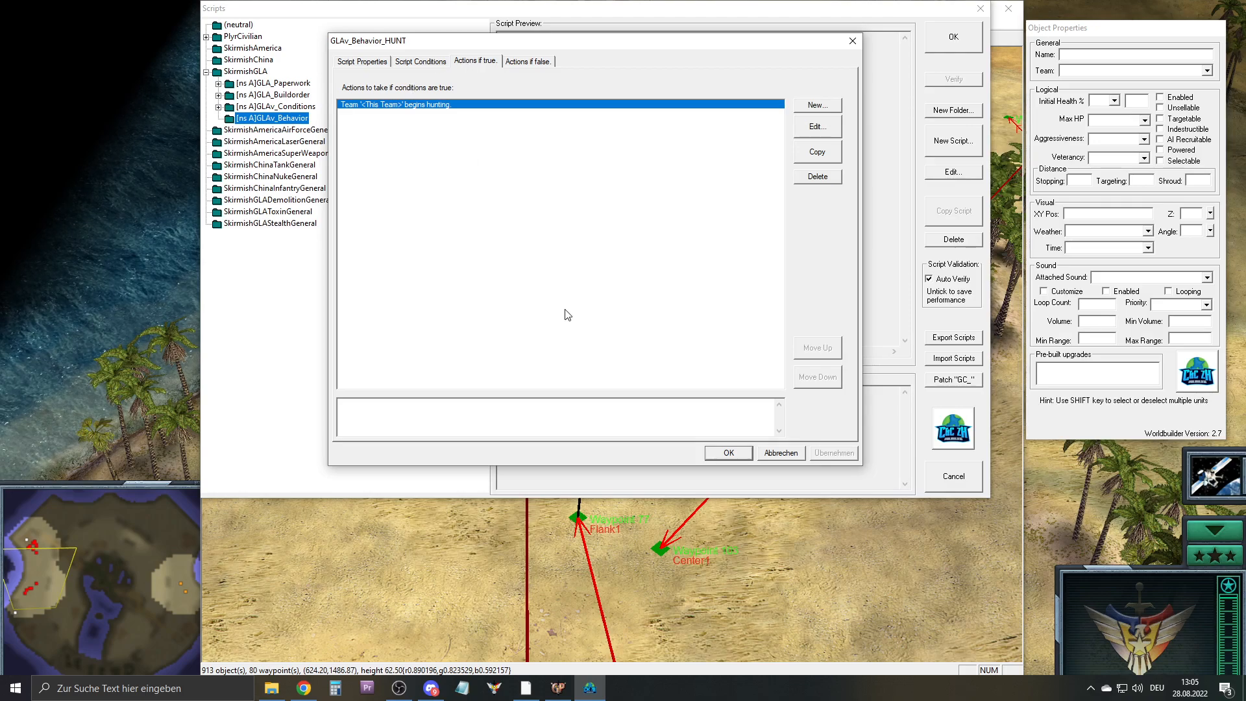
key(ctrl+shift+Tab)
key(ctrl+shift+Tab)
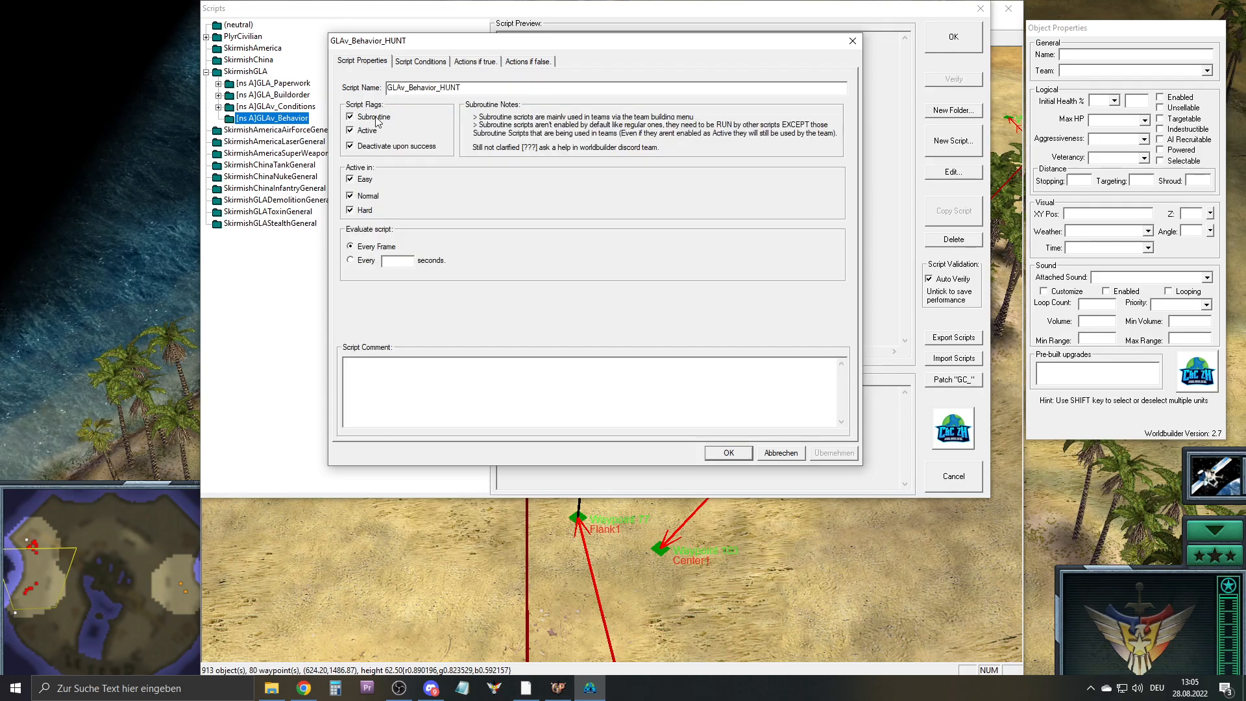
click(750, 452)
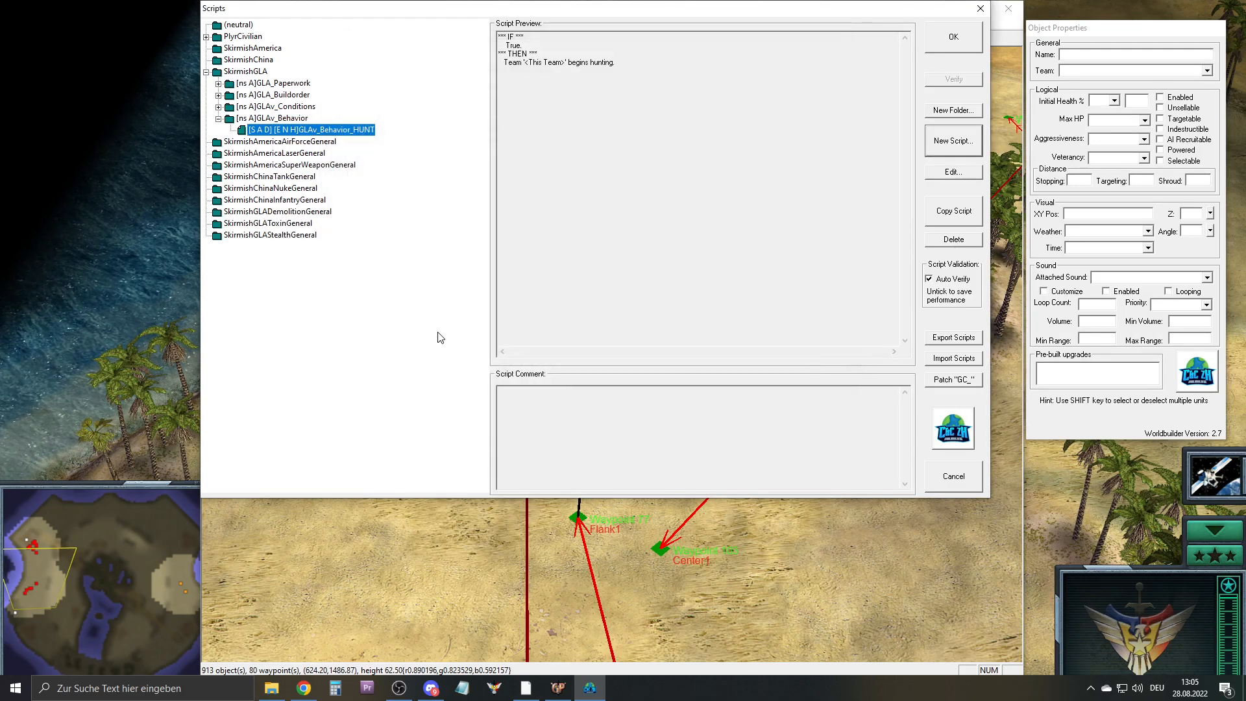
click(954, 37)
Edit SkirmishGLA's GLAv_1stW_Rebels team so that its On Create behavior script is GLAv_Behavior_HUNT
click(239, 37)
click(260, 87)
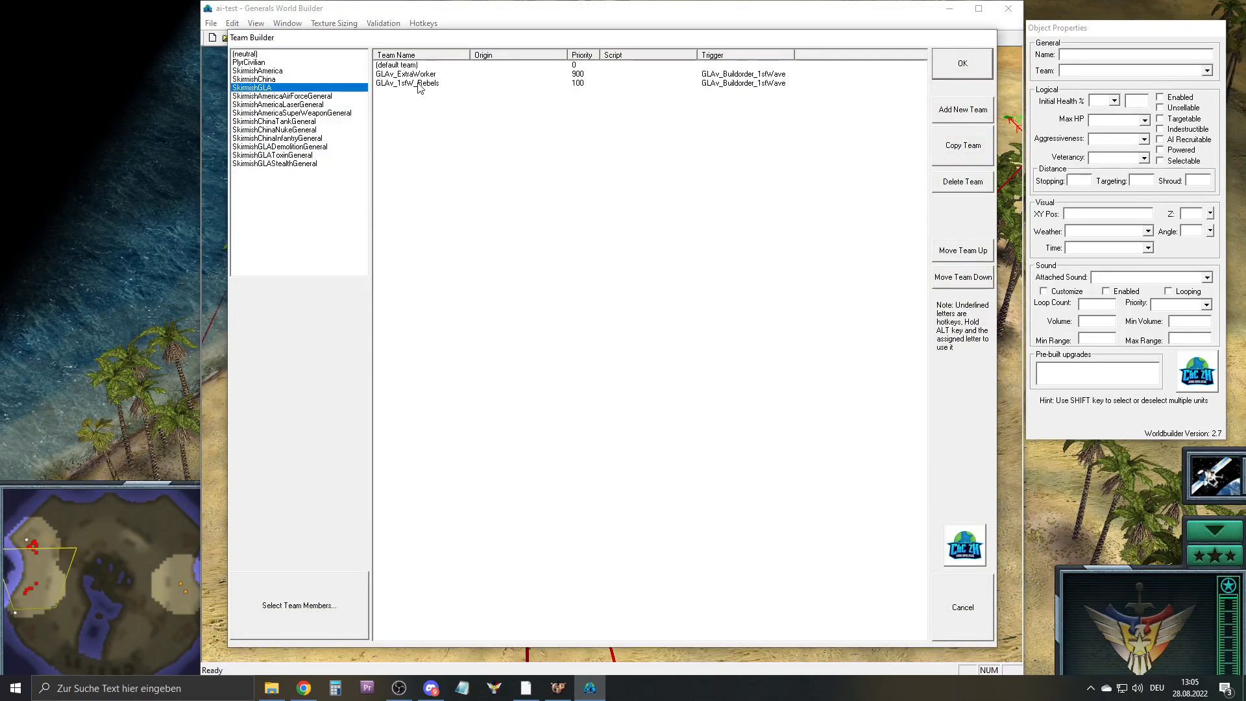
double_click(421, 83)
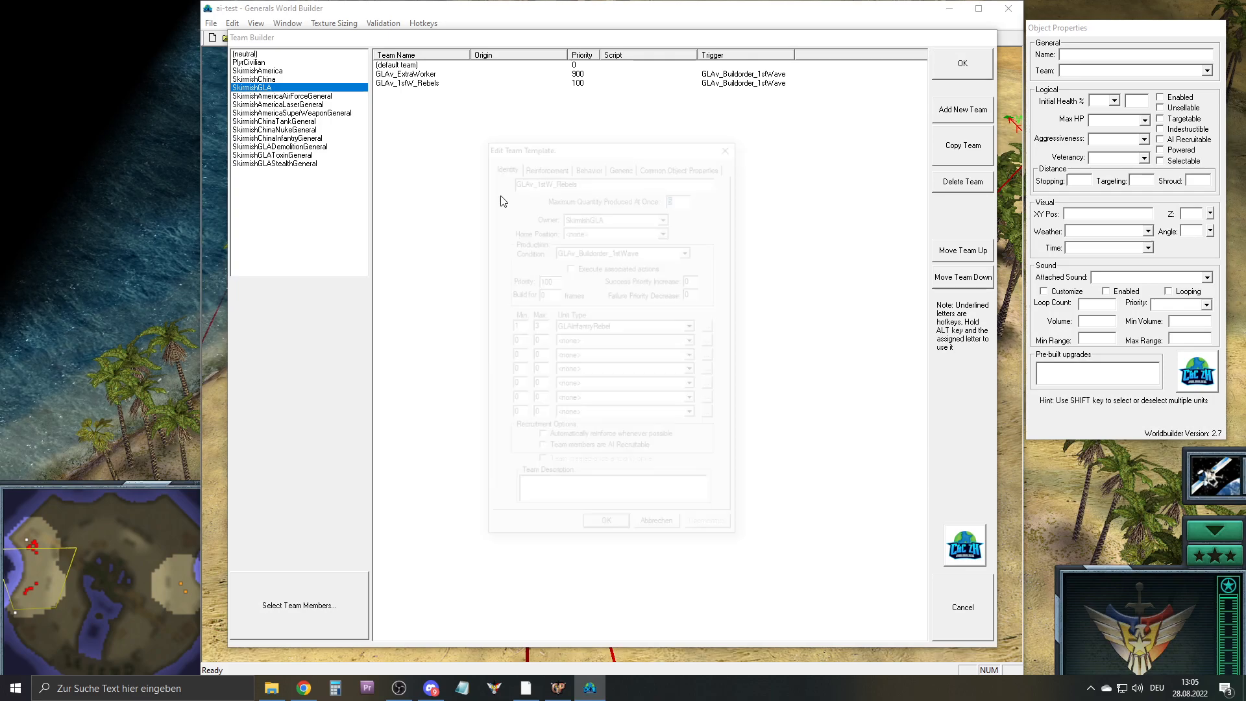
click(589, 165)
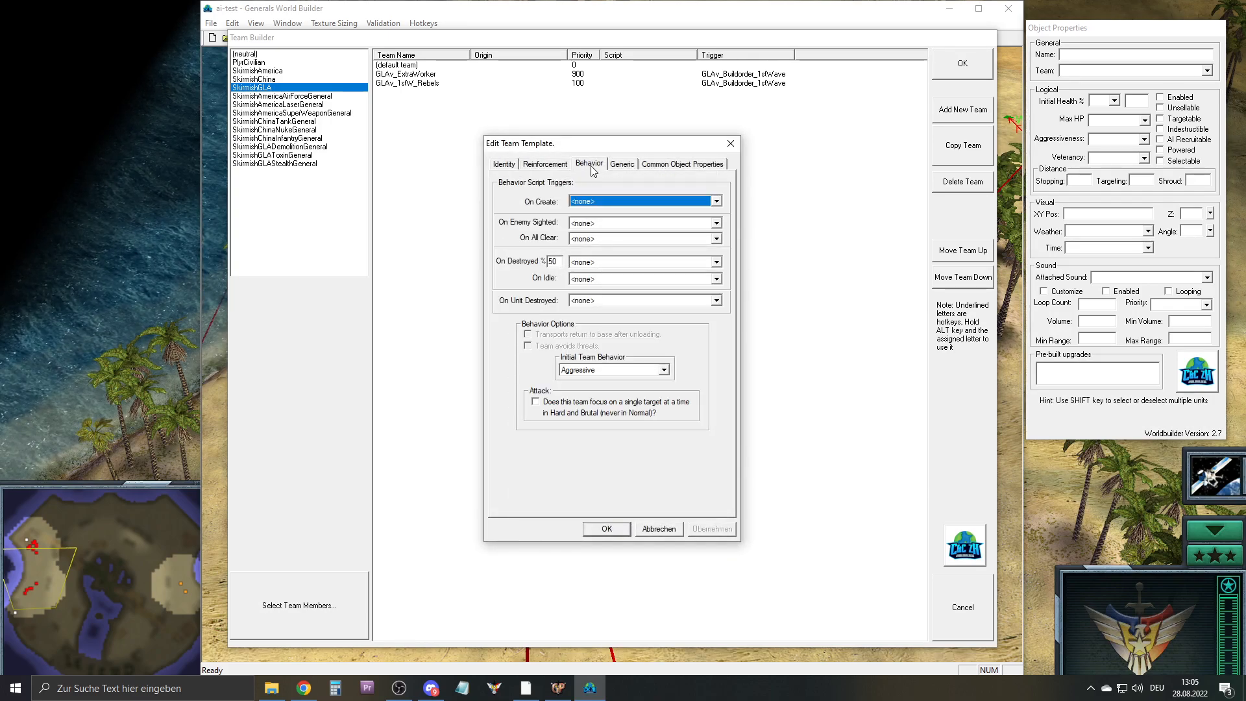
click(597, 205)
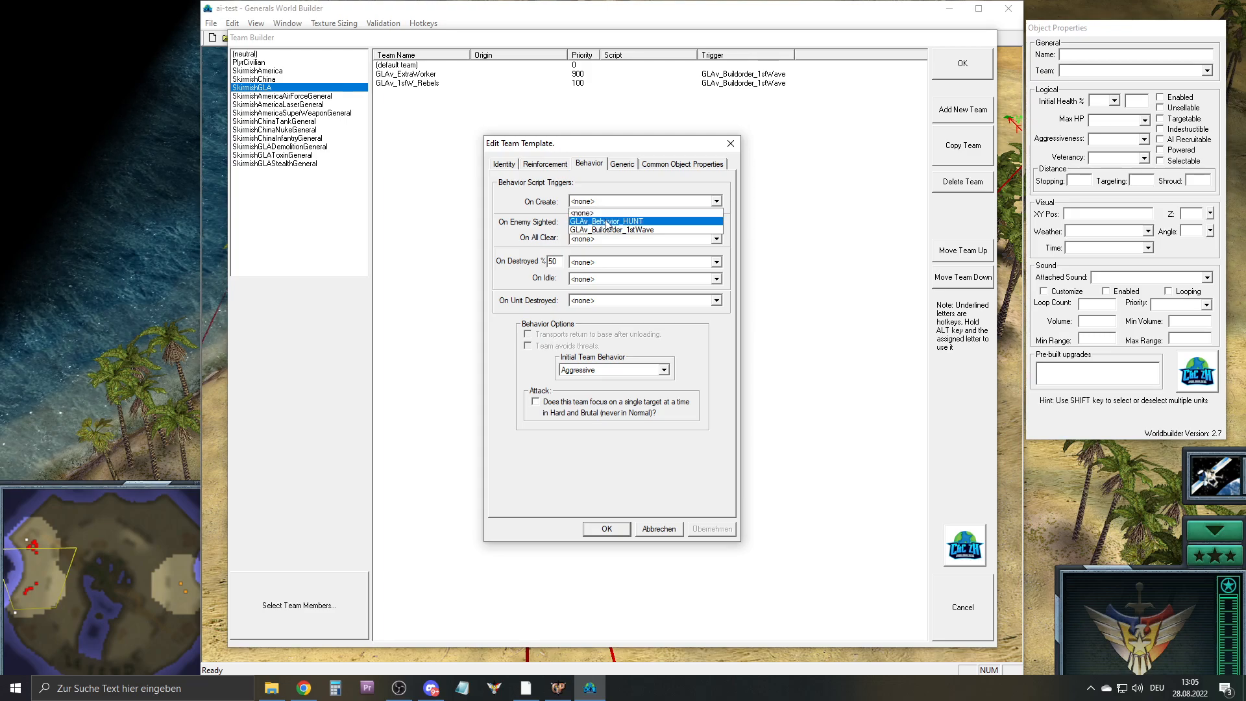
click(603, 222)
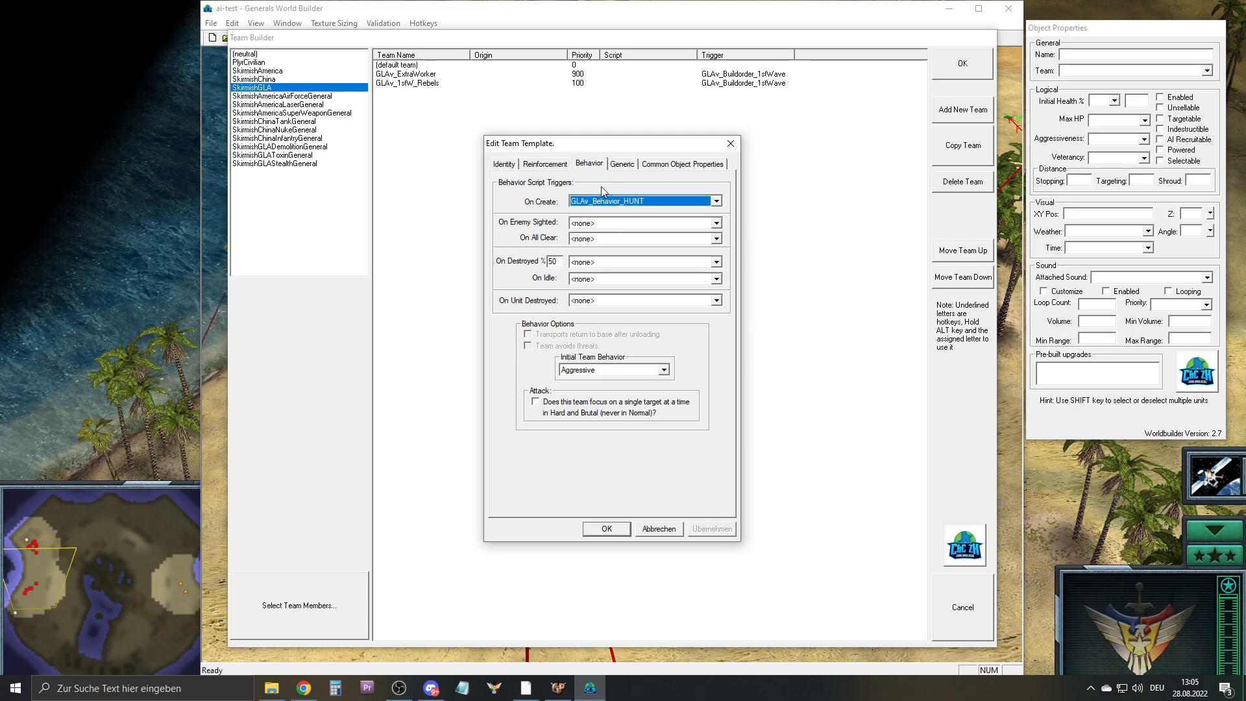
Select GLAv_Behavior_HUNT as the On Create script of GLAv_1stW_Rebels and save the team changes
click(590, 203)
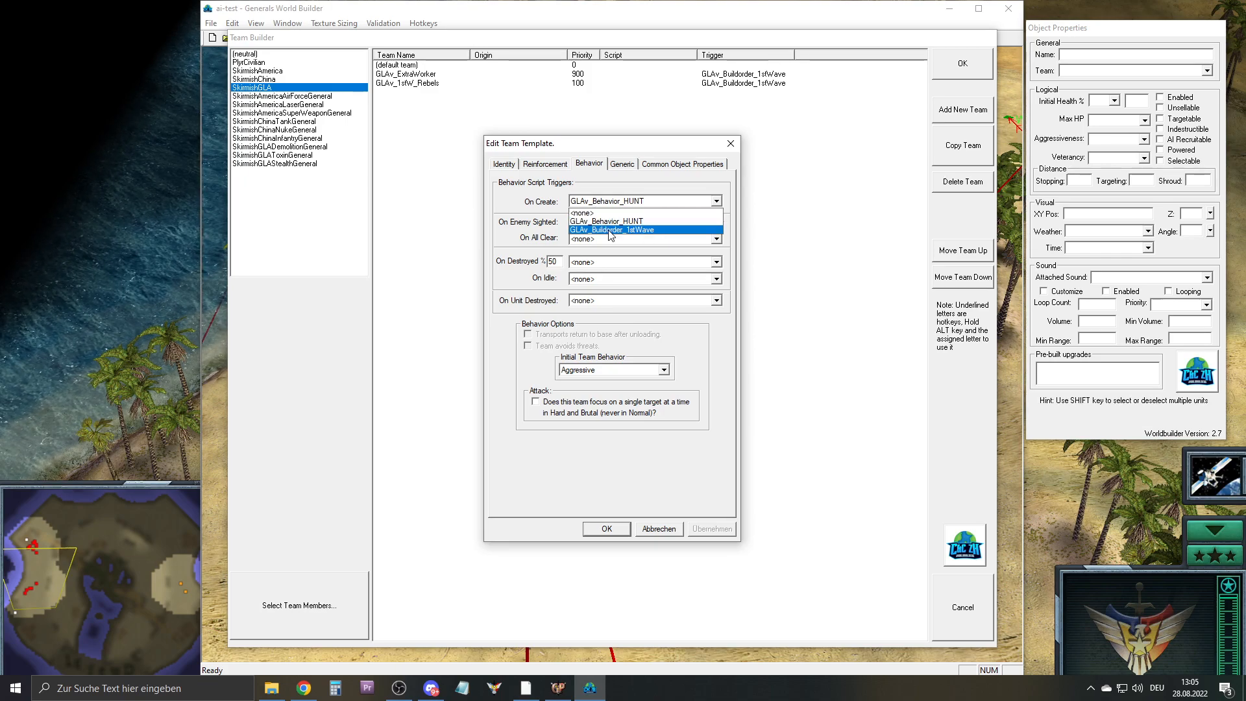
click(640, 222)
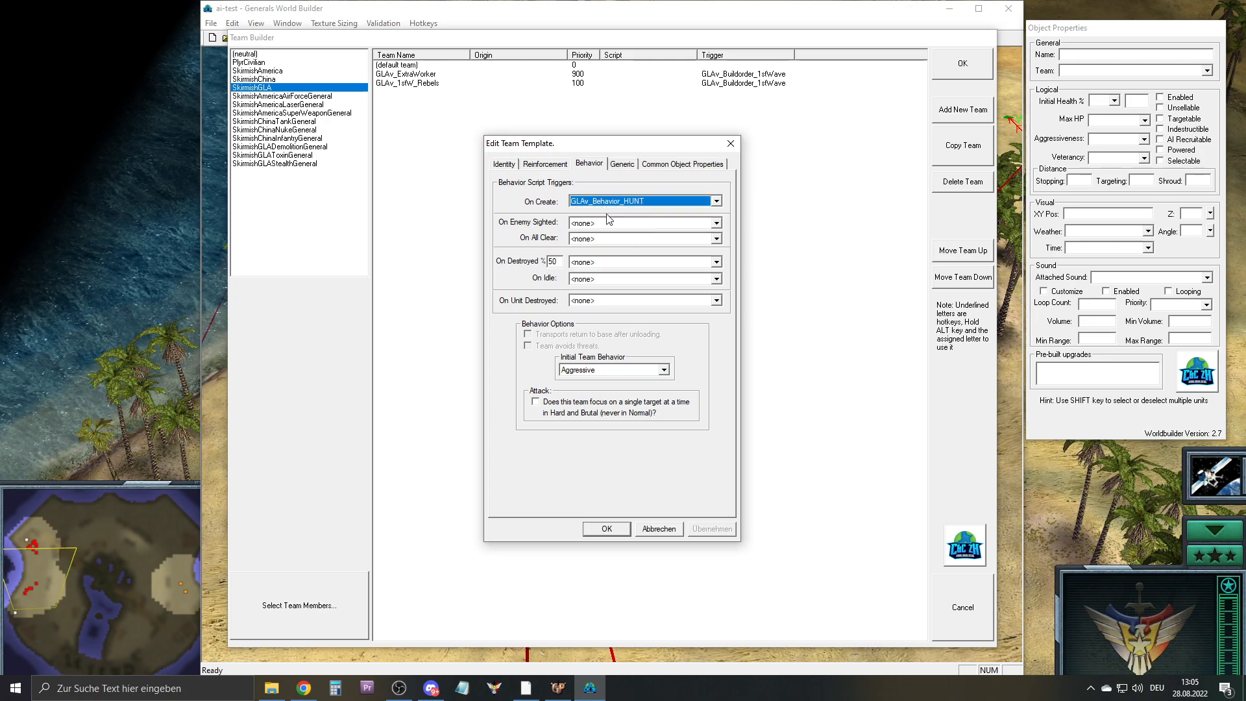
click(592, 529)
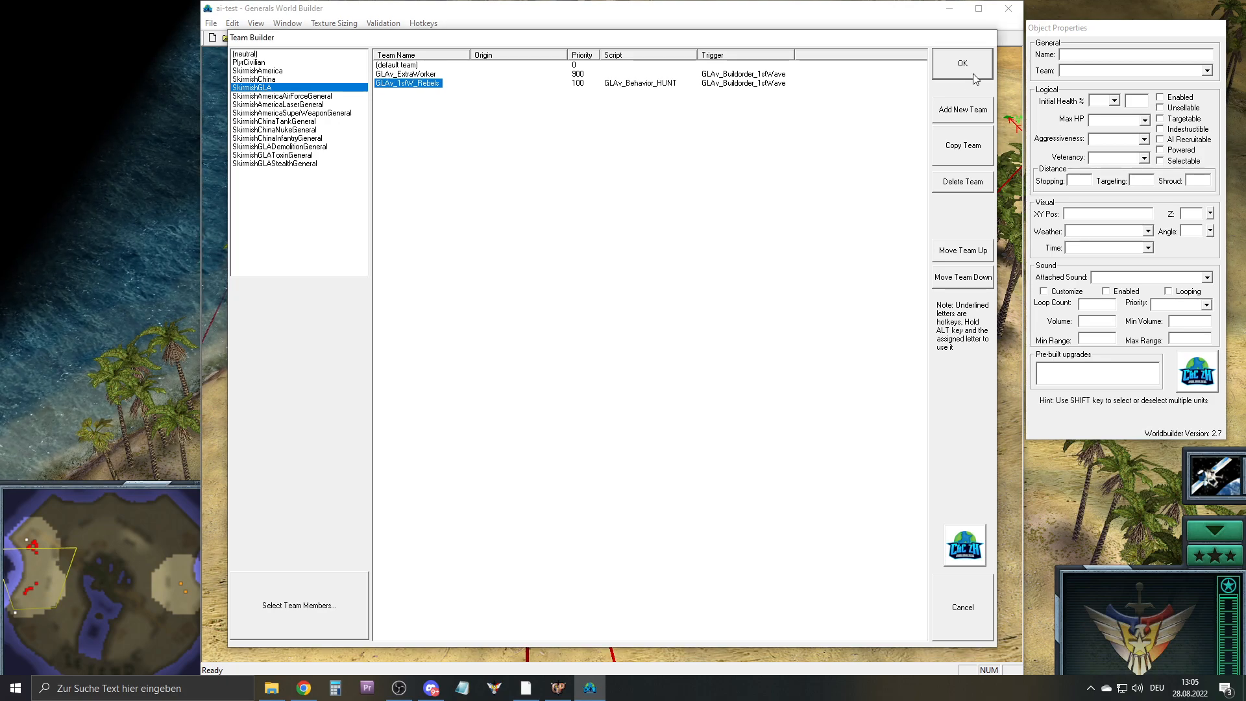
click(952, 72)
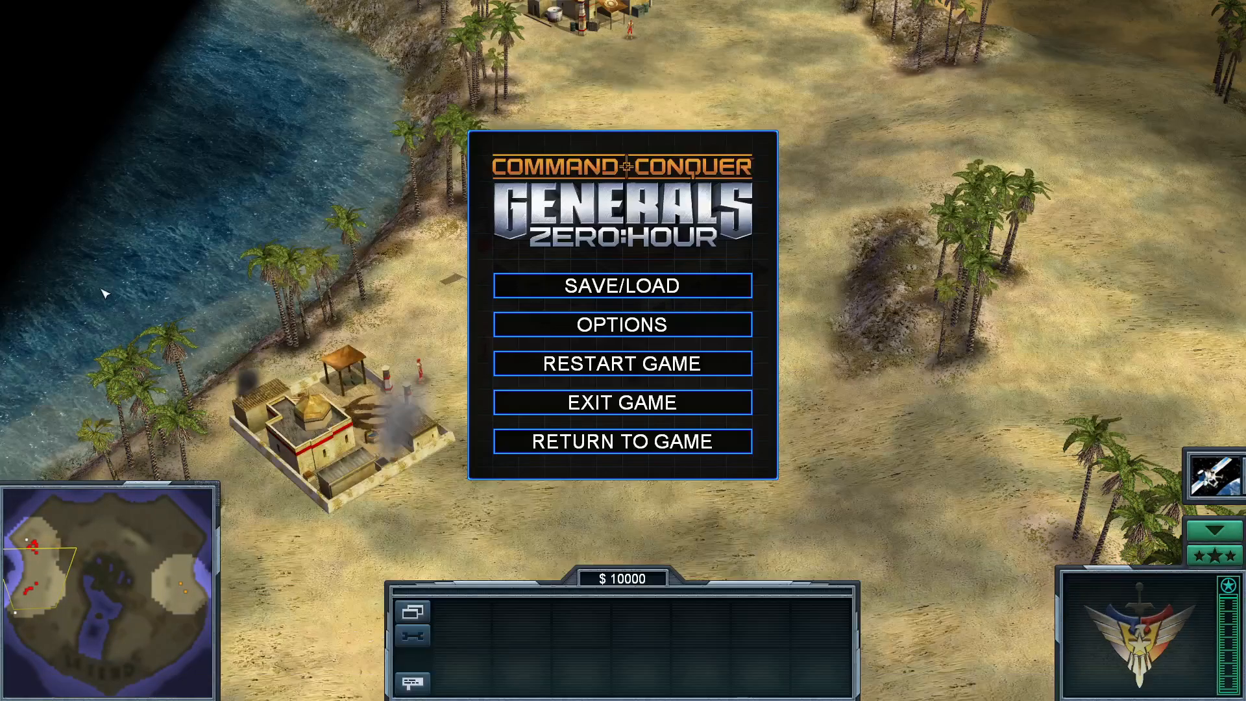
Switch to Zero Hour, exit the current match, and start a new skirmish on ai-test.map against a Hard Army GLA opponent
click(552, 400)
click(545, 390)
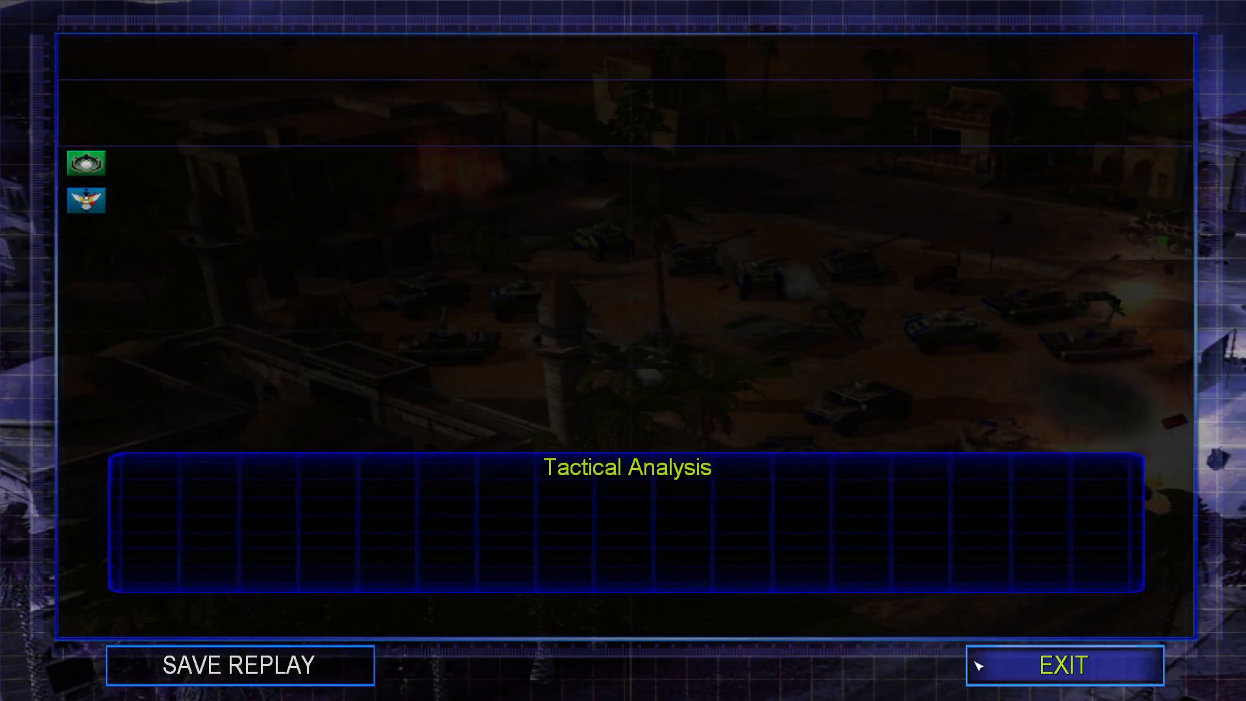
click(979, 665)
click(812, 174)
click(789, 233)
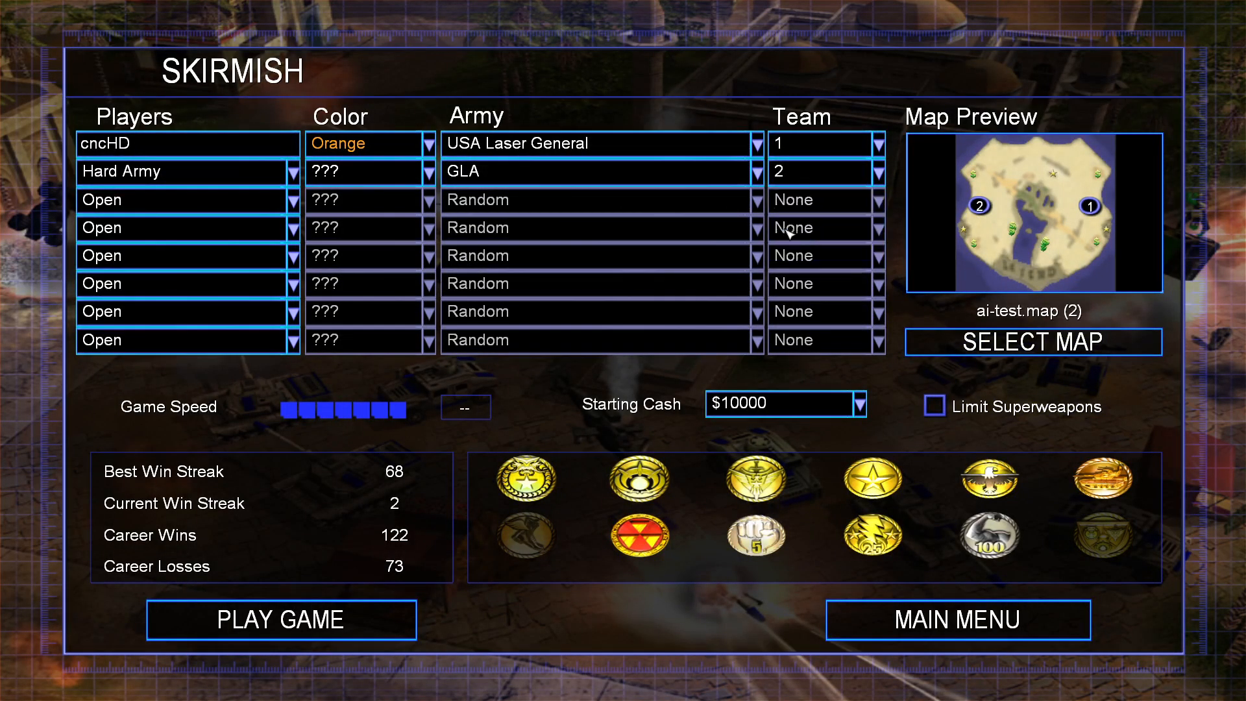
click(299, 617)
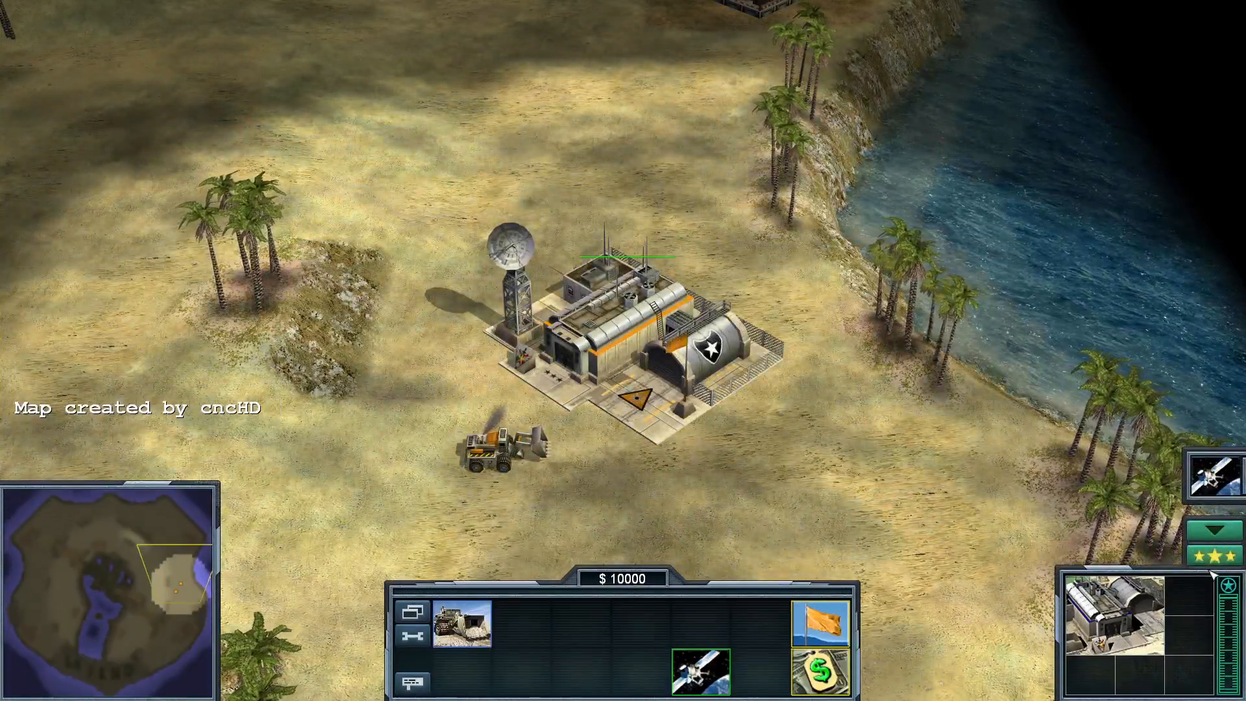
Spend the general's promotion point on the 1 Star Spy Drone
click(1226, 554)
click(490, 177)
click(758, 441)
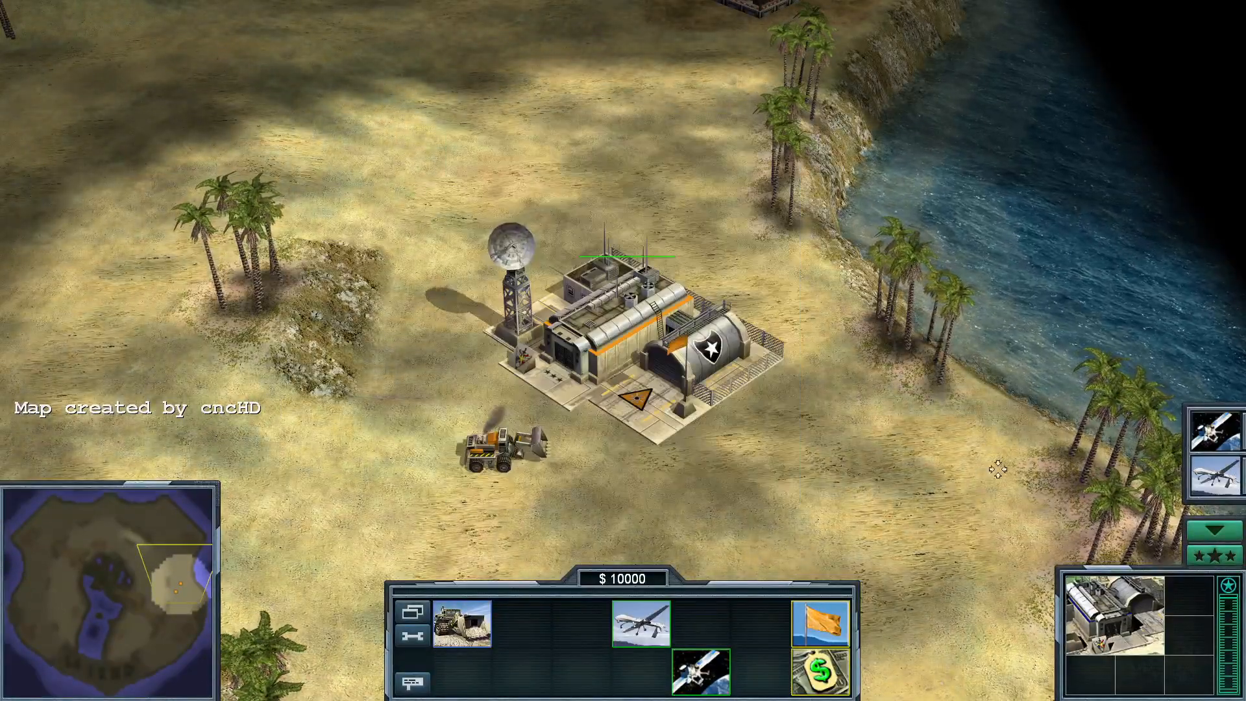
Deploy the Spy Drone over the GLA base and have the dozer build a Cold Fusion Reactor at the home base
click(641, 623)
right_drag(764, 455, 766, 448)
click(481, 217)
right_click(422, 416)
right_drag(422, 419, 351, 435)
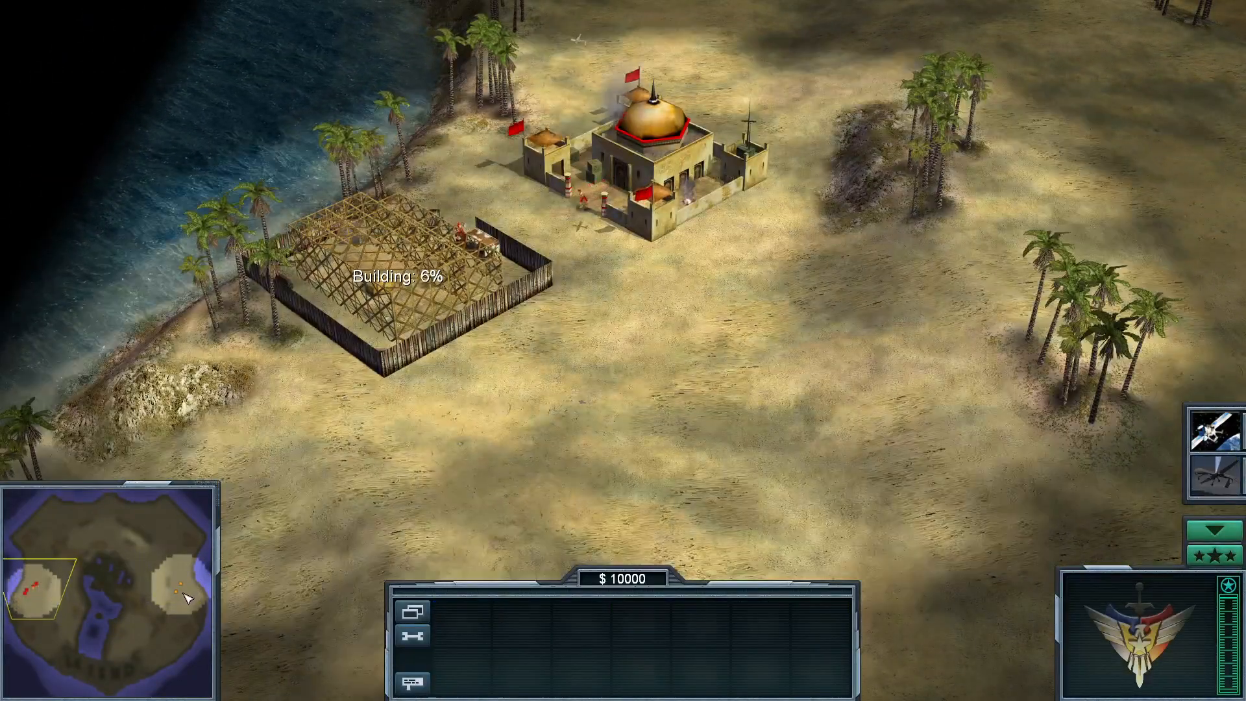
click(186, 598)
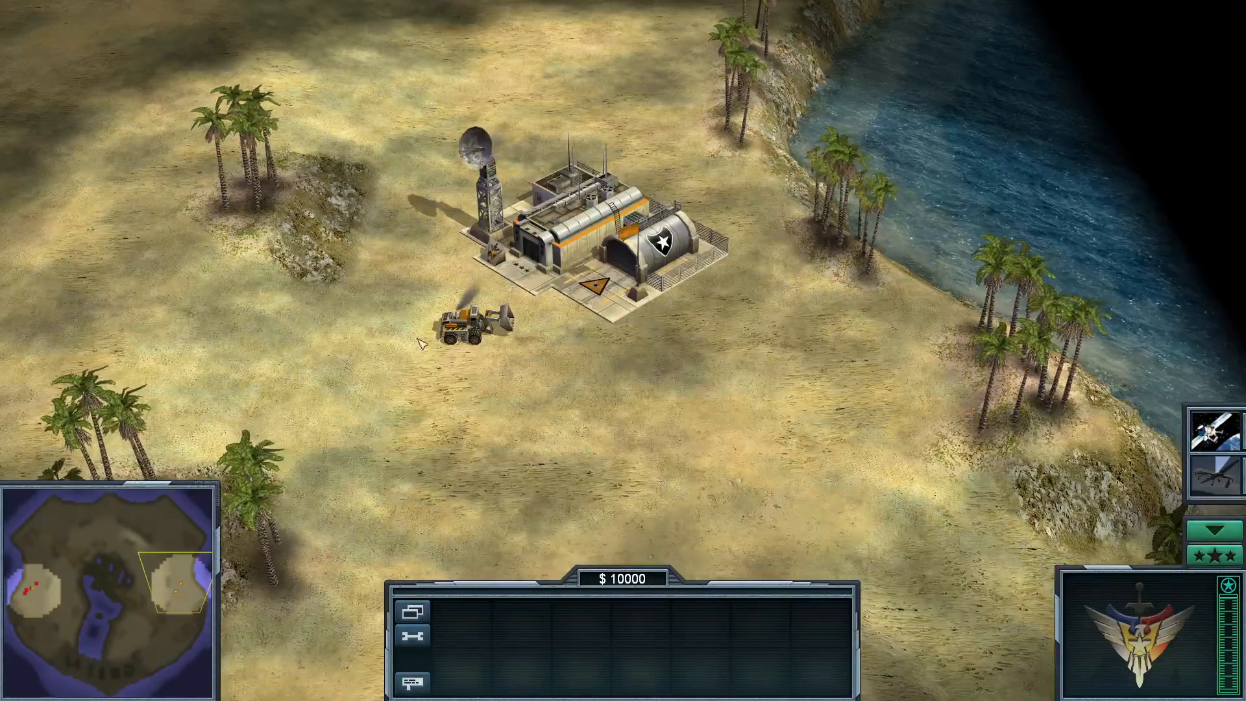
click(477, 325)
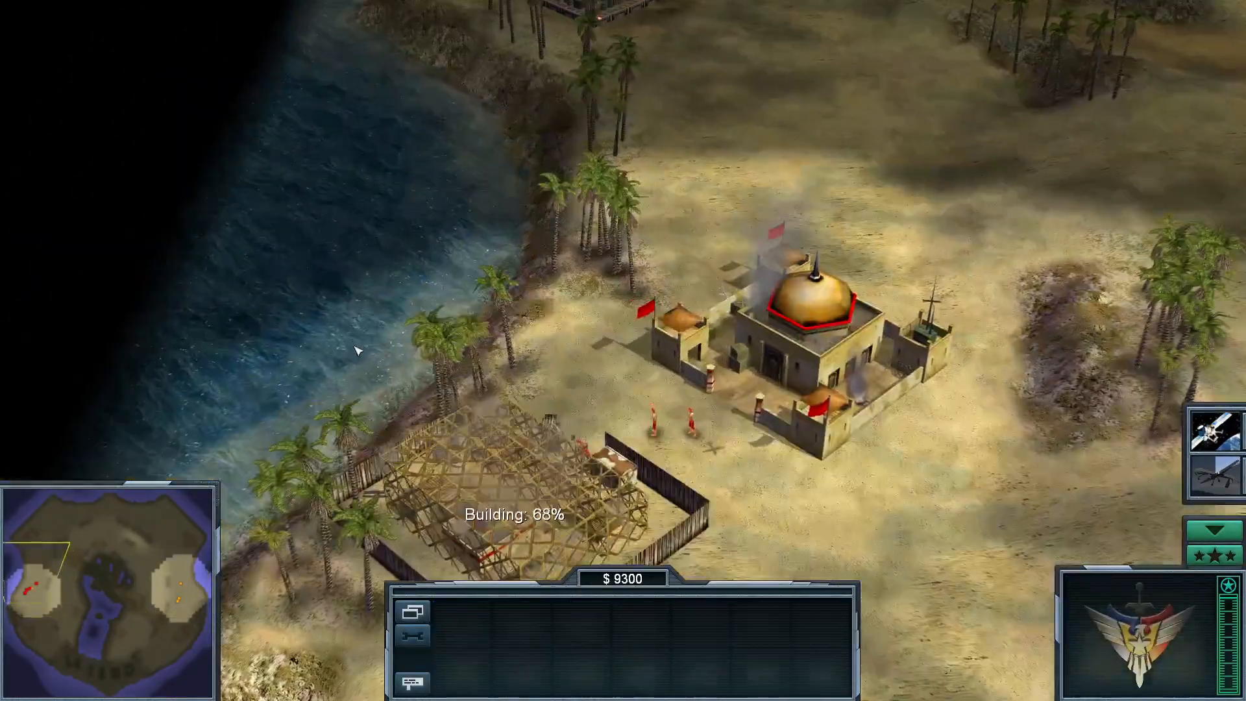
Examine the GLA base from several angles to check its building progress and the behavior of the trained rebels
right_drag(356, 360, 508, 157)
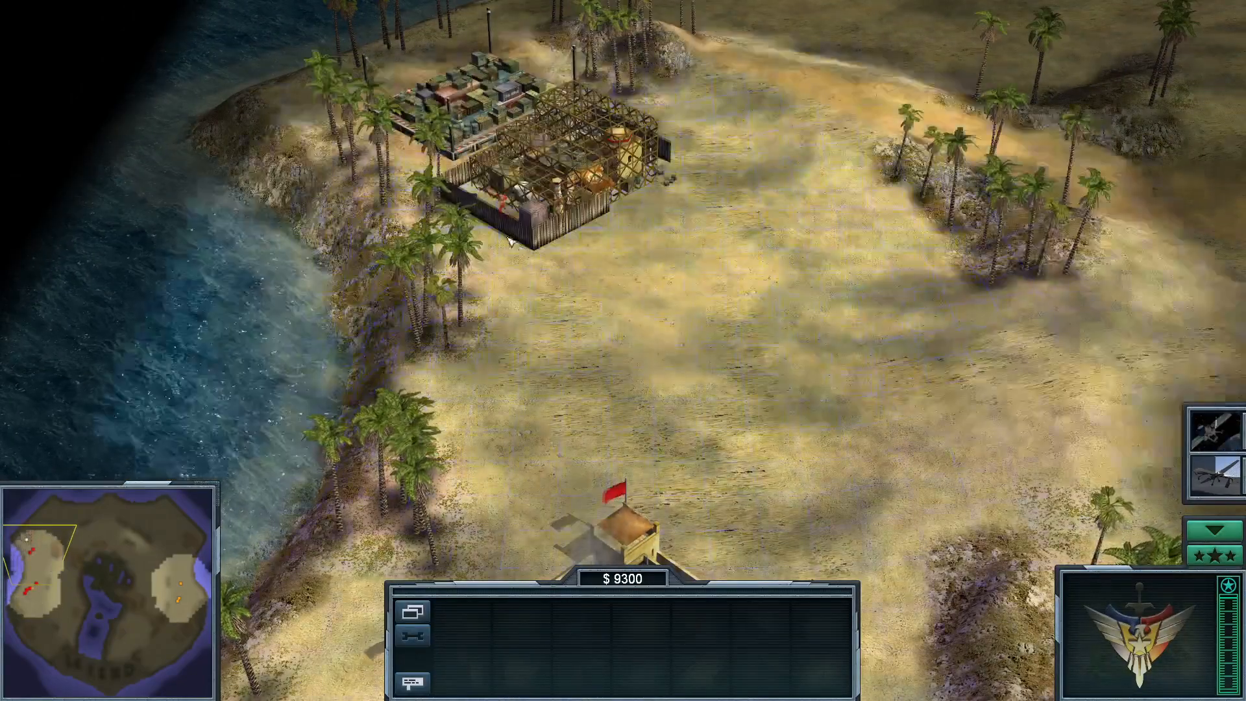
right_drag(511, 241, 410, 262)
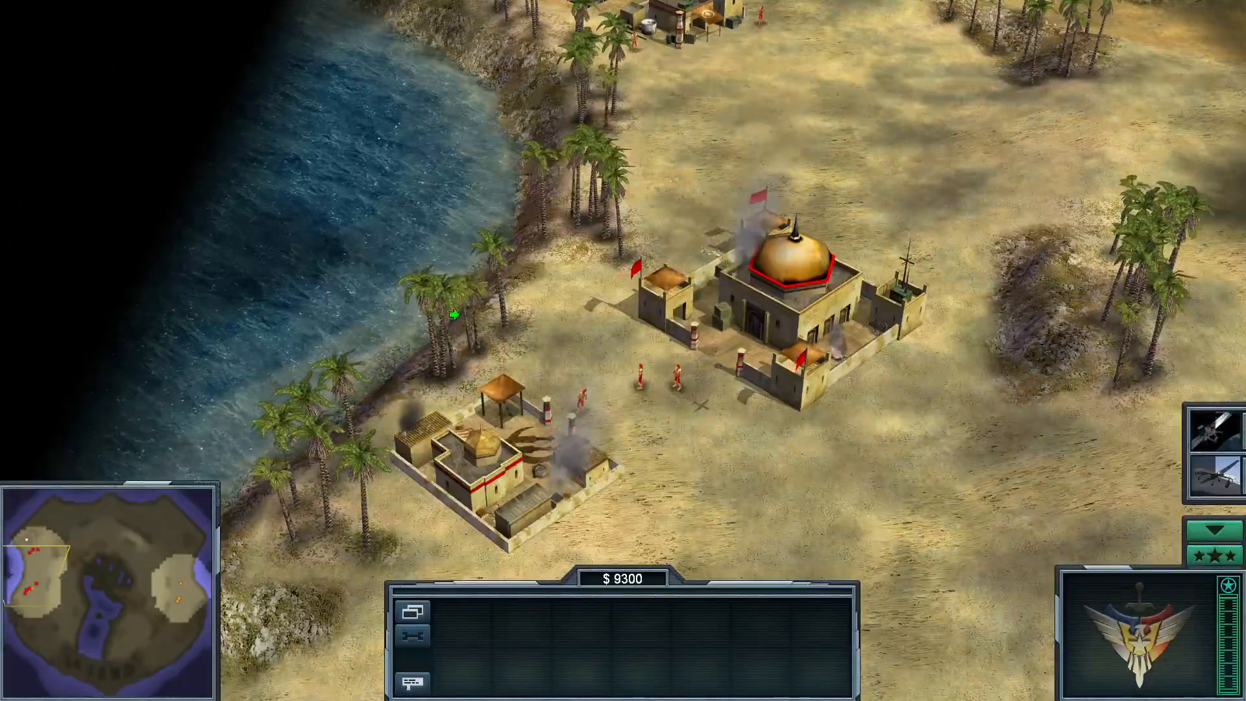
right_drag(447, 306, 477, 344)
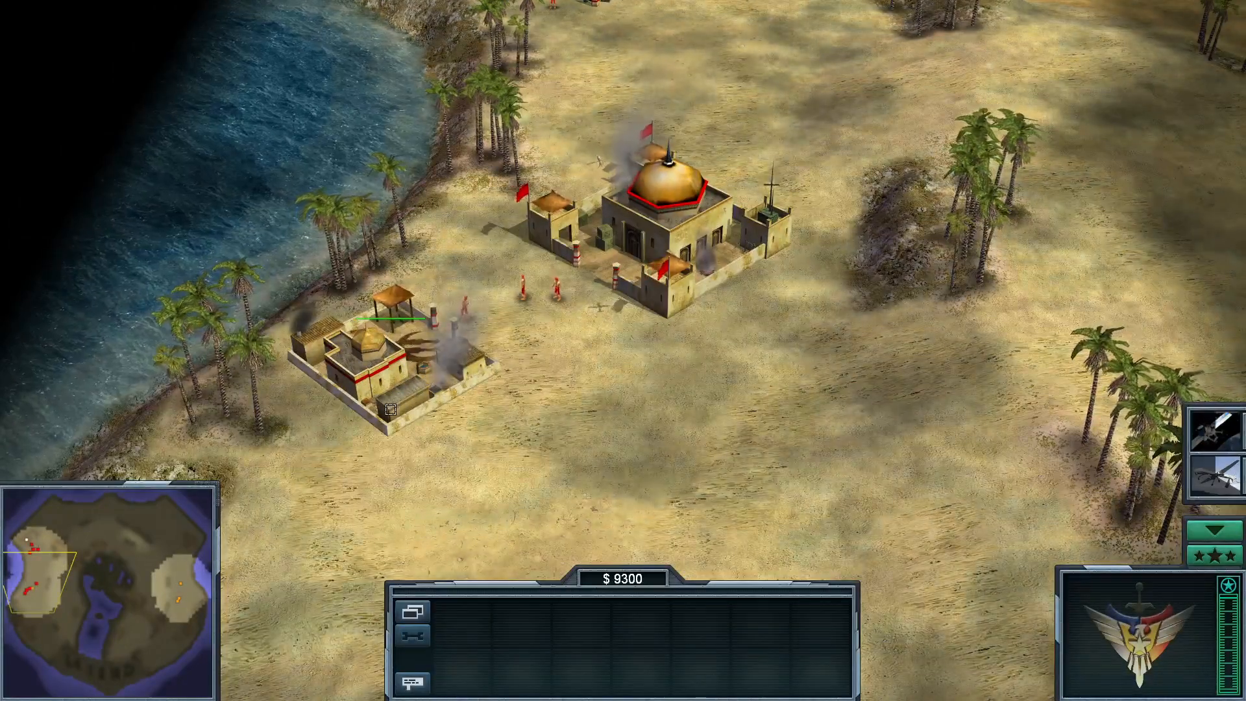
right_drag(391, 410, 403, 383)
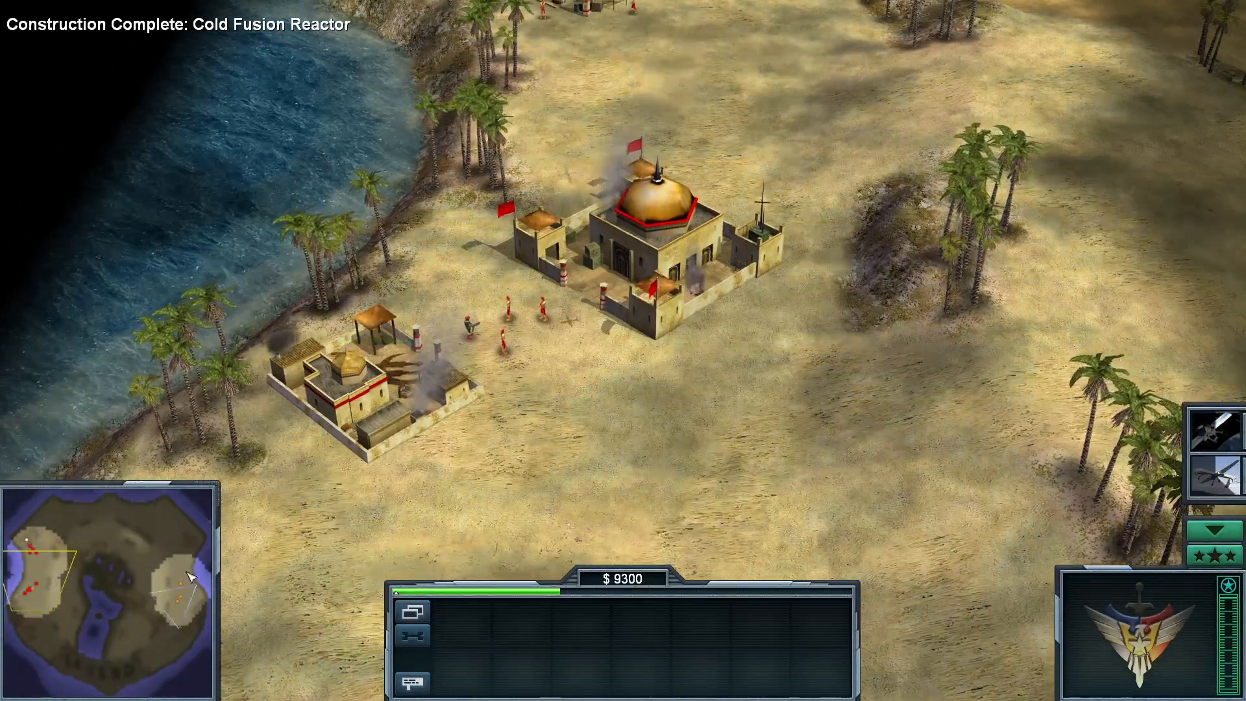
middle_drag(376, 417, 426, 412)
right_drag(425, 411, 448, 357)
scroll(447, 358, up, 2)
scroll(448, 358, up, 2)
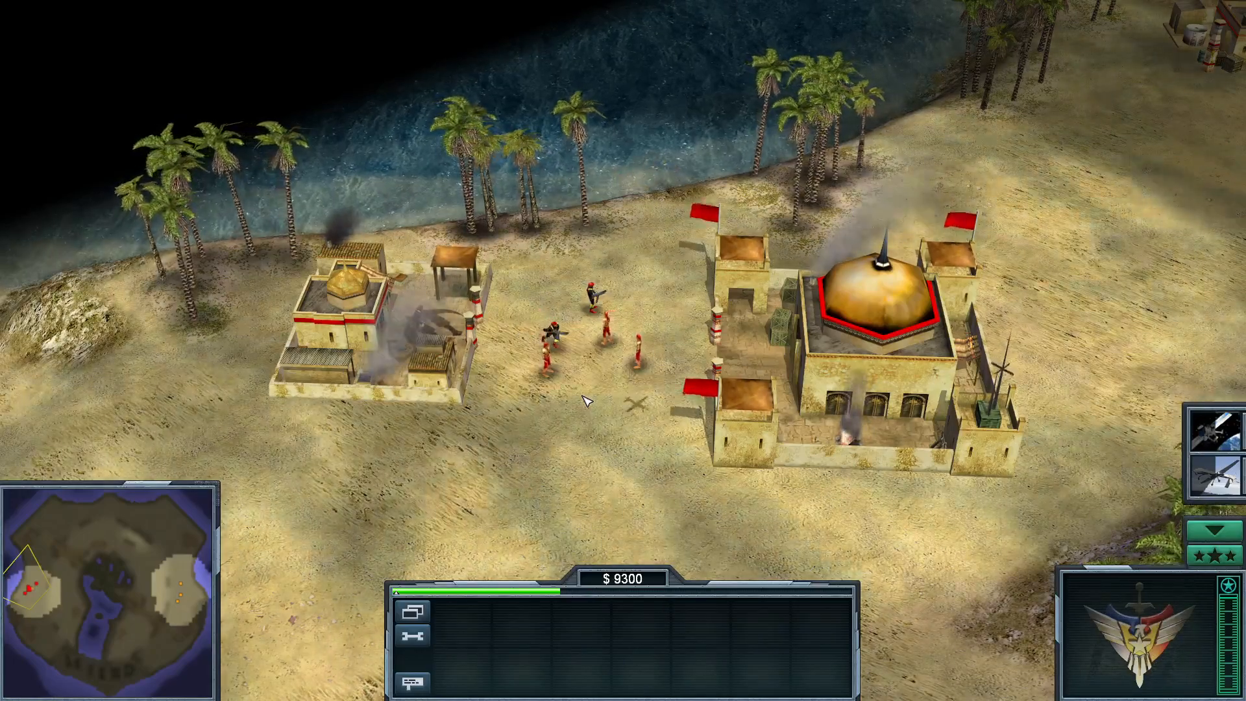
right_drag(583, 396, 536, 358)
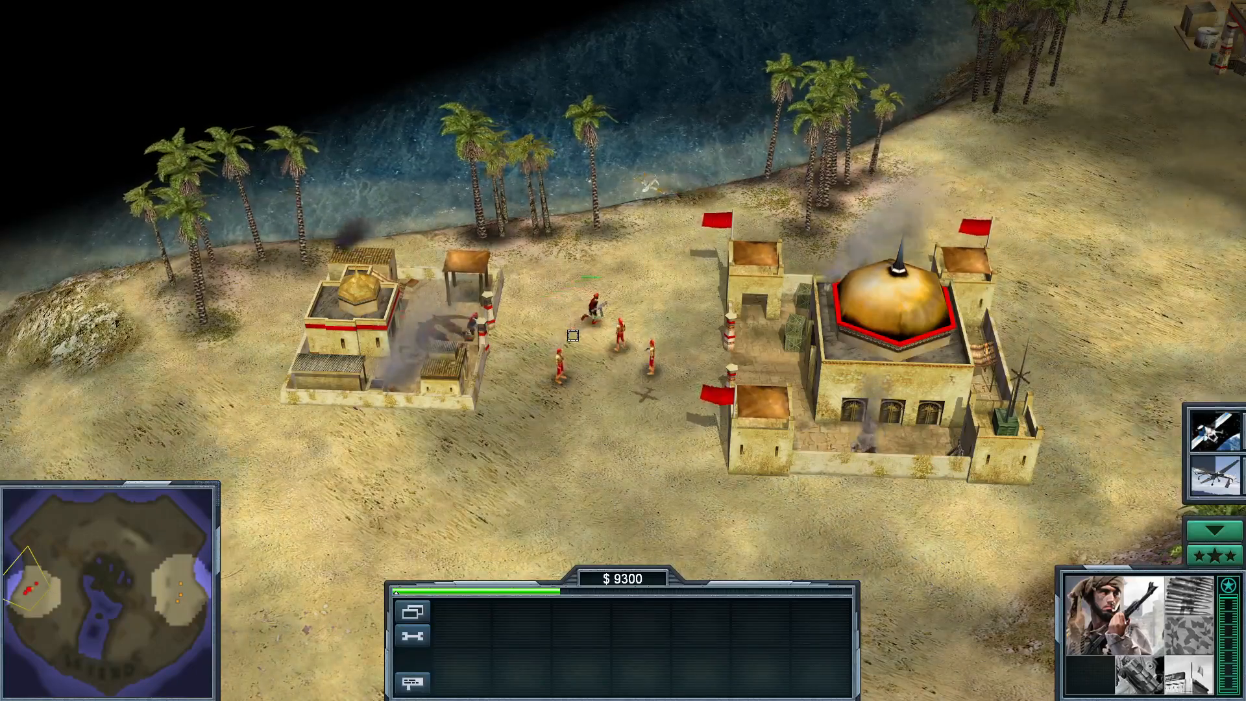
right_click(573, 335)
right_drag(572, 335, 655, 370)
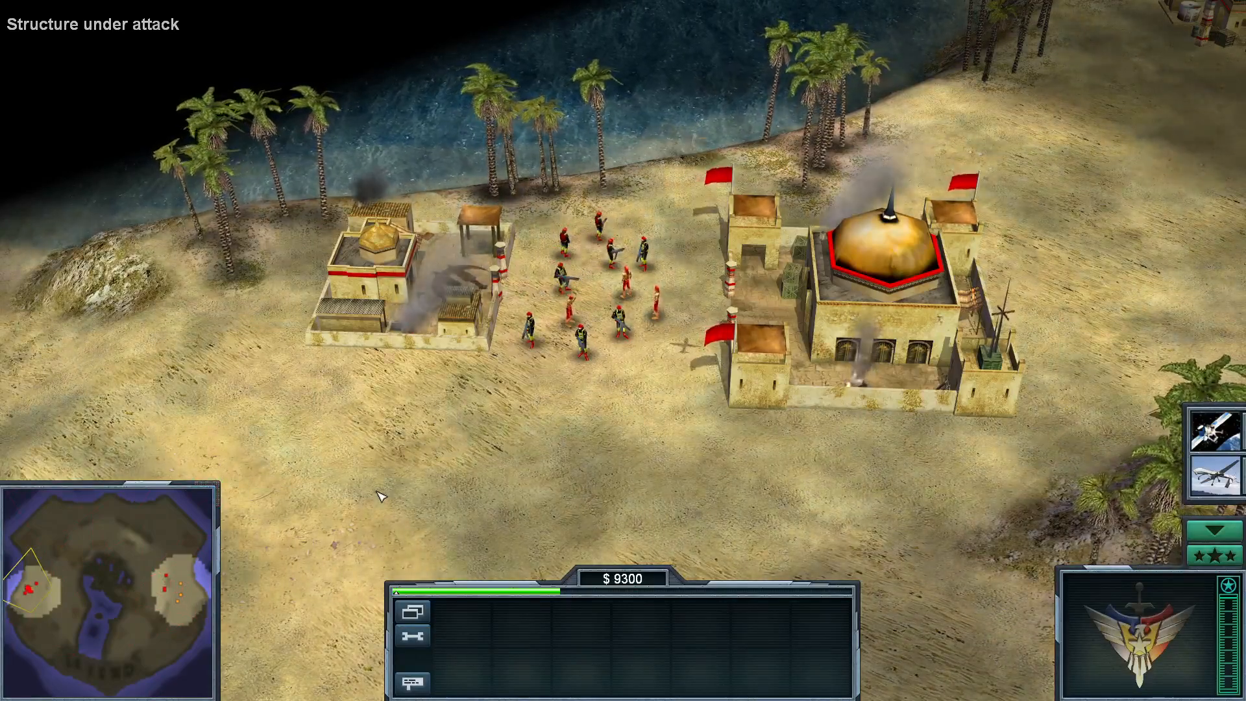
middle_drag(381, 501, 246, 556)
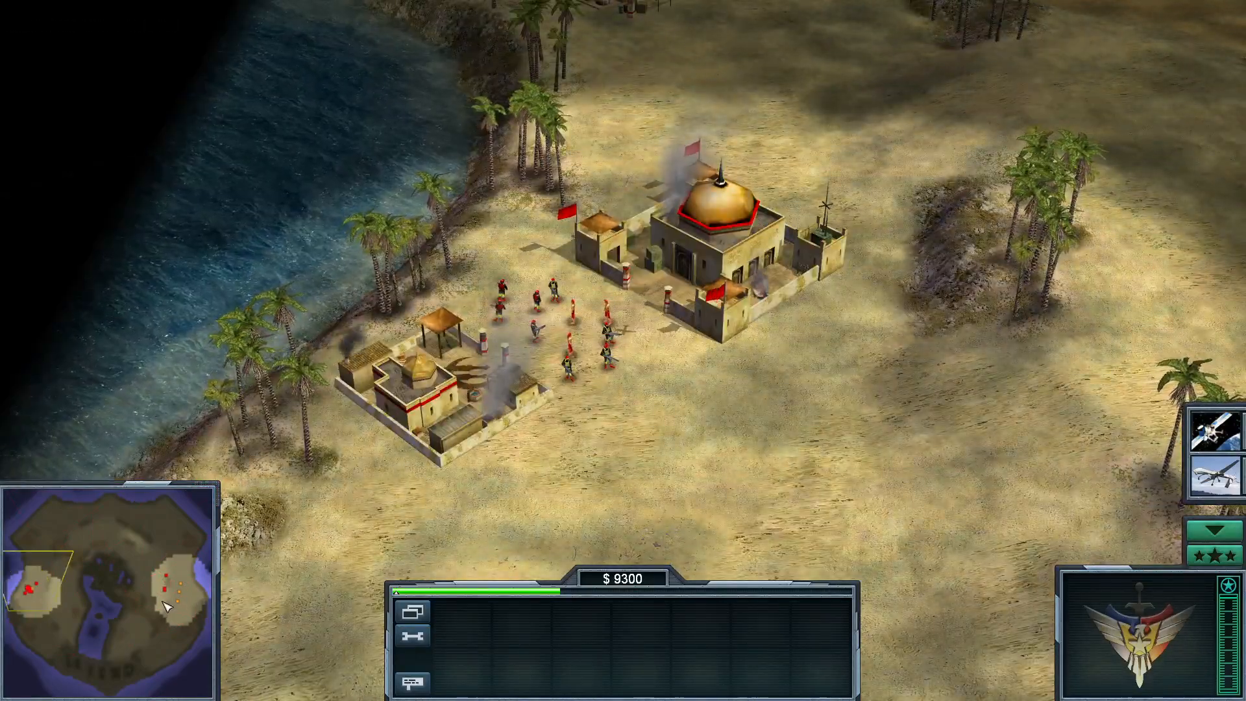
Check the attack on the home base, then pause the match and switch to Generals World Builder
key(space)
key(Escape)
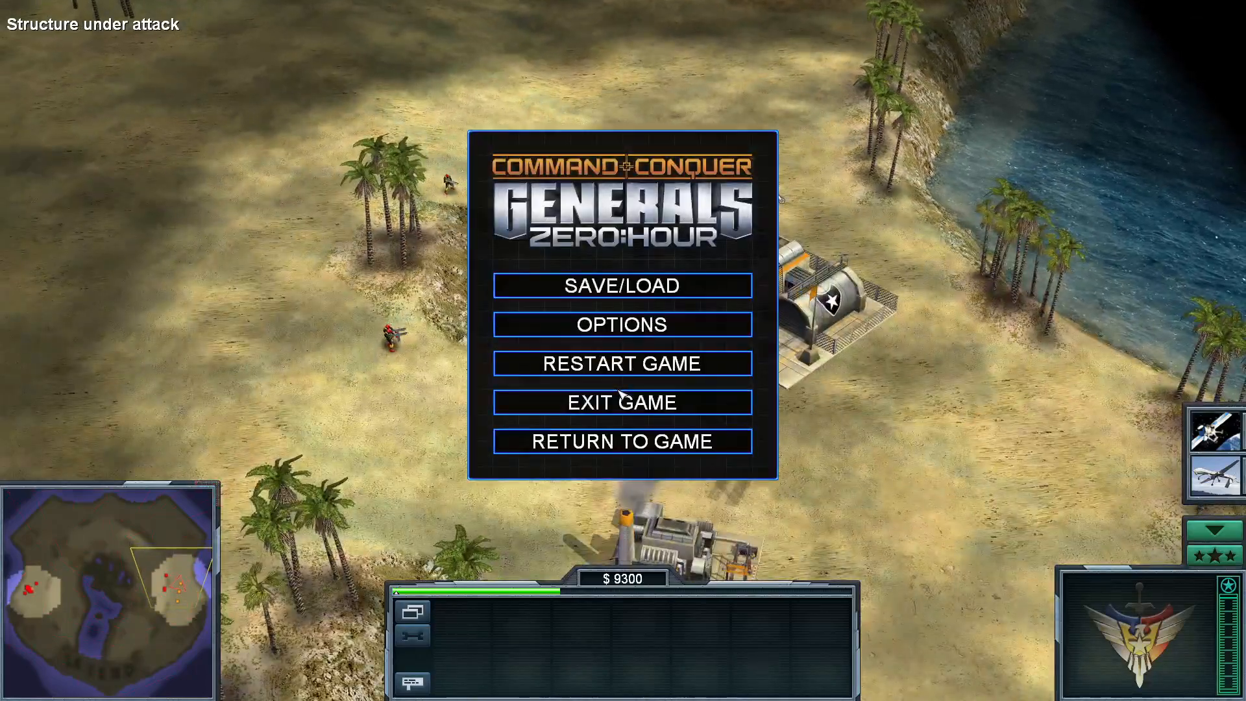
key(super)
click(588, 689)
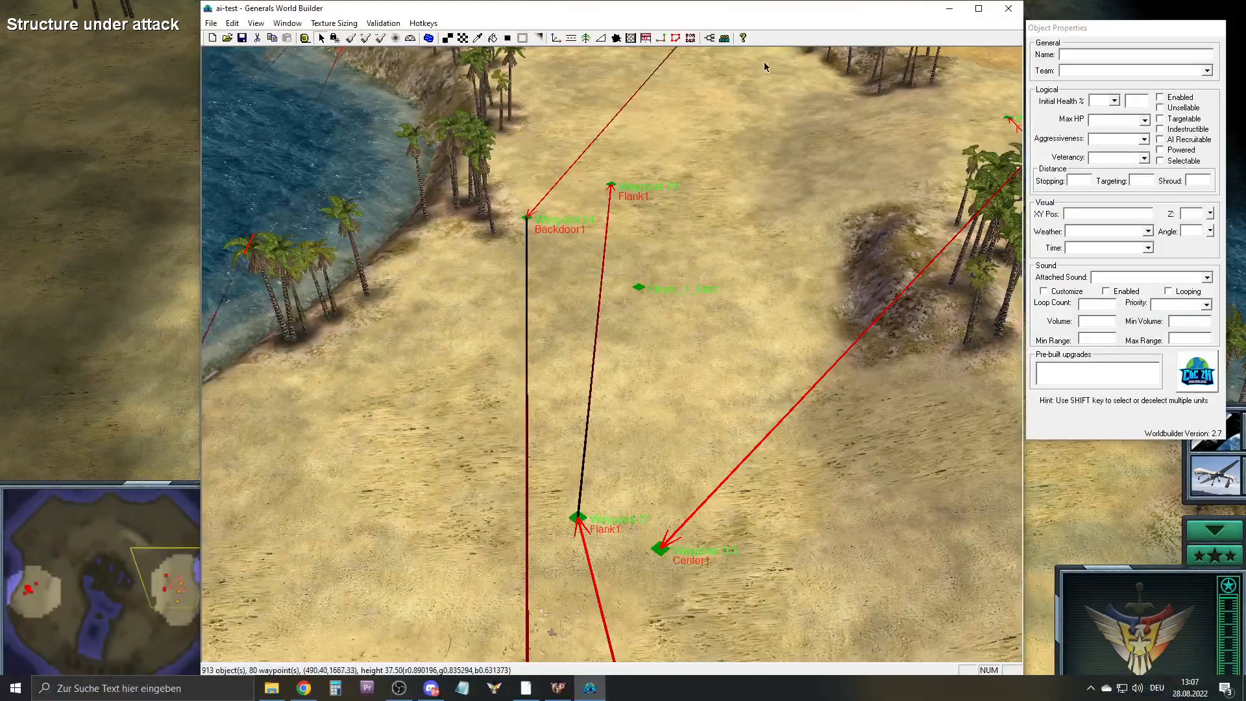
Turn off Deactivate upon success for SkirmishGLA's GLAv_Behavior_HUNT script and save the script changes
click(717, 41)
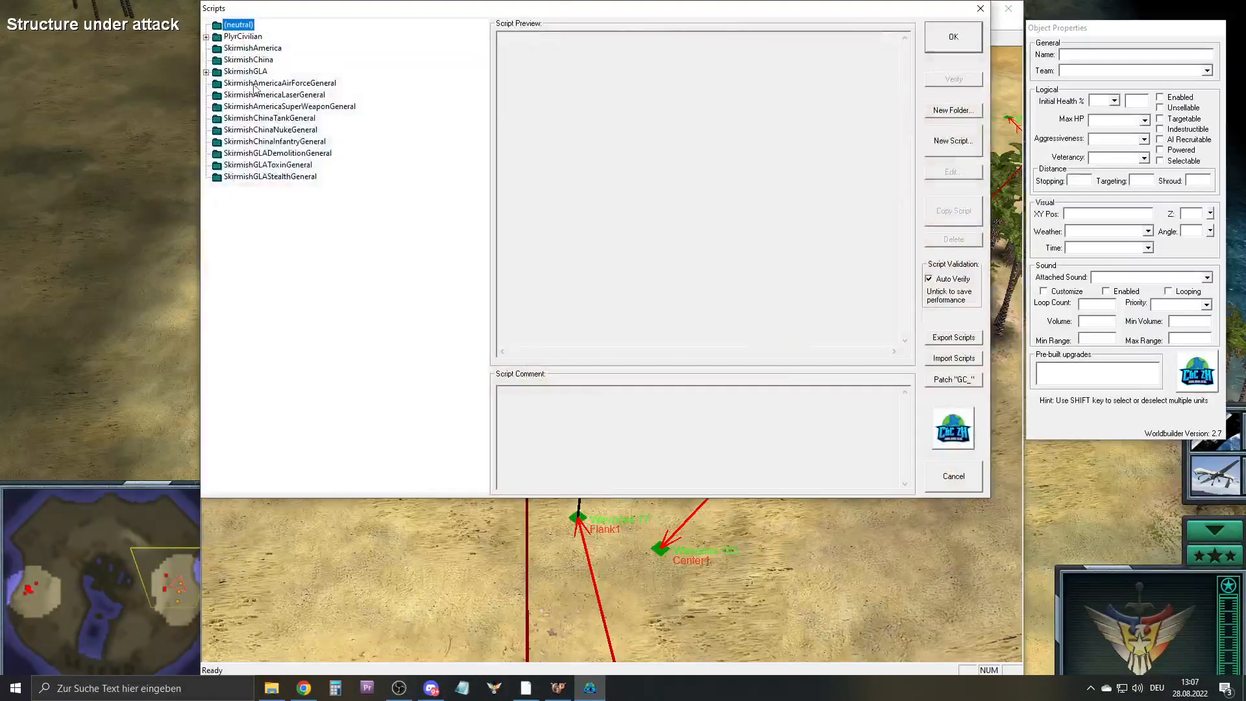
click(206, 71)
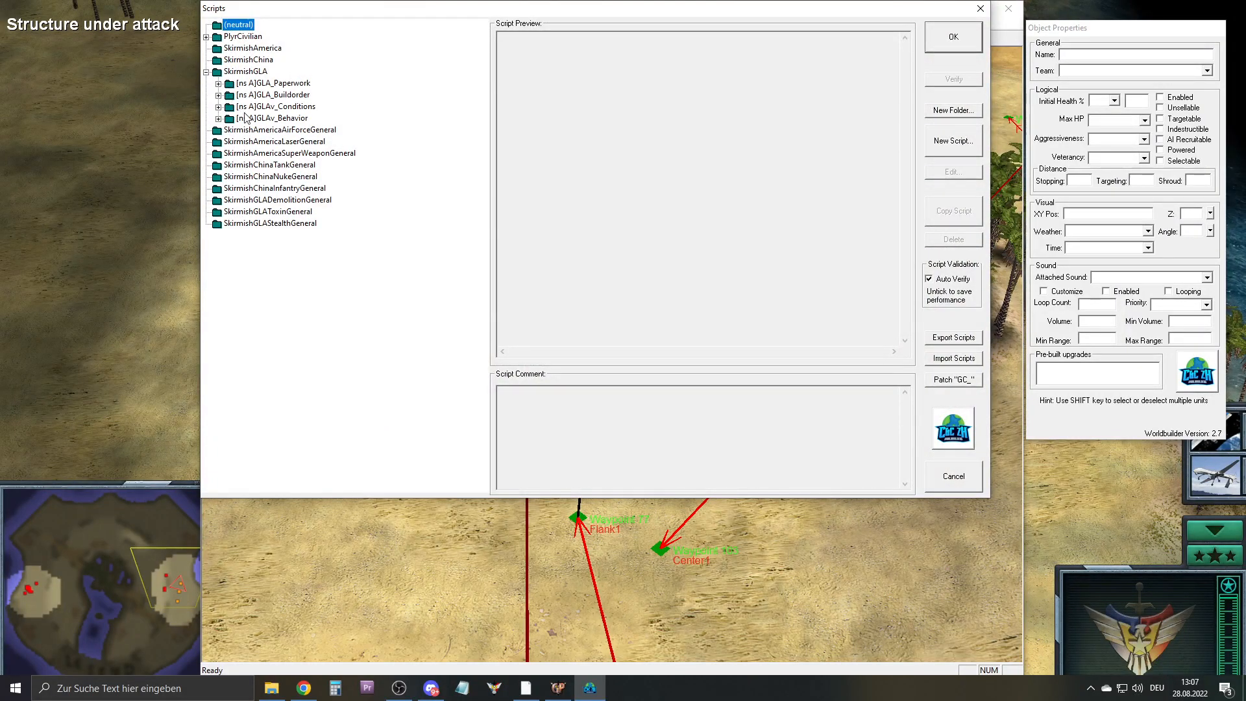
click(219, 119)
double_click(287, 130)
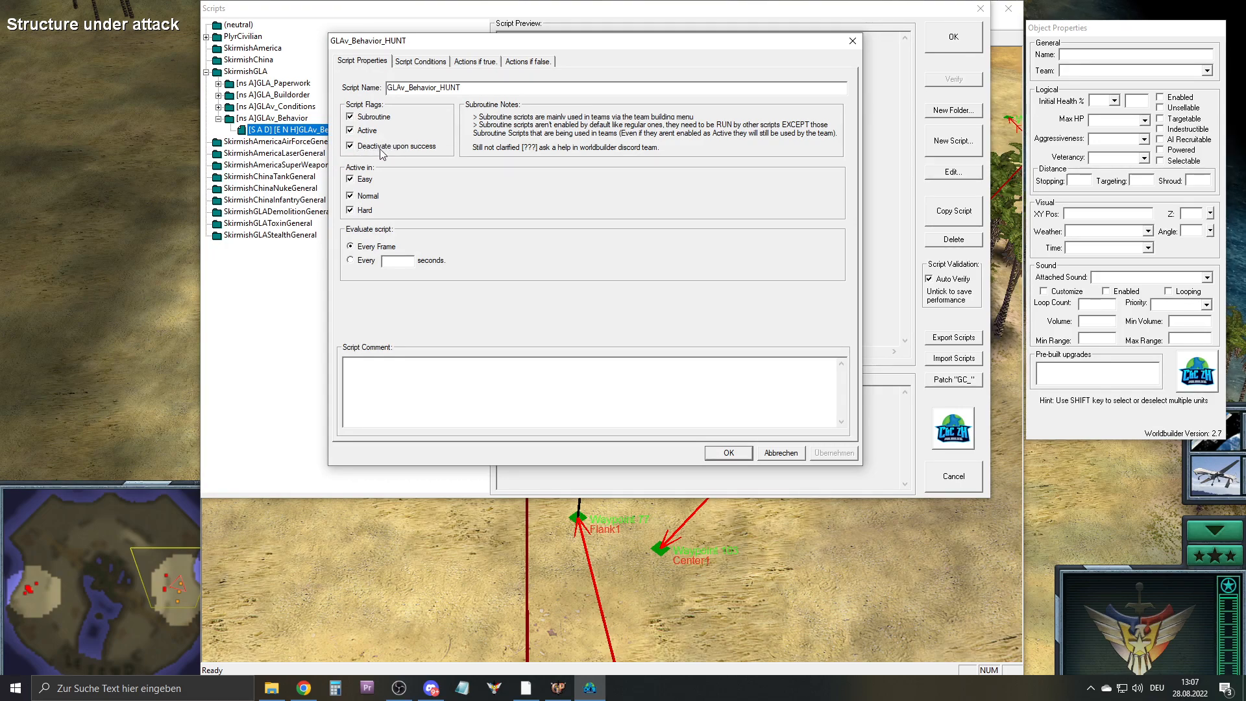
click(722, 451)
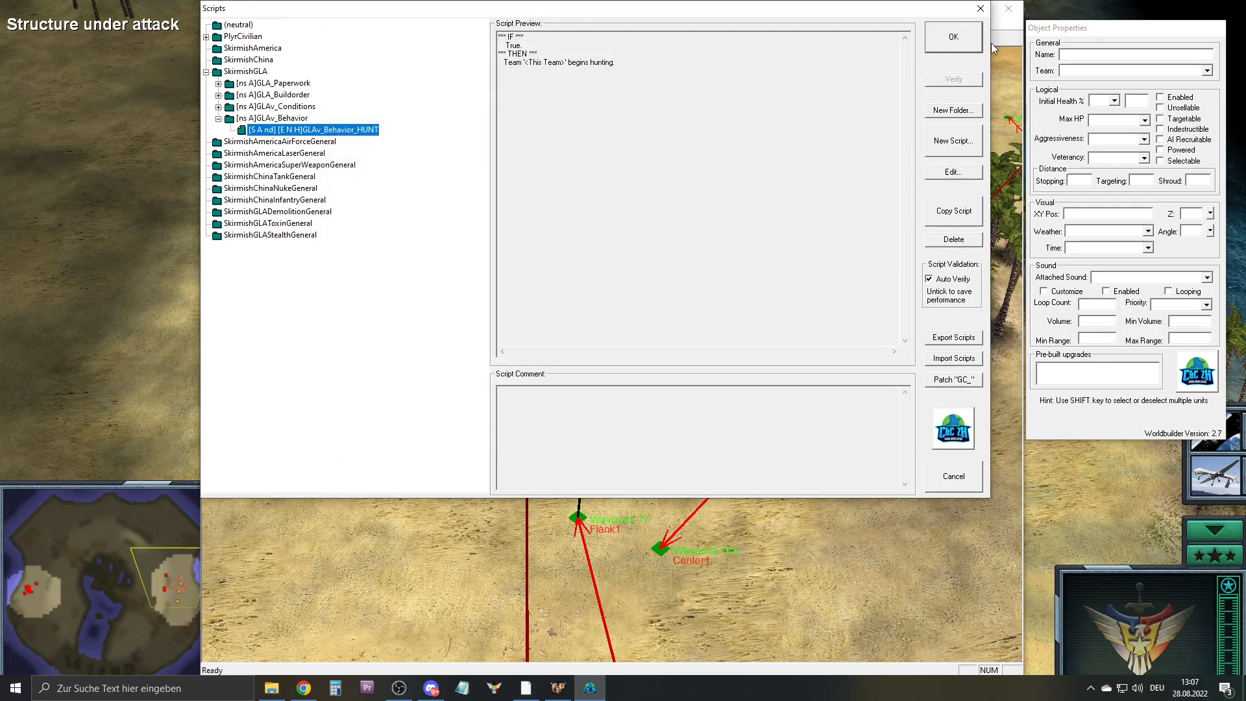
click(959, 39)
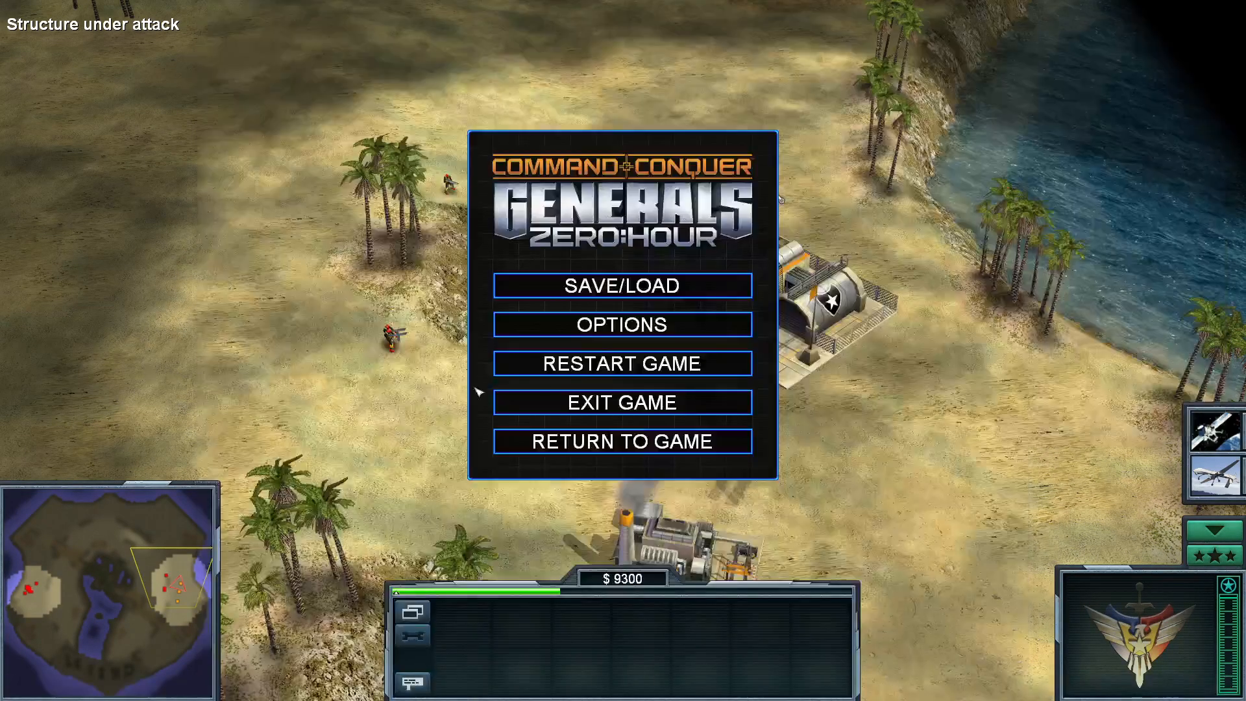
Switch back to Zero Hour, restart the skirmish, and spend the promotion point on the Spy Drone again
click(539, 367)
click(539, 388)
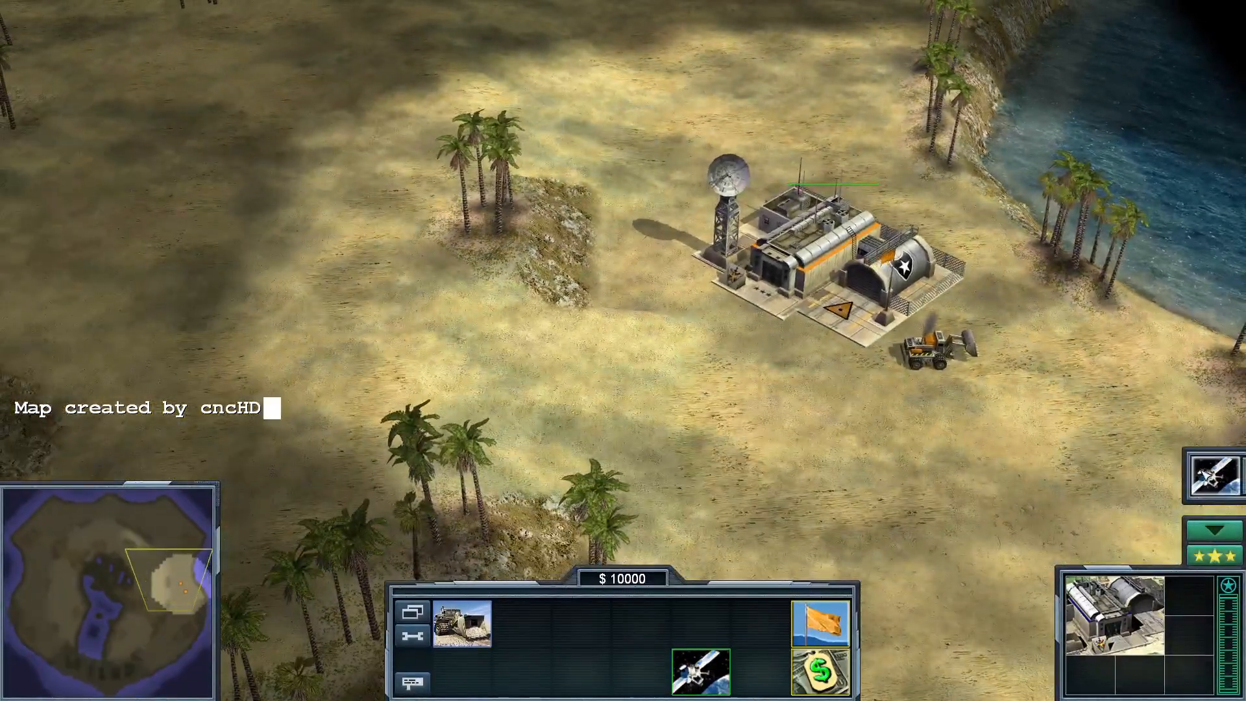
click(1214, 556)
click(490, 176)
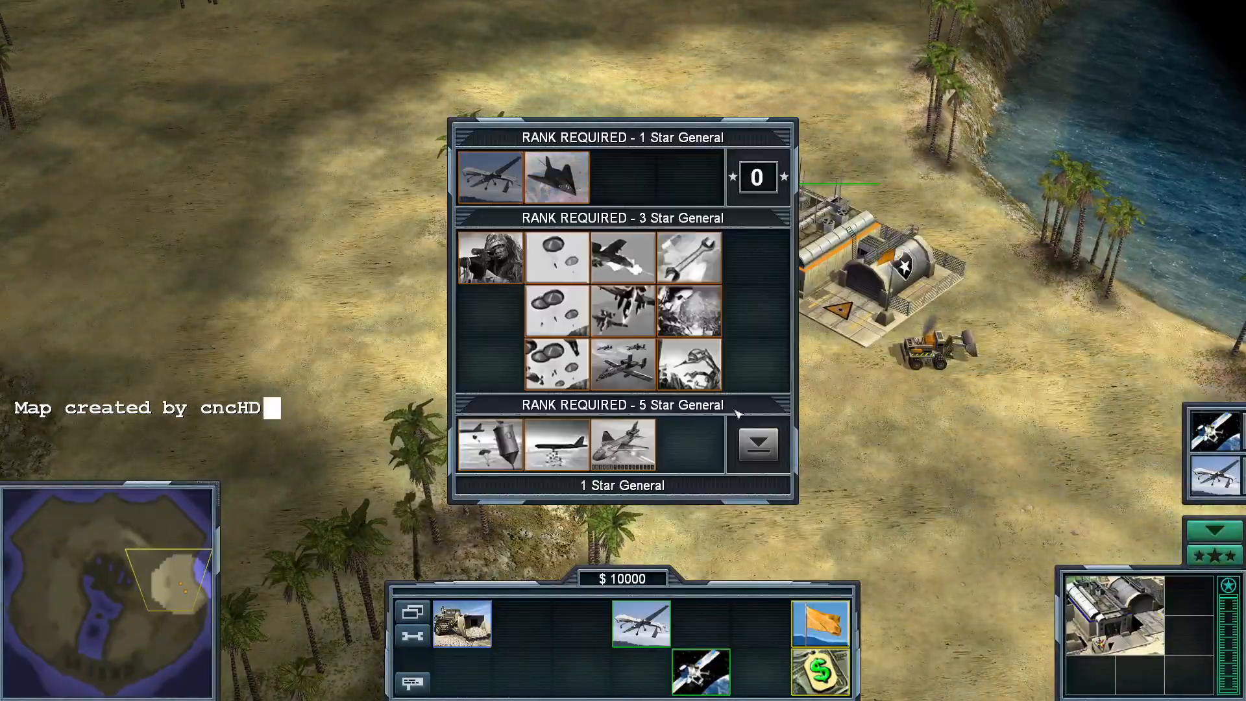
click(763, 448)
right_drag(732, 370, 581, 383)
right_click(823, 434)
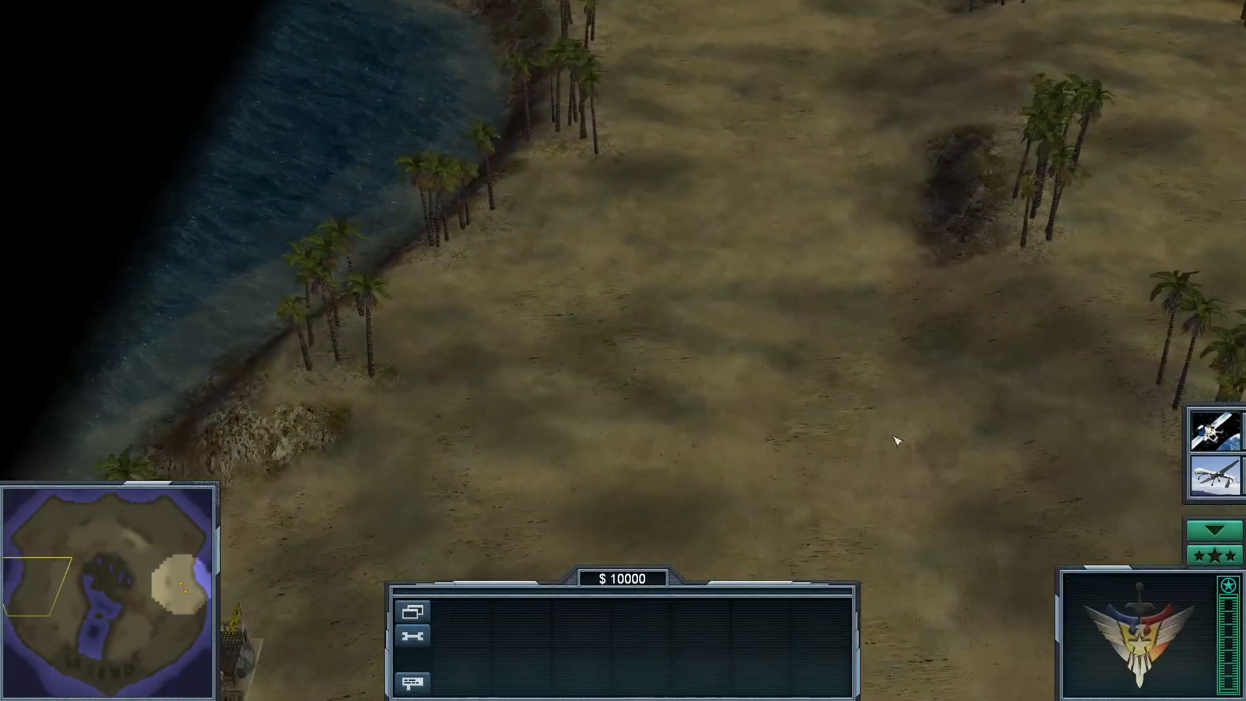
Reveal the GLA base with the Spy Drone and the spy satellite
click(1208, 473)
click(643, 315)
click(1213, 434)
right_drag(902, 350, 847, 149)
click(805, 175)
Watch the rebels between the GLA barracks and command center to check whether each new team leaves to hunt
right_drag(803, 258, 733, 195)
right_drag(577, 175, 520, 273)
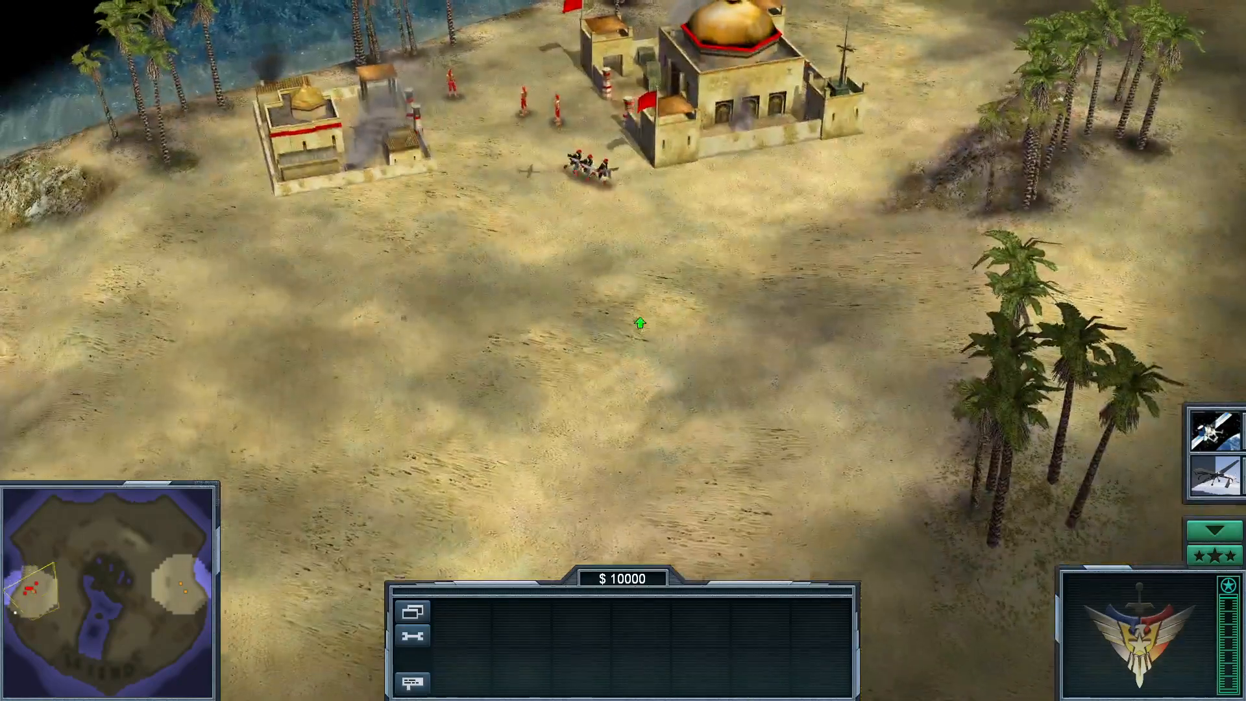
mouse_move(640, 323)
right_down()
mouse_move(559, 329)
mouse_move(577, 329)
mouse_move(624, 423)
mouse_move(498, 344)
mouse_move(464, 363)
right_up()
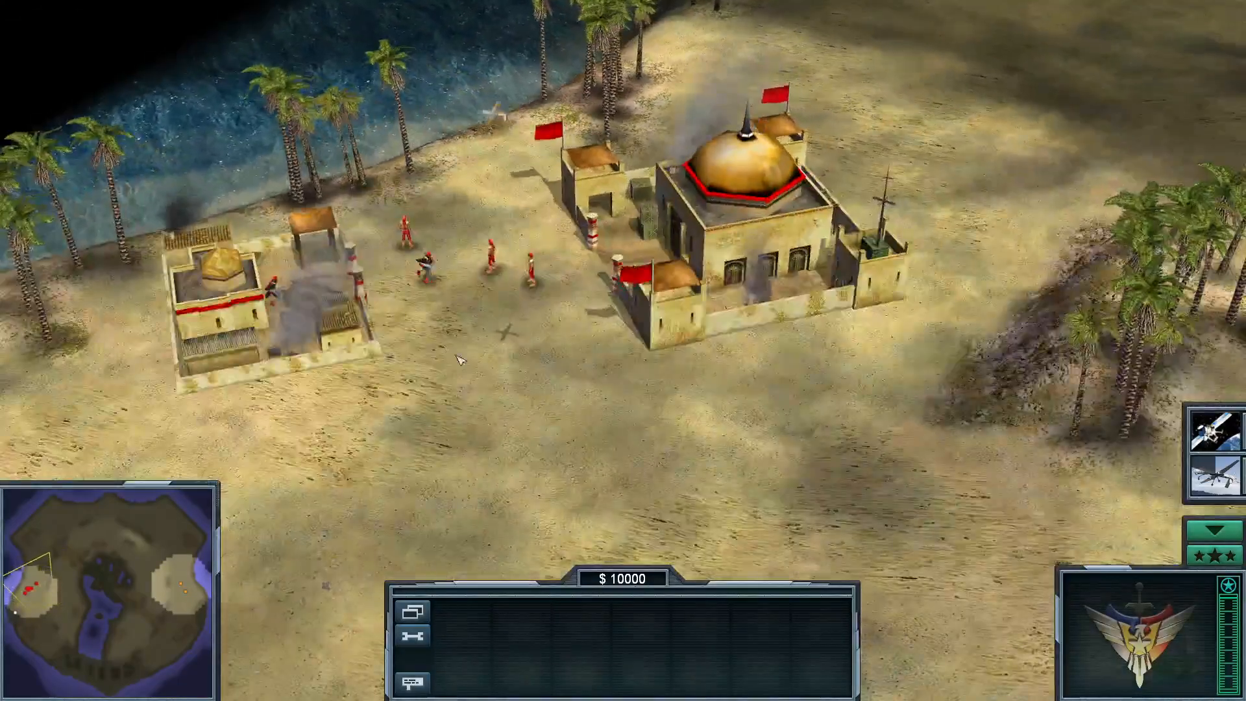
right_drag(439, 266, 439, 268)
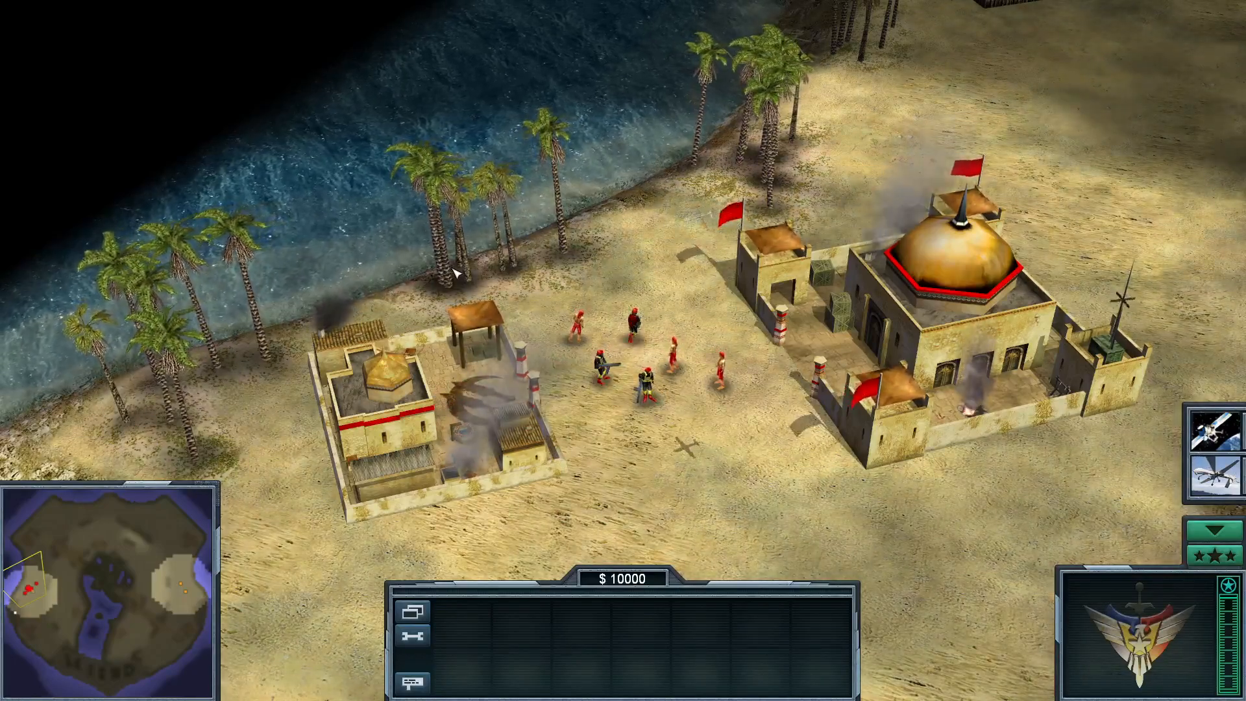
right_drag(461, 282, 501, 334)
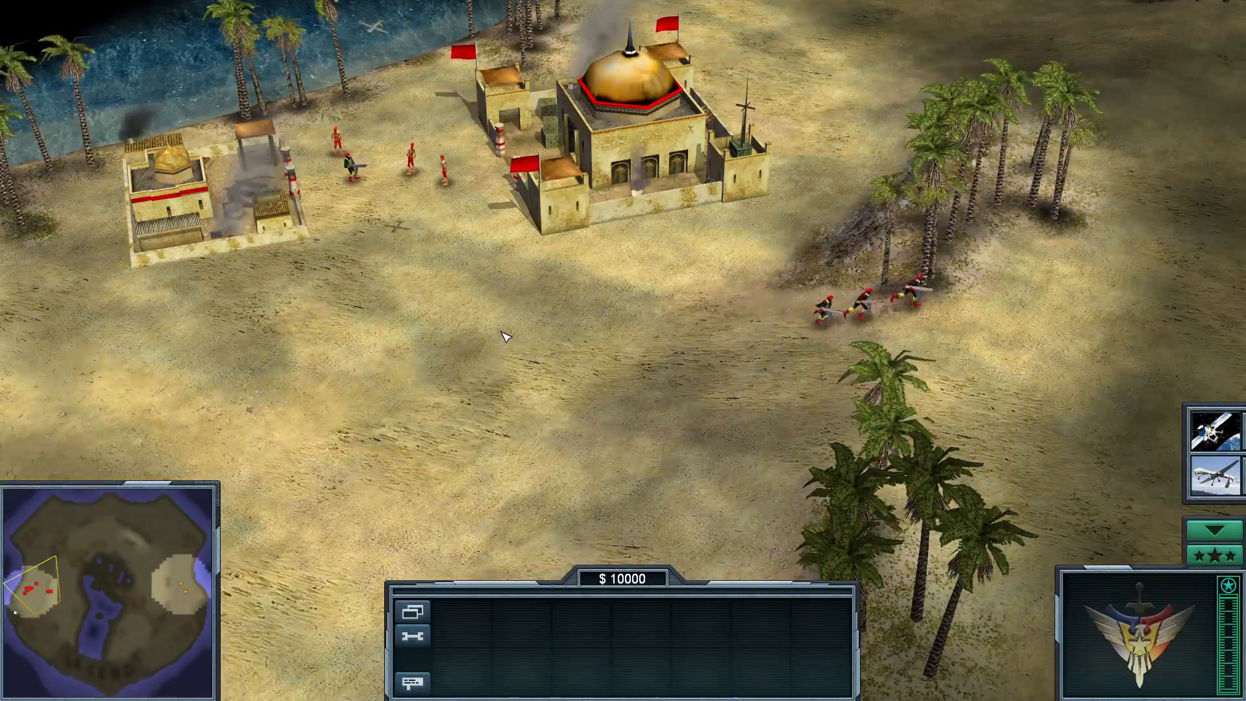
right_drag(501, 332, 489, 310)
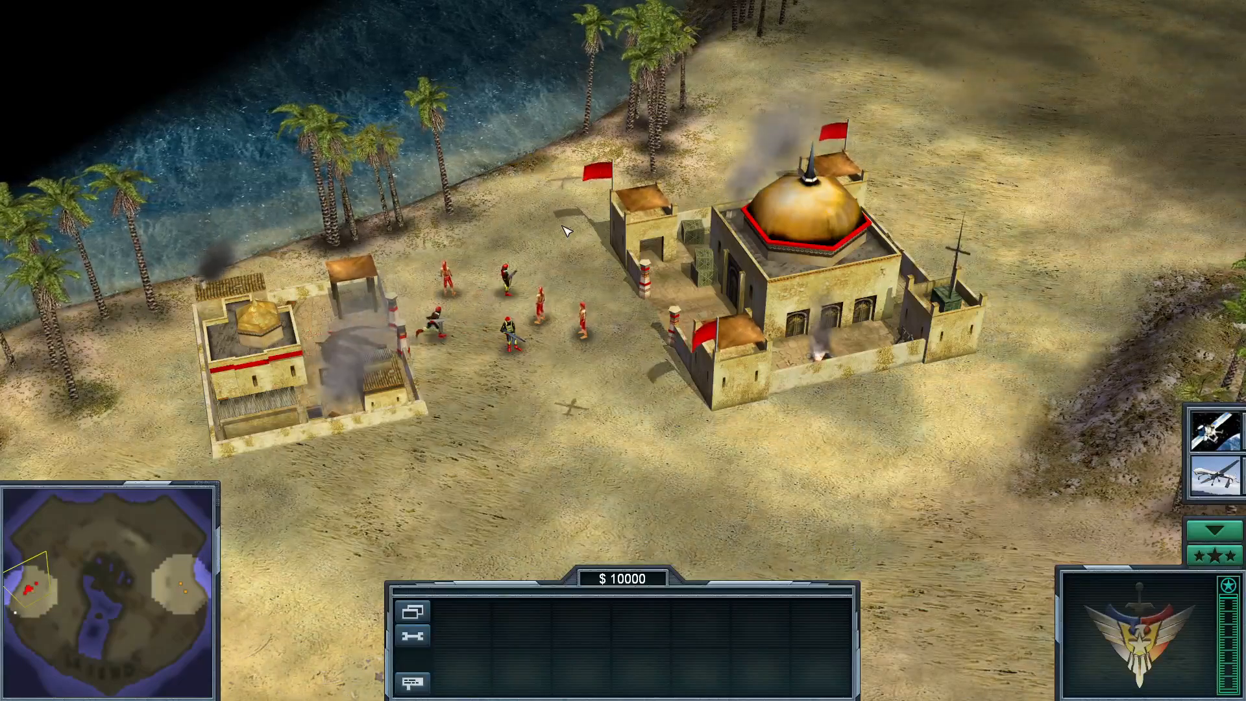
right_drag(567, 230, 599, 288)
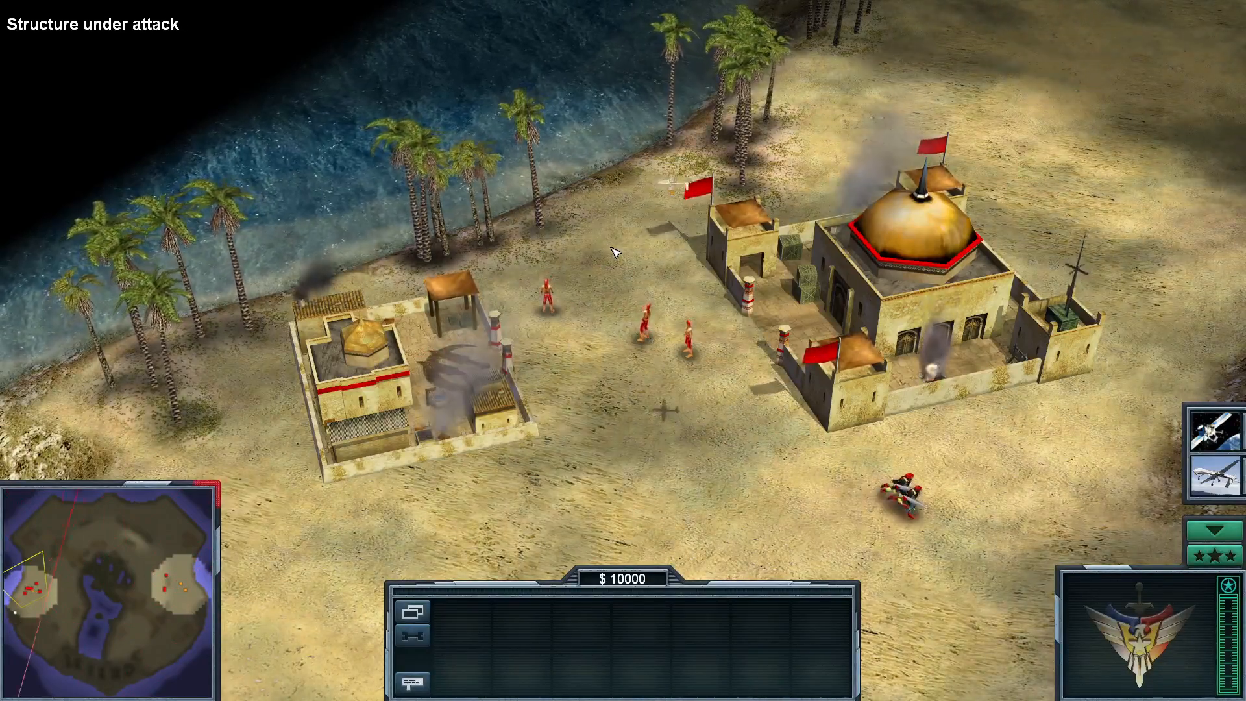
Watch the GLA barracks area and the American base to check that the newly trained rebels leave to hunt
mouse_move(614, 248)
right_down()
mouse_move(621, 277)
mouse_move(613, 235)
right_up()
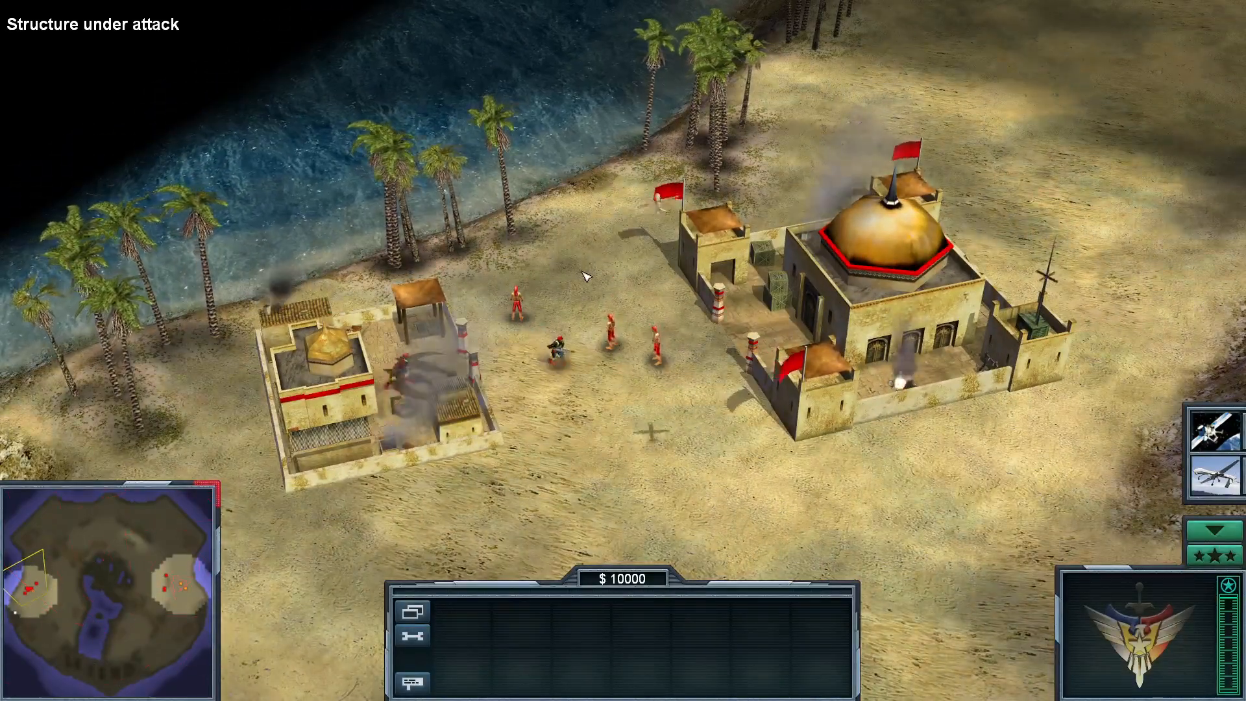
scroll(586, 275, down, 3)
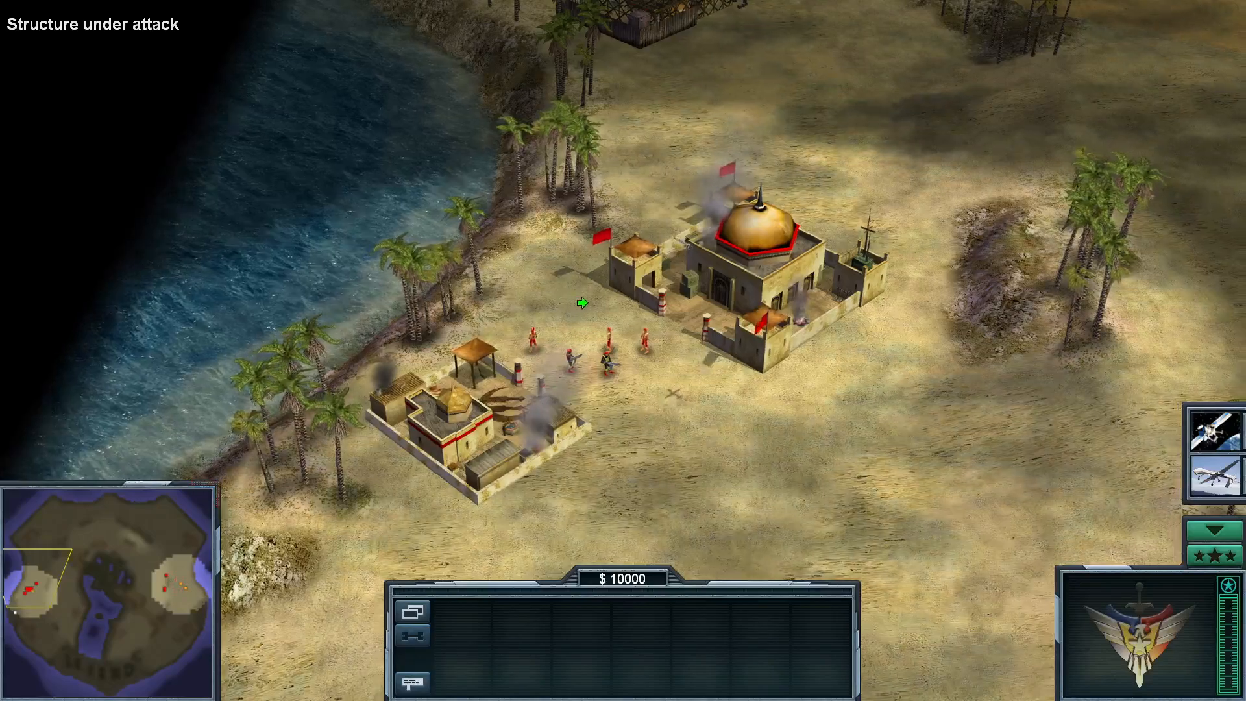
right_drag(582, 303, 587, 303)
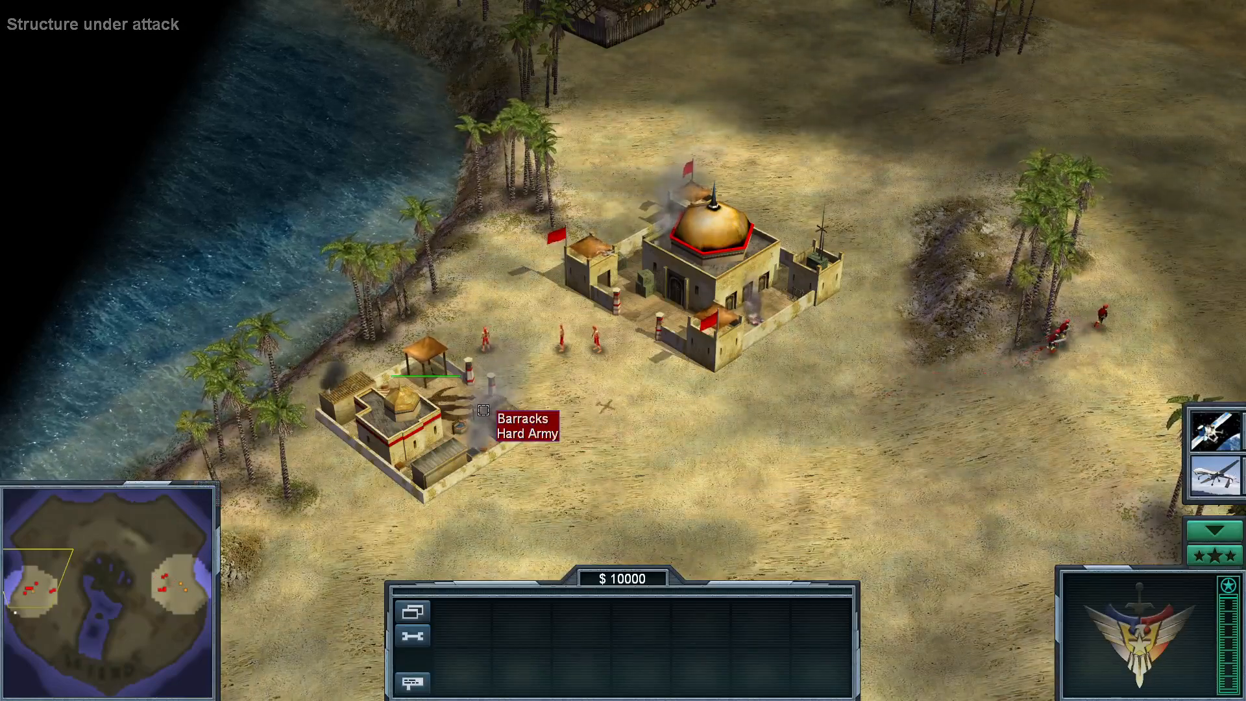
click(177, 587)
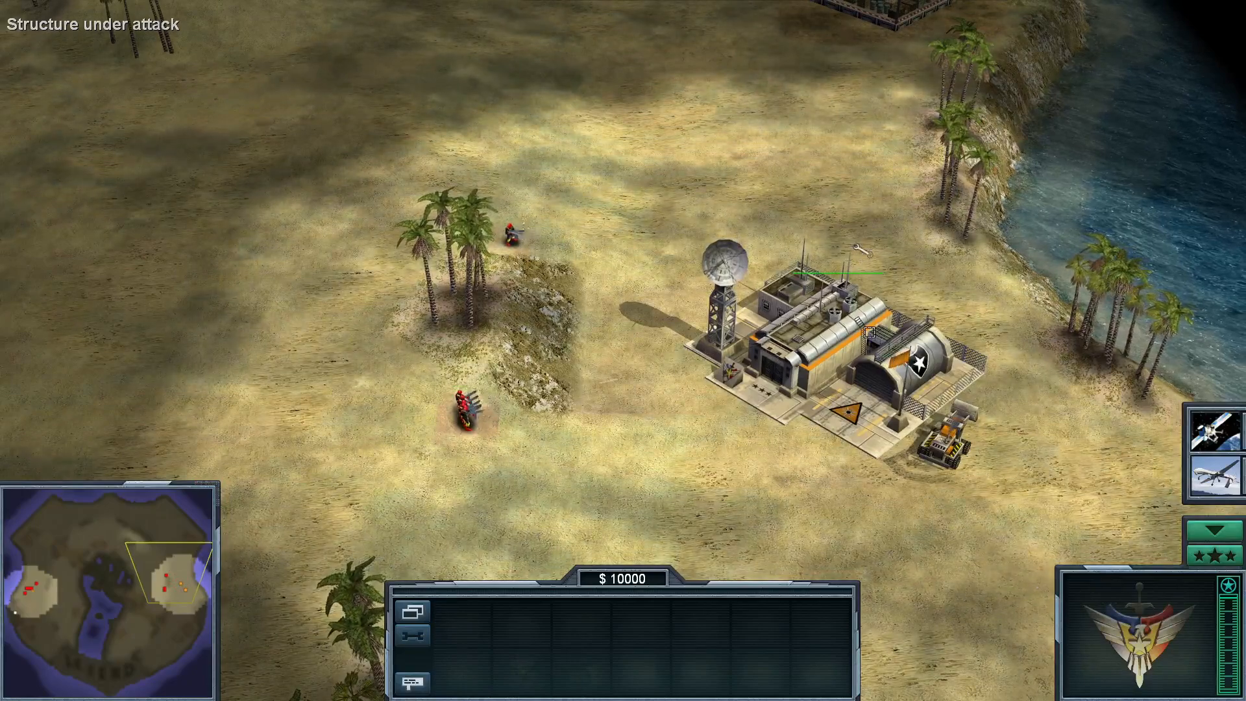
click(41, 600)
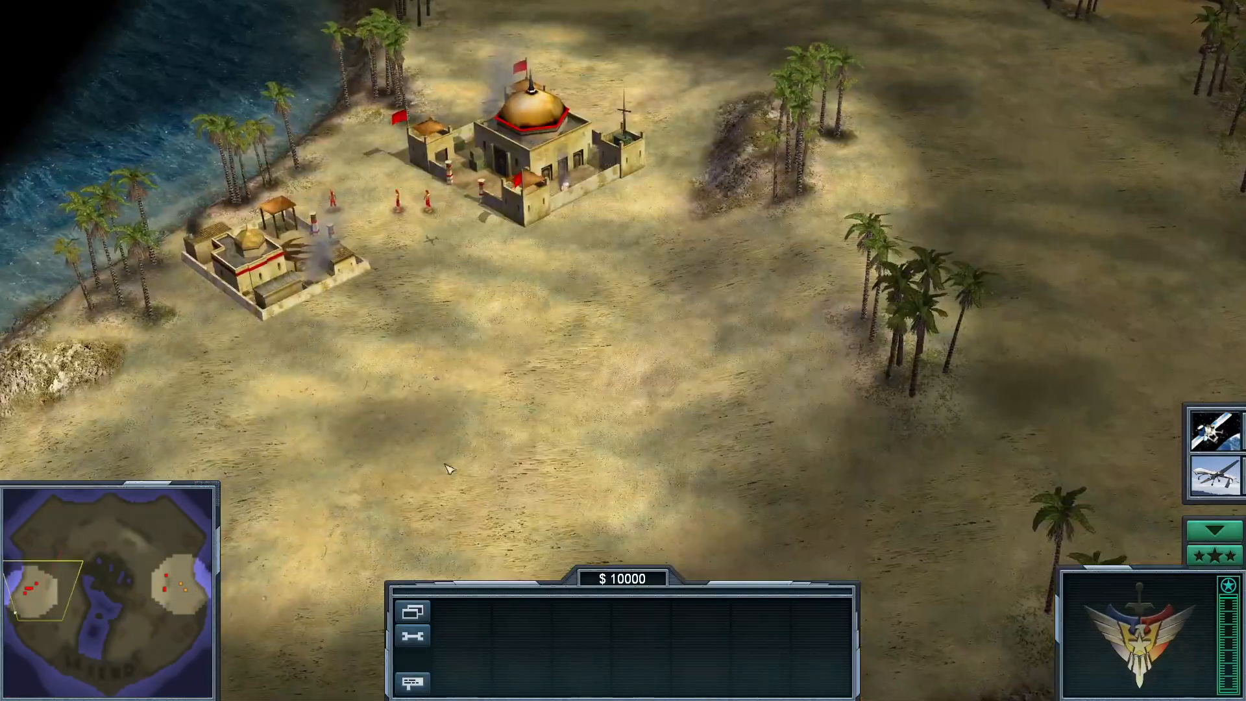
right_drag(438, 479, 422, 462)
Pause the skirmish, switch to Generals World Builder and open the scripts of the ai-test map
click(417, 612)
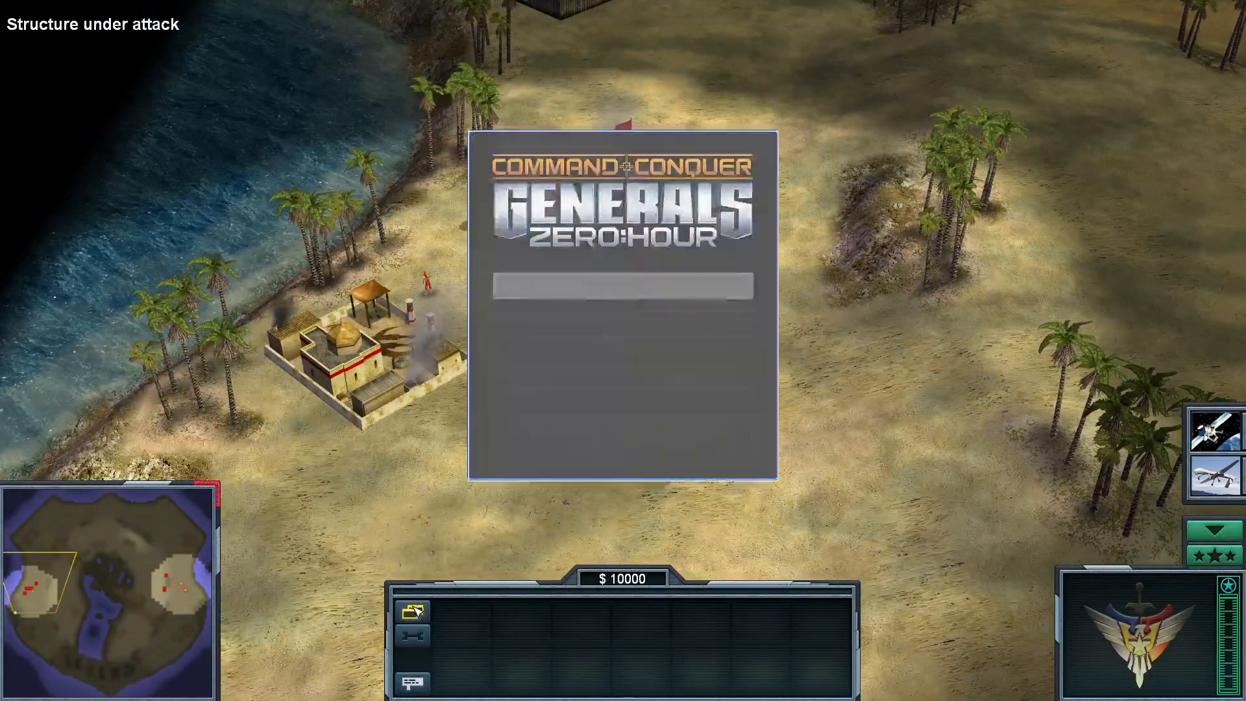
key(super)
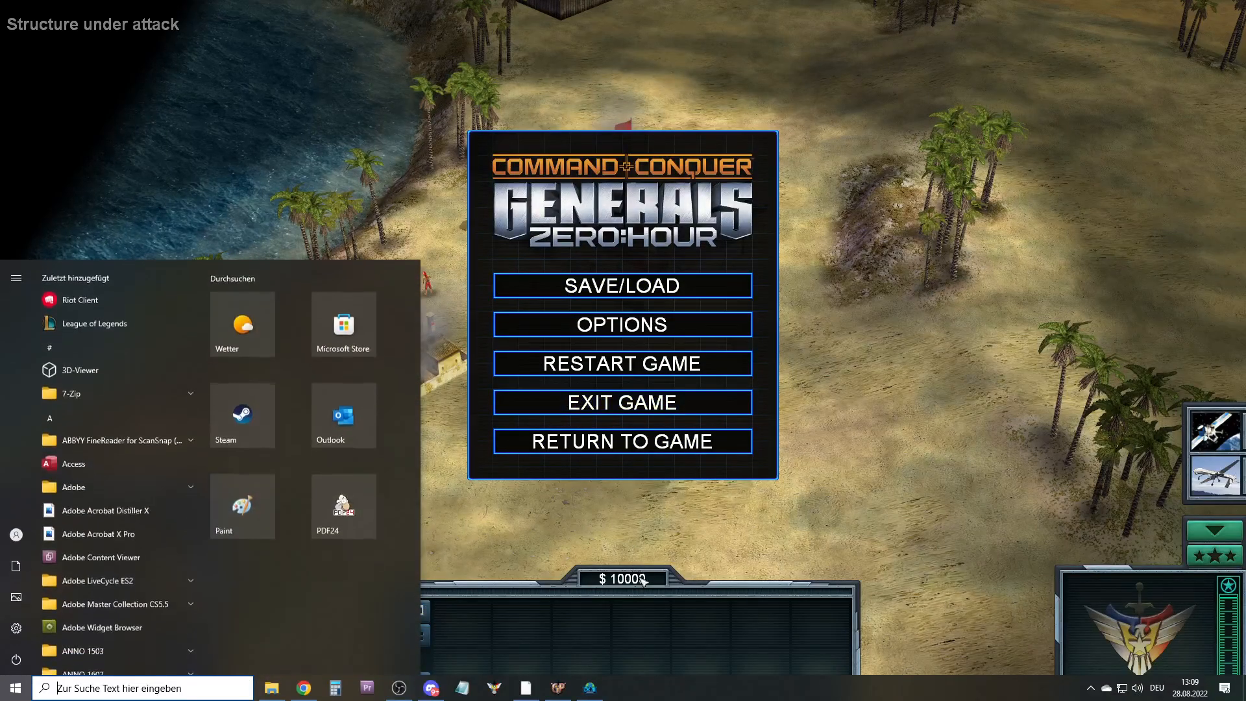
click(604, 686)
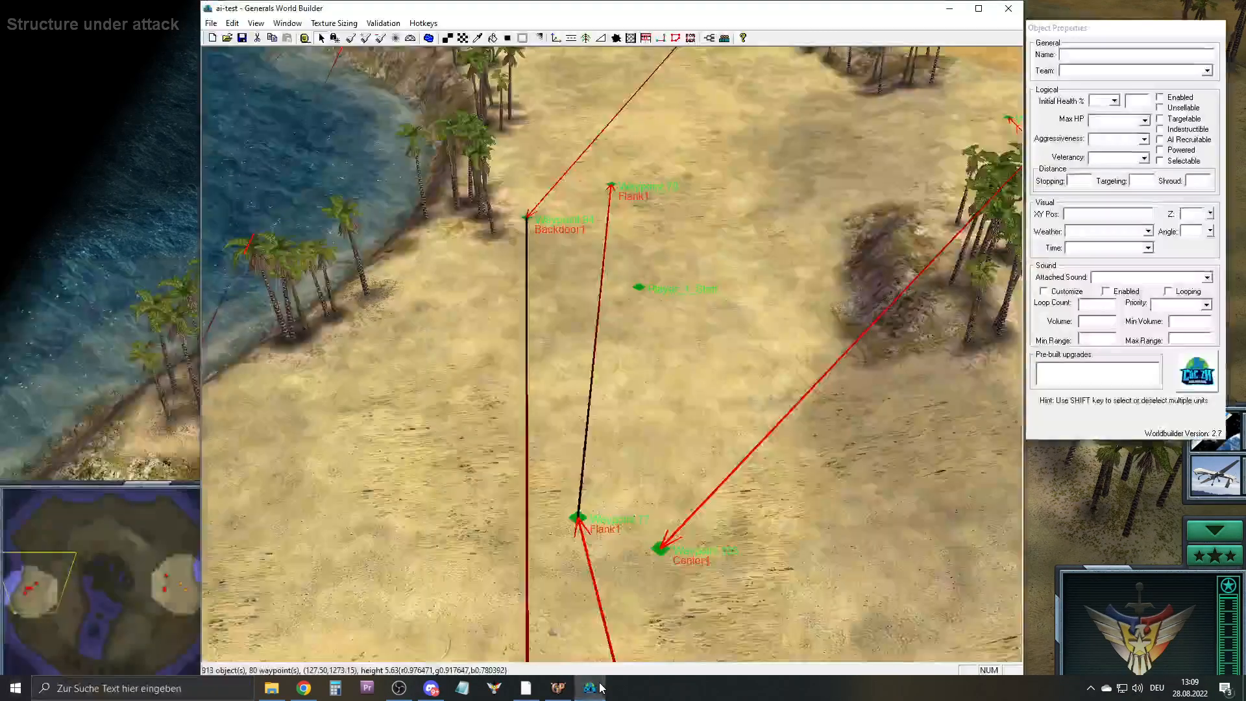
scroll(544, 351, down, 3)
right_drag(544, 351, 613, 124)
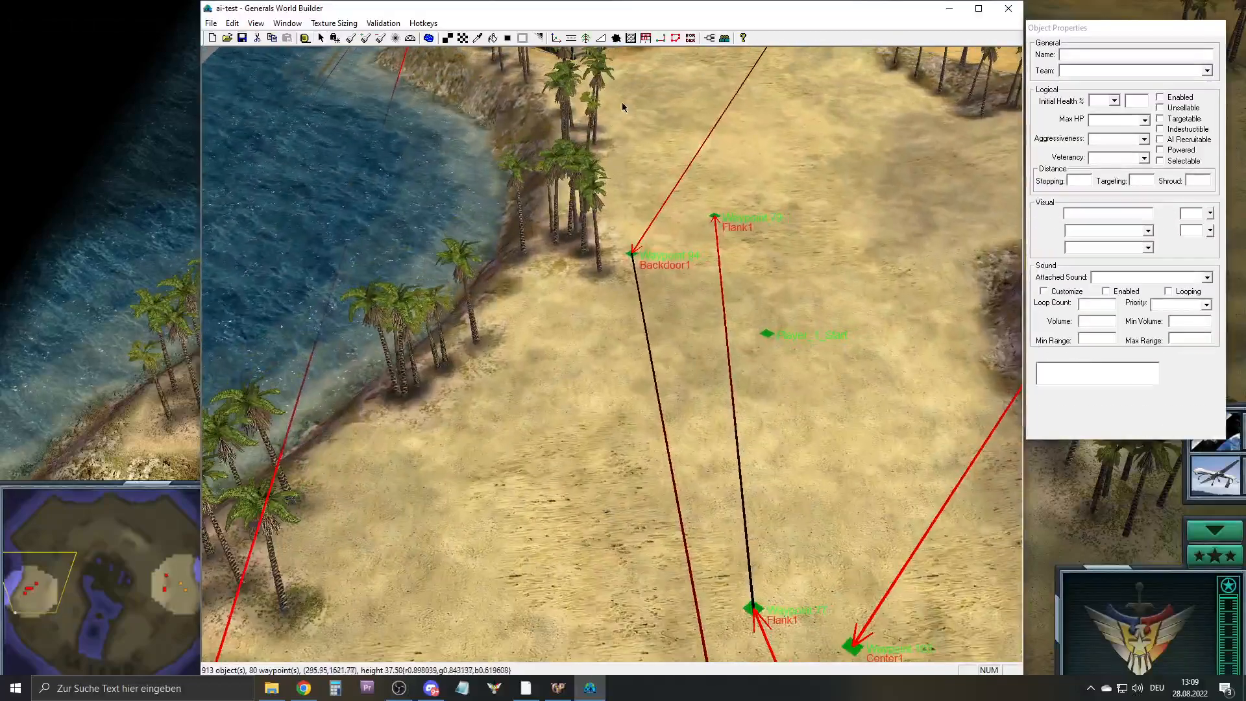
click(712, 37)
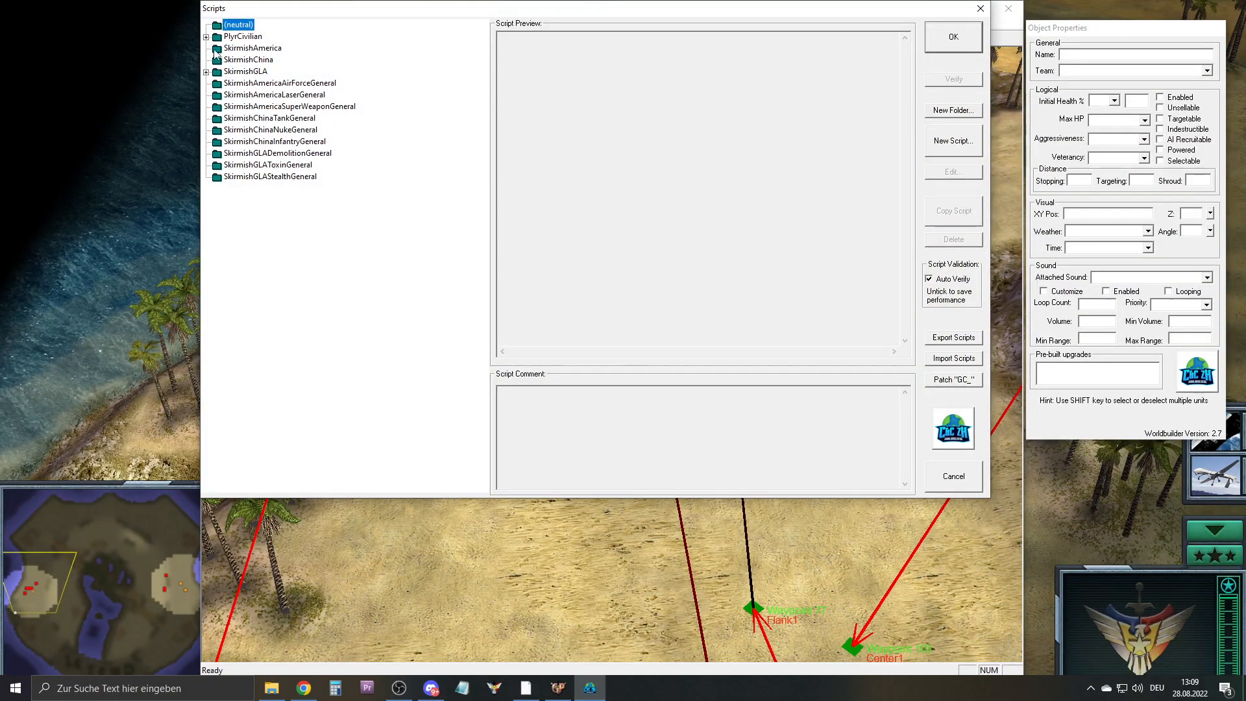
Duplicate GLAv_Buildorder_1stBarracks in SkirmishGLA's GLA_Buildorder folder and rename the copy GLAv_Buildorder_1stArmsDealer
click(207, 72)
click(229, 95)
click(219, 95)
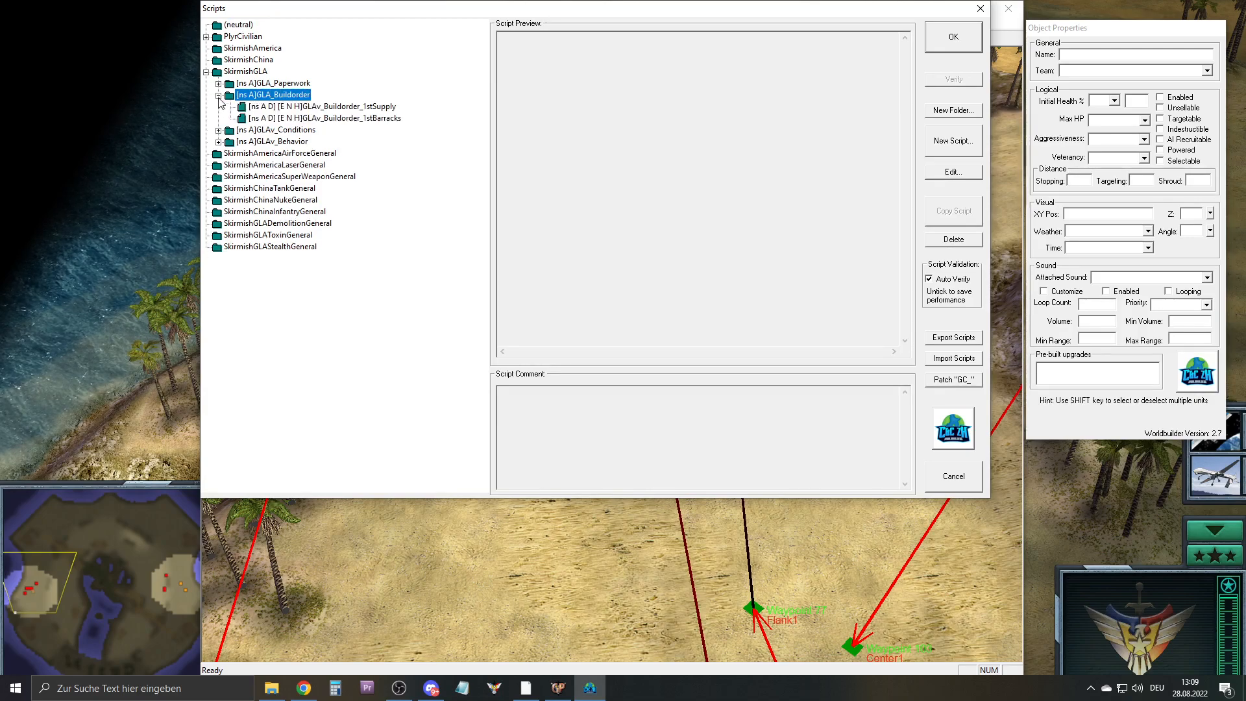
click(385, 119)
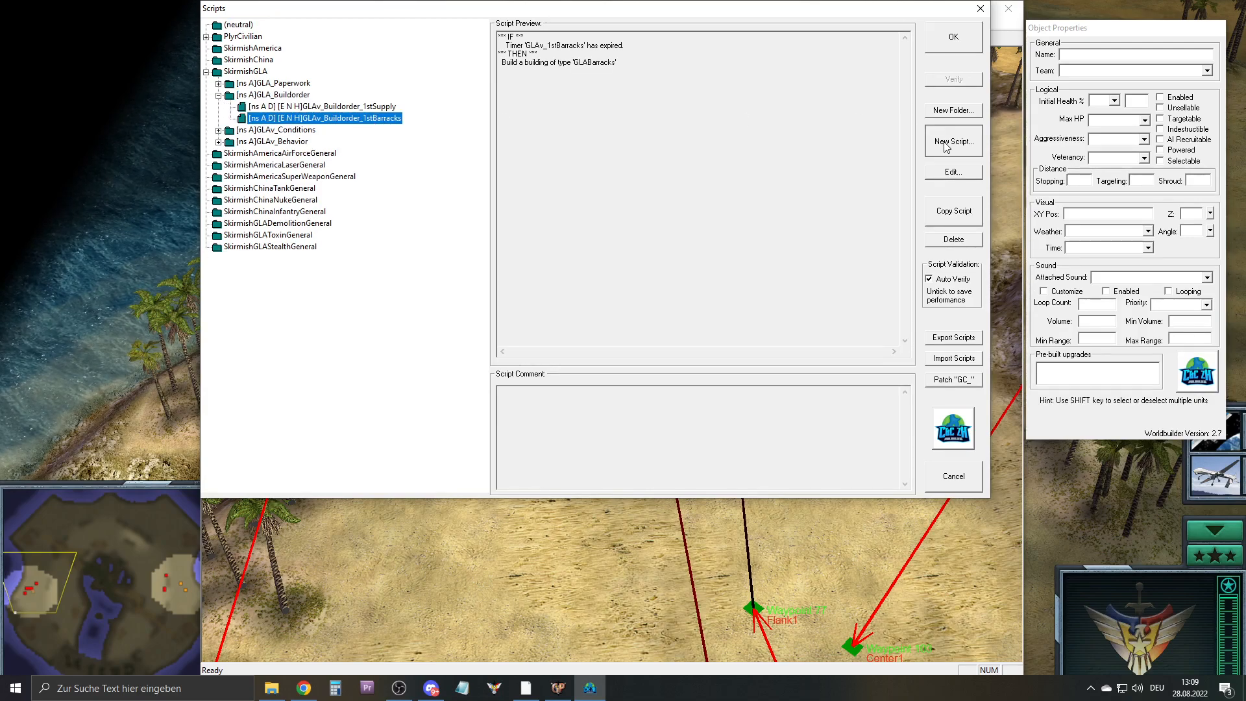
click(951, 214)
double_click(376, 130)
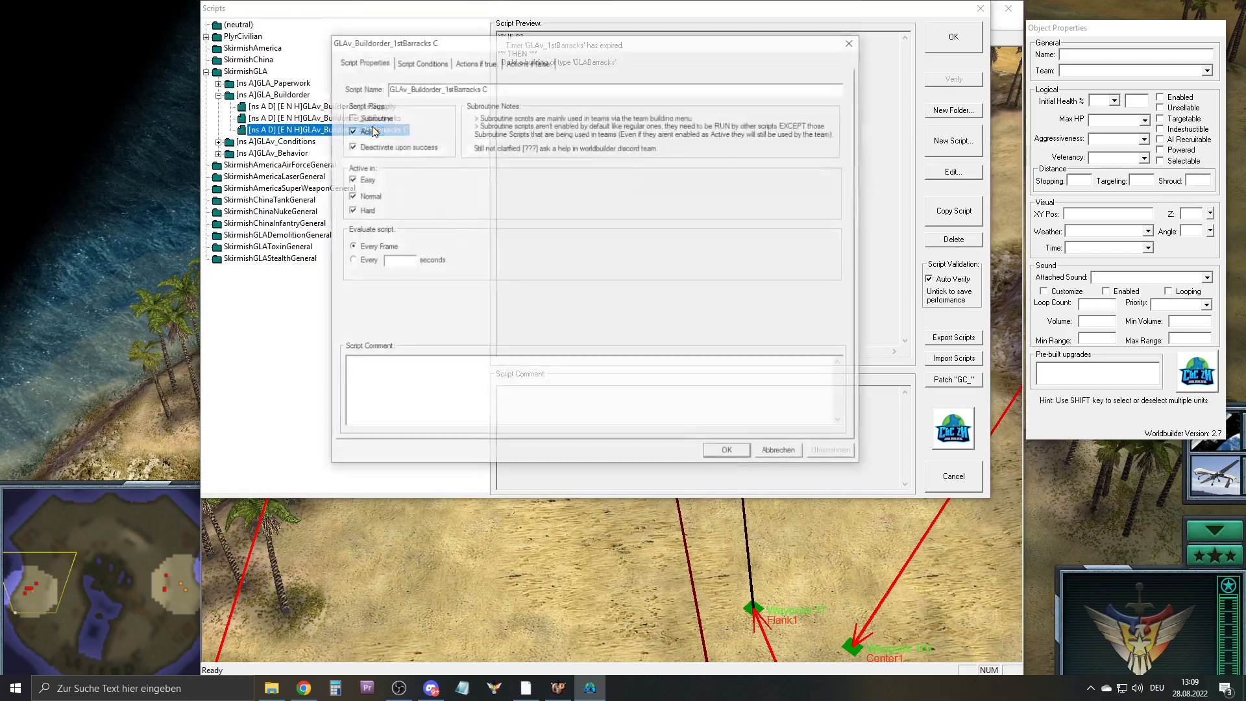
drag(484, 97, 455, 111)
text(ArmsDeale)
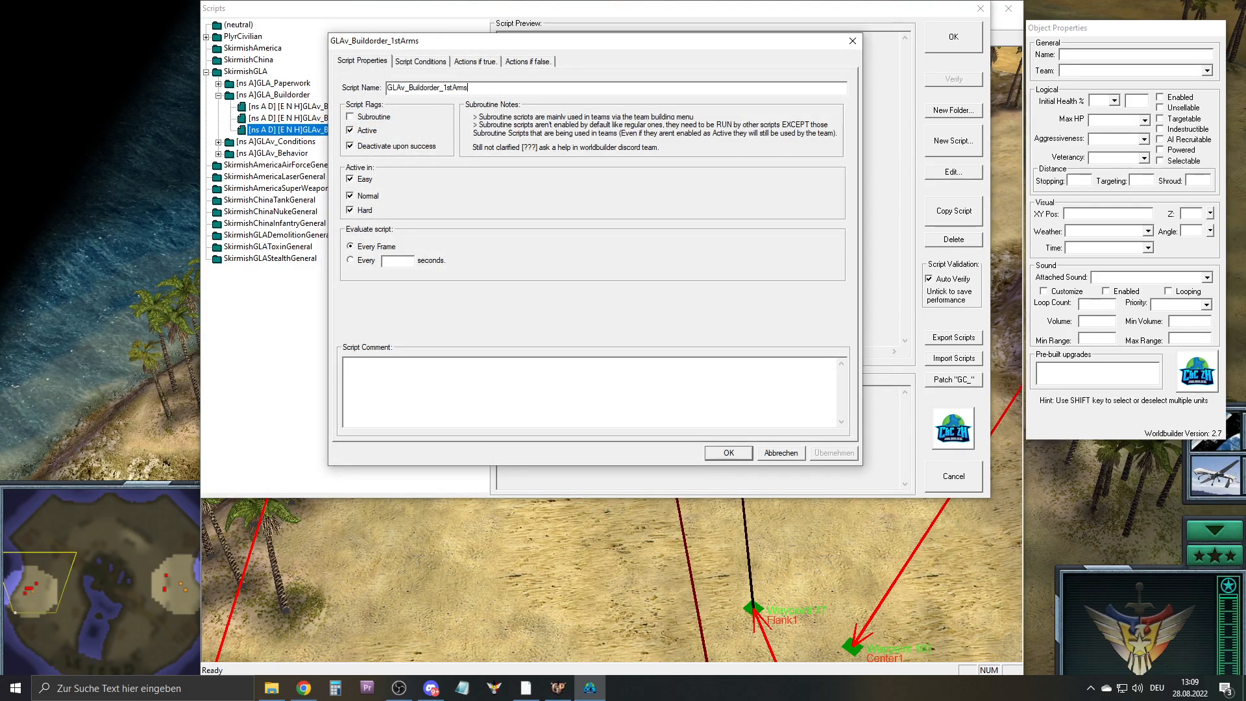
Change the 1stArmsDealer script's timer condition to True and check its action
click(422, 62)
double_click(404, 114)
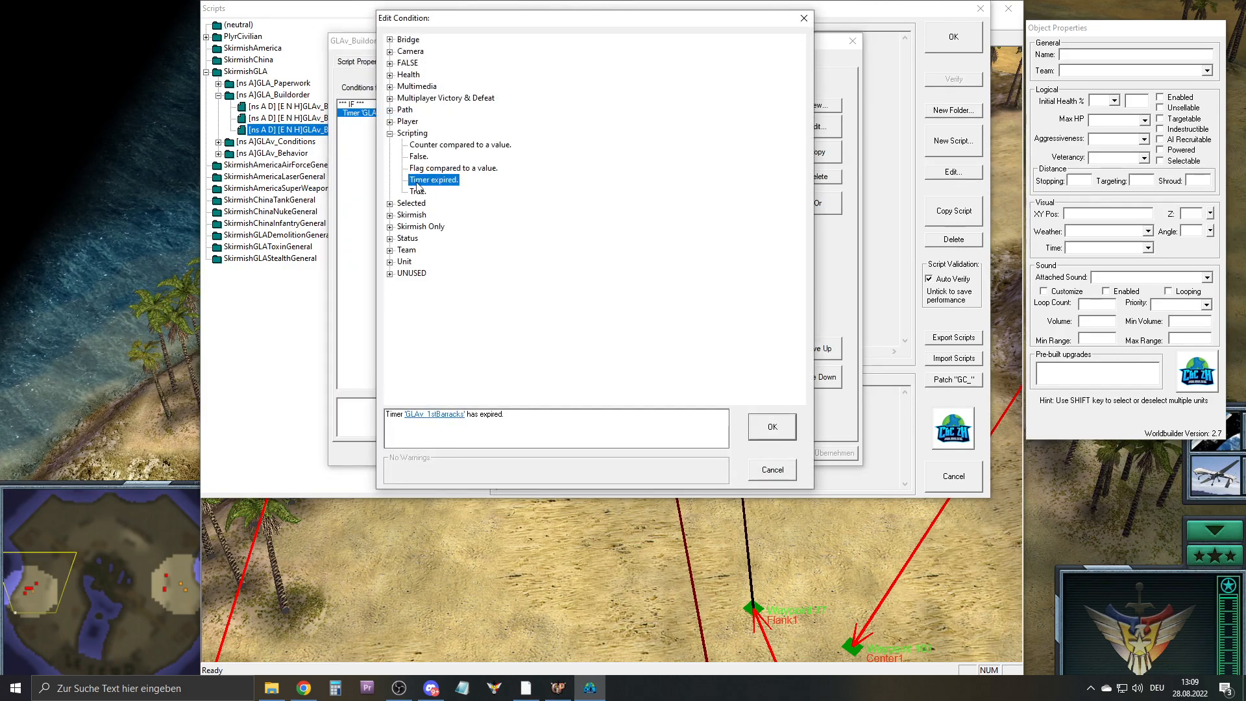
click(418, 191)
click(772, 436)
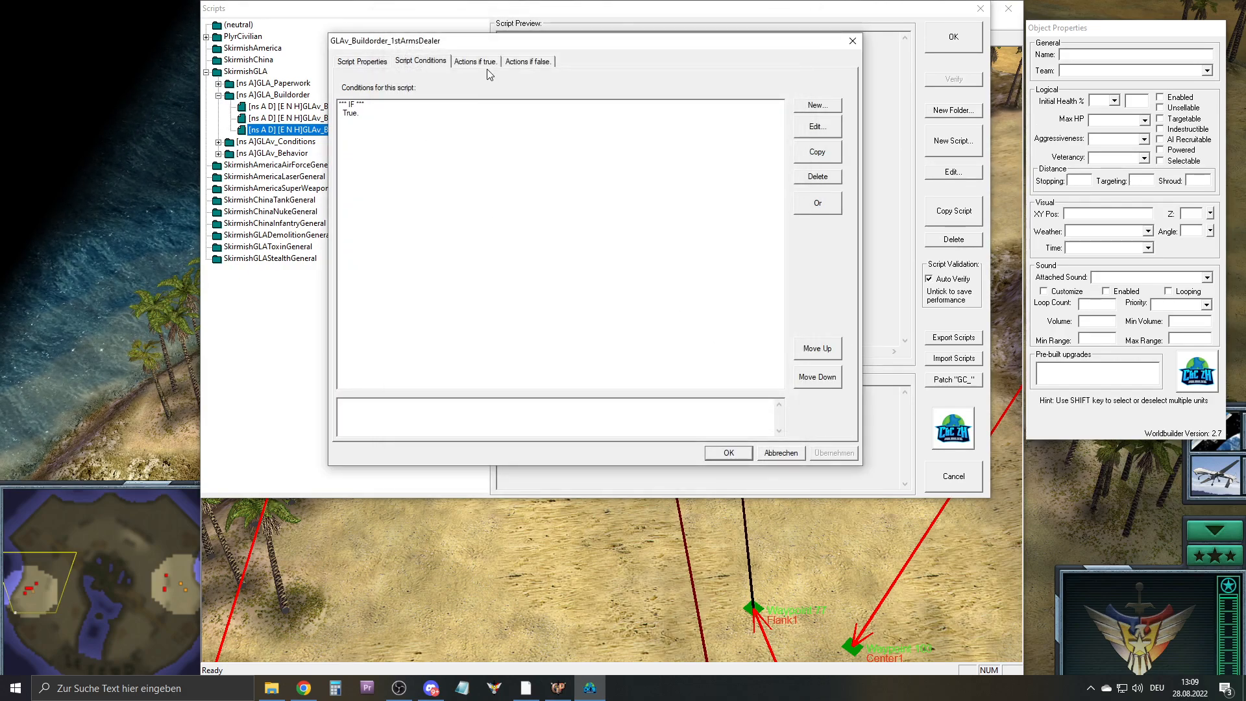
click(477, 62)
click(415, 62)
Change the 1stArmsDealer script's condition to "Player has (comparison) unit type" with <This Player> as the player
double_click(364, 113)
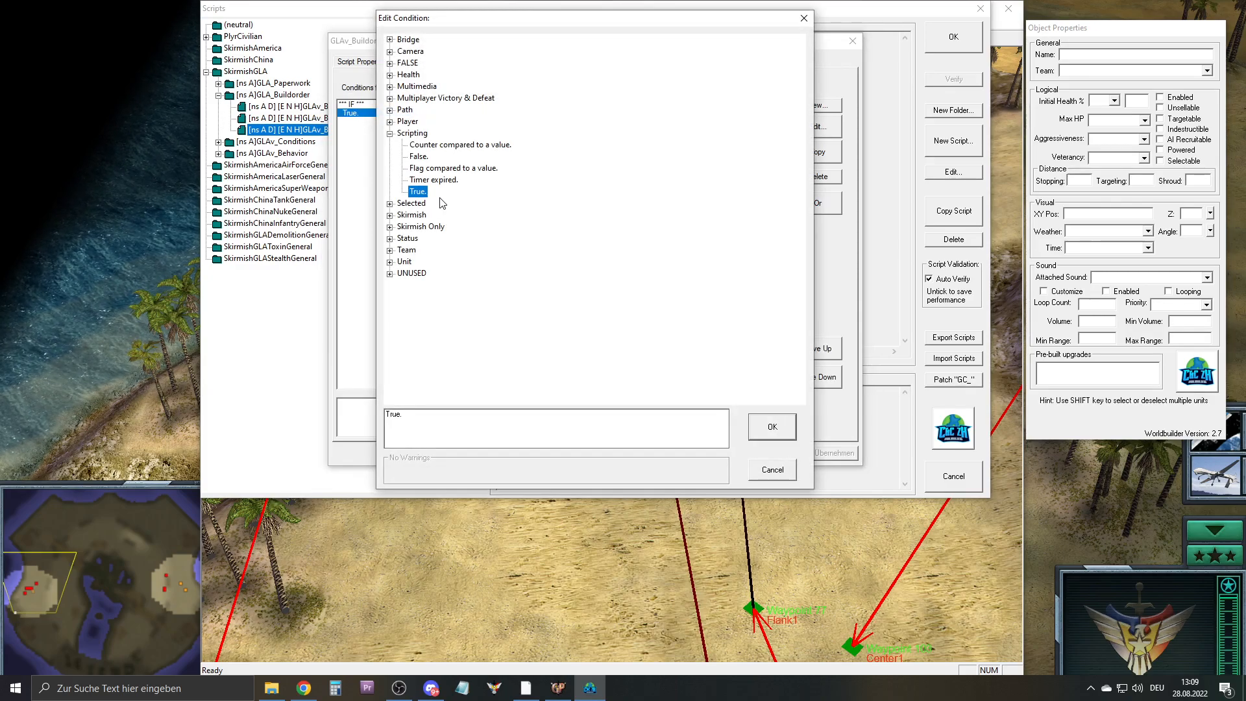
click(399, 134)
click(390, 134)
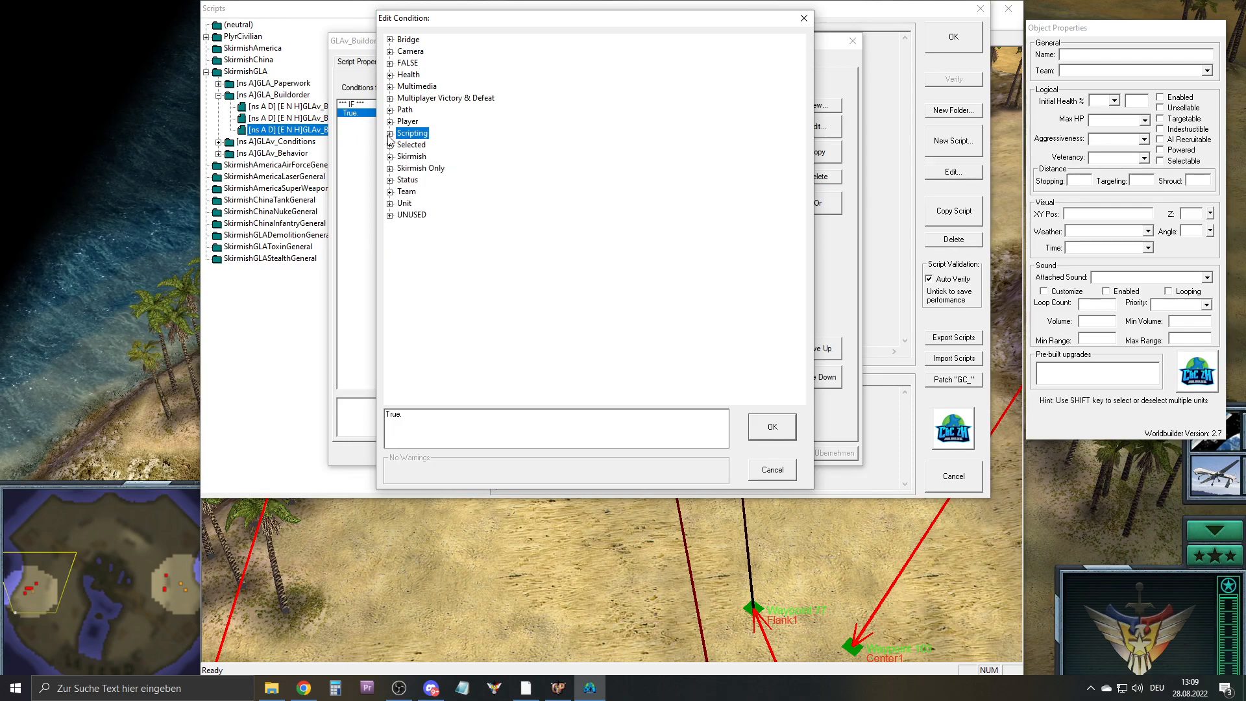
click(390, 122)
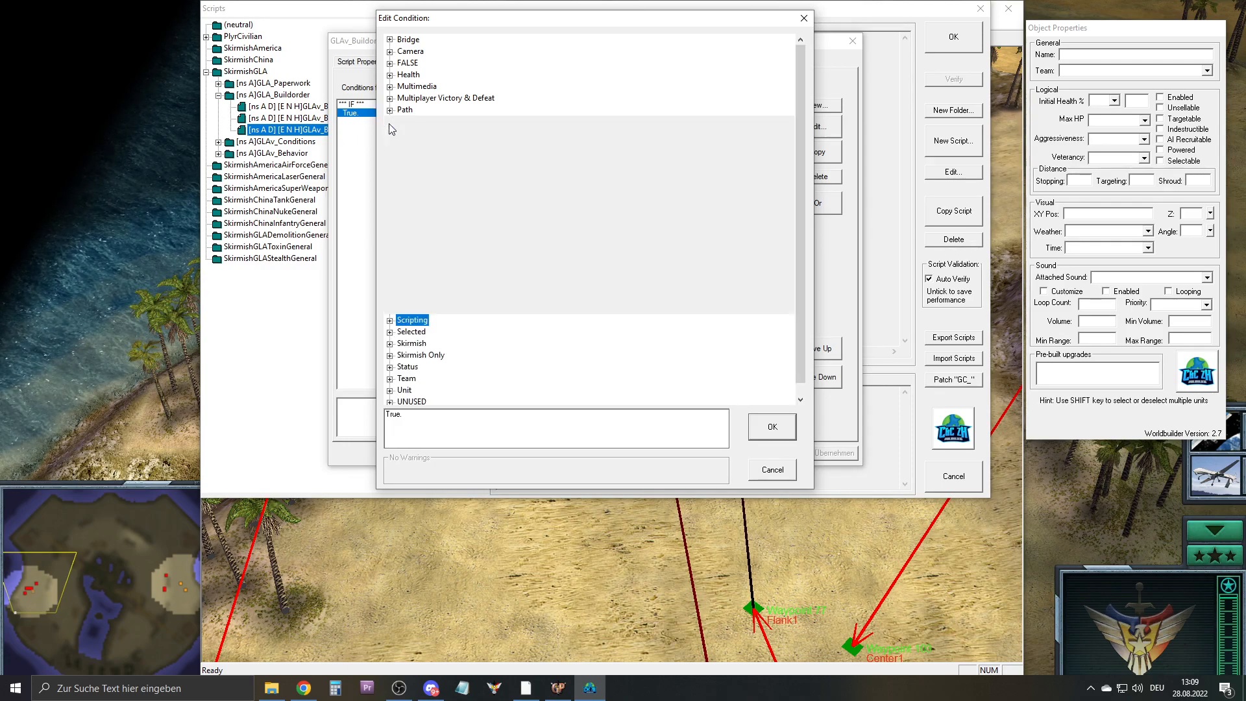
click(403, 180)
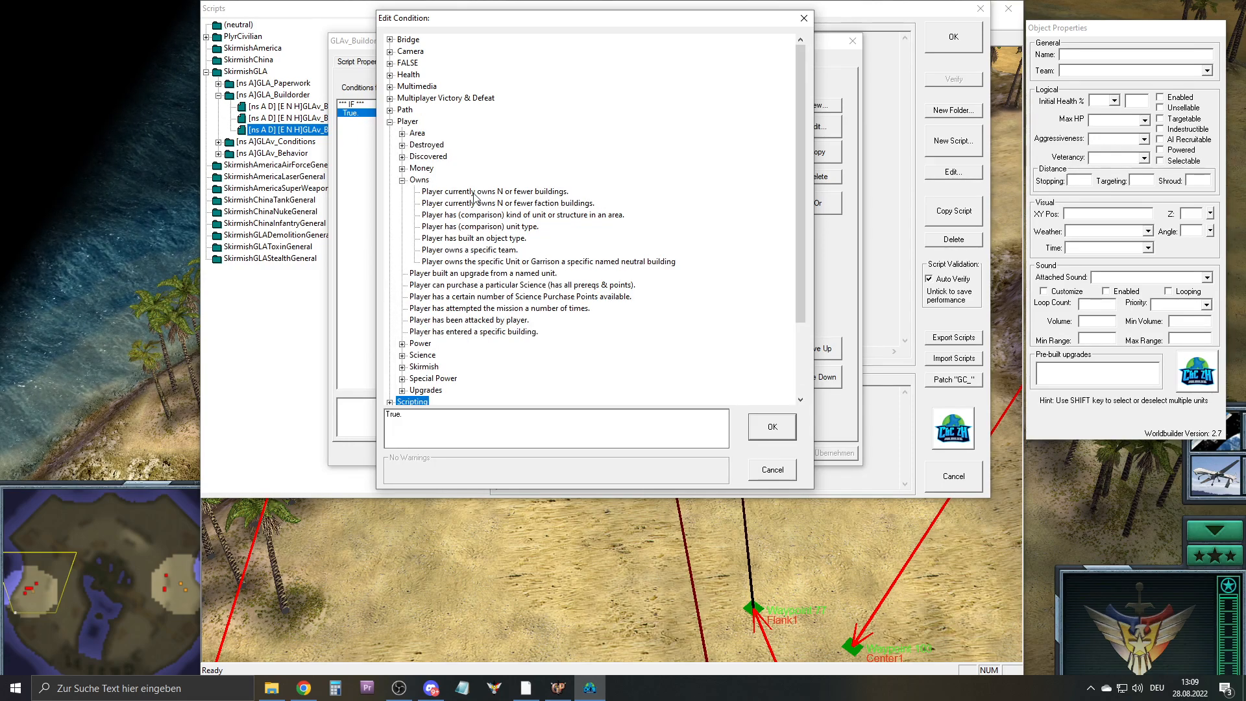
click(506, 230)
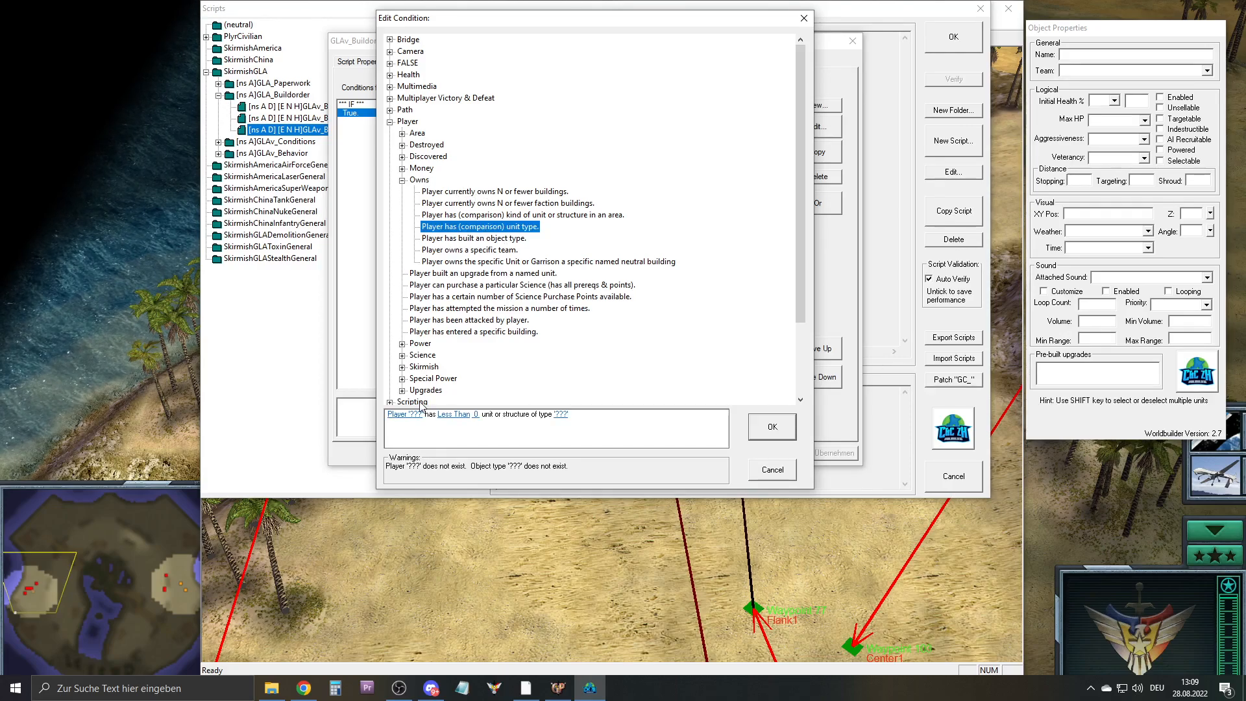
click(479, 442)
click(403, 414)
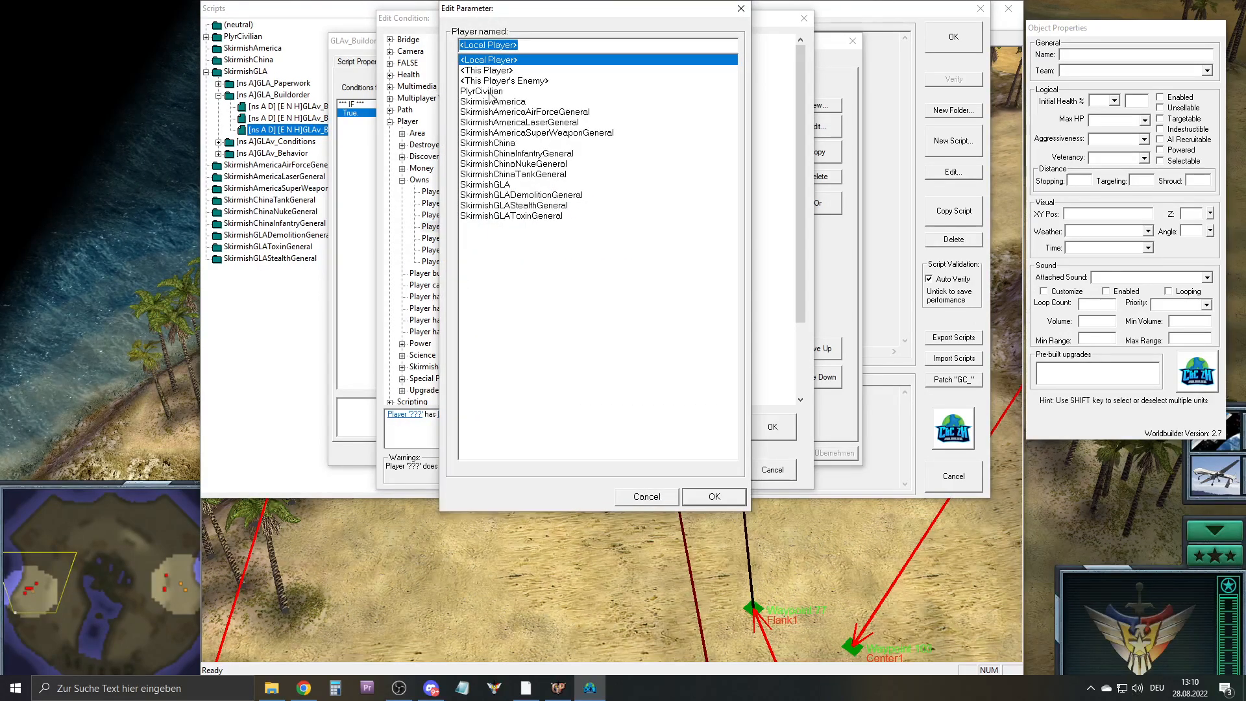
click(510, 73)
click(709, 497)
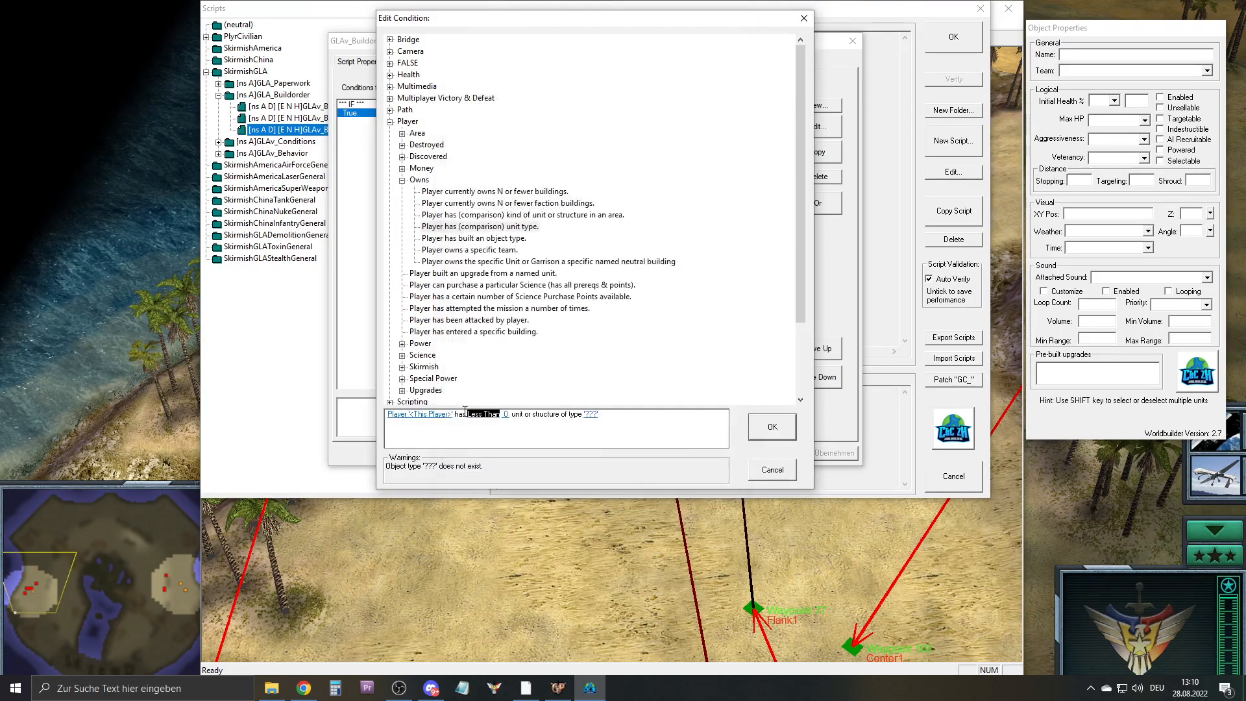
Set the condition's comparison to Greater Than or Equal To with a count of 1
click(483, 414)
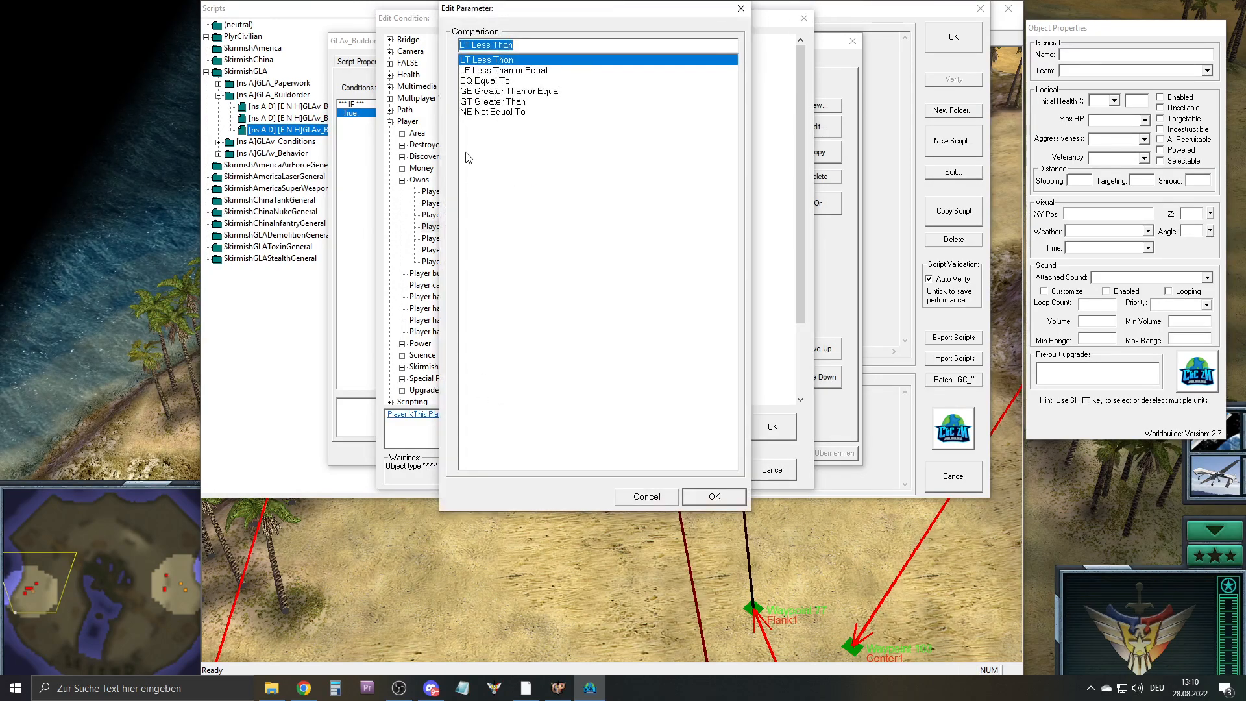
click(501, 82)
click(503, 93)
click(712, 496)
click(550, 414)
key(Return)
Set the condition's object type to the GLA structure GLASupplyStash and accept the condition
click(635, 417)
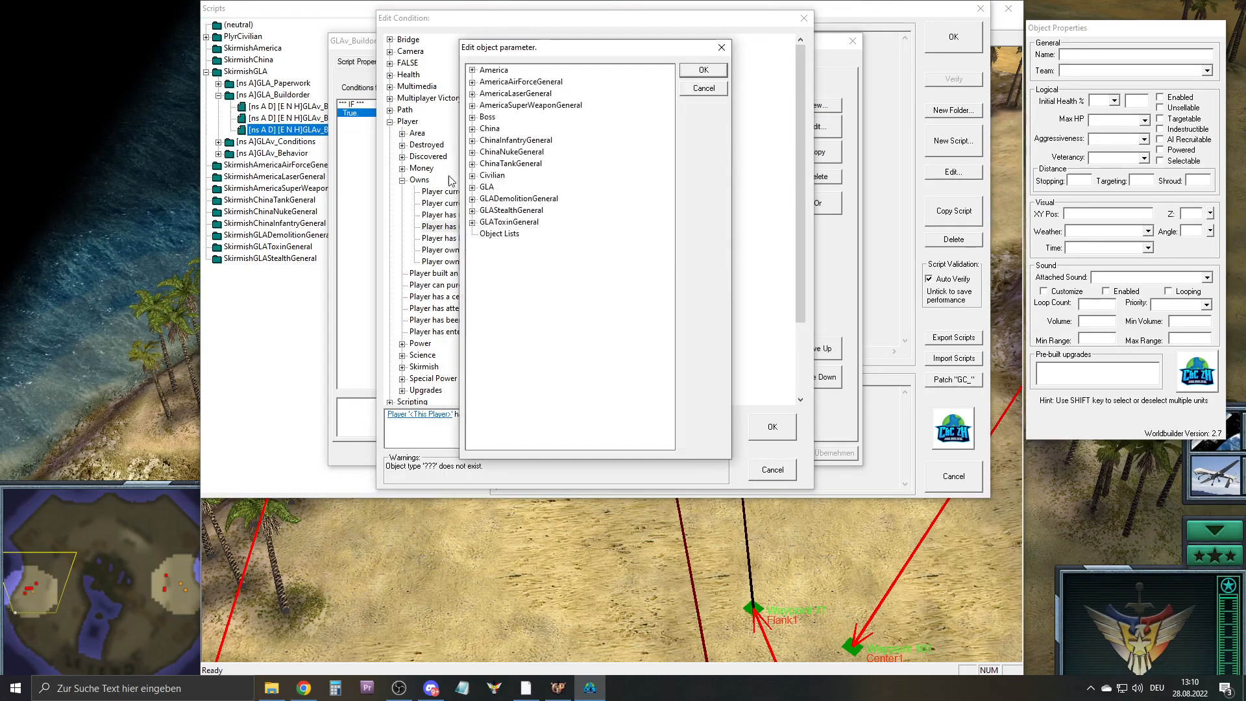
click(472, 187)
click(485, 222)
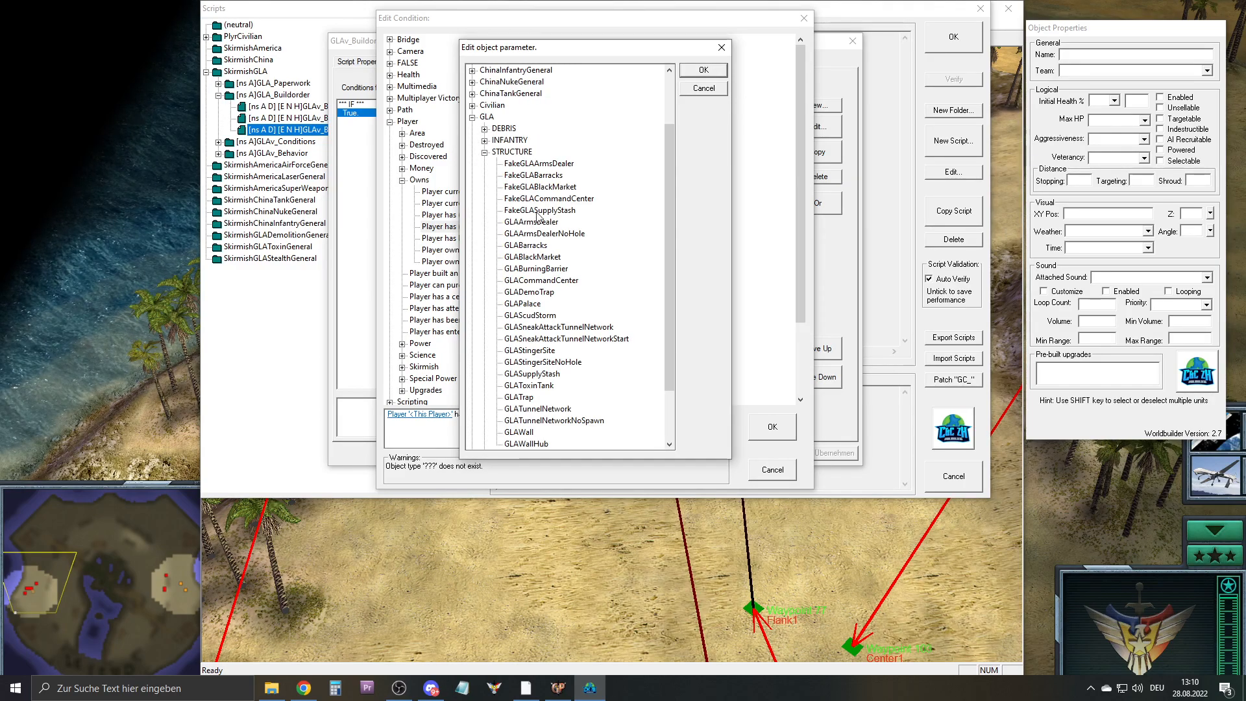
scroll(547, 265, down, 1)
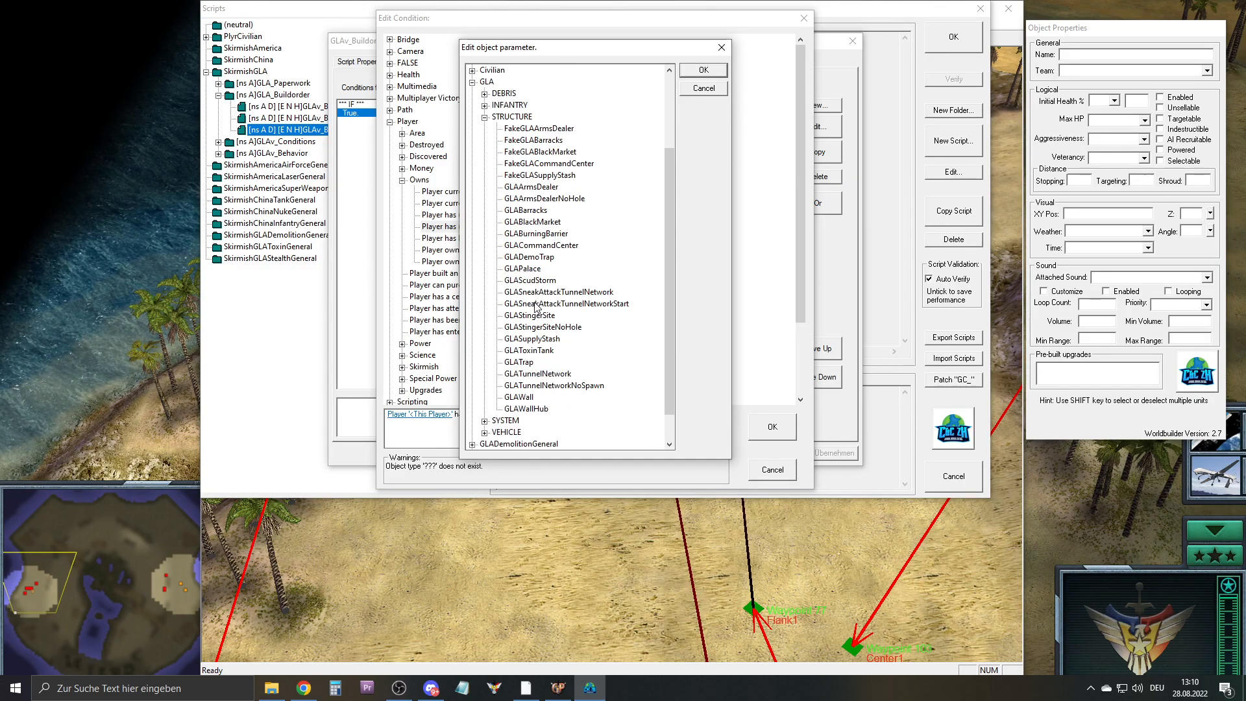
click(534, 340)
click(698, 71)
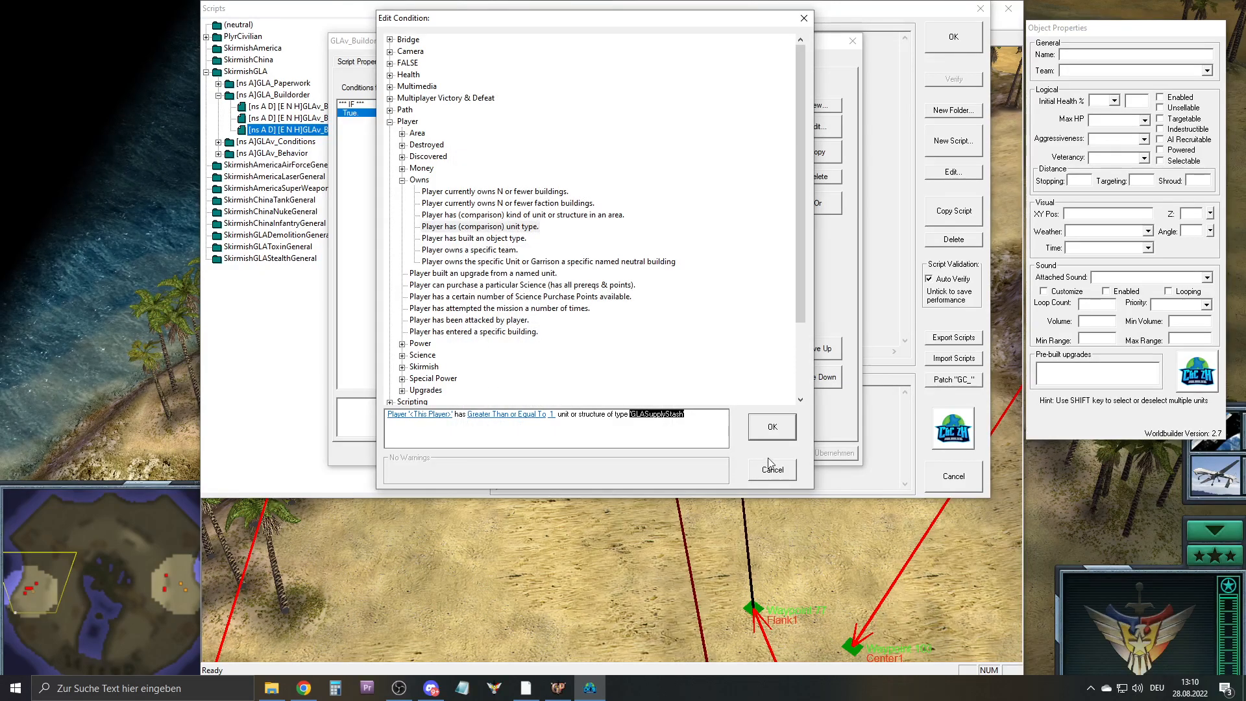
click(772, 428)
Change the script's true action to build a building of type GLAArmsDealer and save the script changes
click(472, 61)
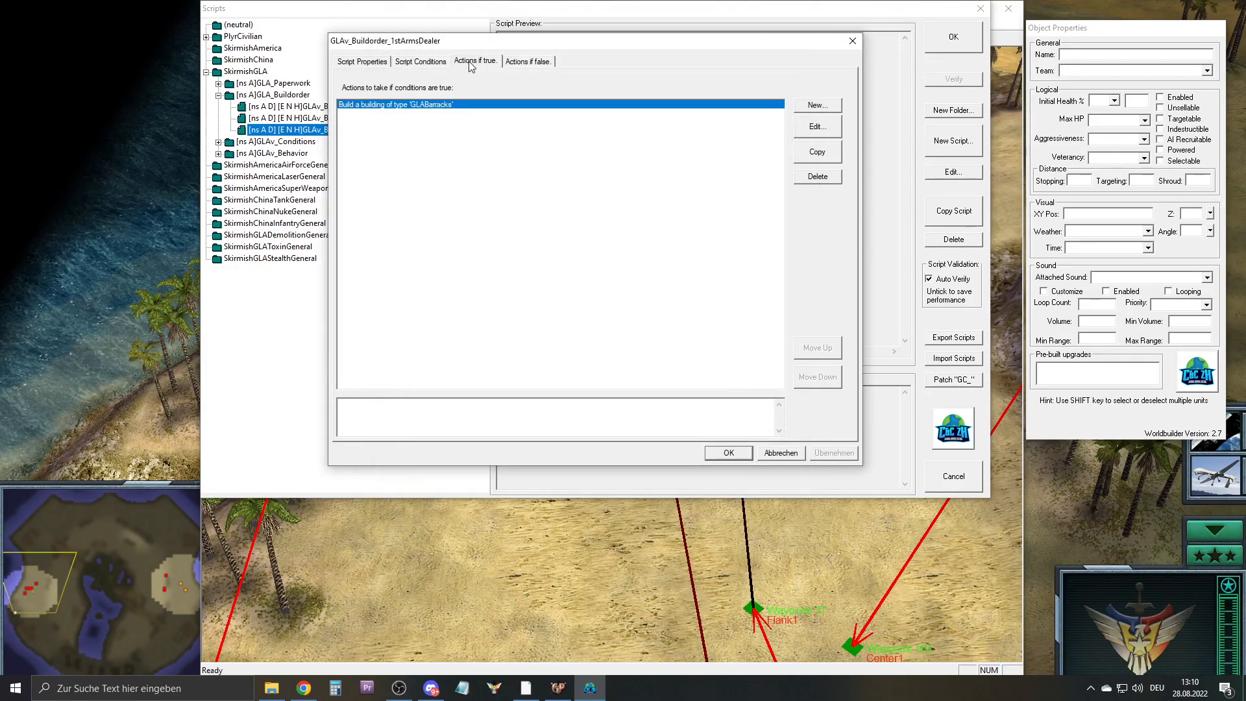
double_click(426, 106)
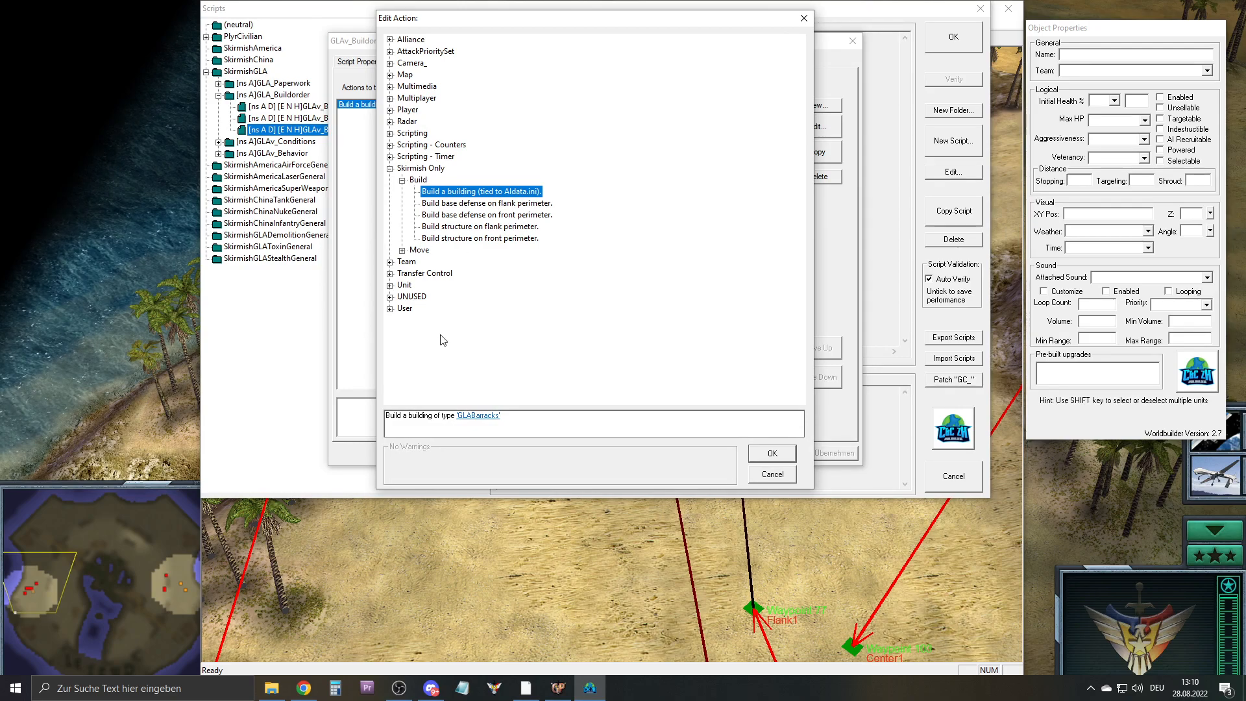
click(468, 424)
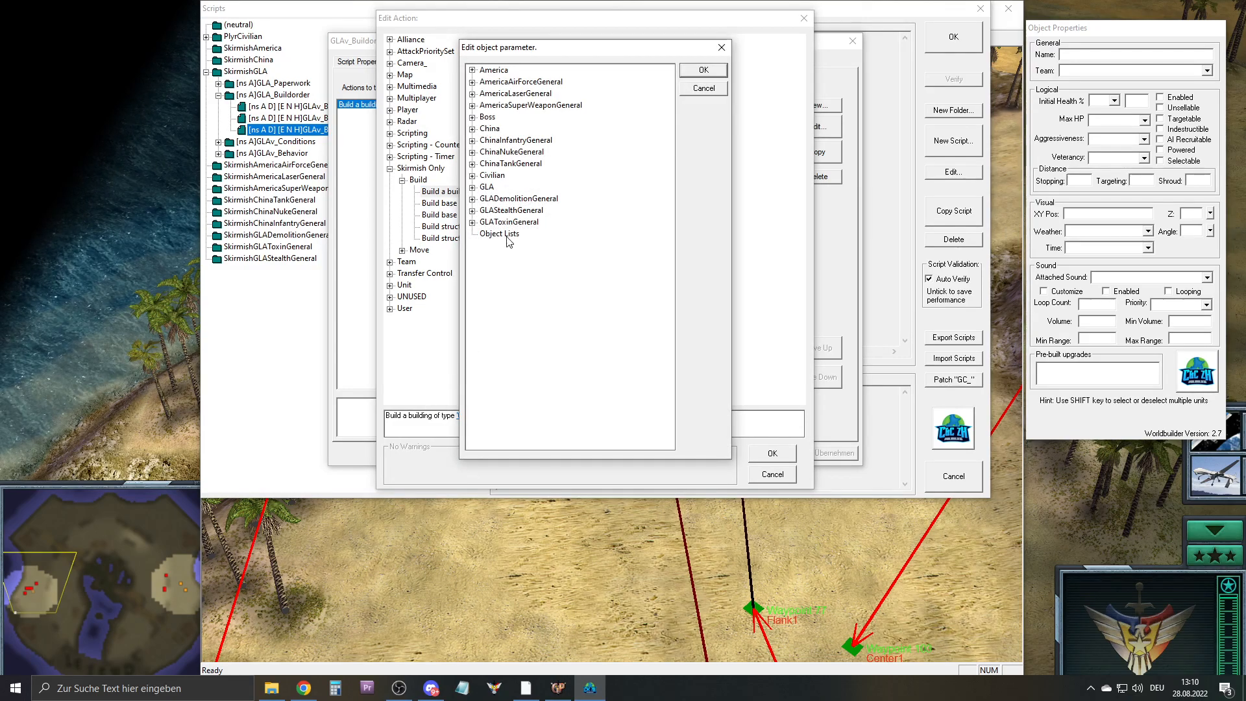
click(473, 187)
click(485, 222)
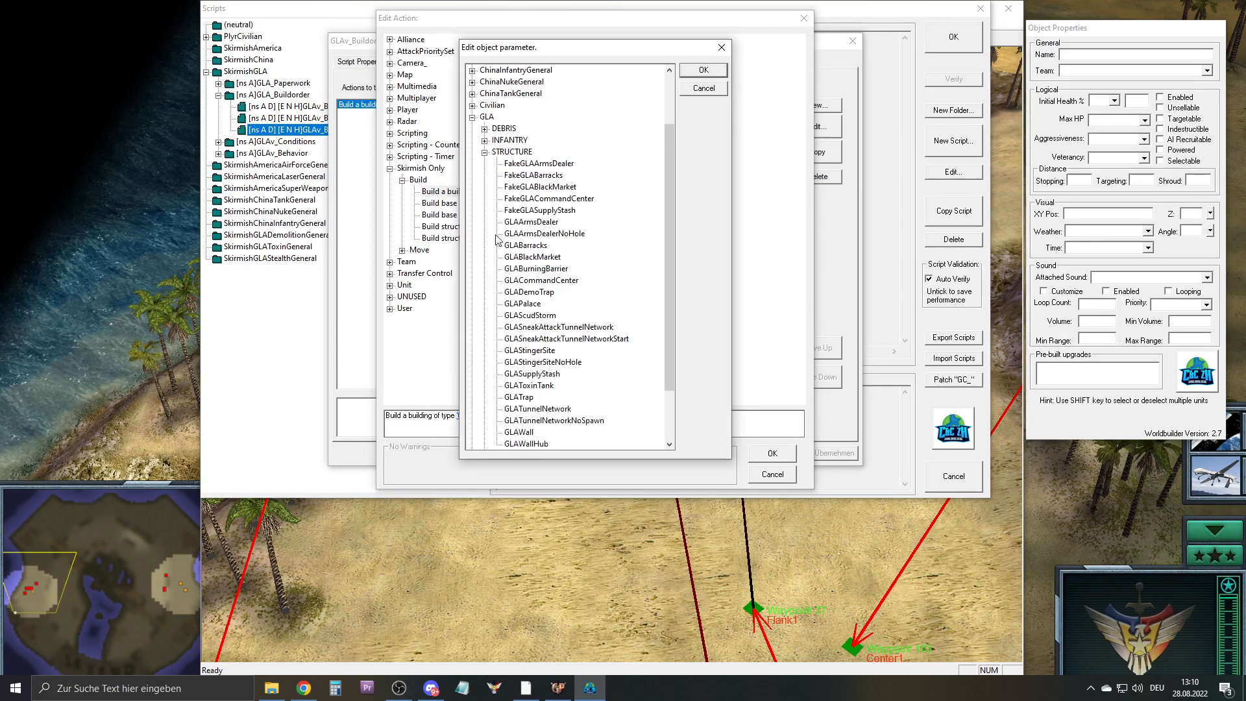
click(529, 222)
click(703, 71)
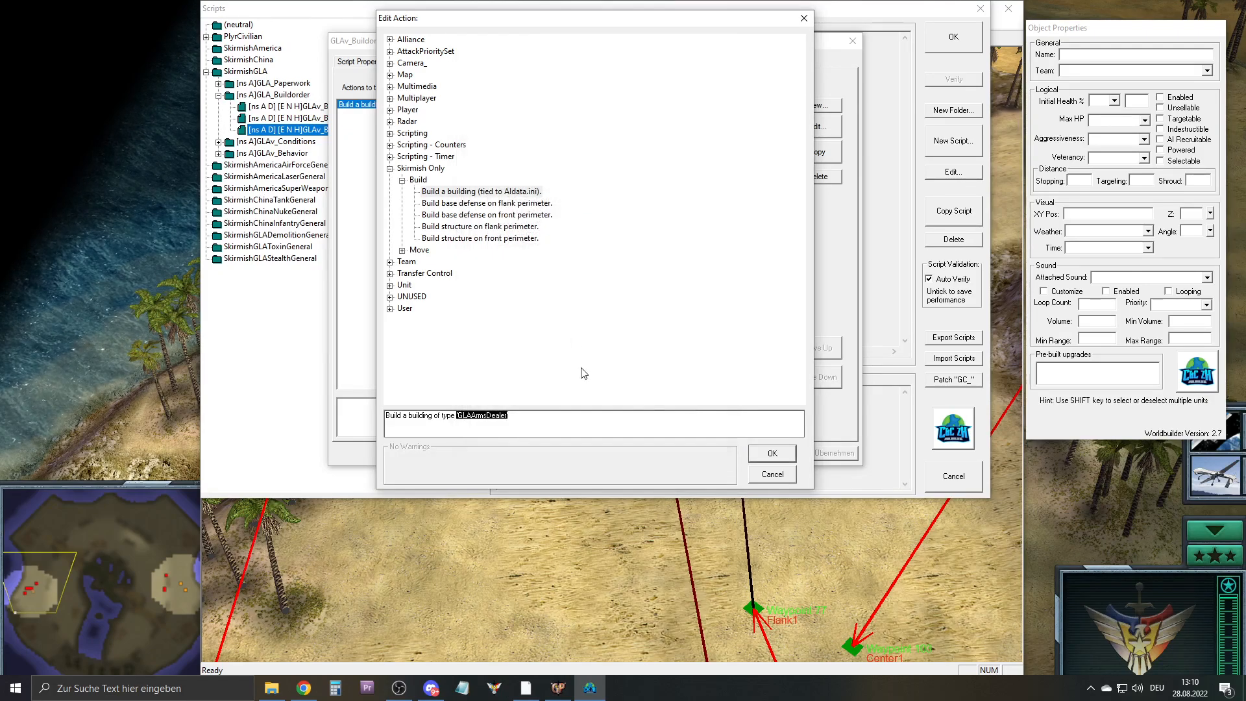
click(772, 453)
click(722, 454)
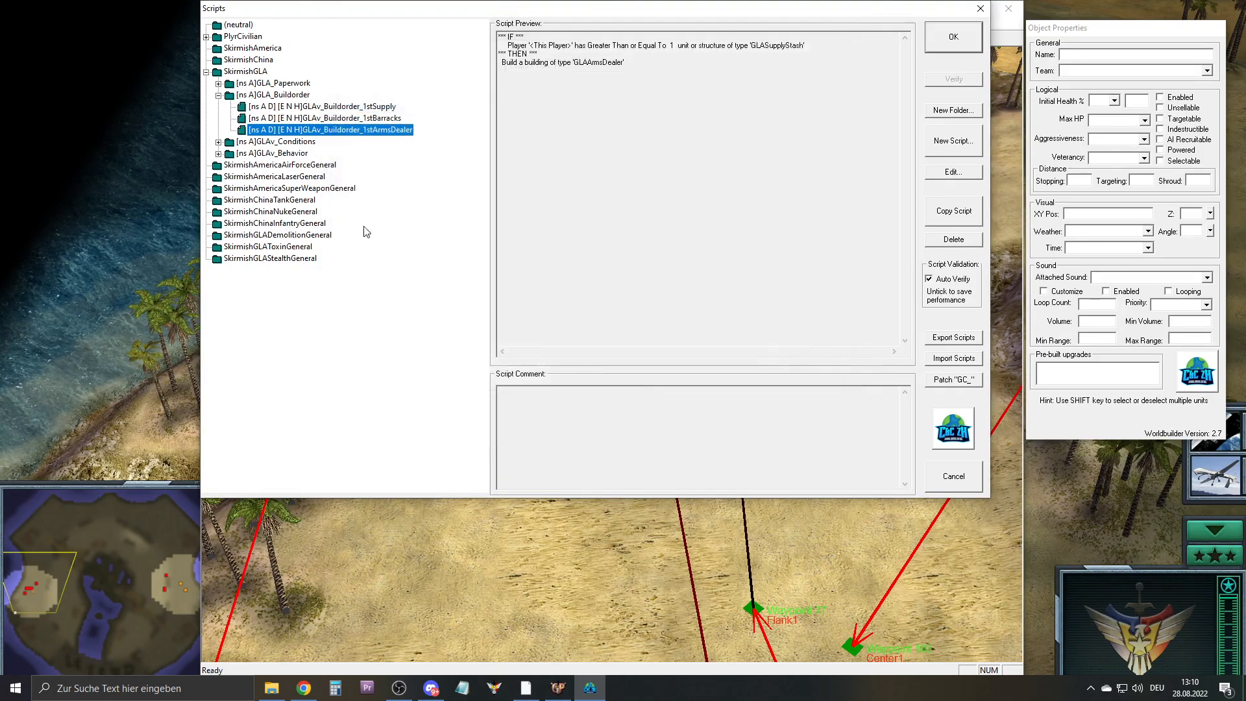
click(954, 38)
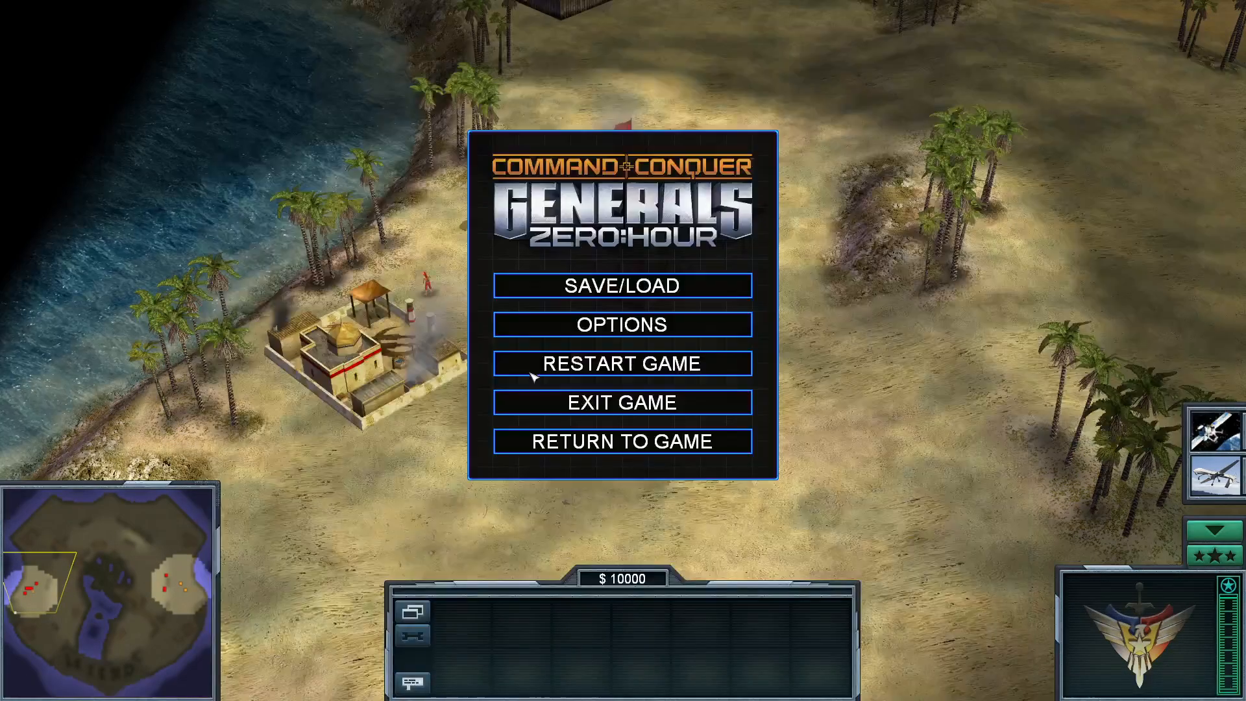
Restart the skirmish match and unlock the spy drone from the general's powers
click(483, 363)
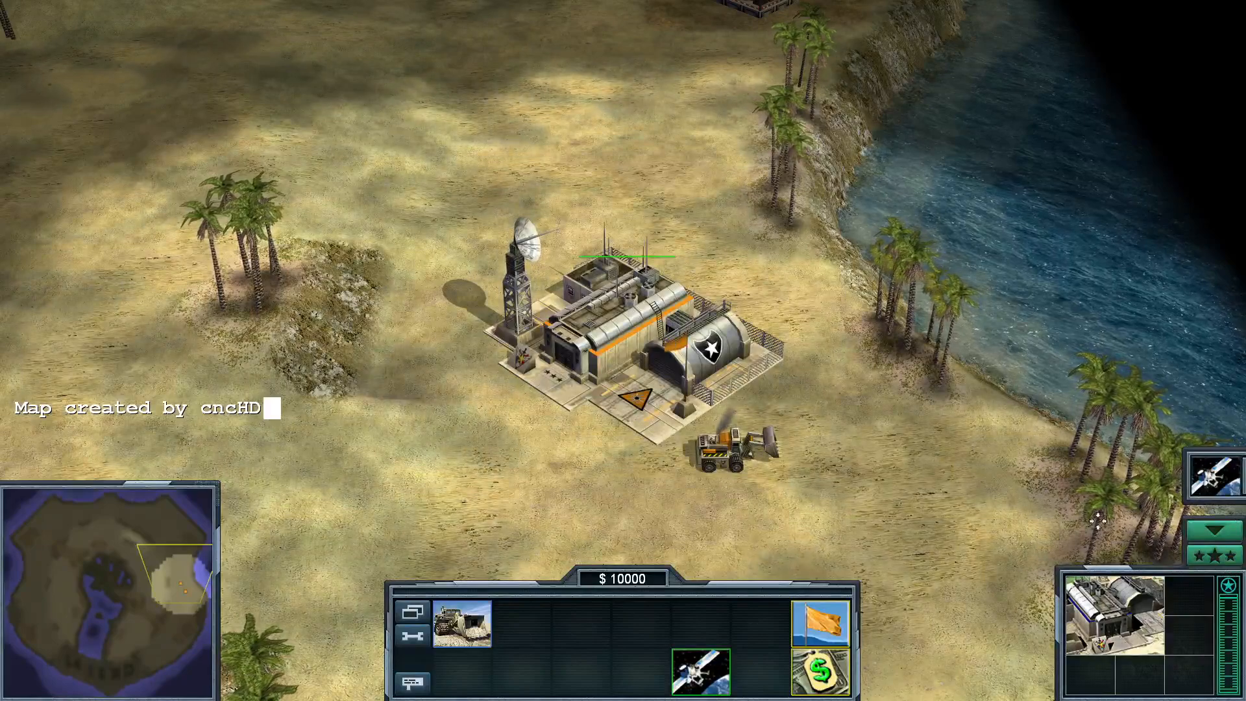
click(1214, 556)
click(491, 177)
click(758, 444)
Reveal the opposing GLA base with spy satellite scans over its command center and the ground behind it
right_drag(727, 438, 227, 425)
right_drag(787, 409, 1230, 500)
click(1215, 430)
click(662, 393)
click(1213, 439)
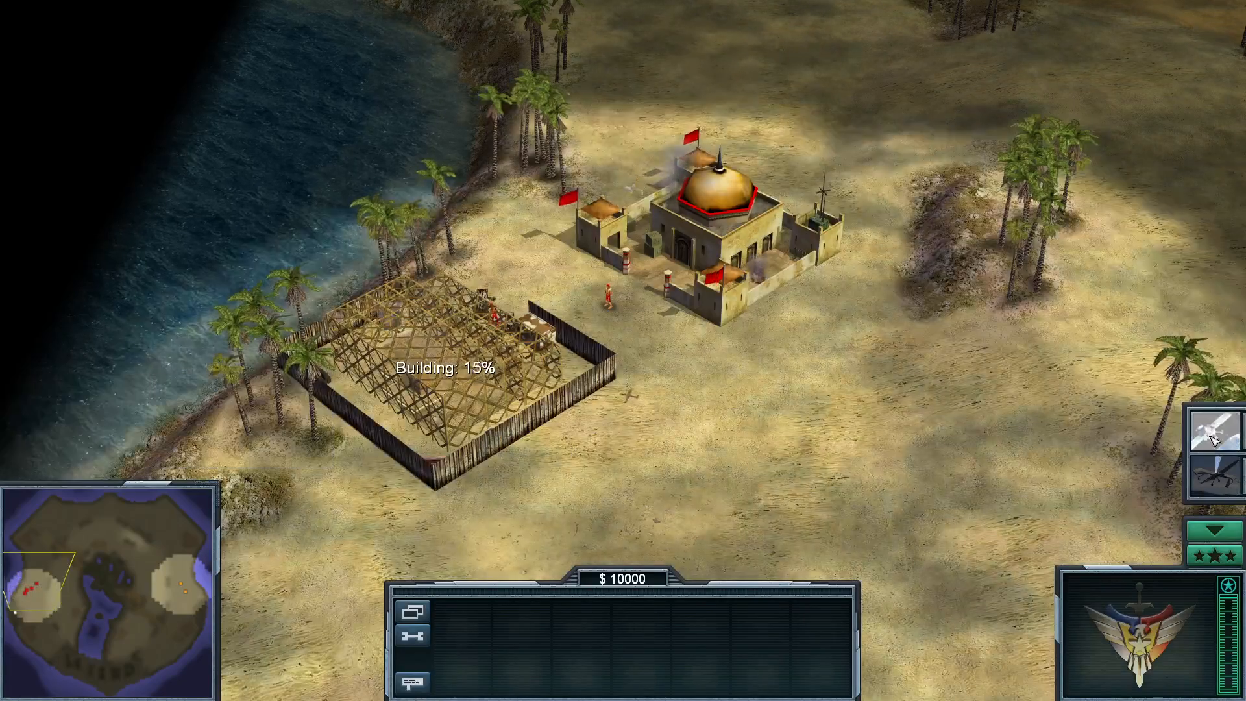
right_drag(685, 311, 721, 215)
click(578, 109)
Examine the GLA base to check its building order and the rebels' movements, and open the in-game menu
right_drag(518, 272, 456, 342)
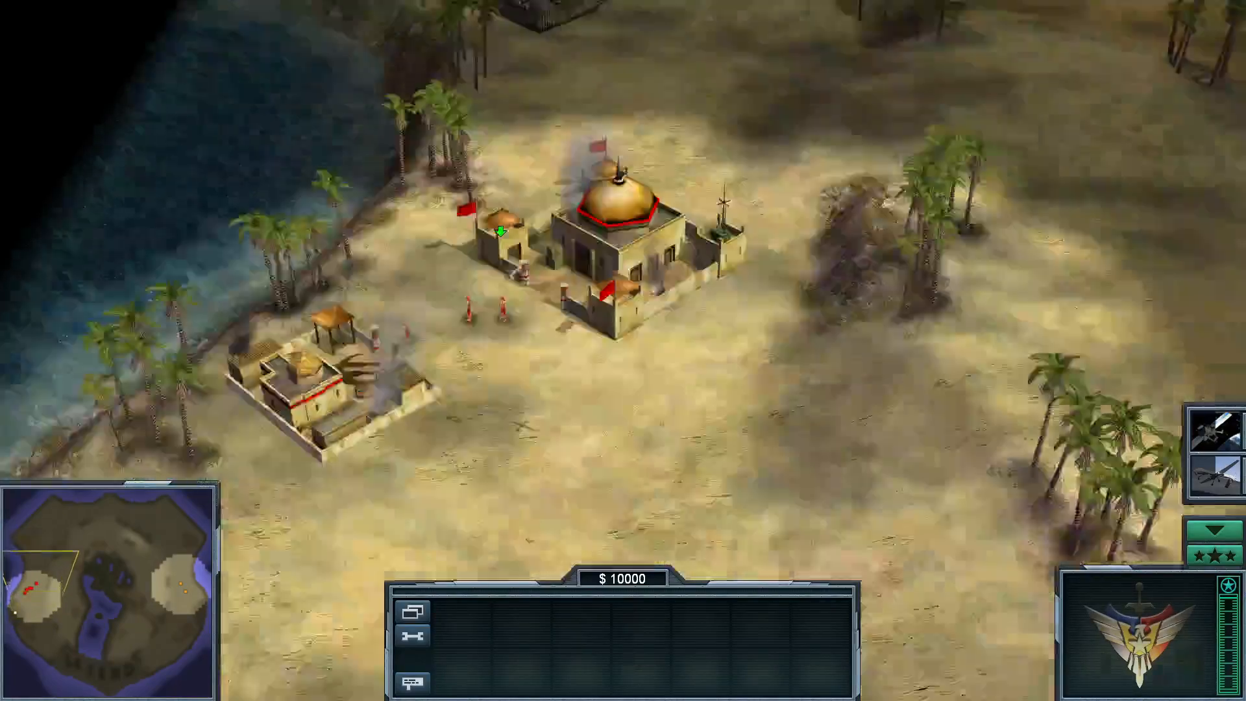
right_drag(501, 231, 502, 232)
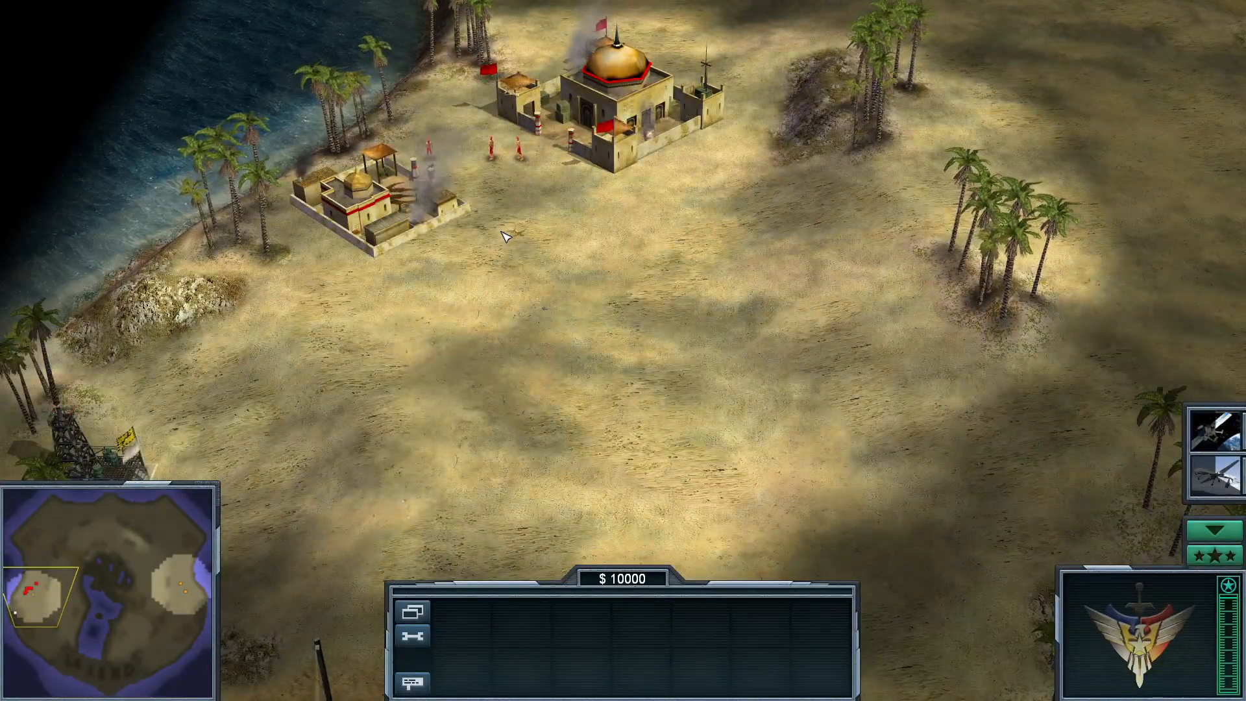
right_drag(501, 231, 505, 187)
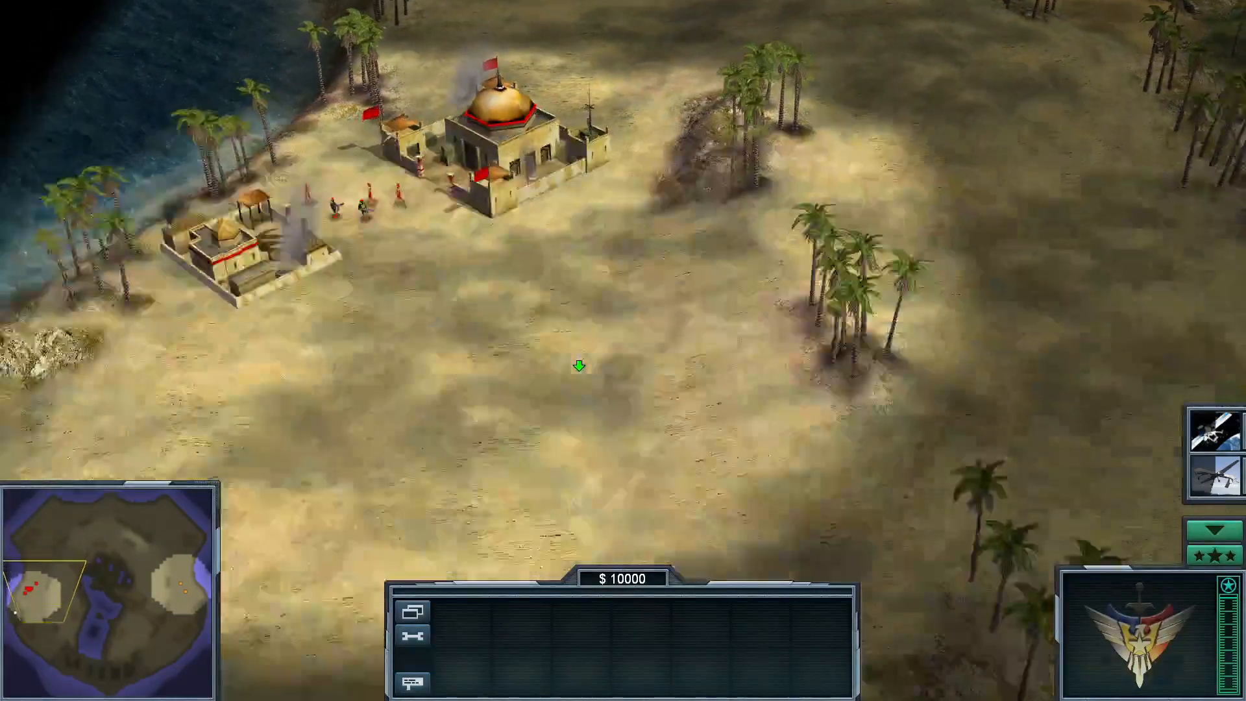
right_drag(579, 366, 579, 364)
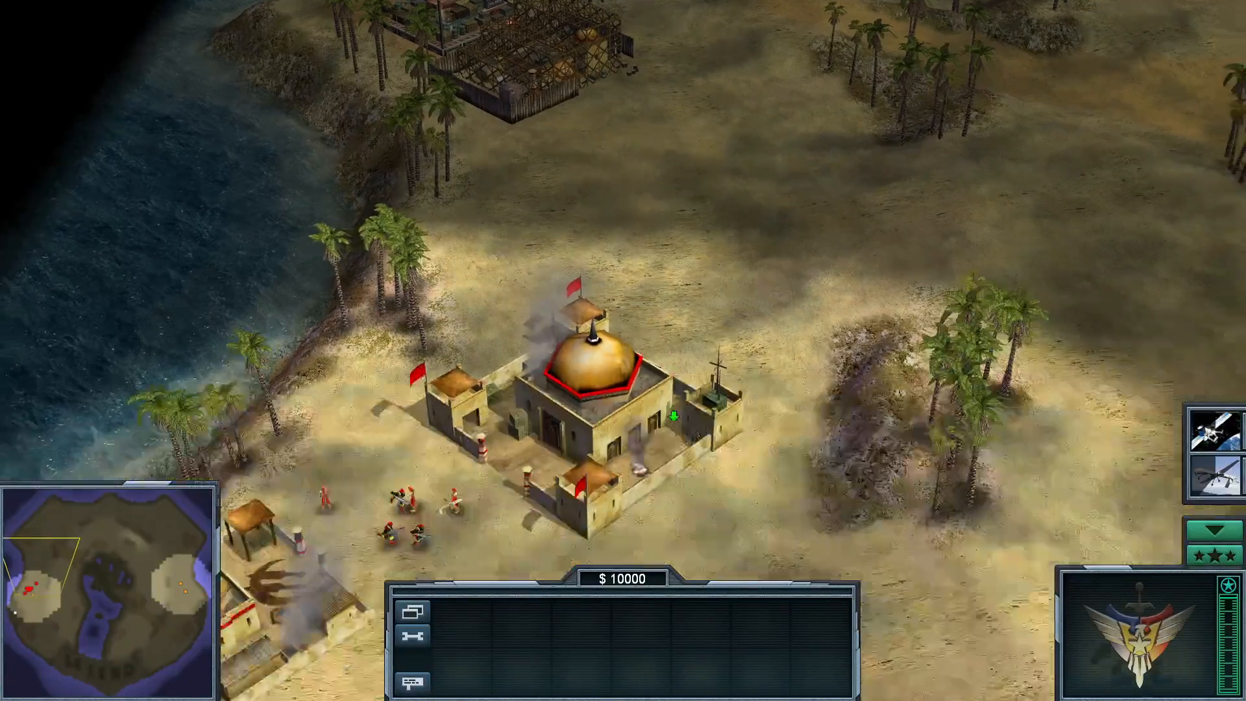
right_drag(674, 416, 1118, 427)
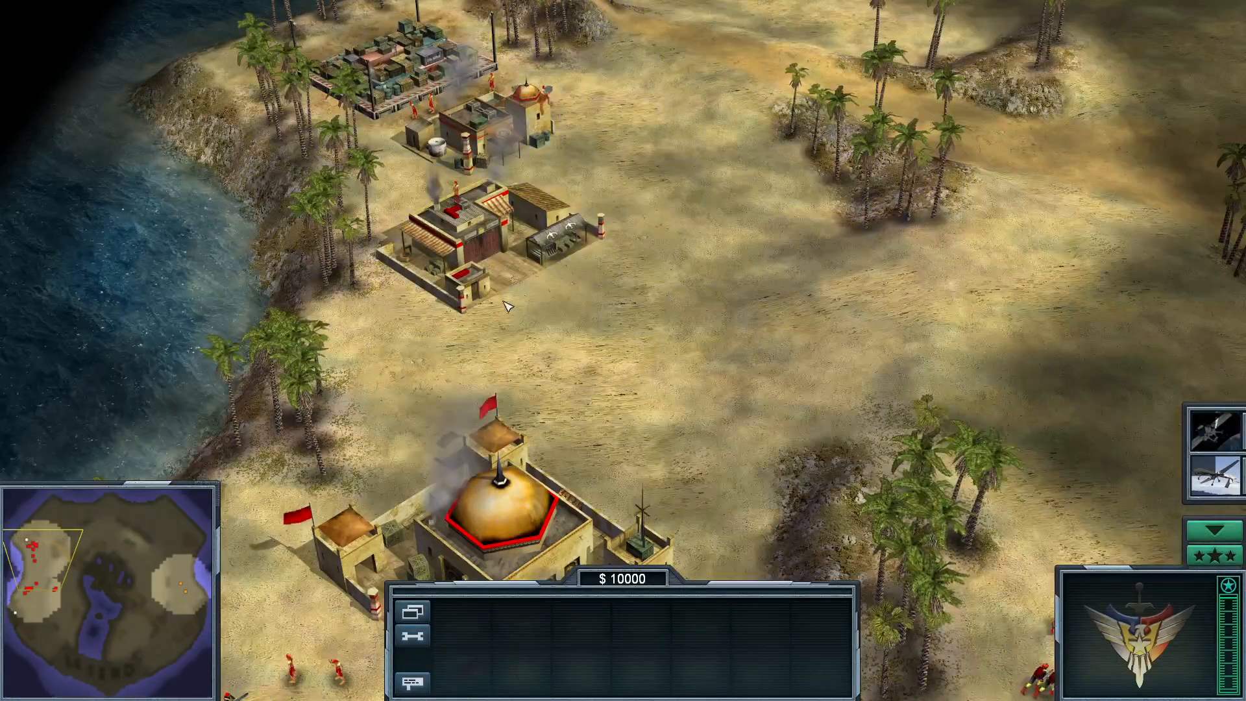
right_drag(514, 396, 513, 349)
middle_drag(512, 349, 550, 355)
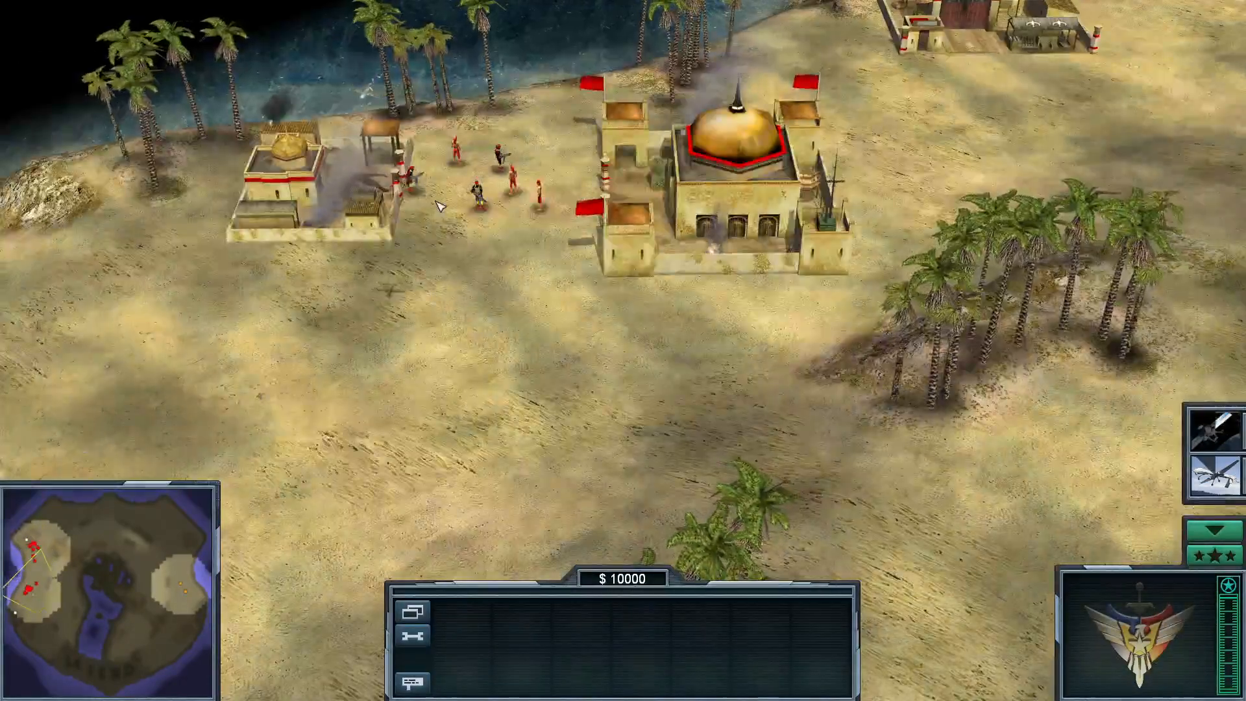
middle_drag(494, 187, 498, 191)
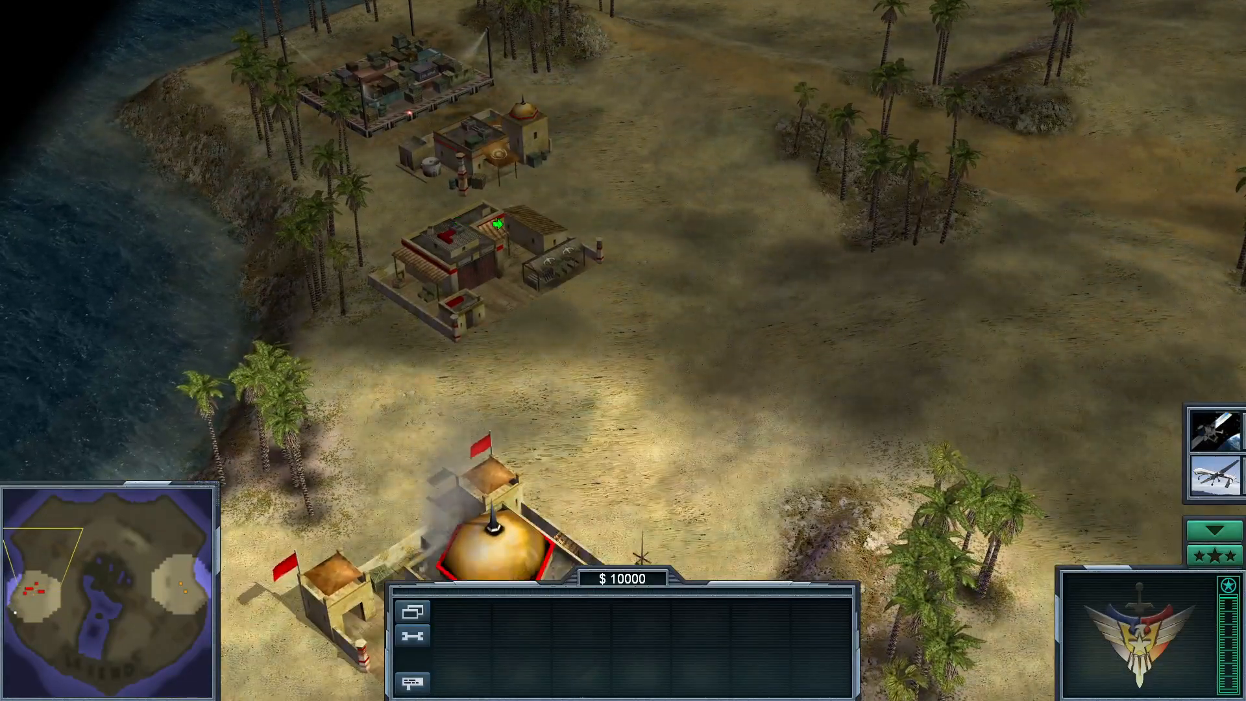
middle_drag(504, 226, 494, 329)
right_drag(547, 196, 549, 196)
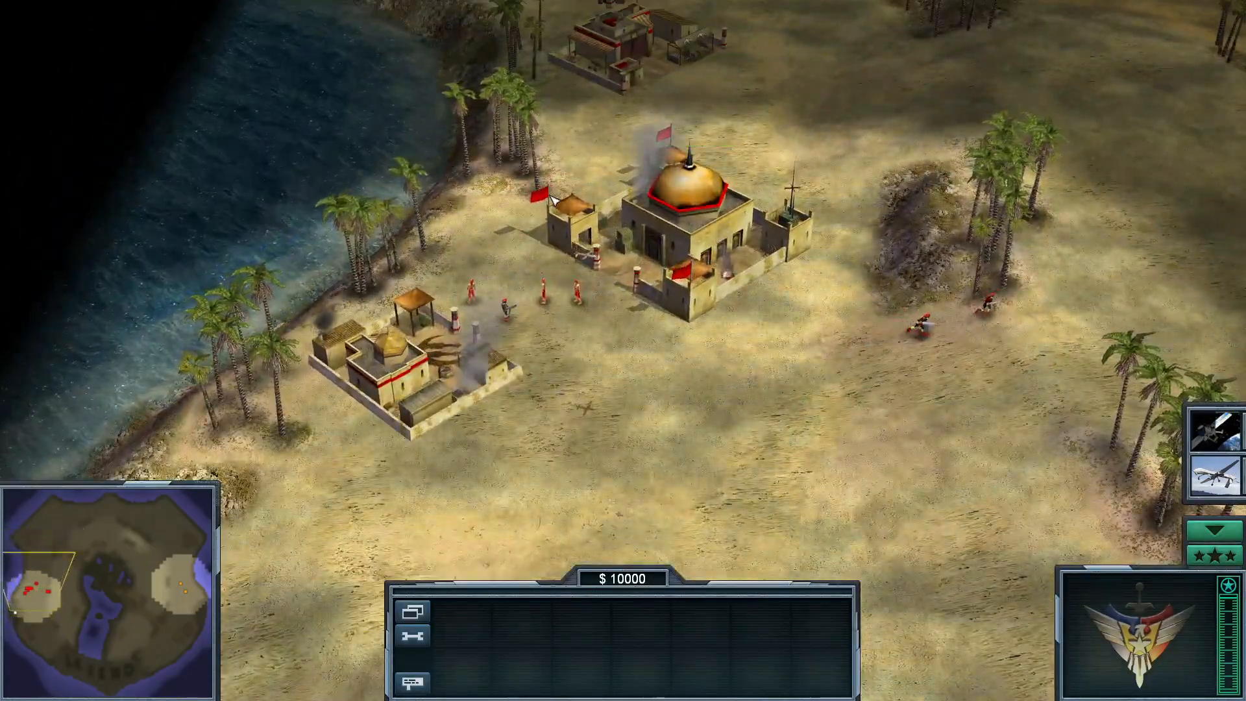
right_drag(498, 337, 503, 239)
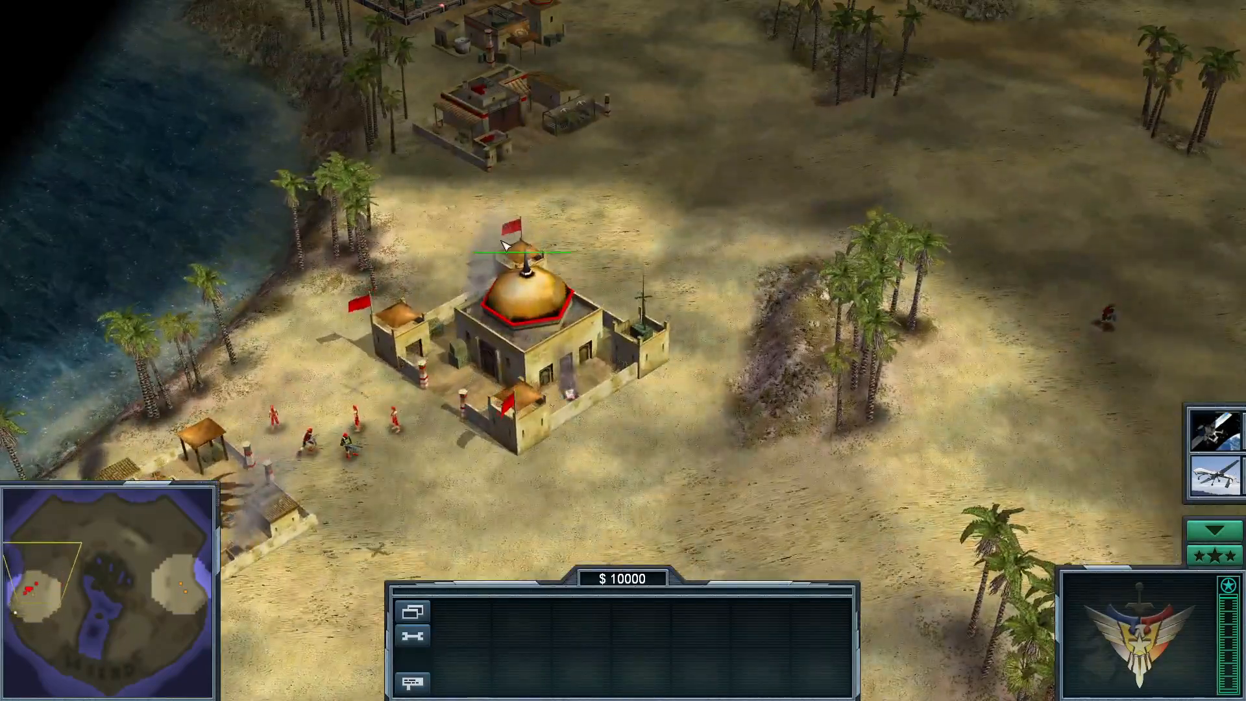
mouse_move(434, 373)
right_down()
mouse_move(427, 277)
mouse_move(418, 426)
mouse_move(436, 373)
right_up()
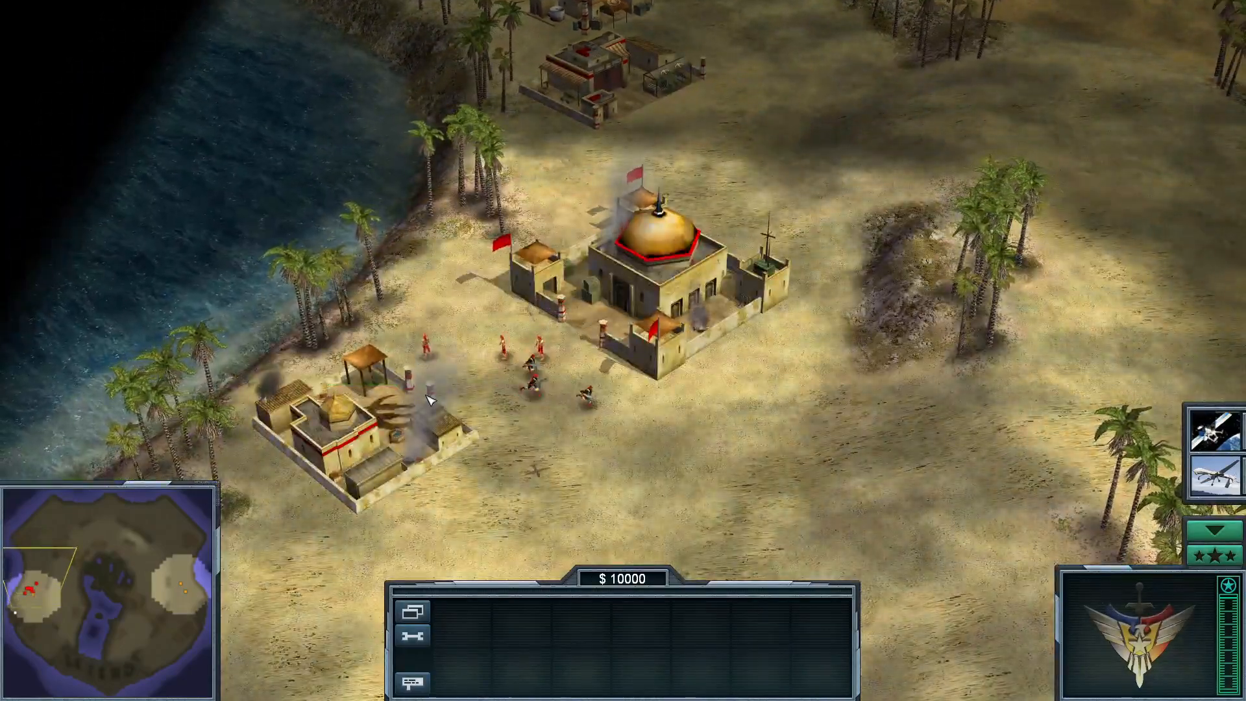
scroll(436, 373, down, 3)
right_drag(436, 373, 460, 235)
scroll(466, 278, up, 3)
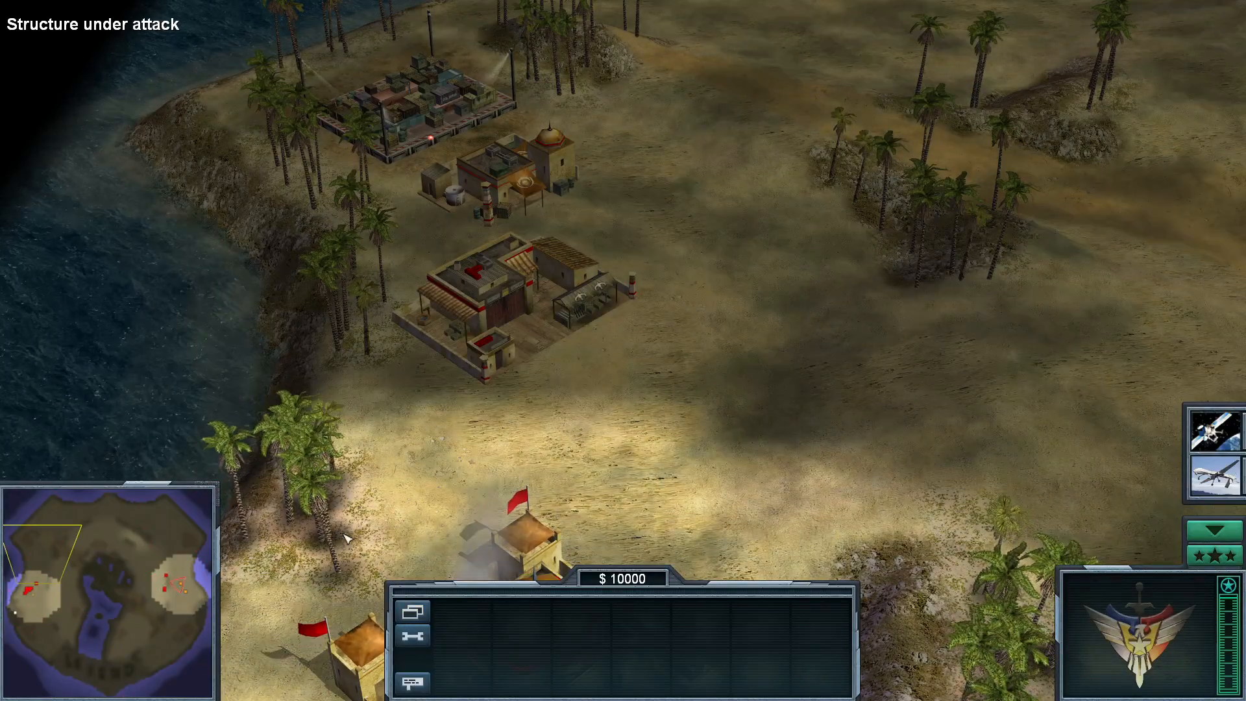
click(421, 617)
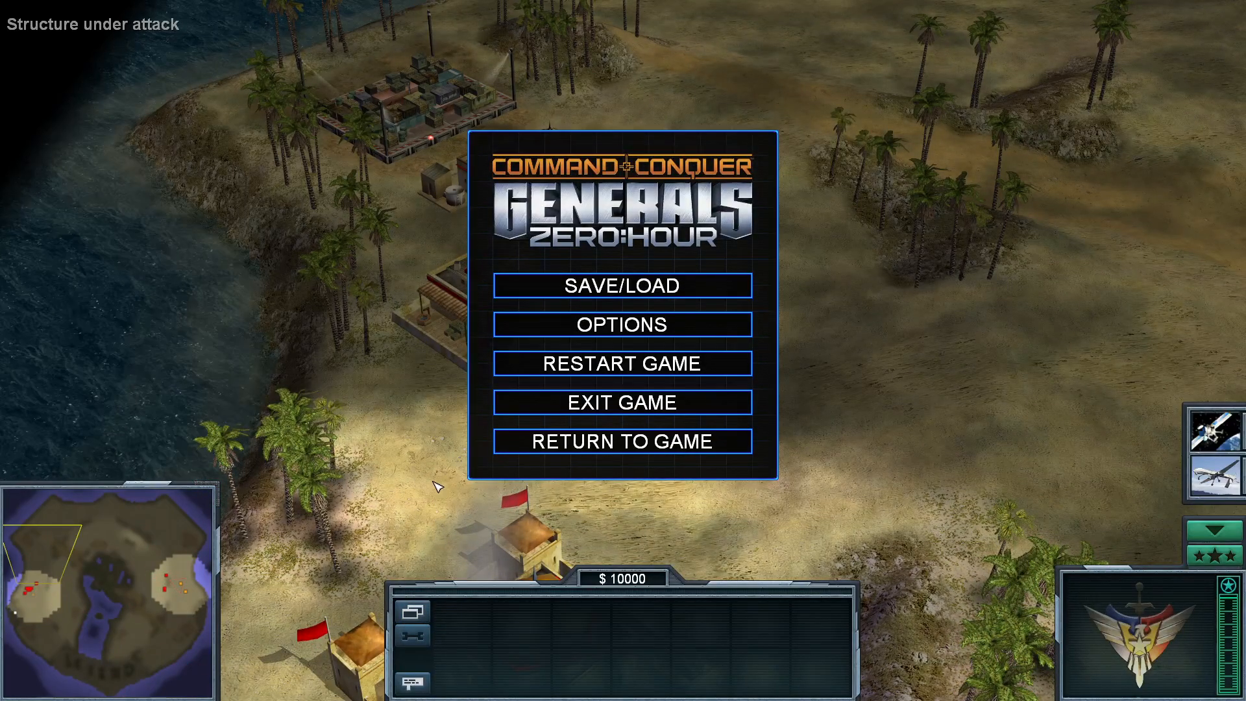